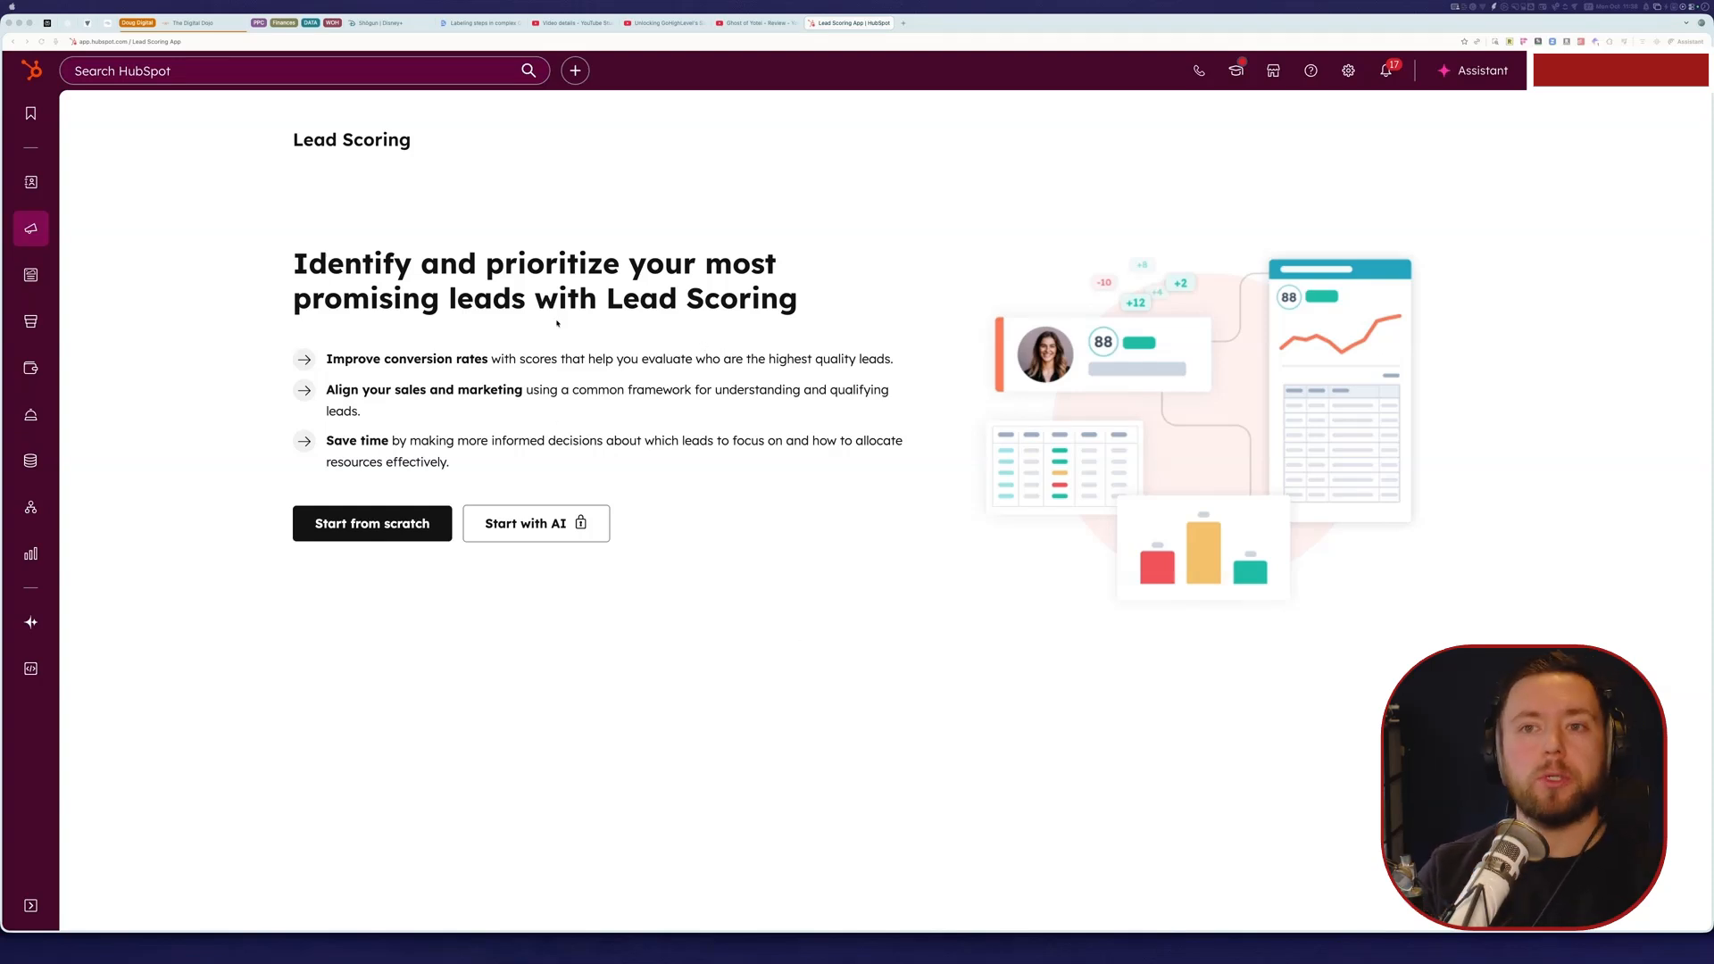
left_click(533, 266)
left_click_drag(279, 132, 473, 140)
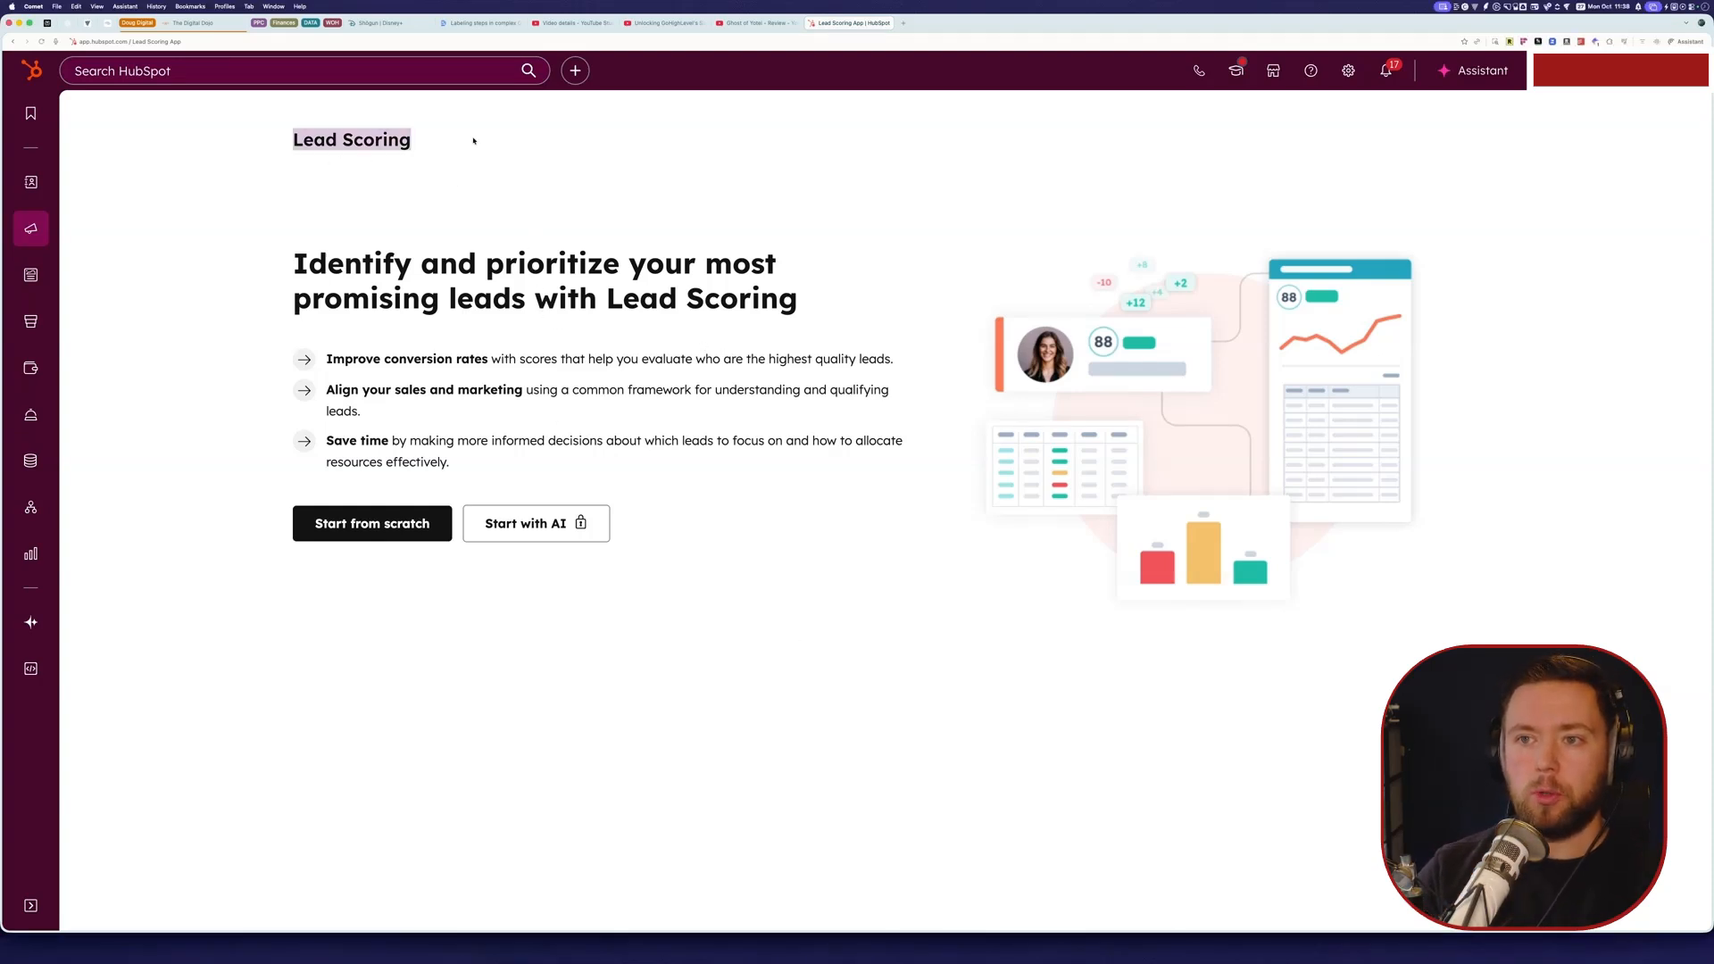
left_click(520, 298)
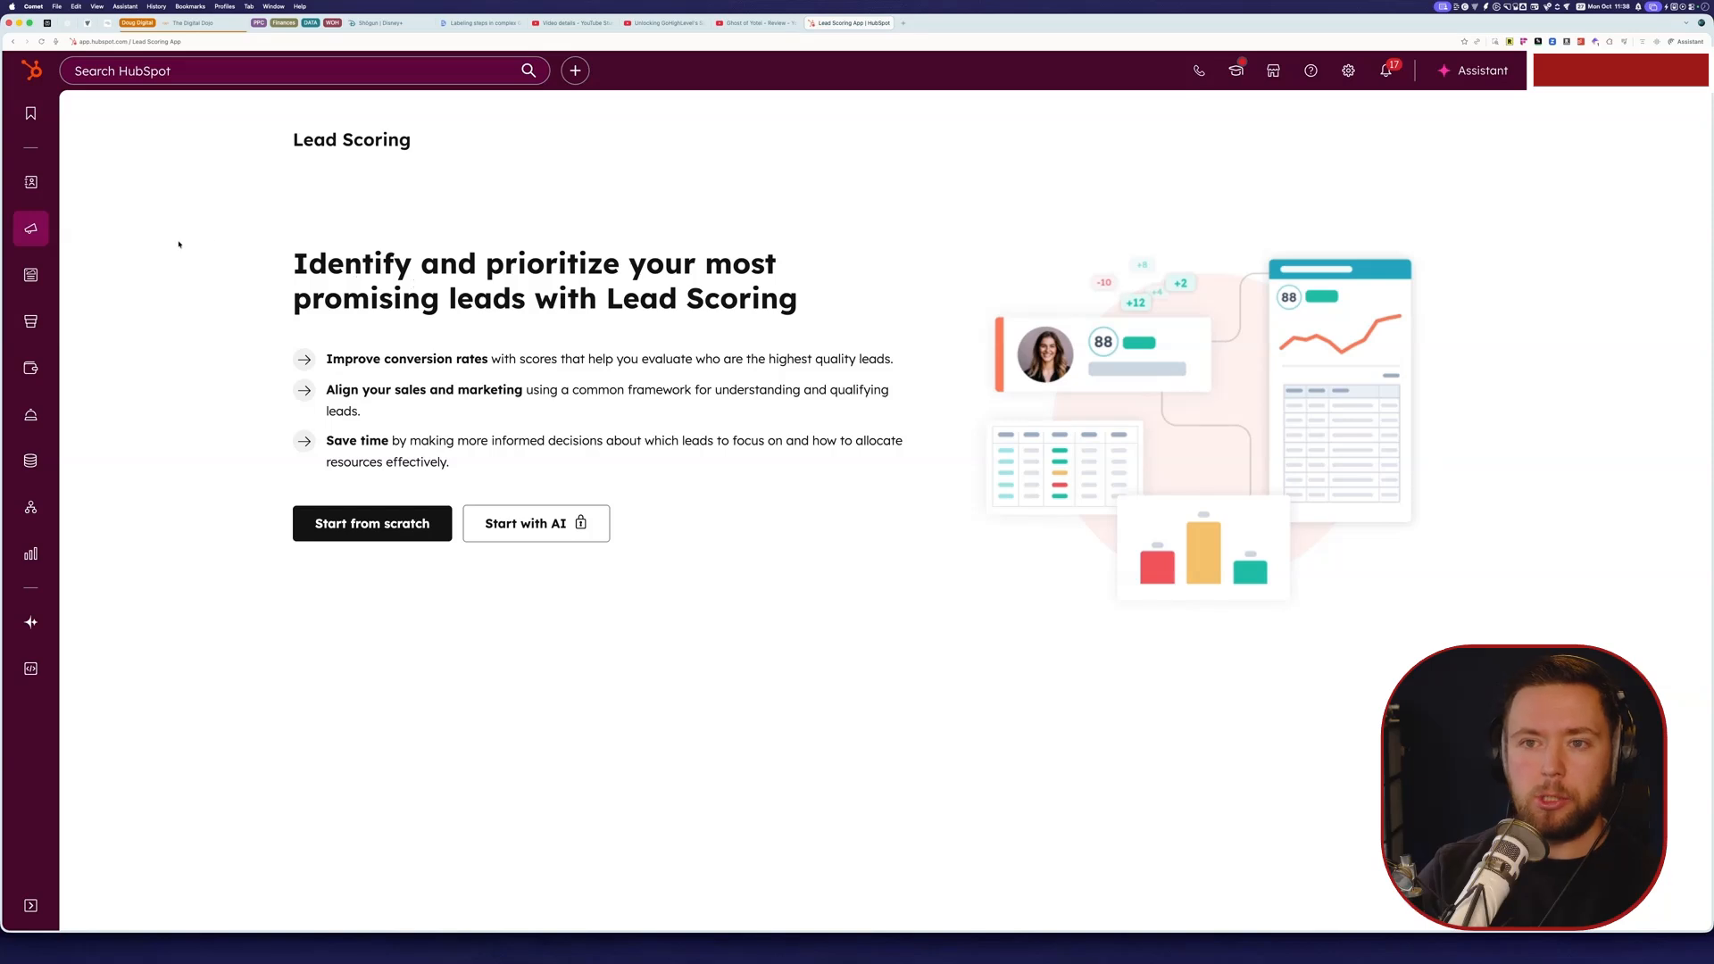
mouse_move(28, 234)
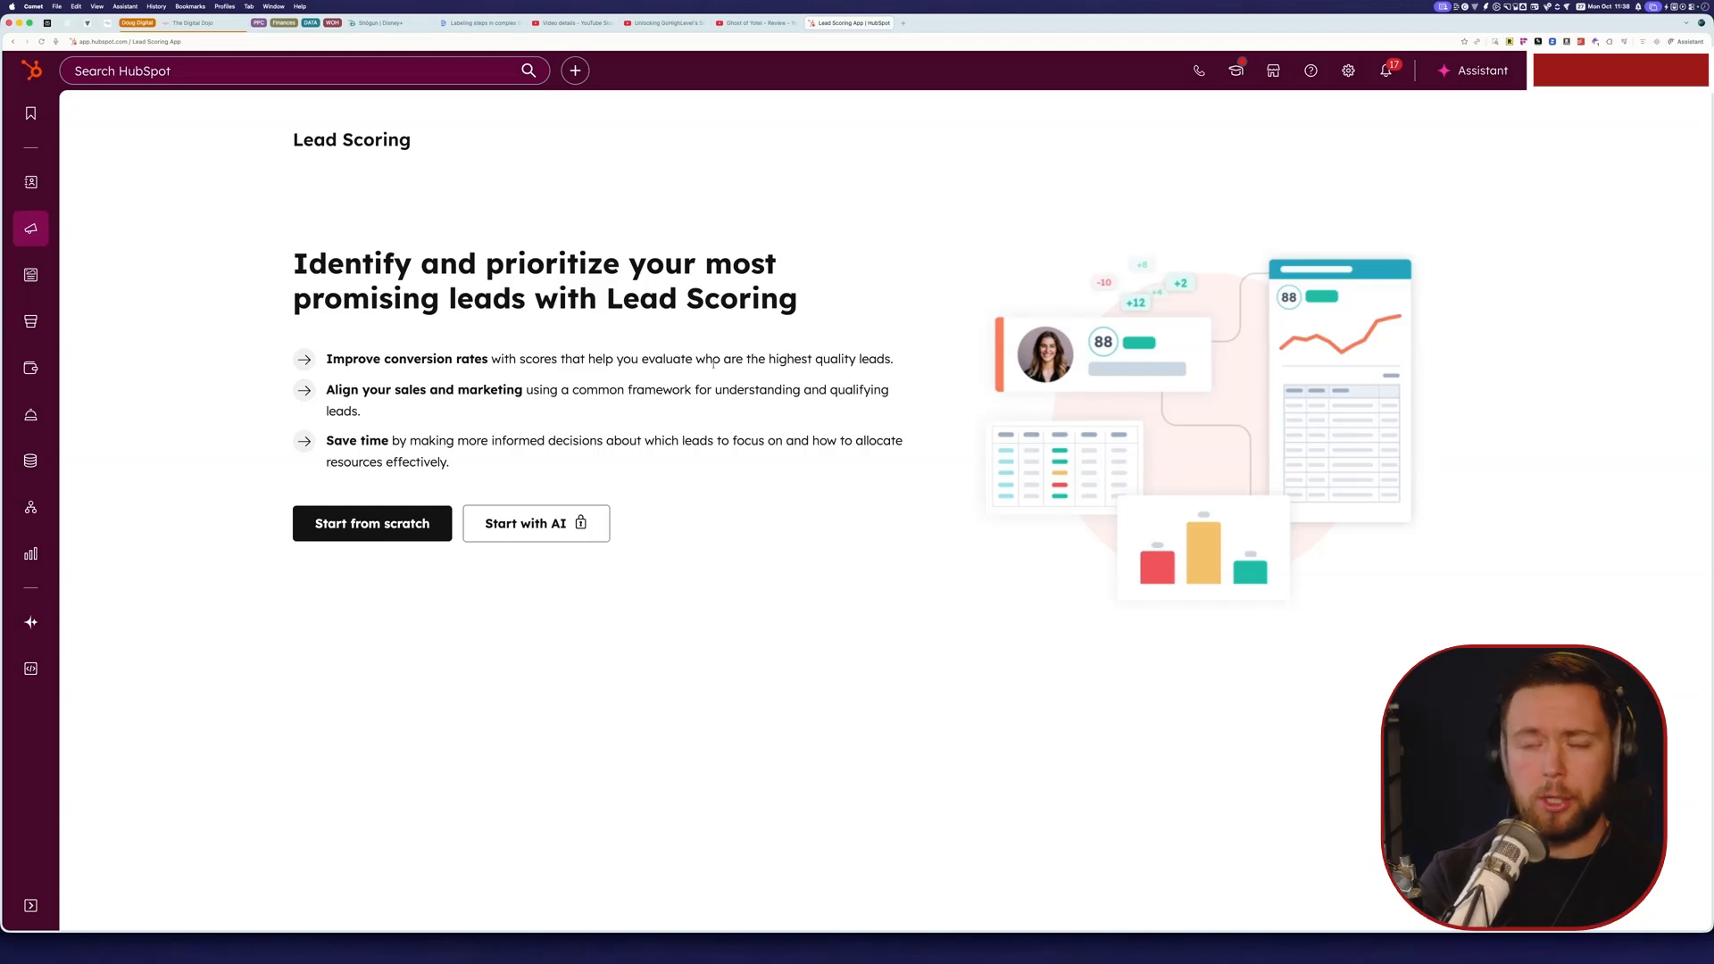
Step: Search HubSpot for "lead scoring" and open the Lead Scoring app
key("super+k")
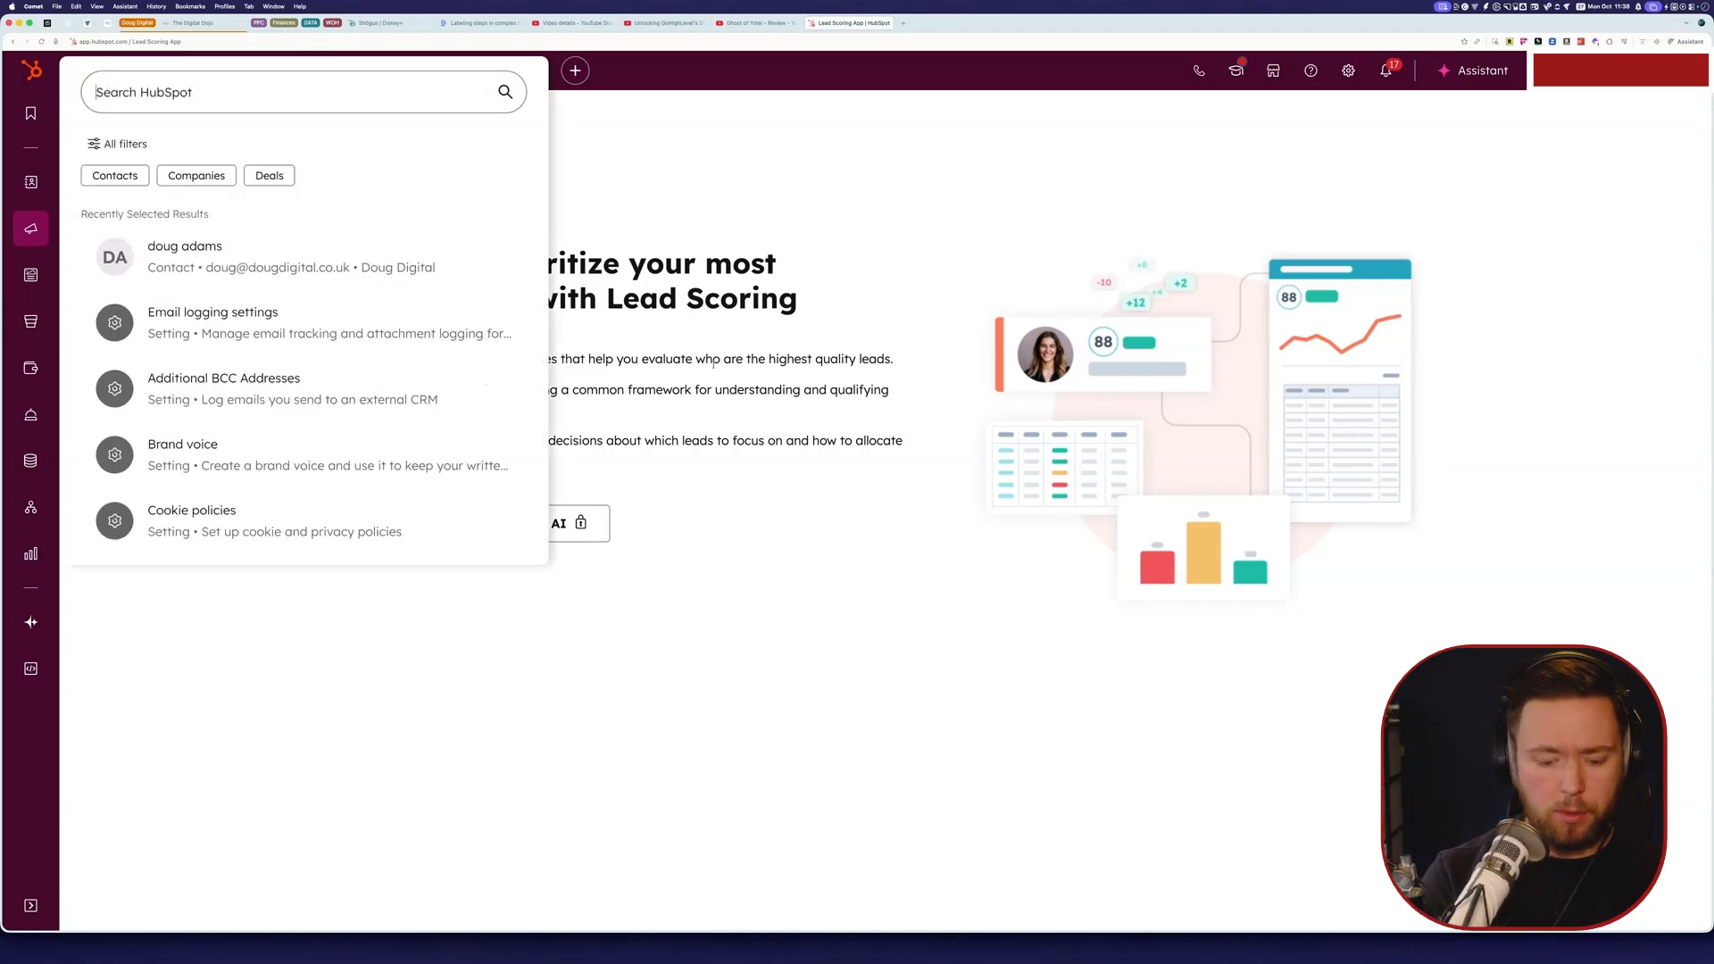
type("lead scoring")
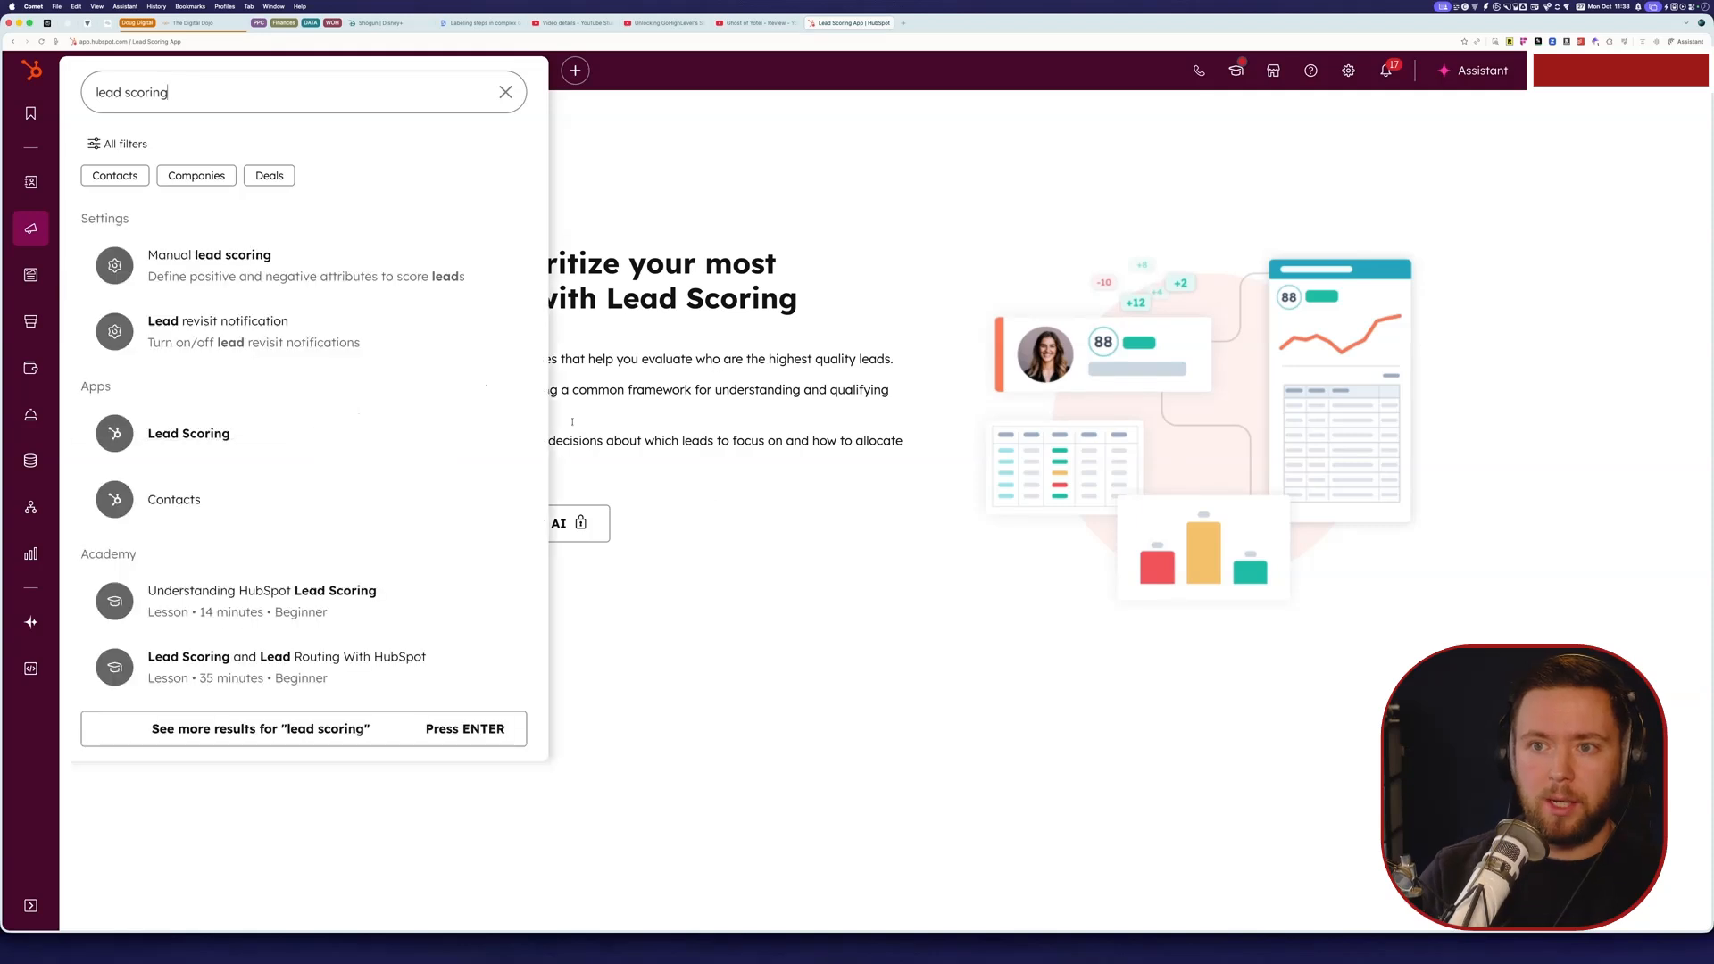
left_click(204, 450)
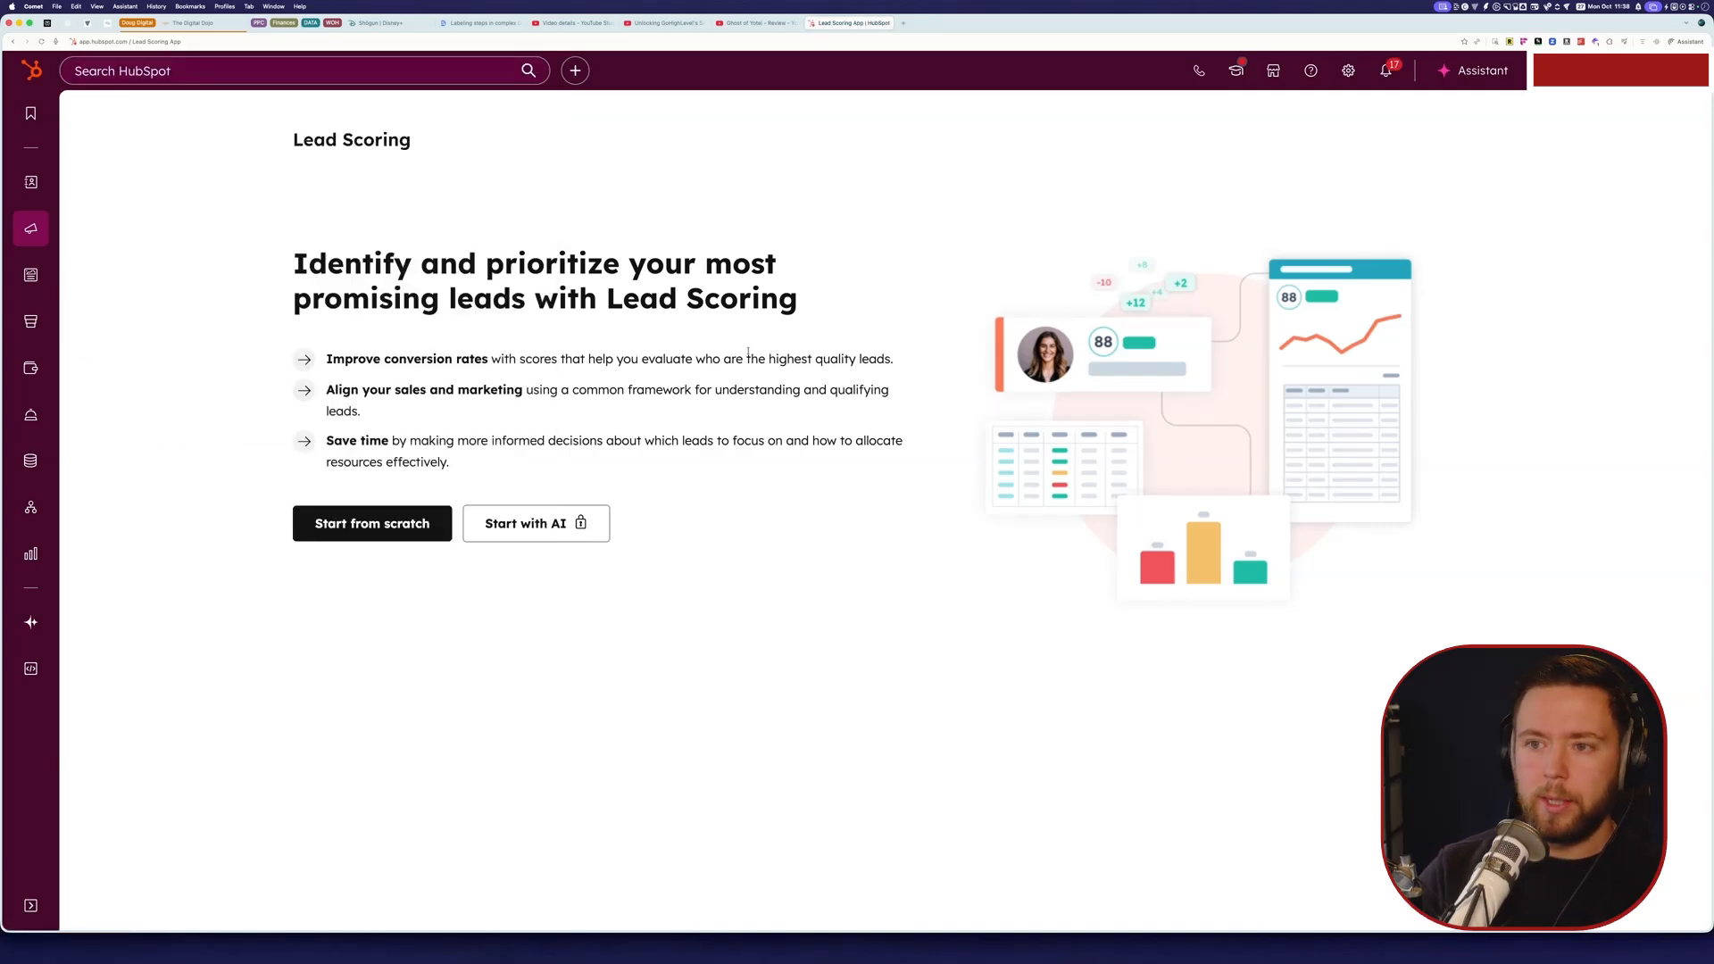
Step: Start a new score from scratch and choose Contact engagement score as its type
left_click(347, 526)
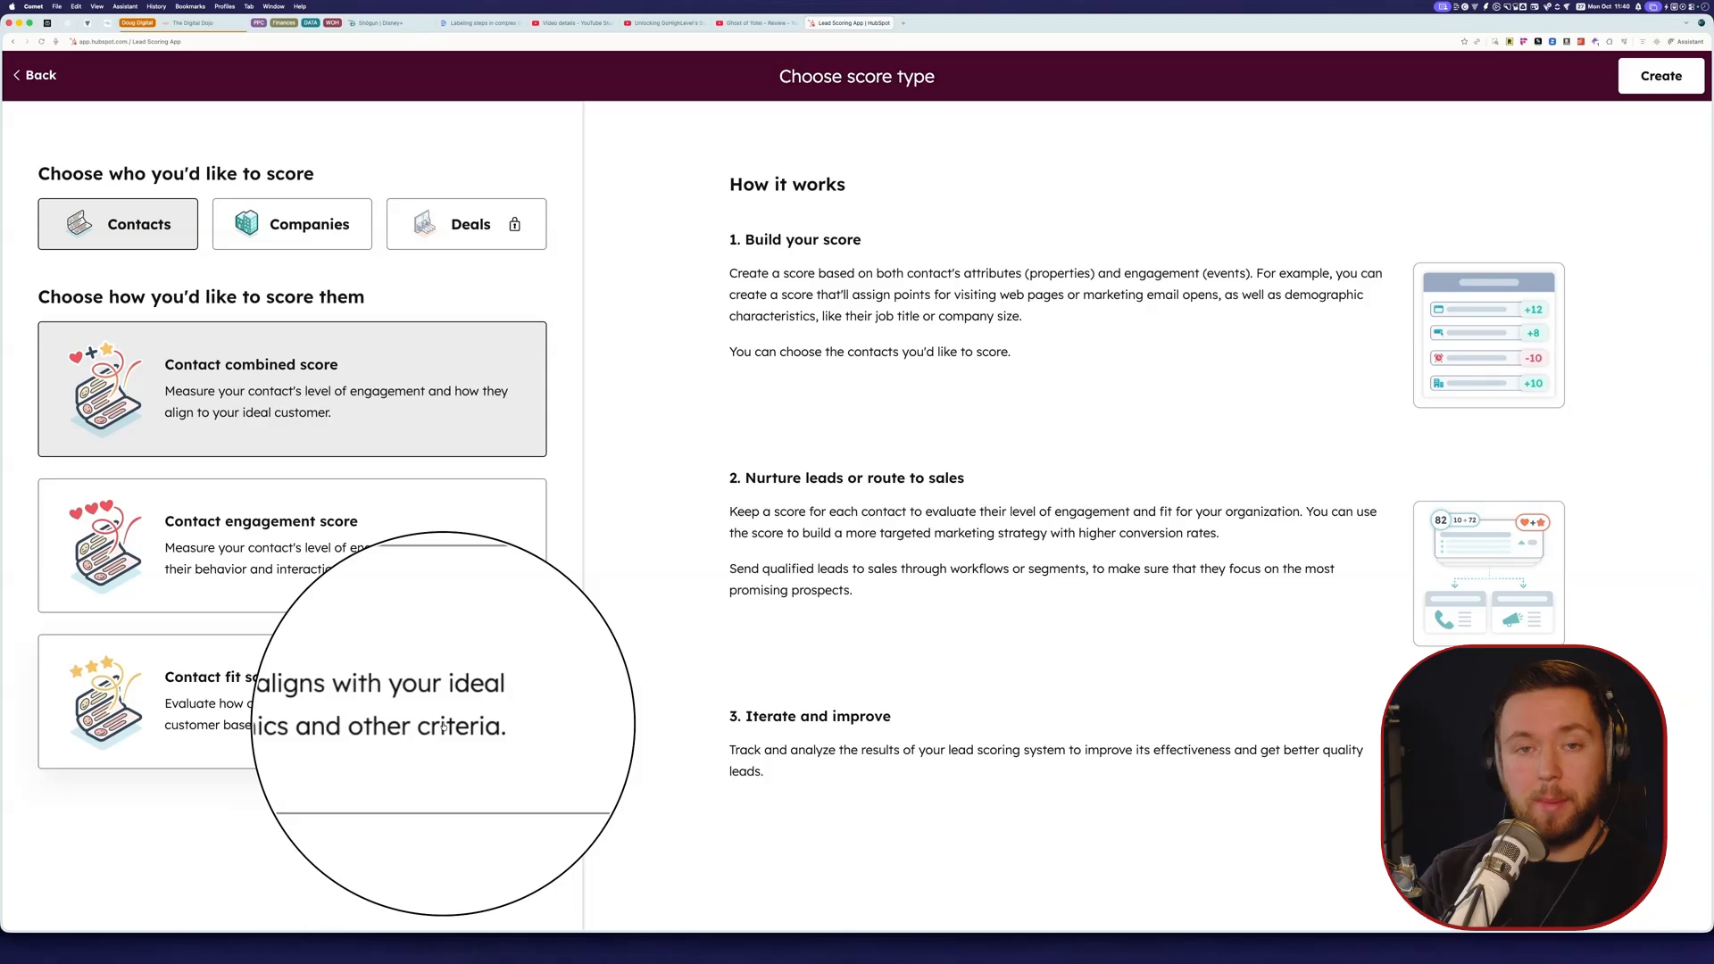
left_click(327, 523)
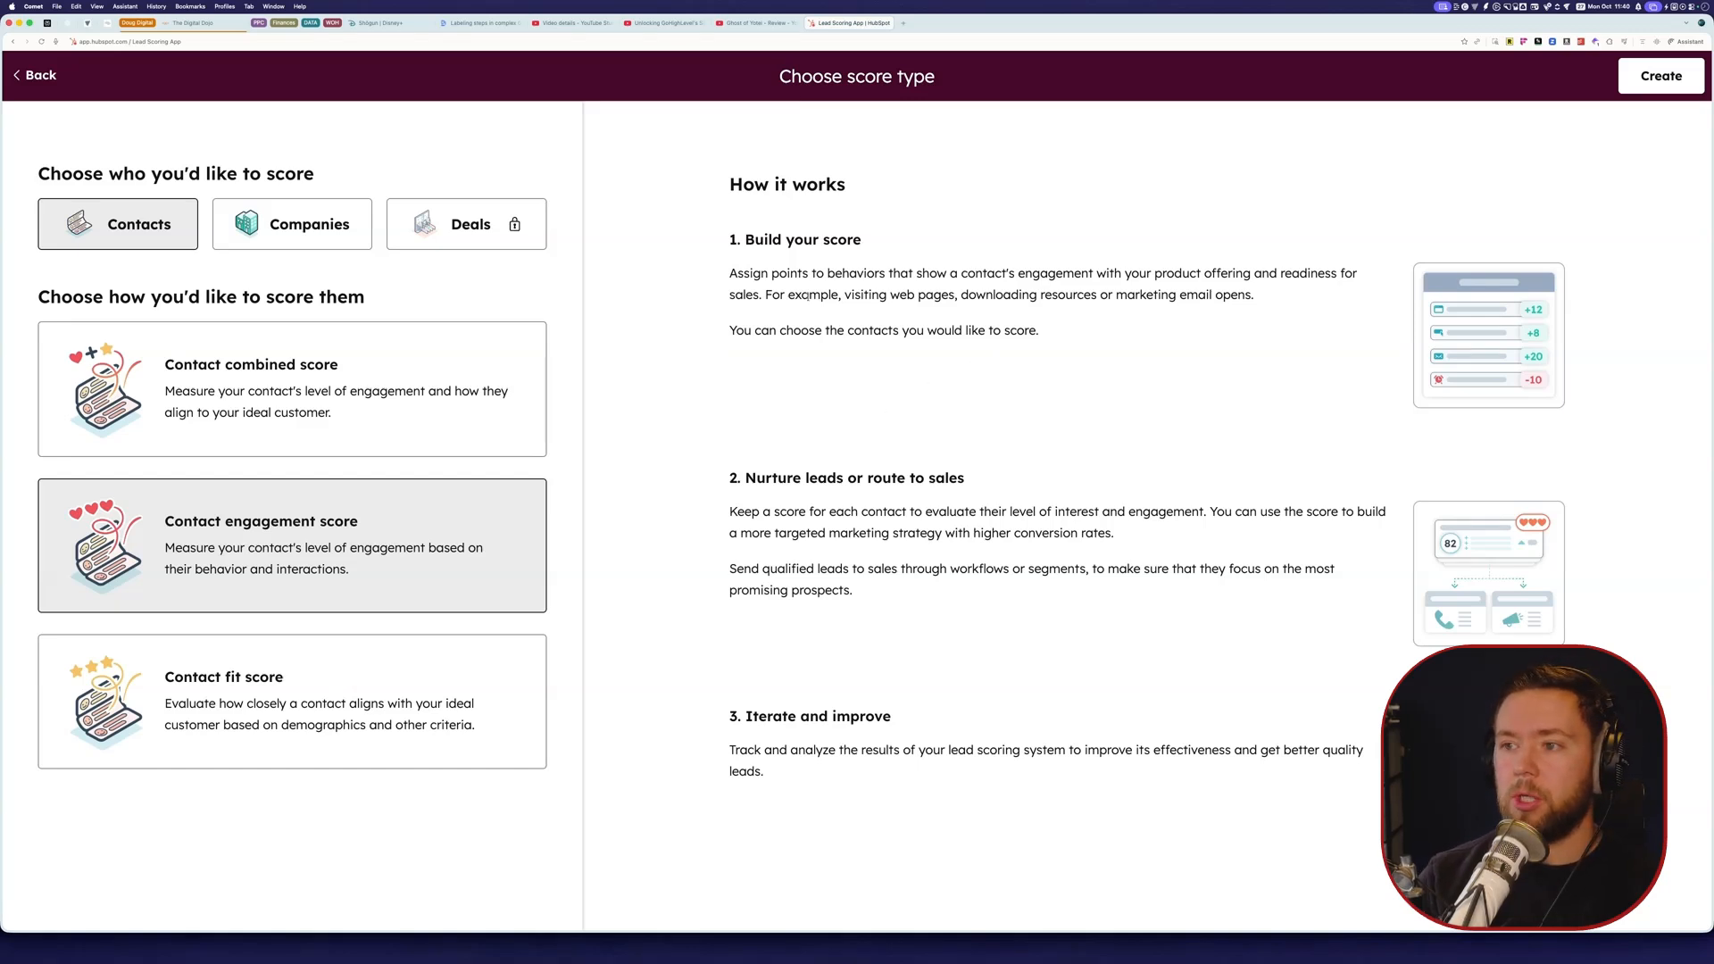
Step: Read how the contact engagement score is built and how it is used to nurture leads or route them to sales
left_click_drag(730, 273, 1288, 299)
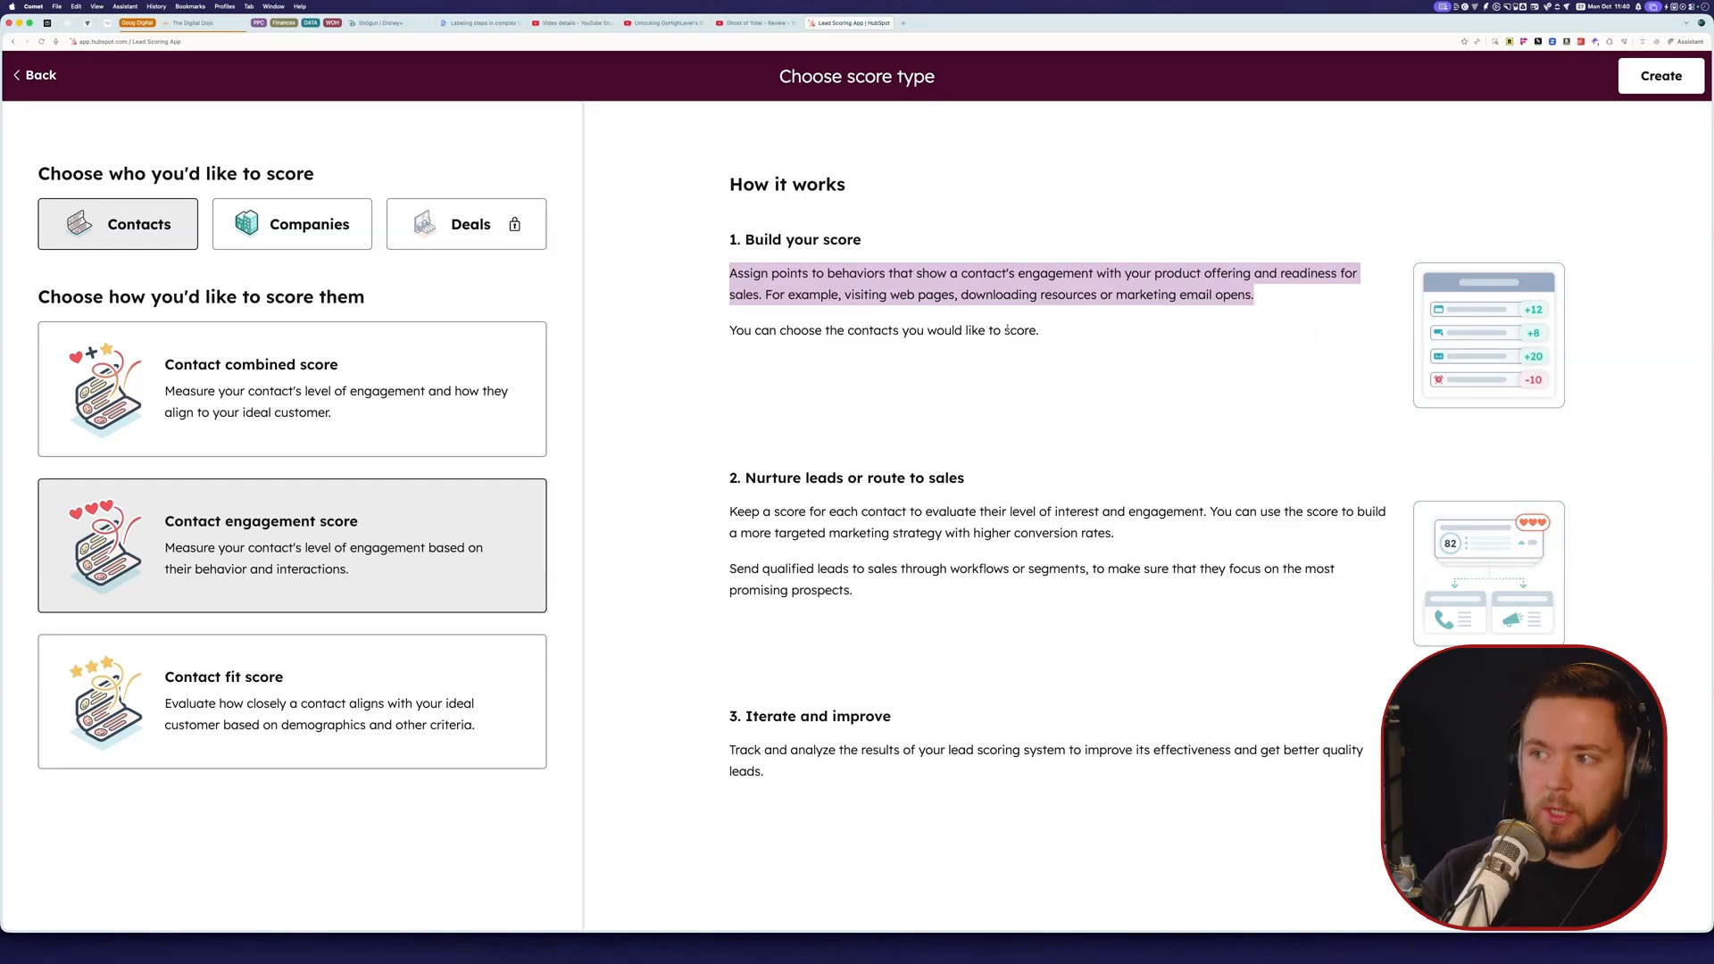
left_click(864, 444)
left_click_drag(723, 479, 1039, 490)
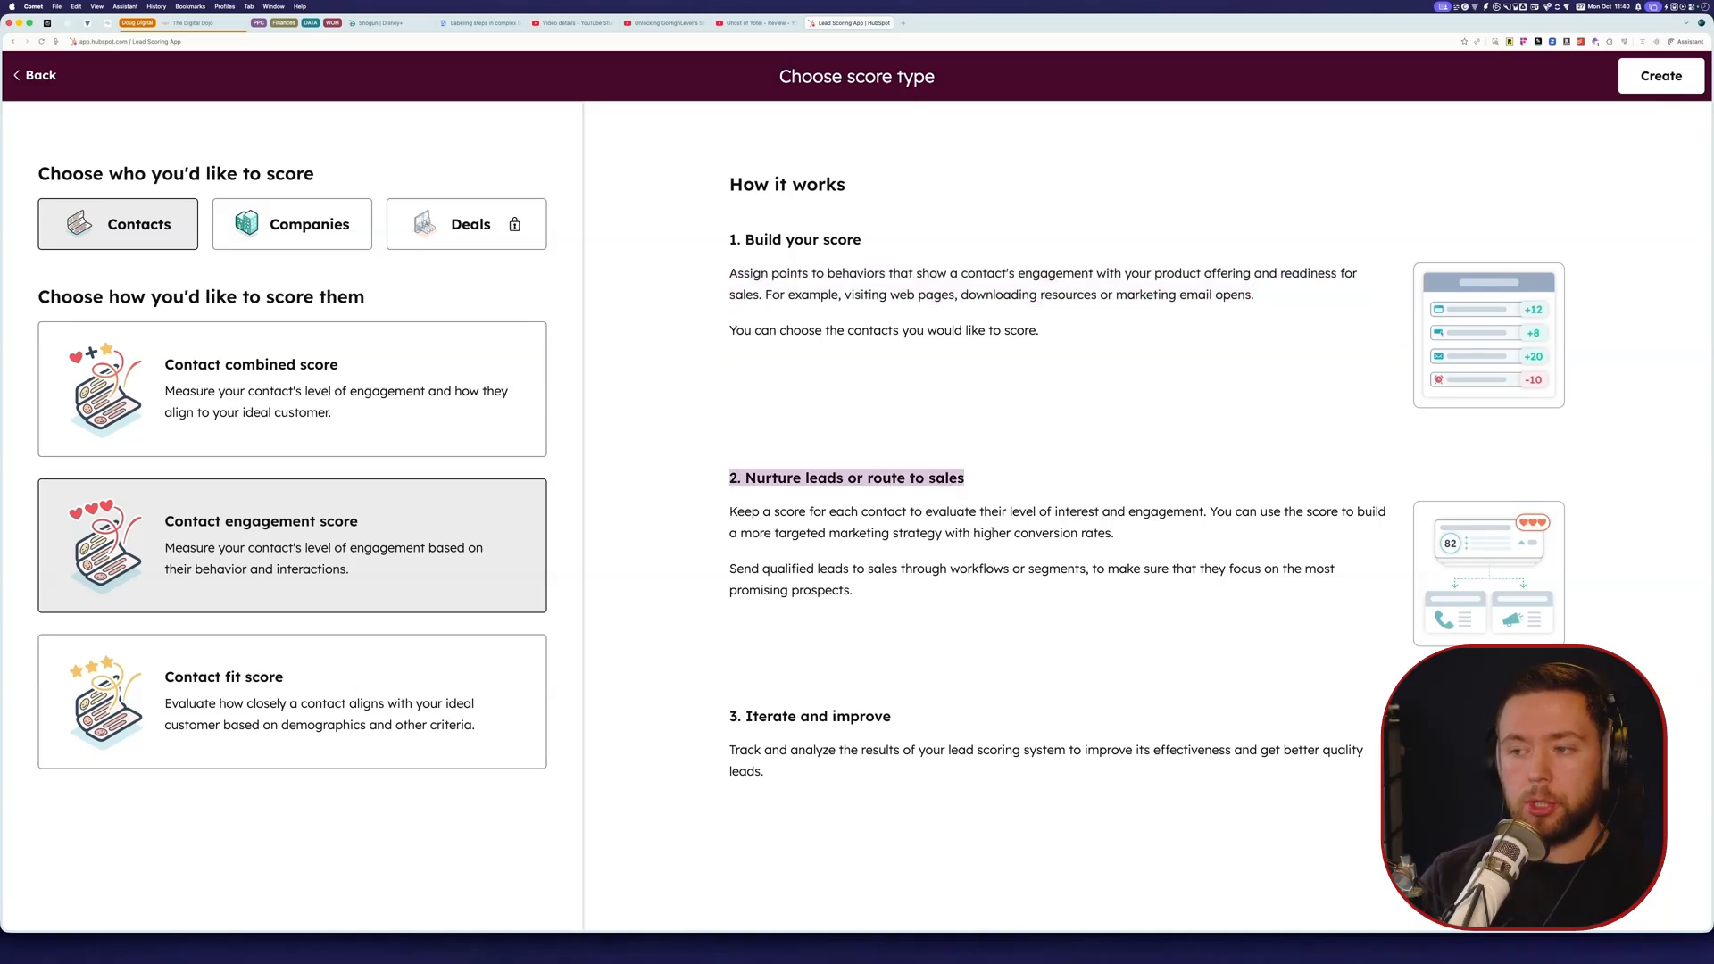
left_click(993, 533)
left_click_drag(724, 510, 1237, 531)
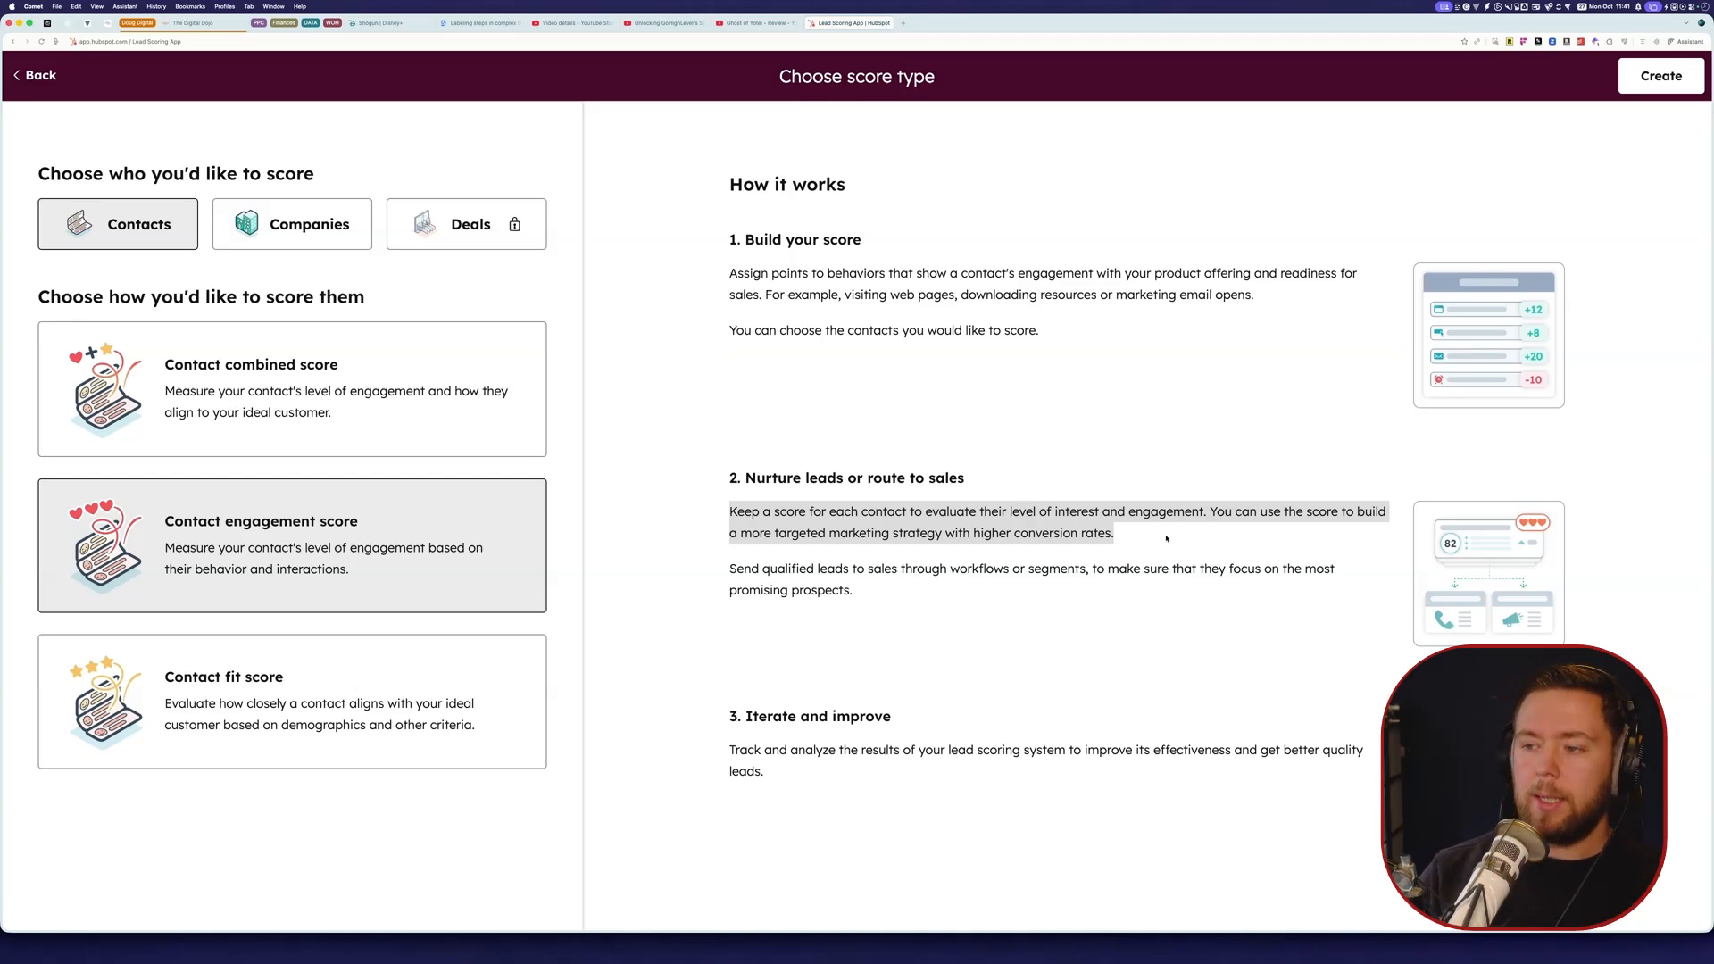
left_click(1144, 535)
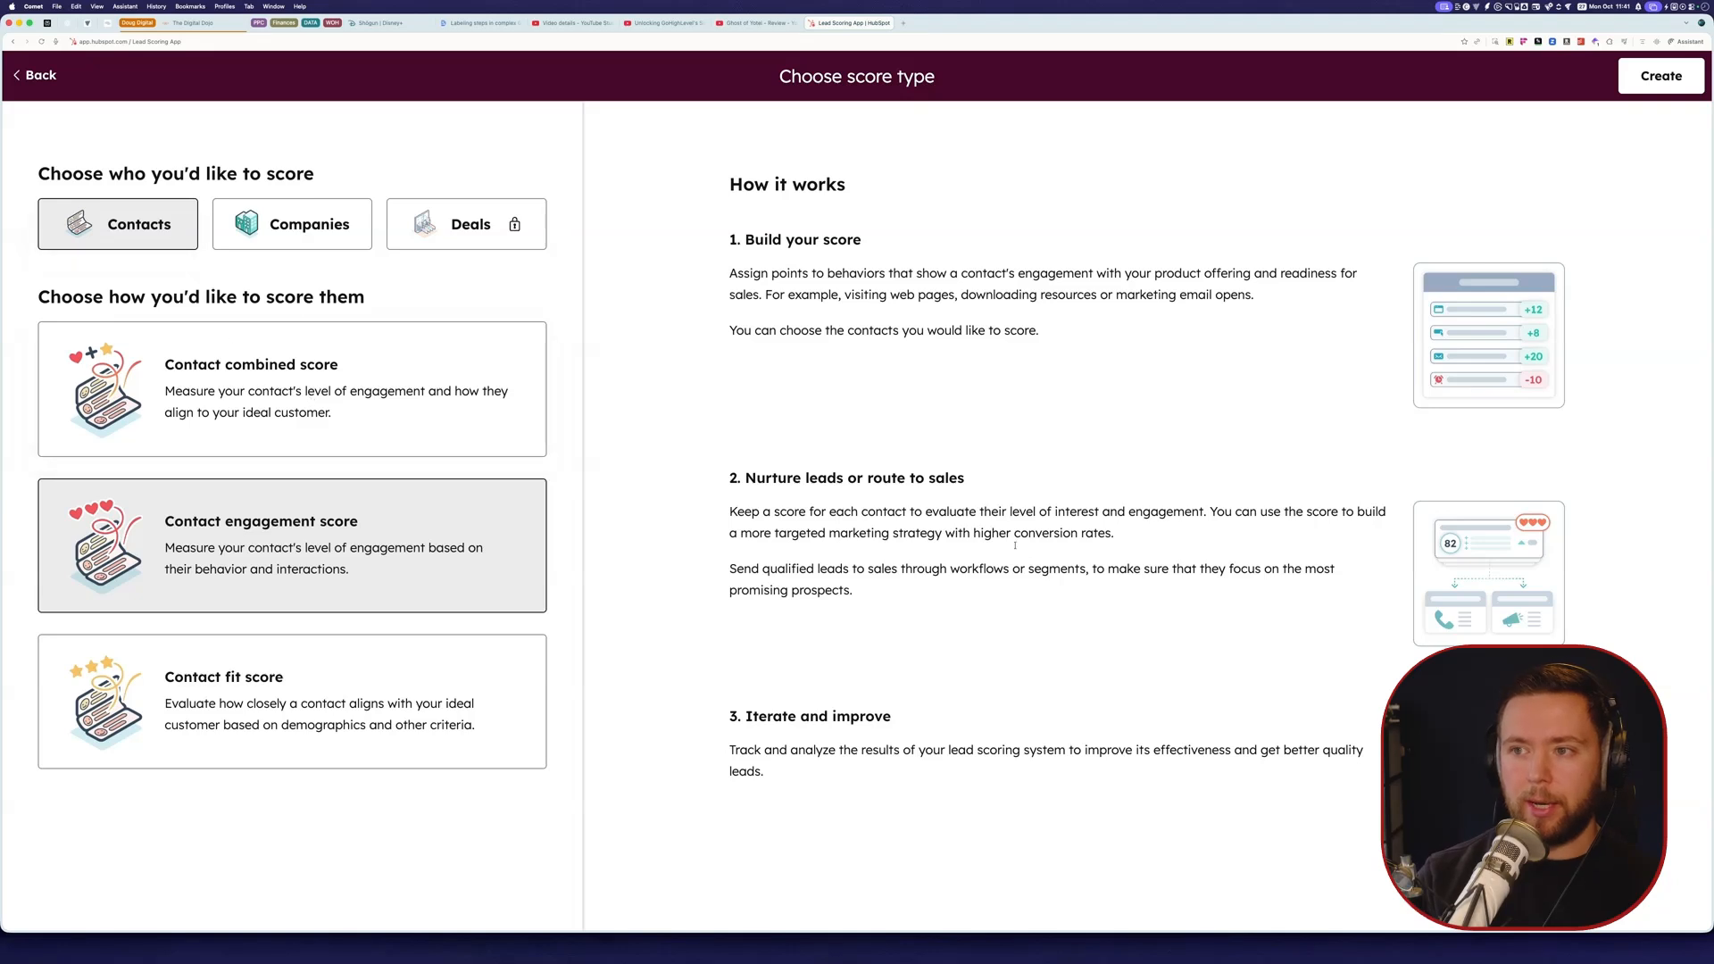
Step: Create the contact engagement score
left_click(1660, 76)
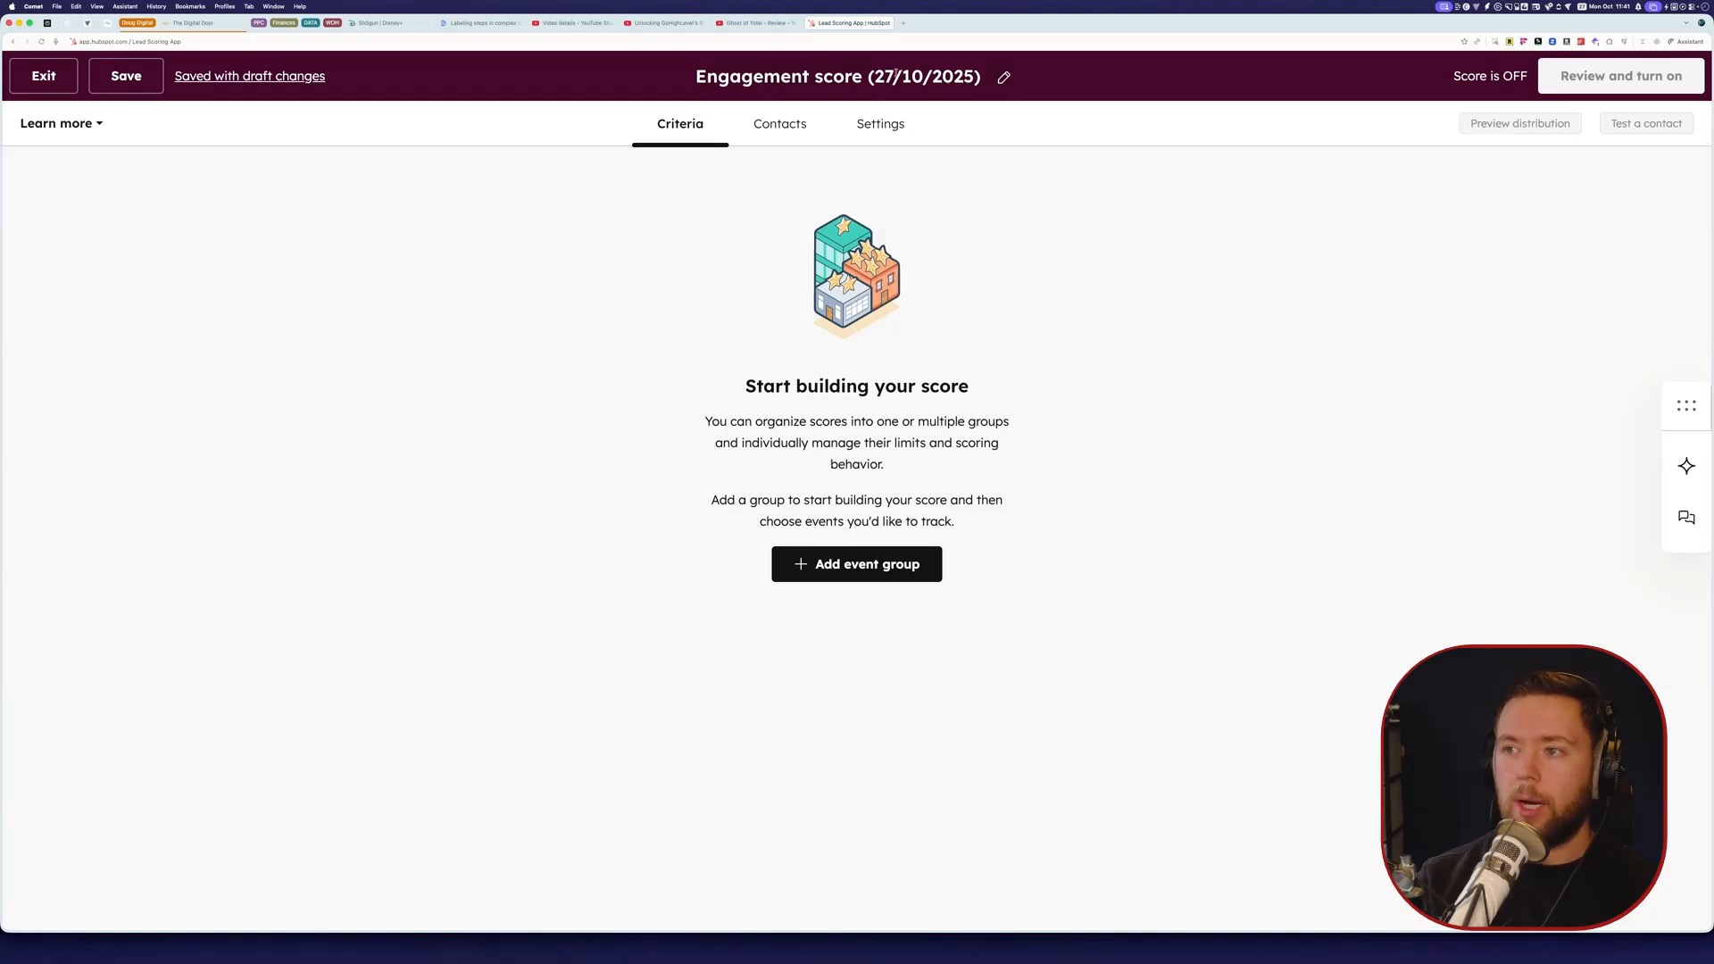
left_click(778, 79)
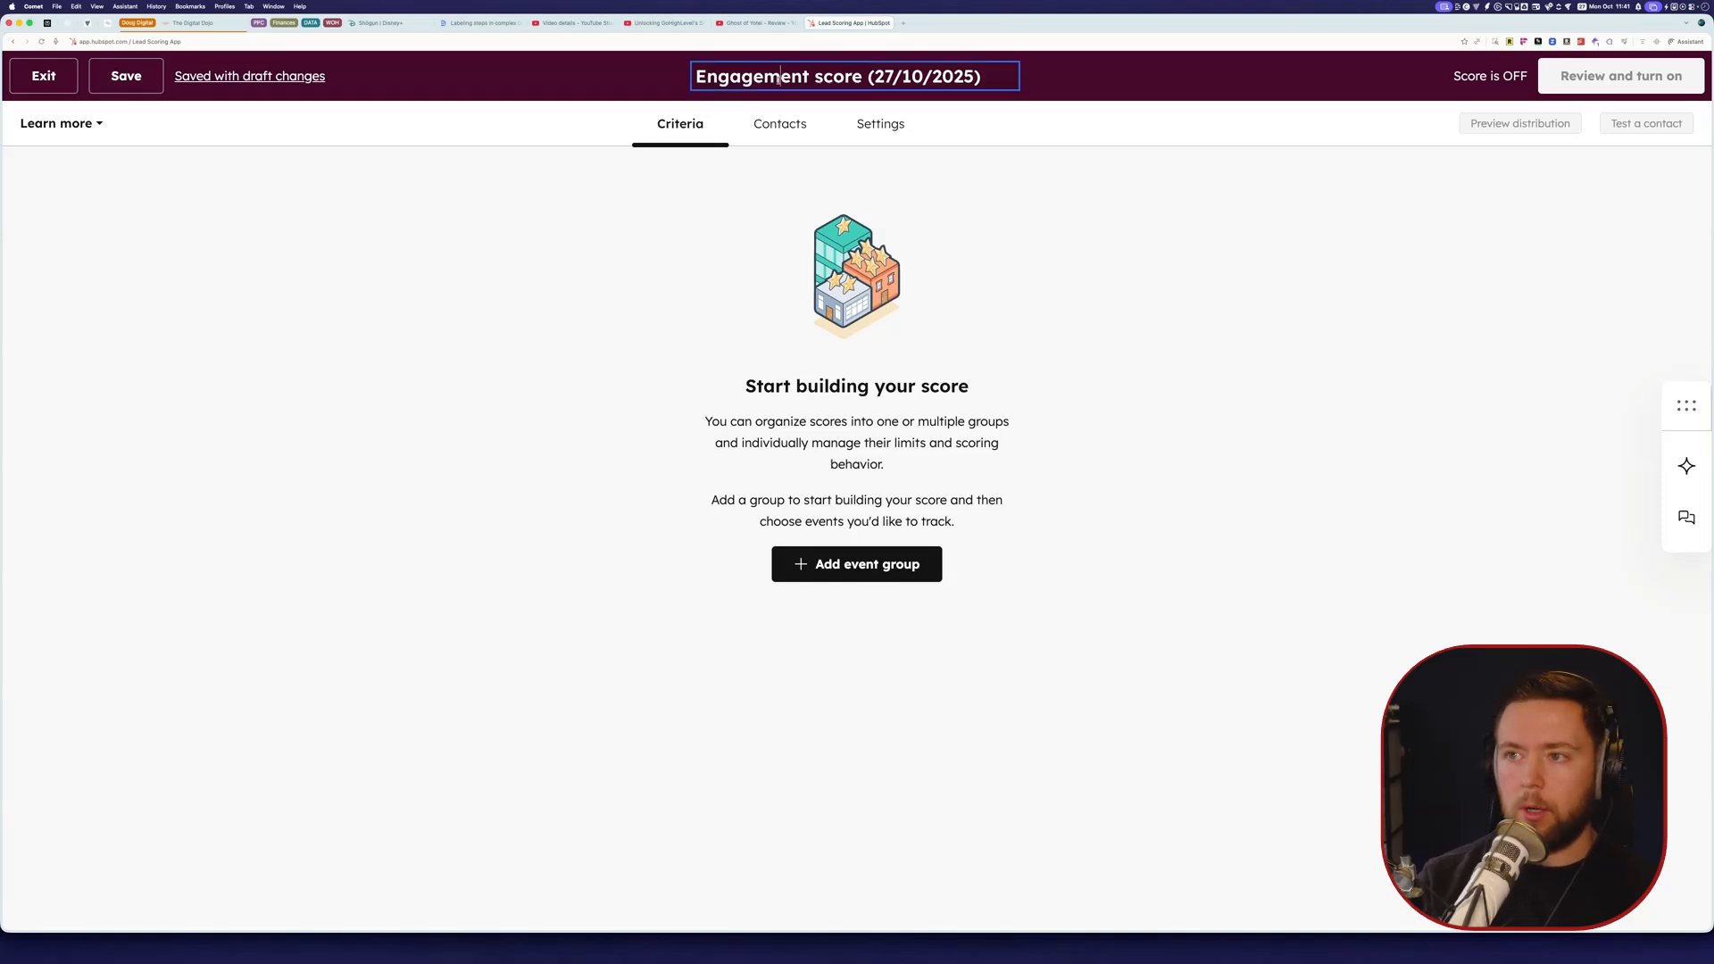
left_click(998, 170)
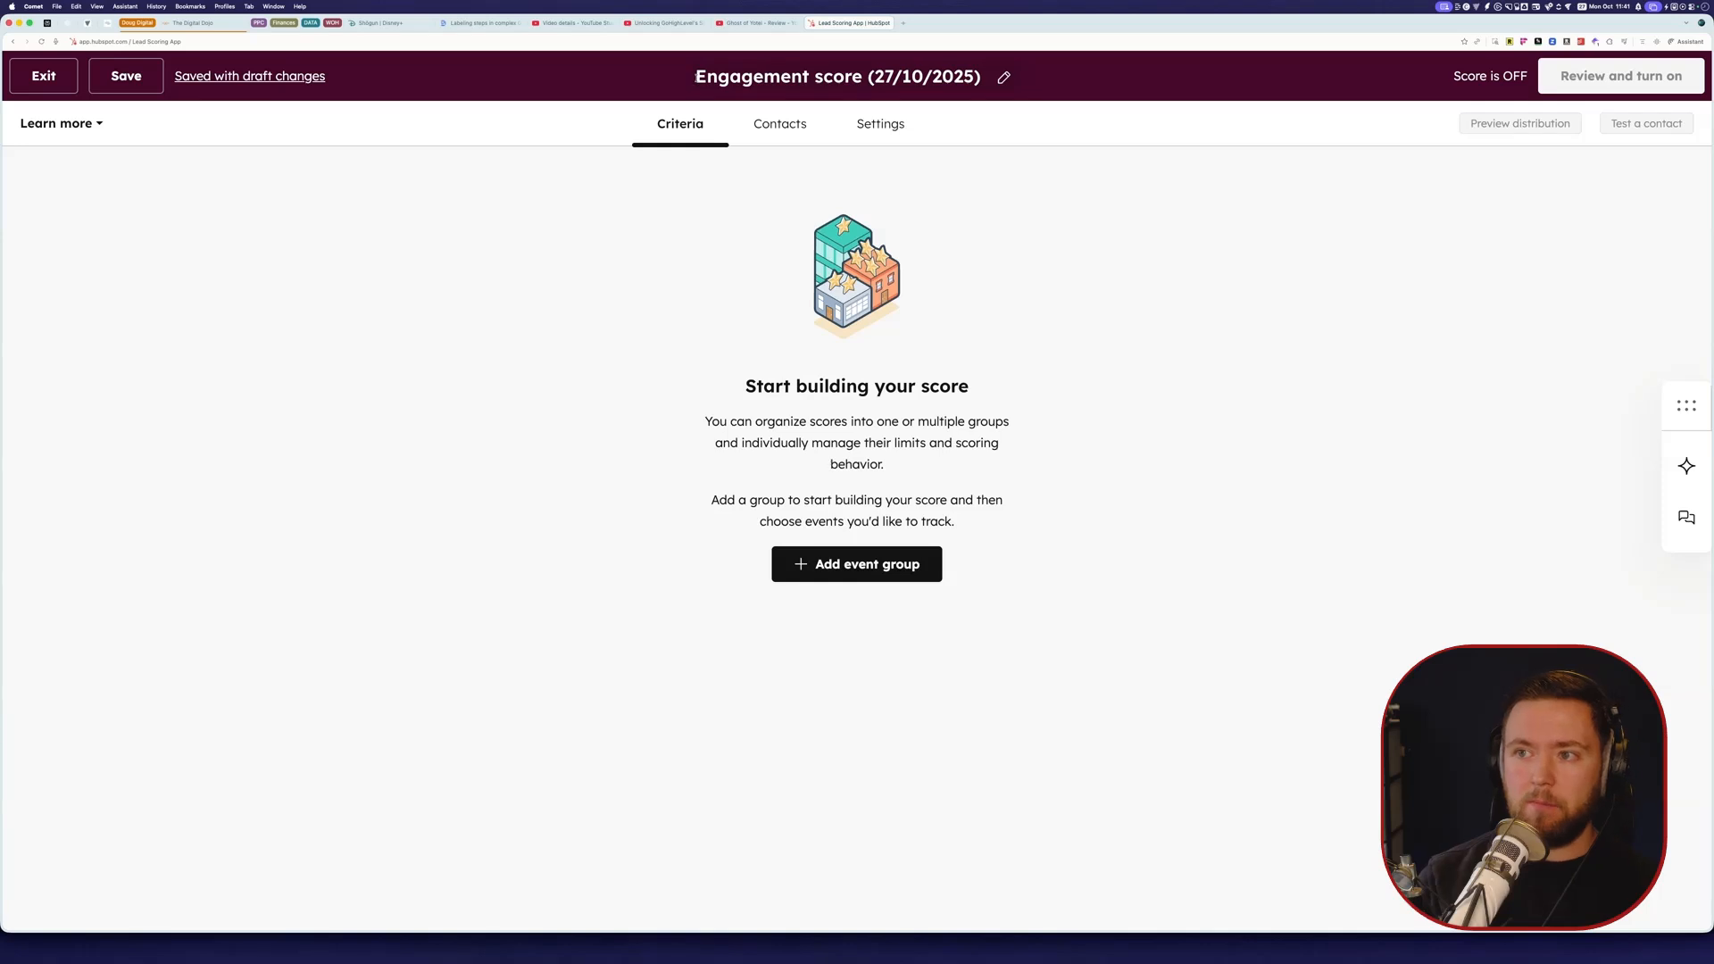
left_click_drag(696, 77, 1003, 74)
left_click(1079, 300)
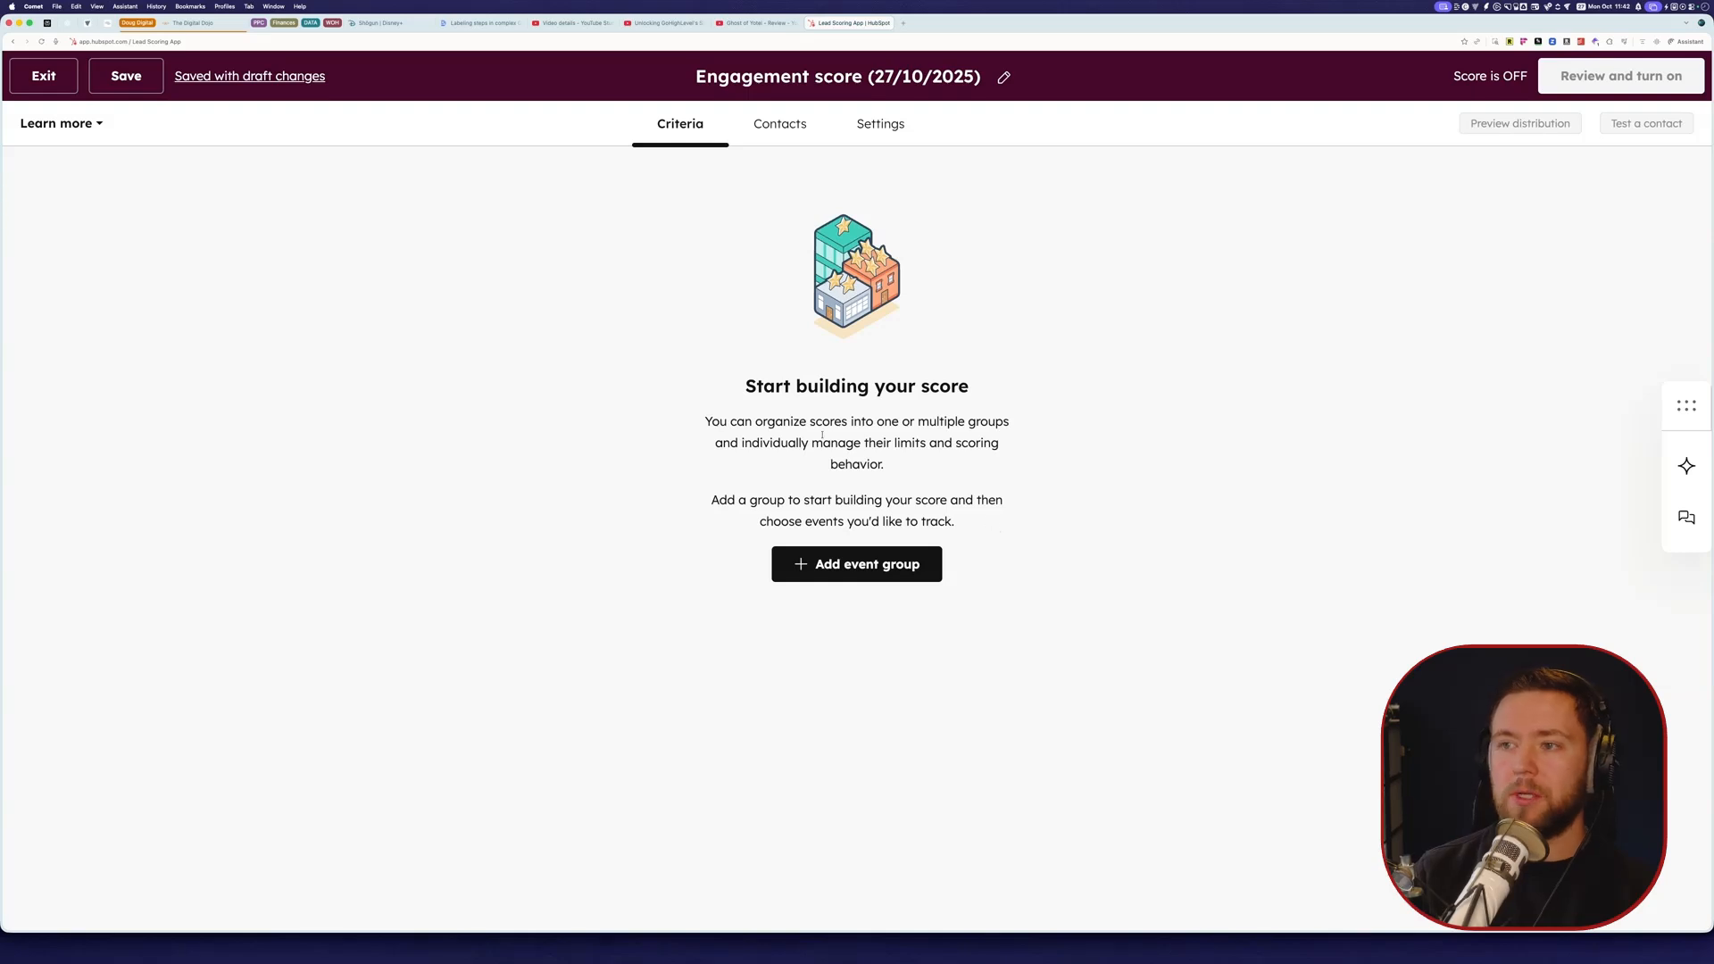
left_click_drag(699, 496, 1043, 574)
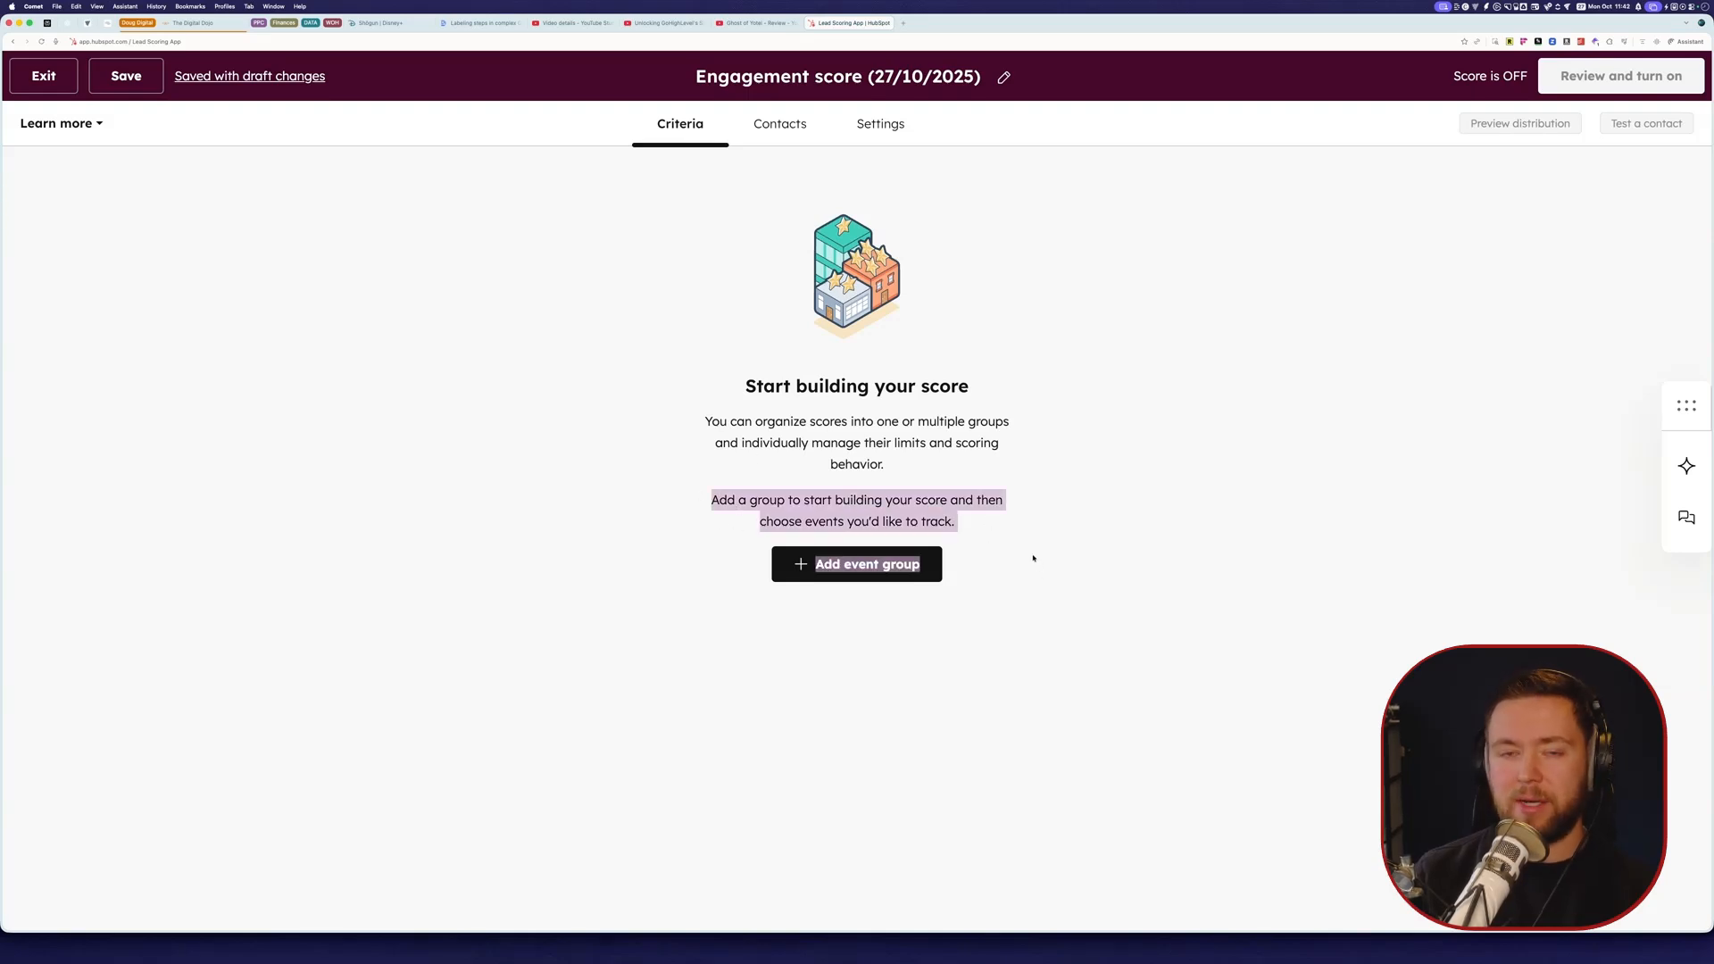
left_click(1032, 558)
Step: Add an event group to the score criteria and name it Email Interaction
left_click(883, 568)
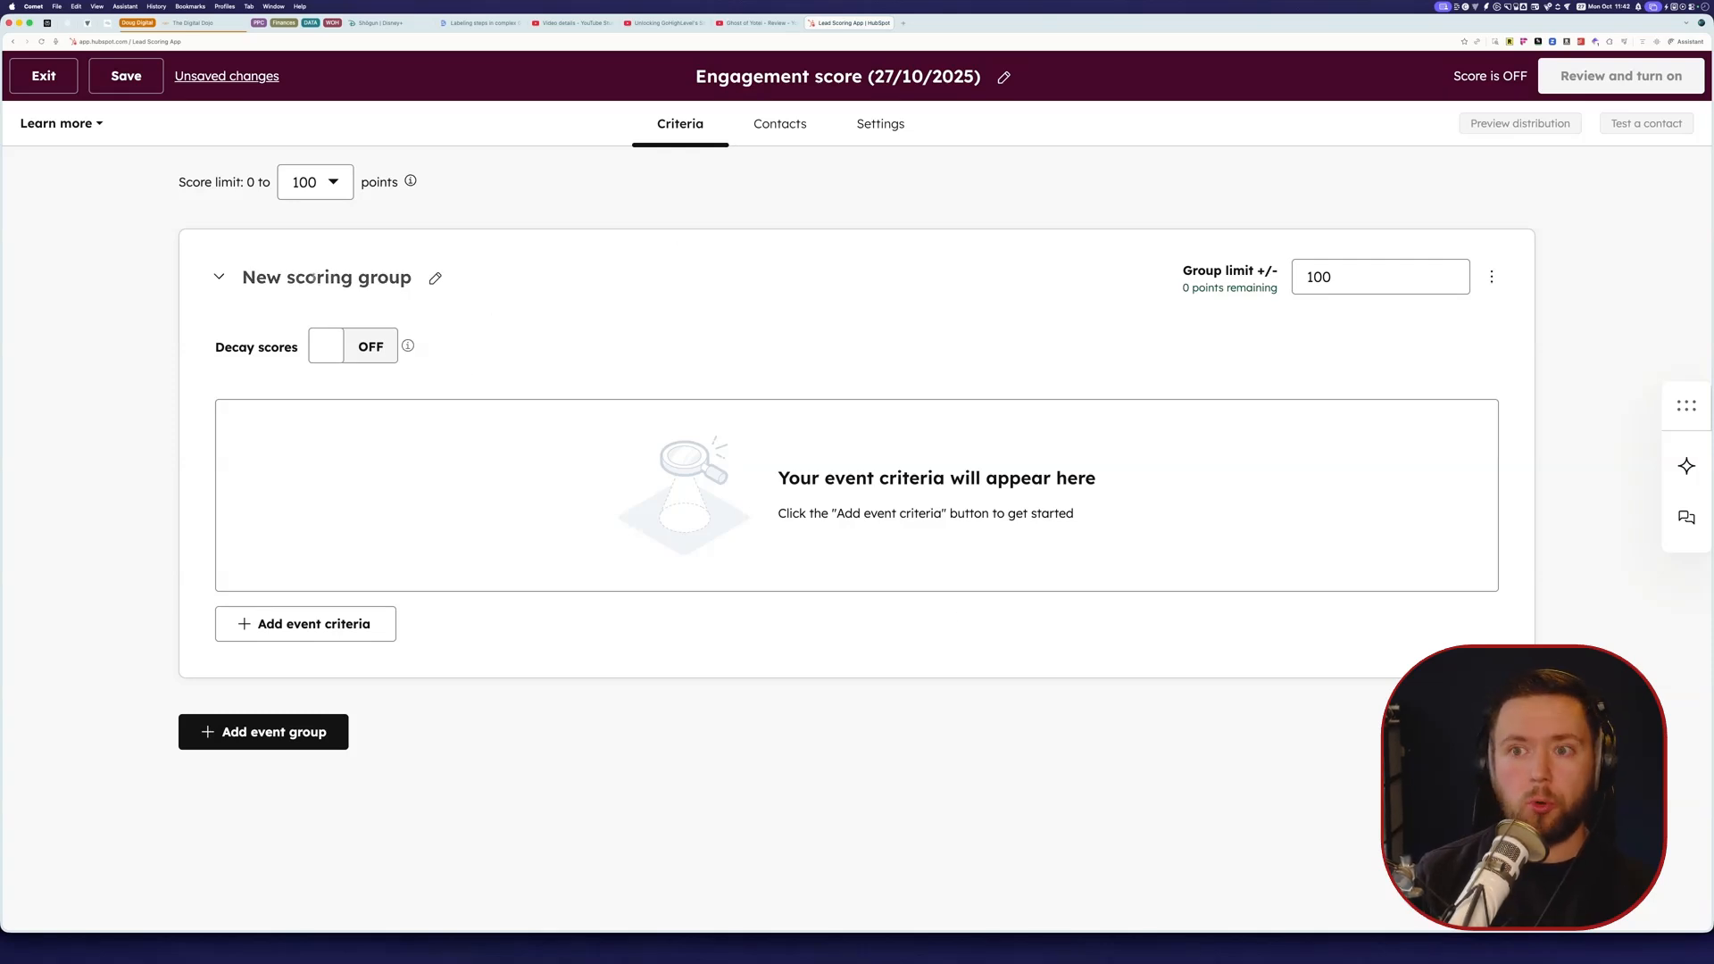
left_click(351, 279)
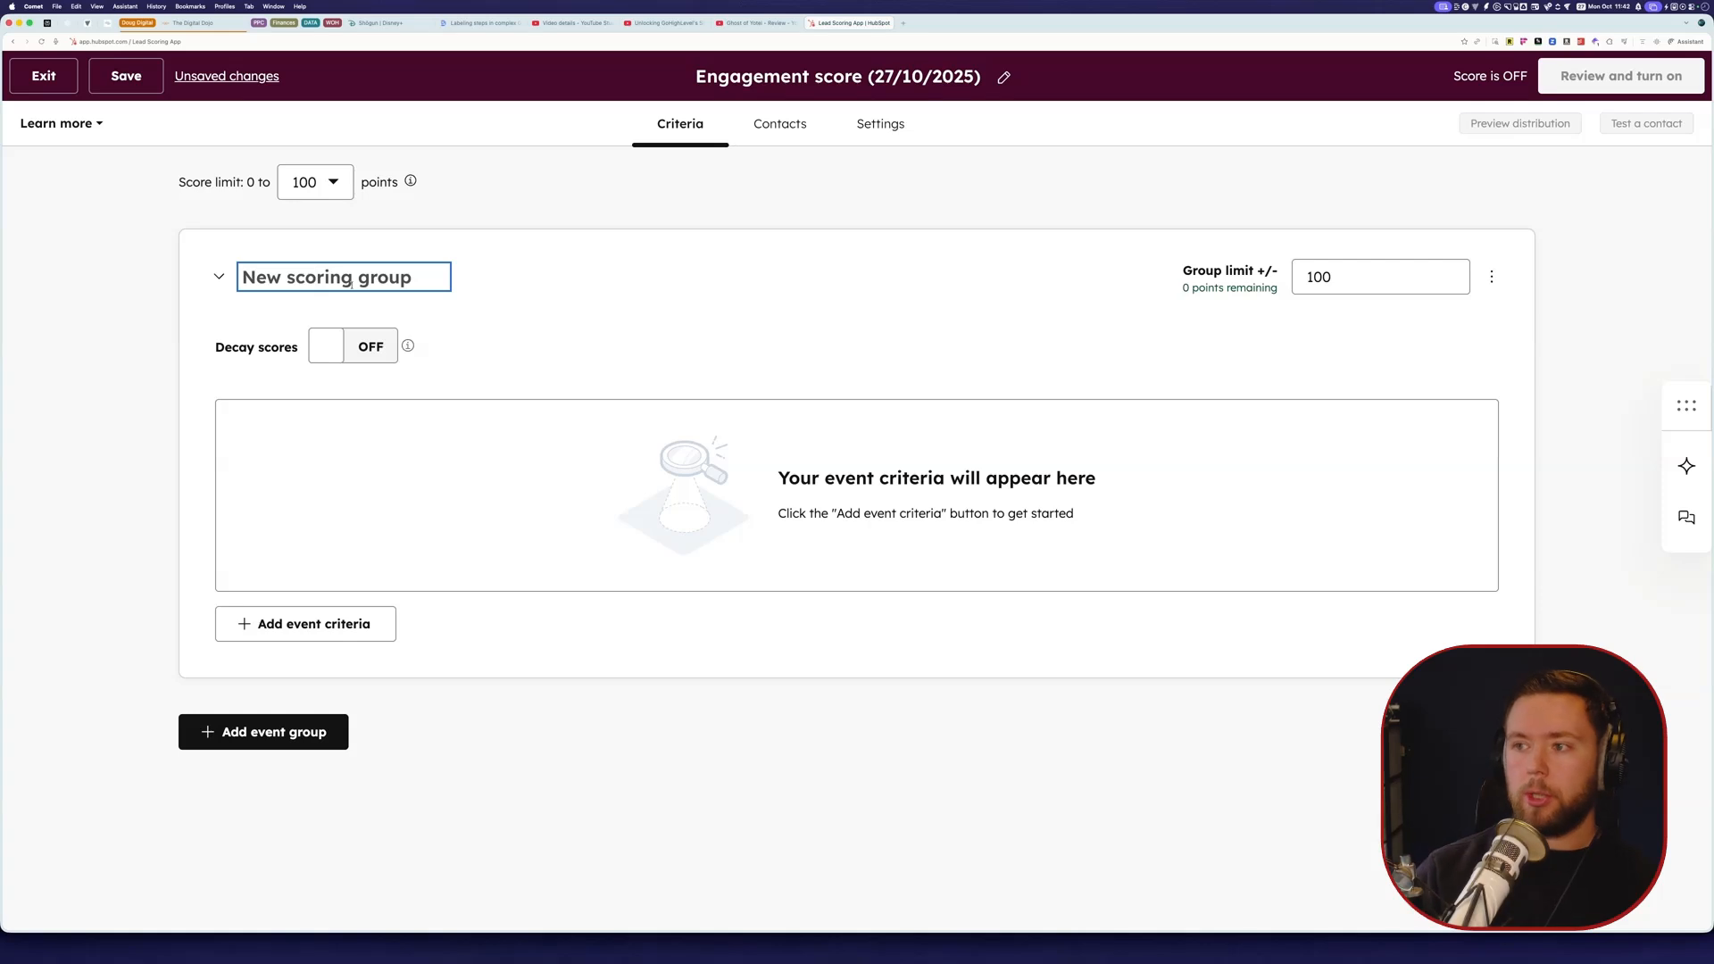
left_click_drag(1180, 271, 1283, 274)
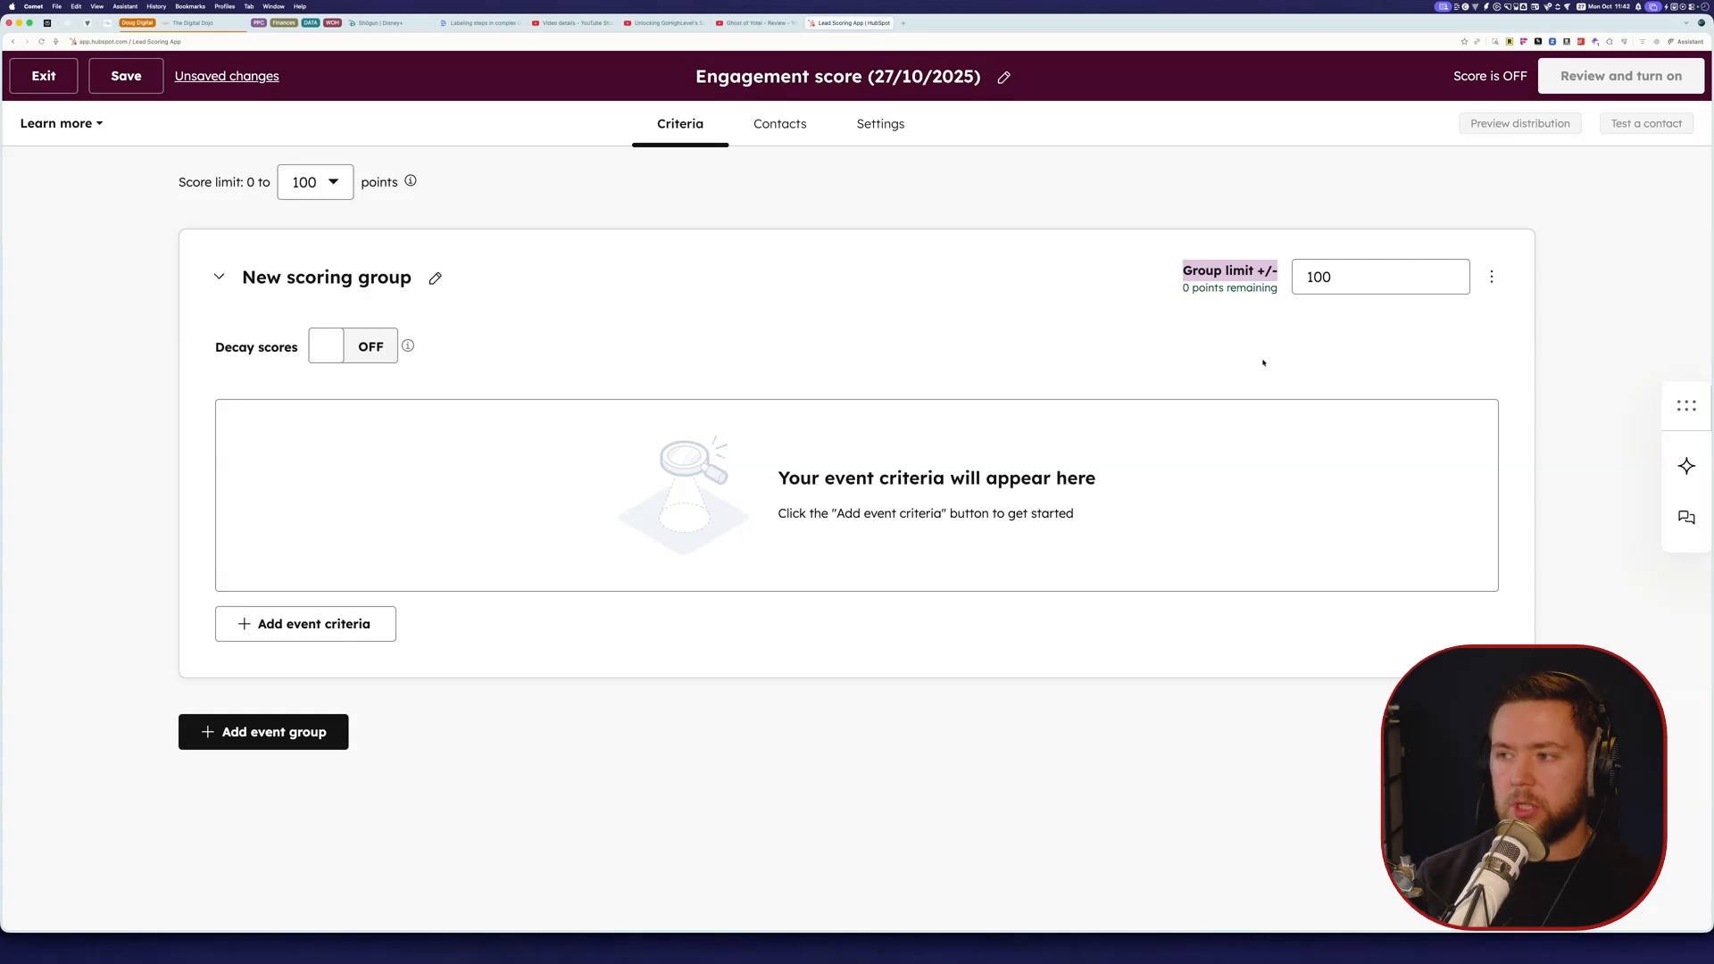
left_click(1237, 270)
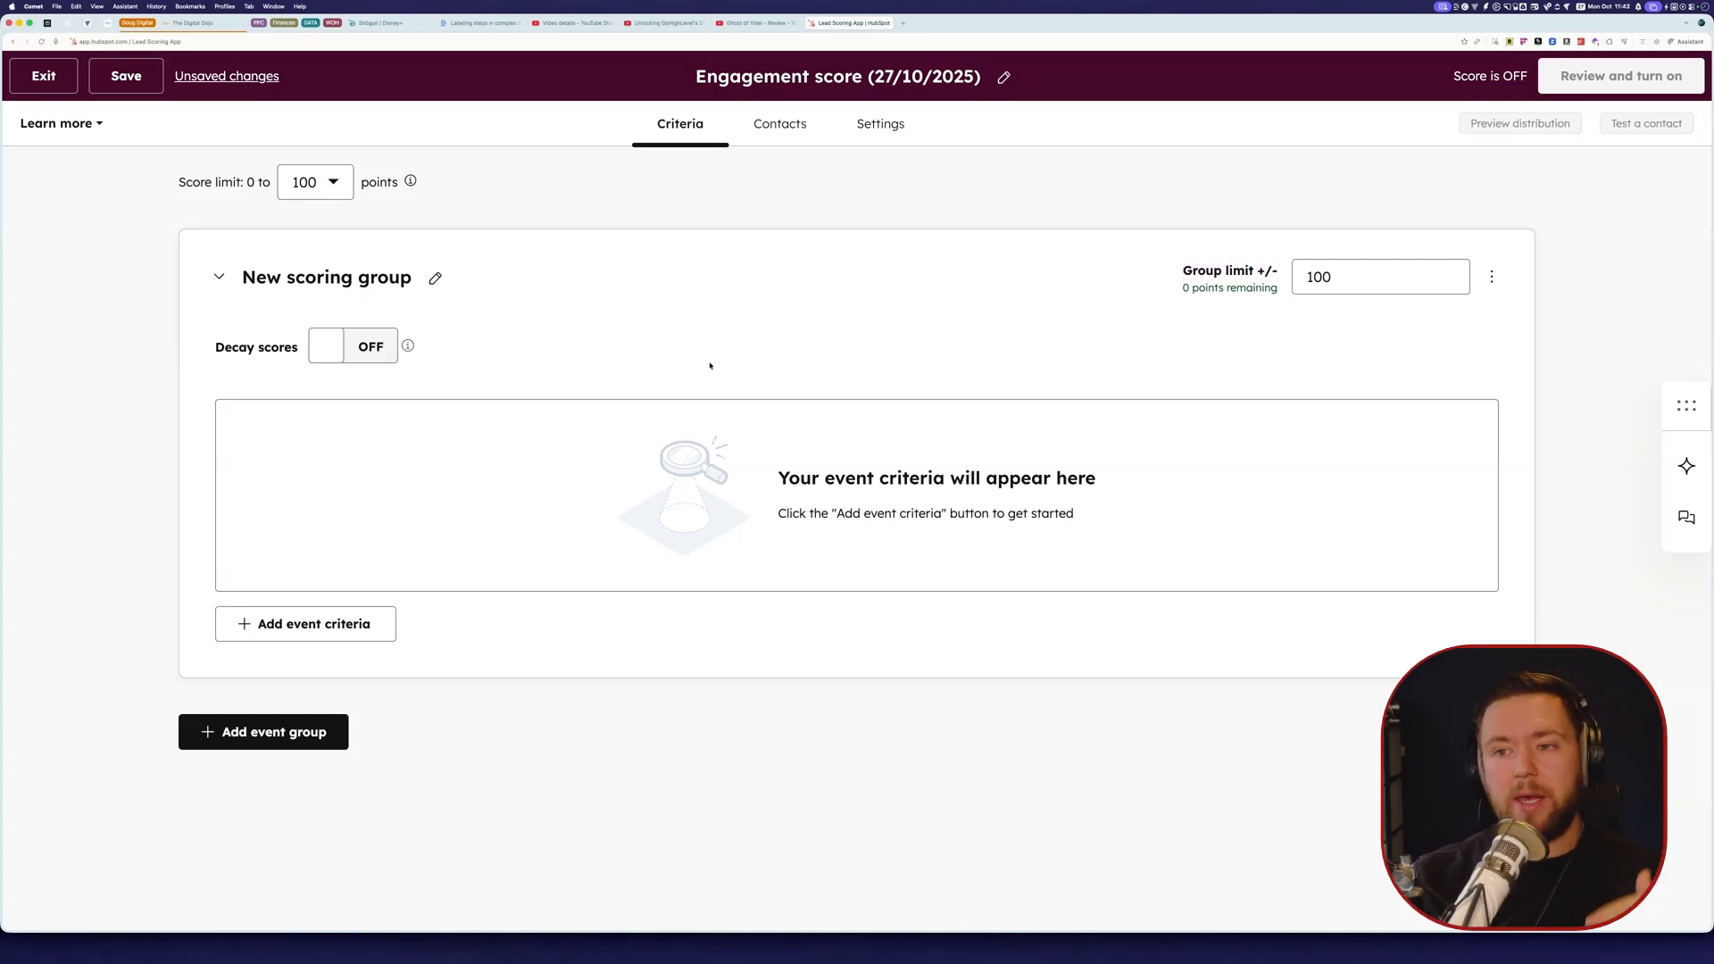
left_click(369, 279)
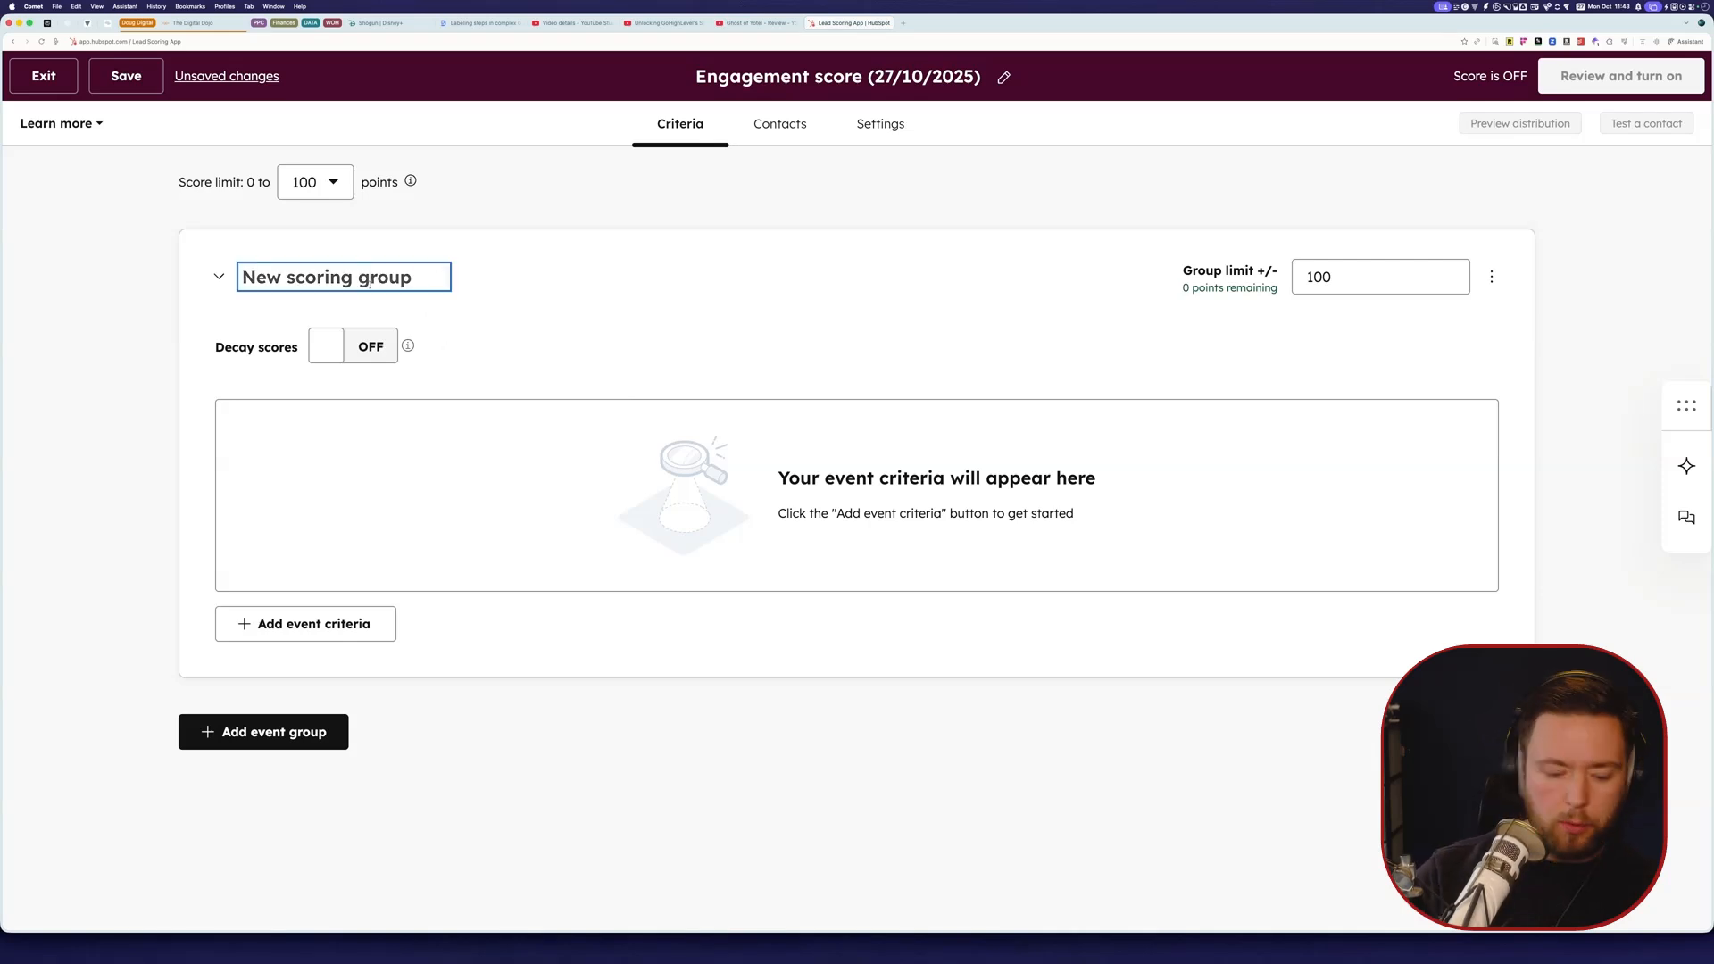
key("super+a")
type("Email Interac")
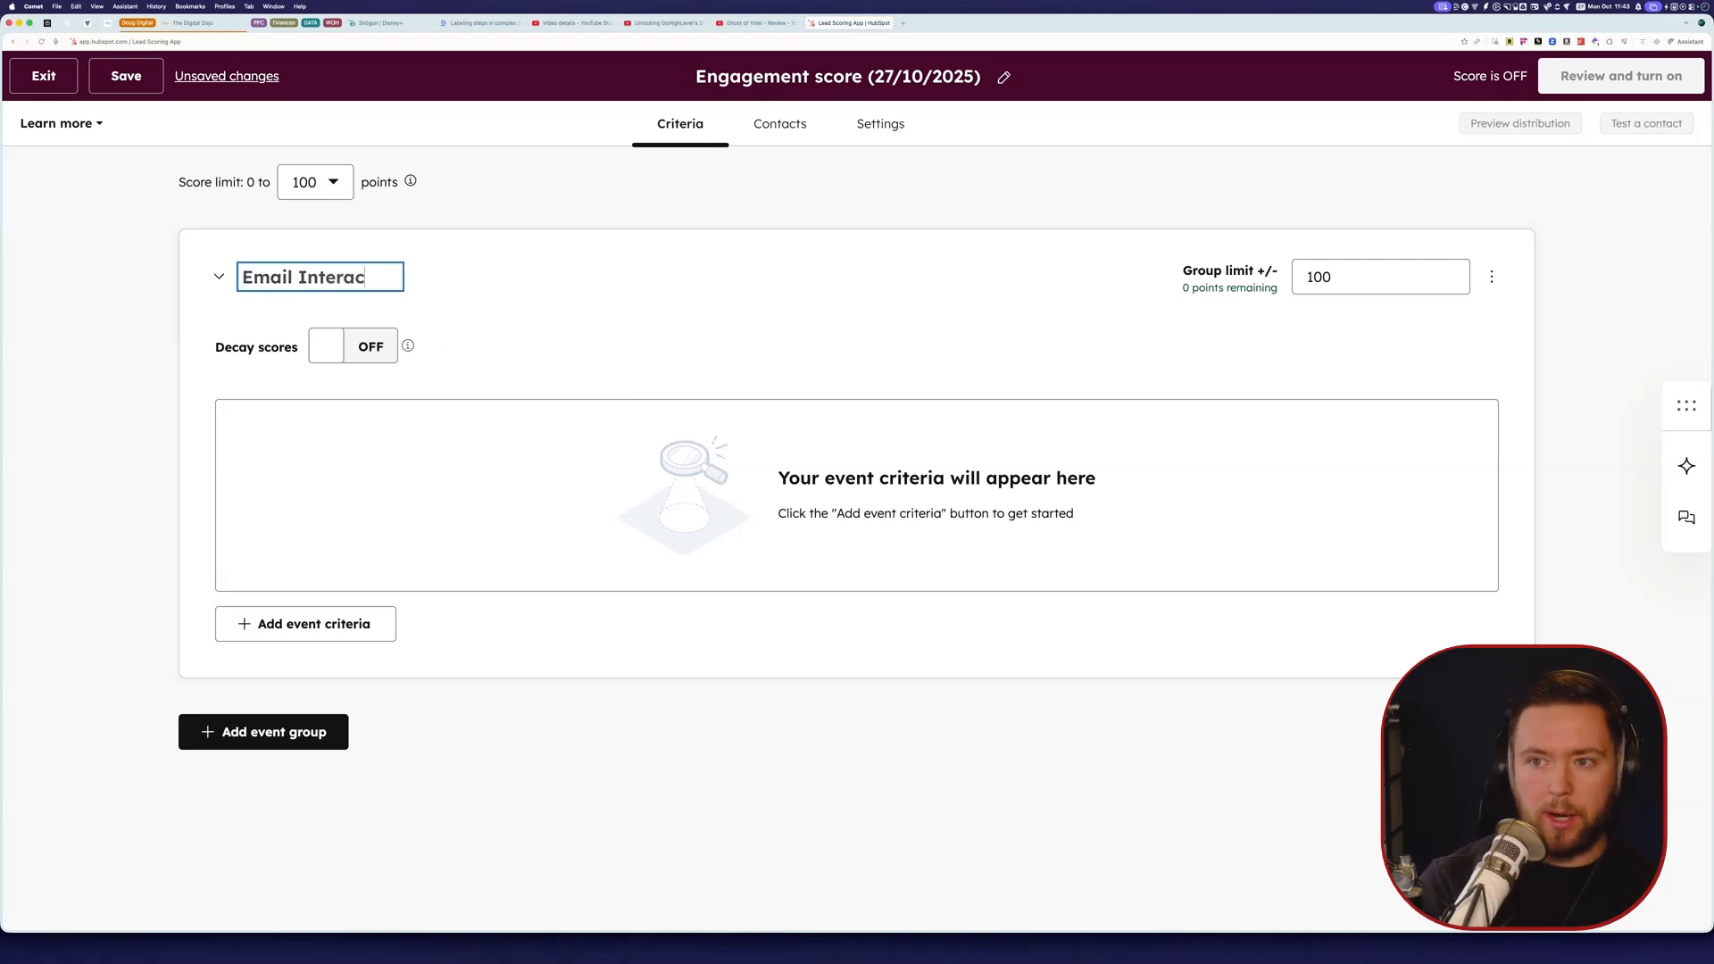
type("tion")
left_click(447, 350)
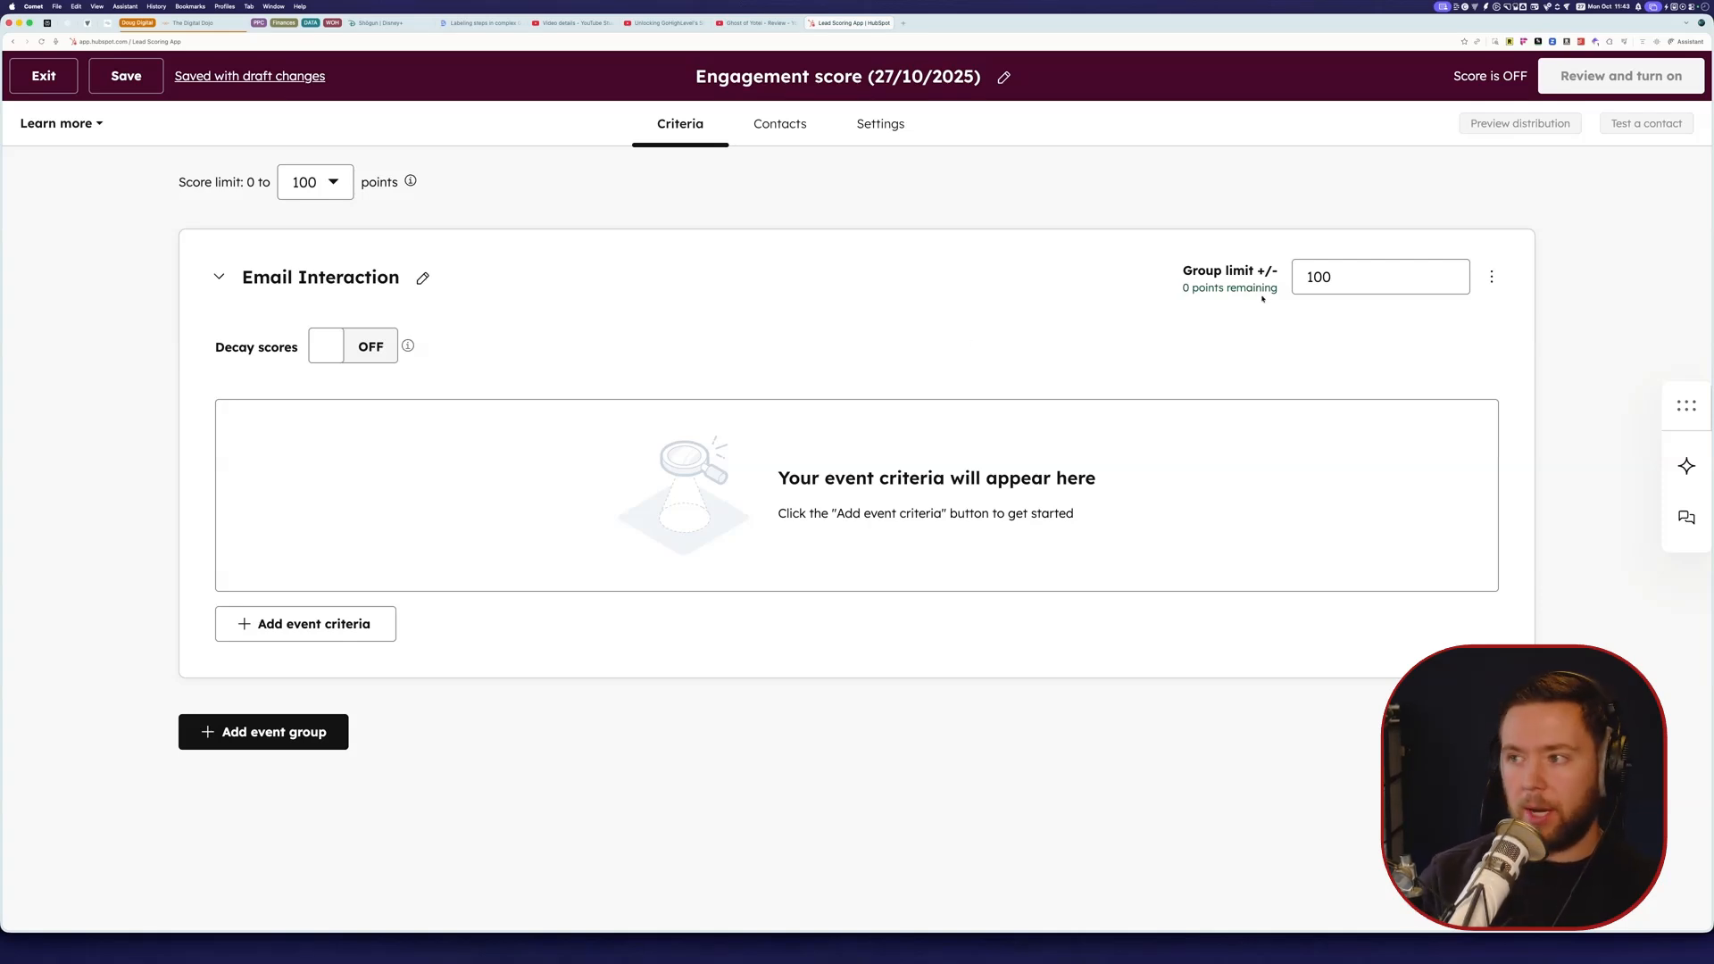
Step: Set the Email Interaction group limit to 20 points
left_click_drag(1340, 274, 1296, 277)
type("20")
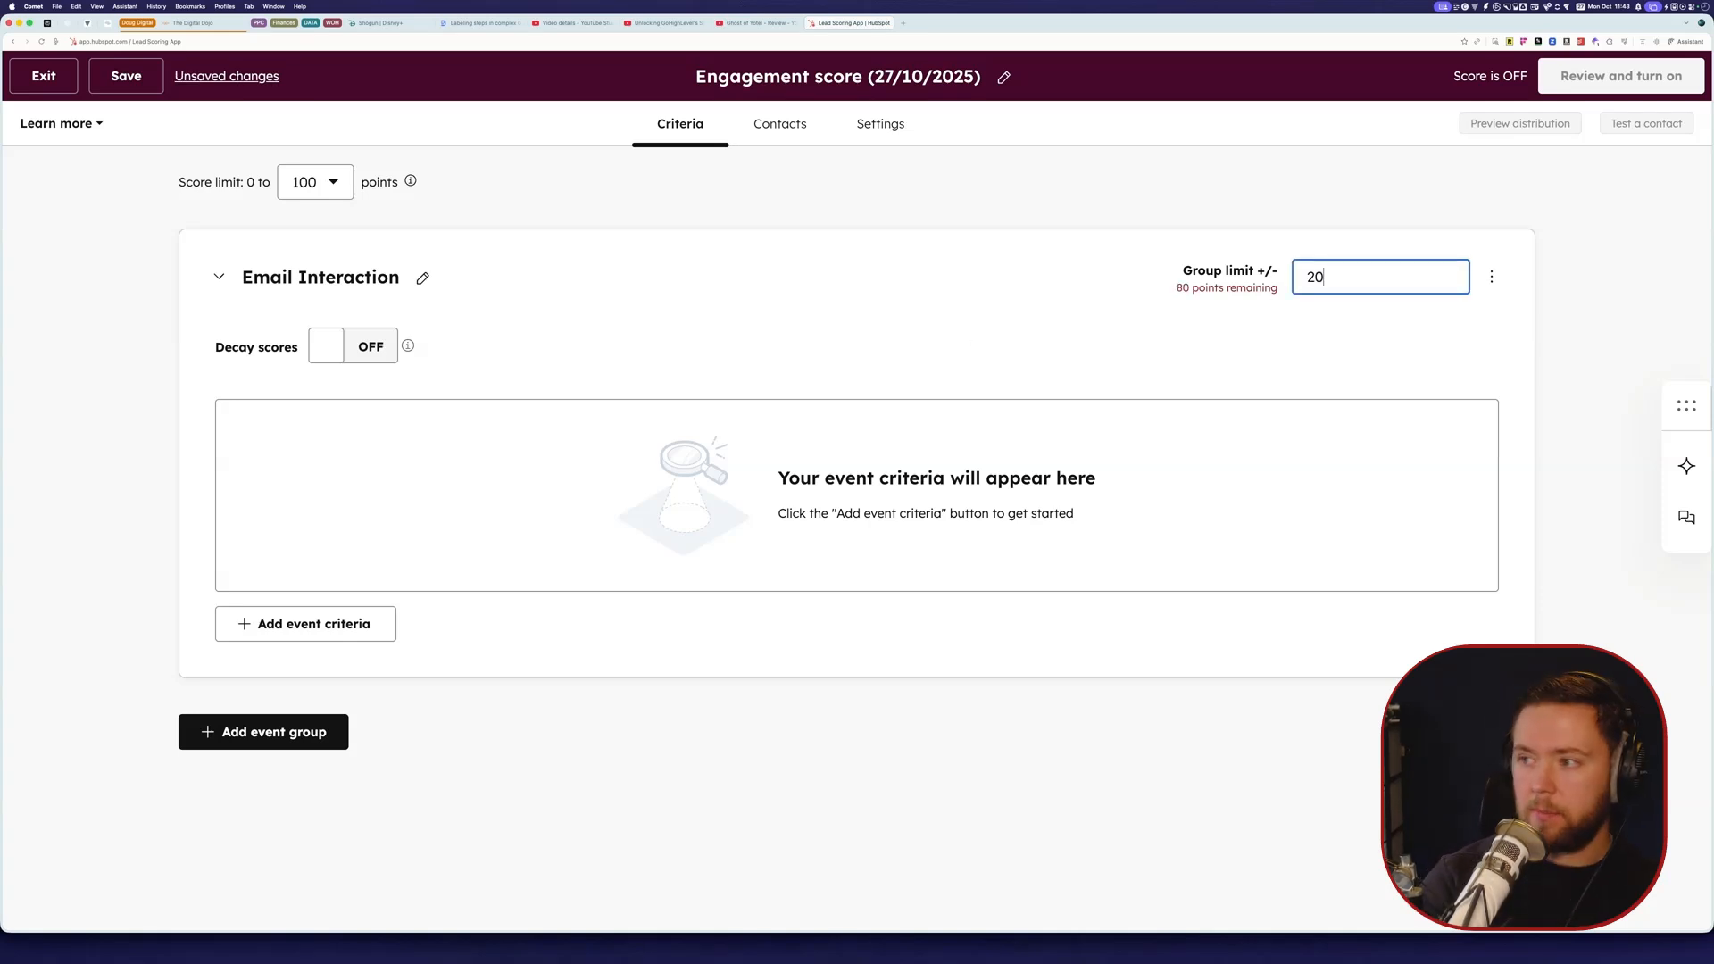
left_click(916, 310)
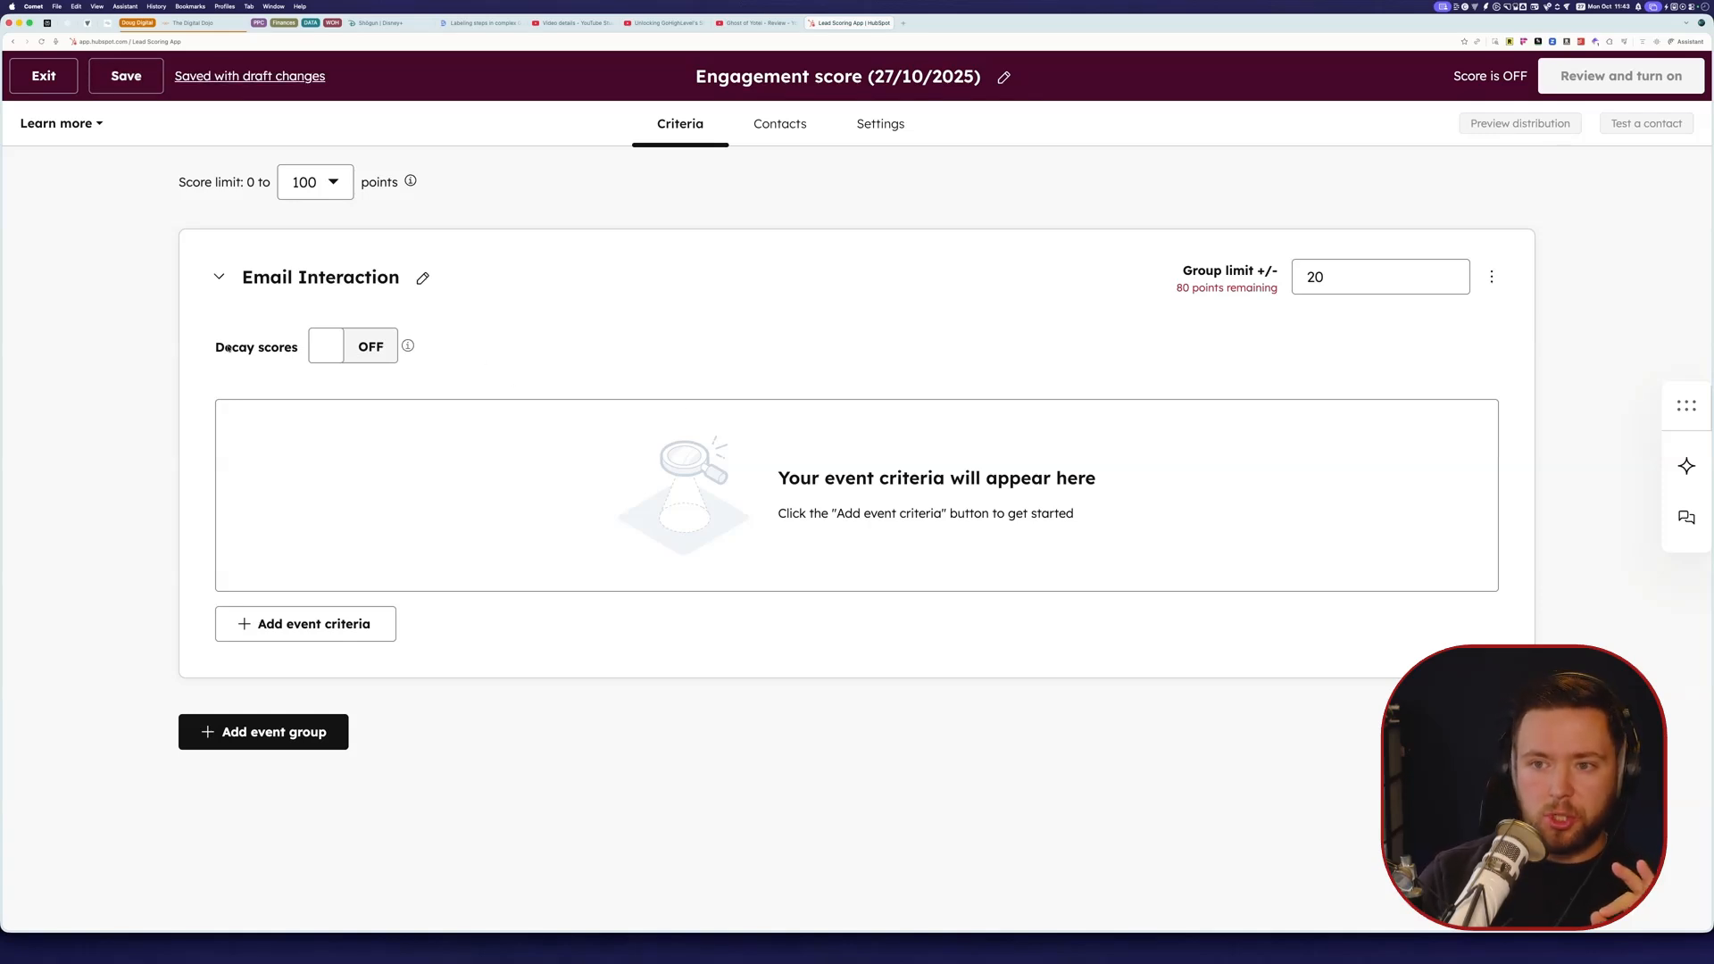
Step: Turn on score decay for the Email Interaction group, reducing scores by 50% every 1 month
left_click_drag(216, 347, 302, 351)
left_click(679, 376)
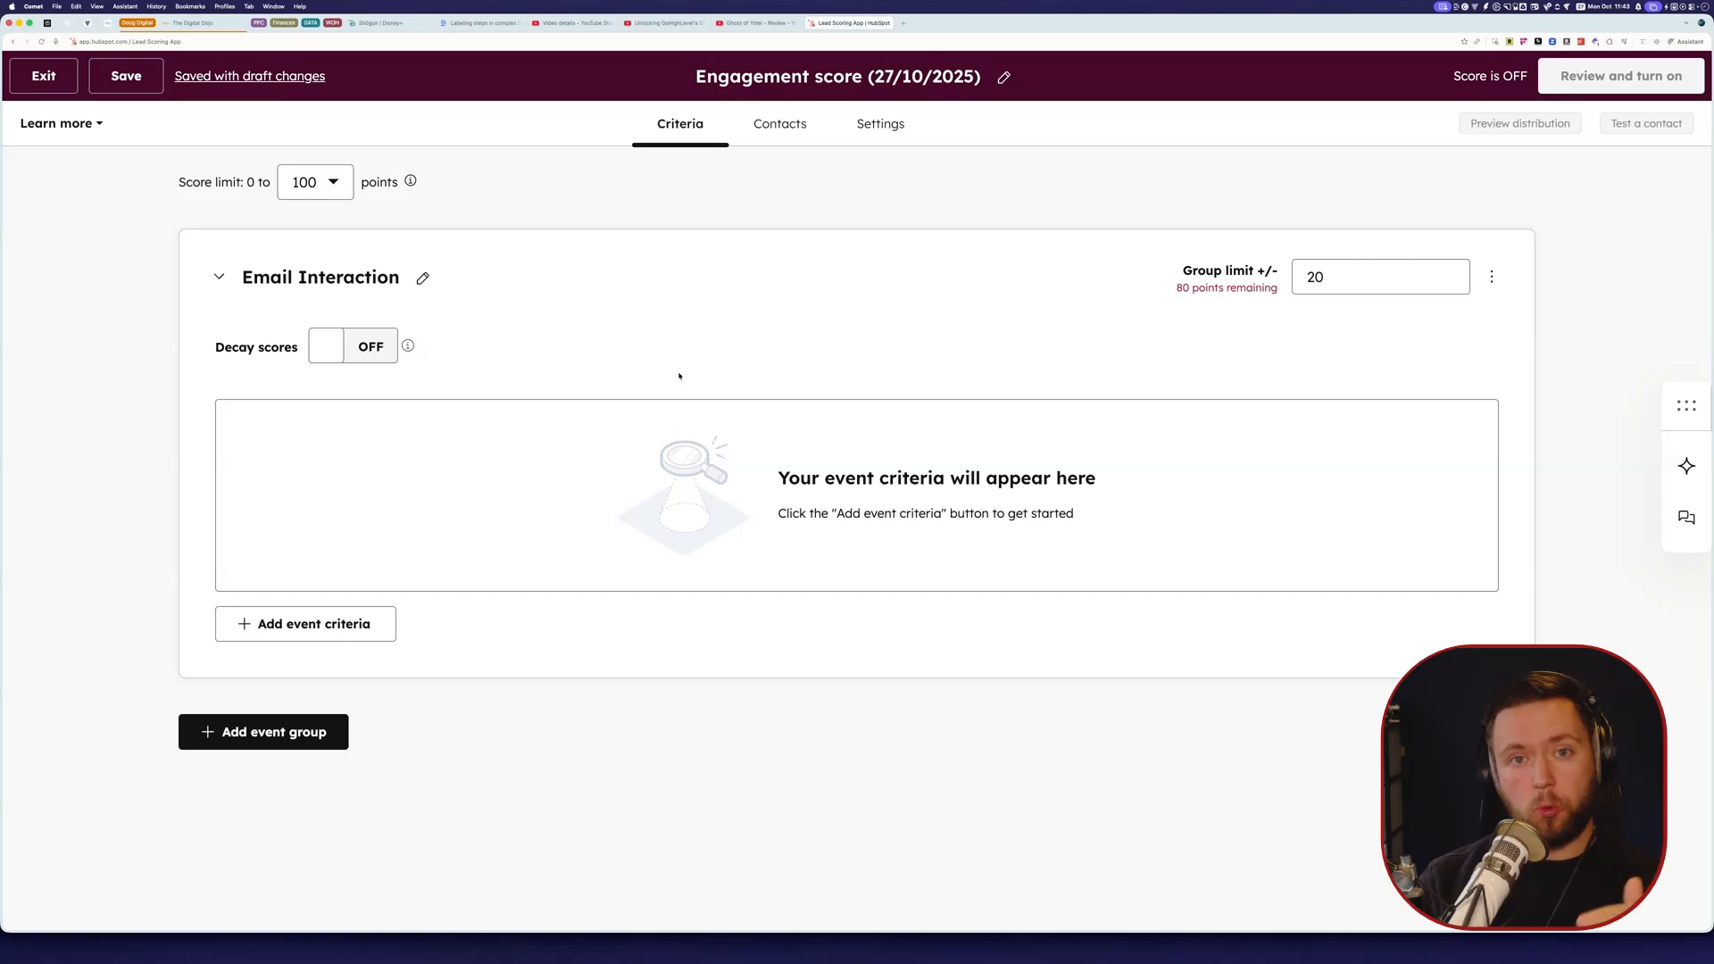
left_click(357, 348)
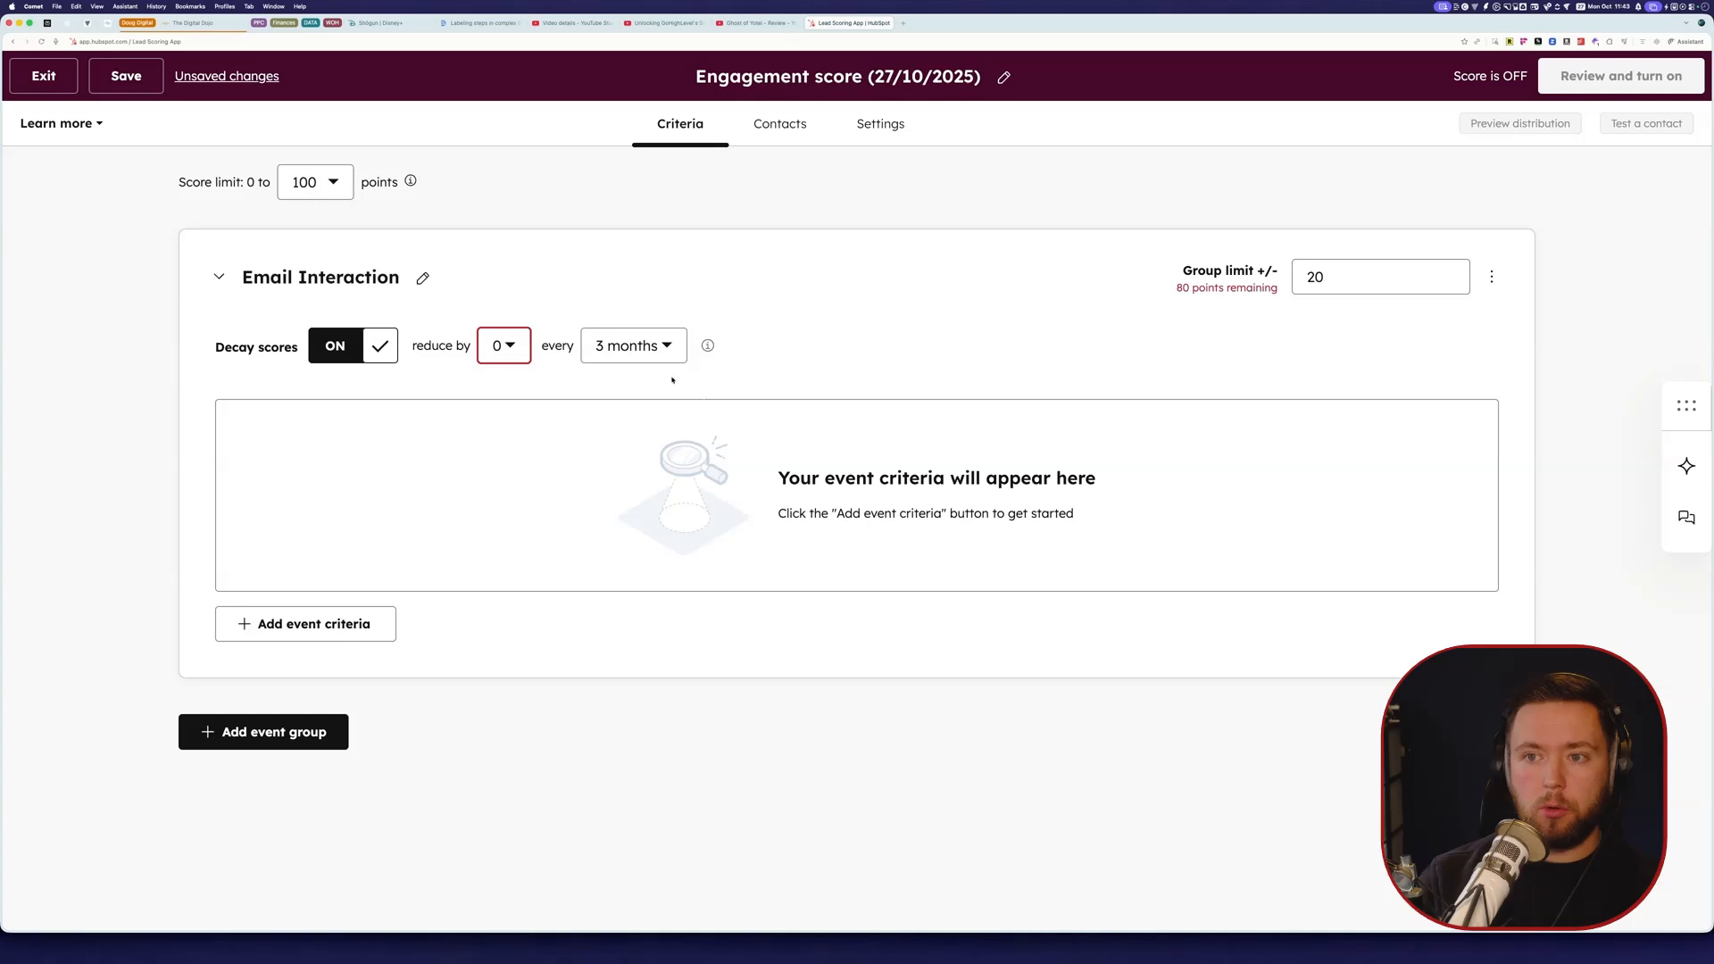
left_click(629, 353)
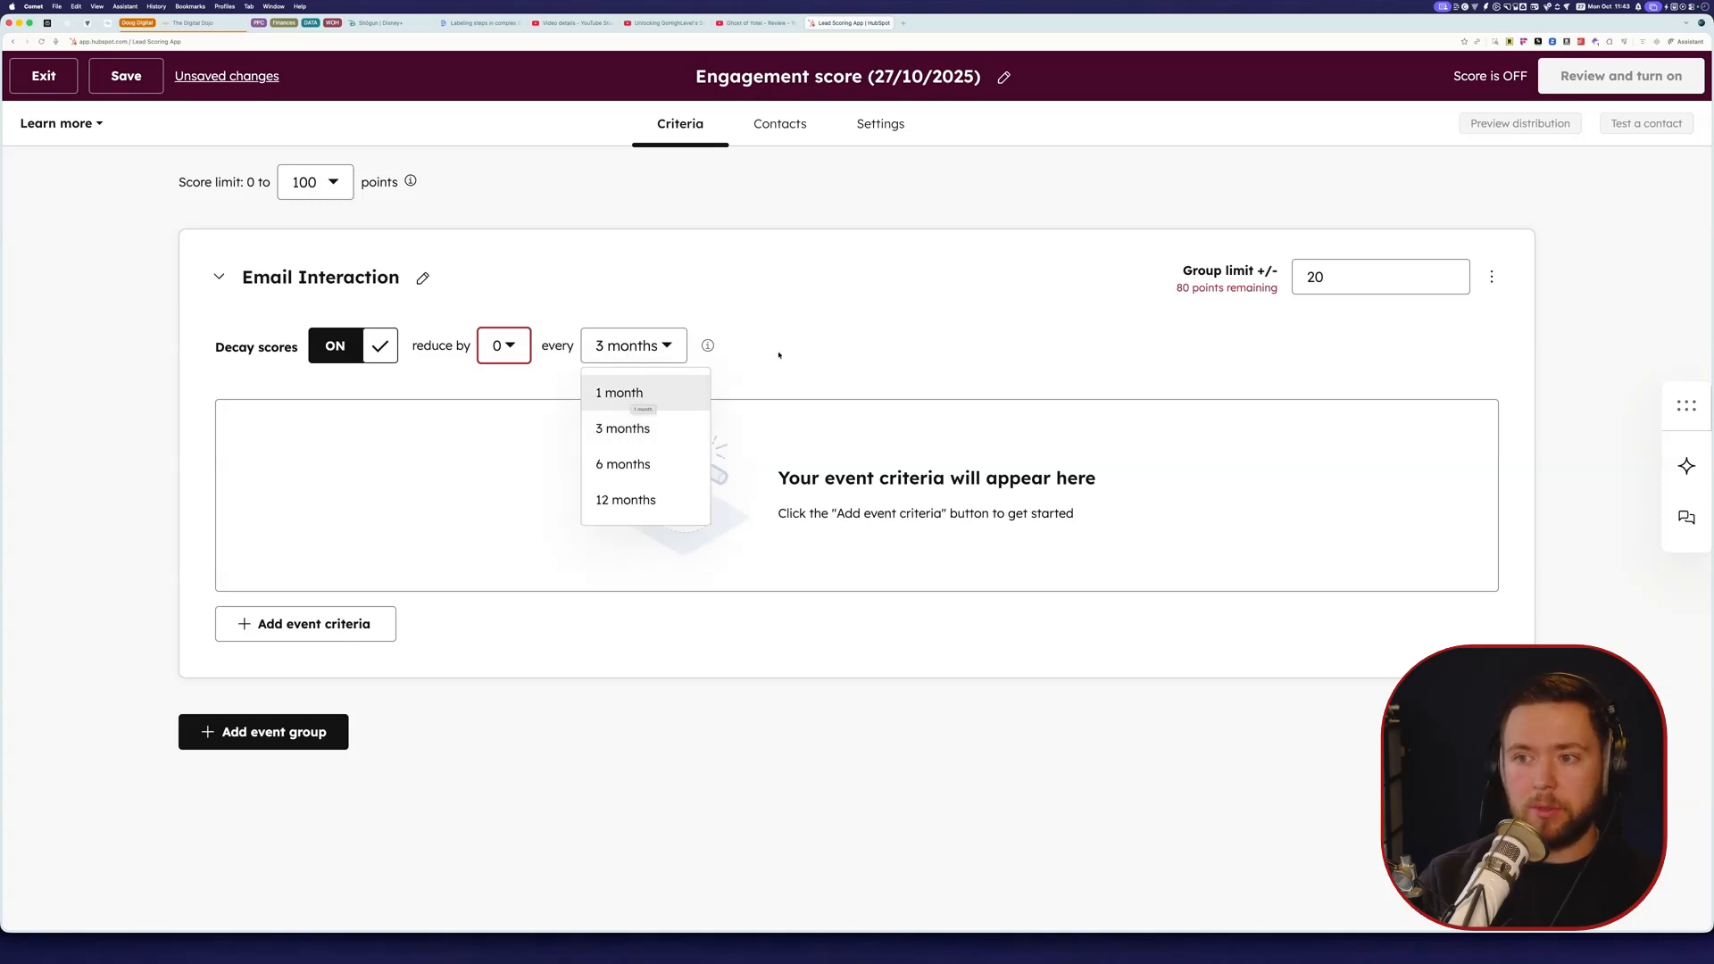
left_click(632, 396)
left_click(504, 347)
scroll(539, 463, "down", 1)
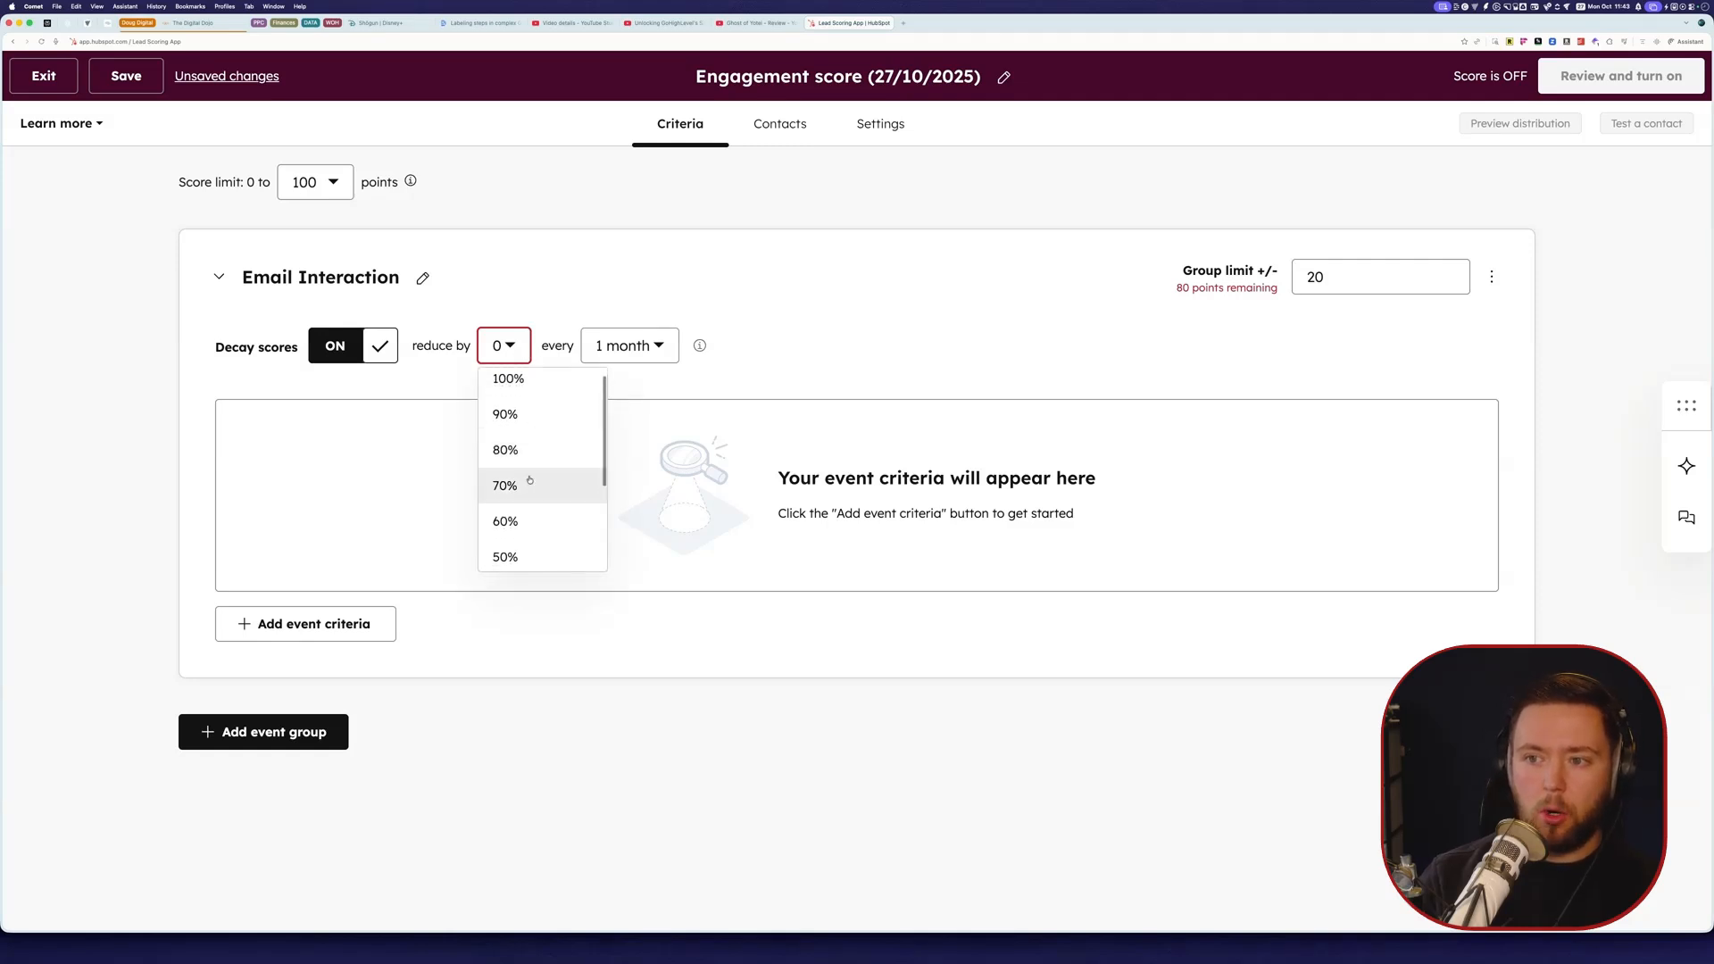
scroll(530, 499, "down", 1)
left_click(532, 539)
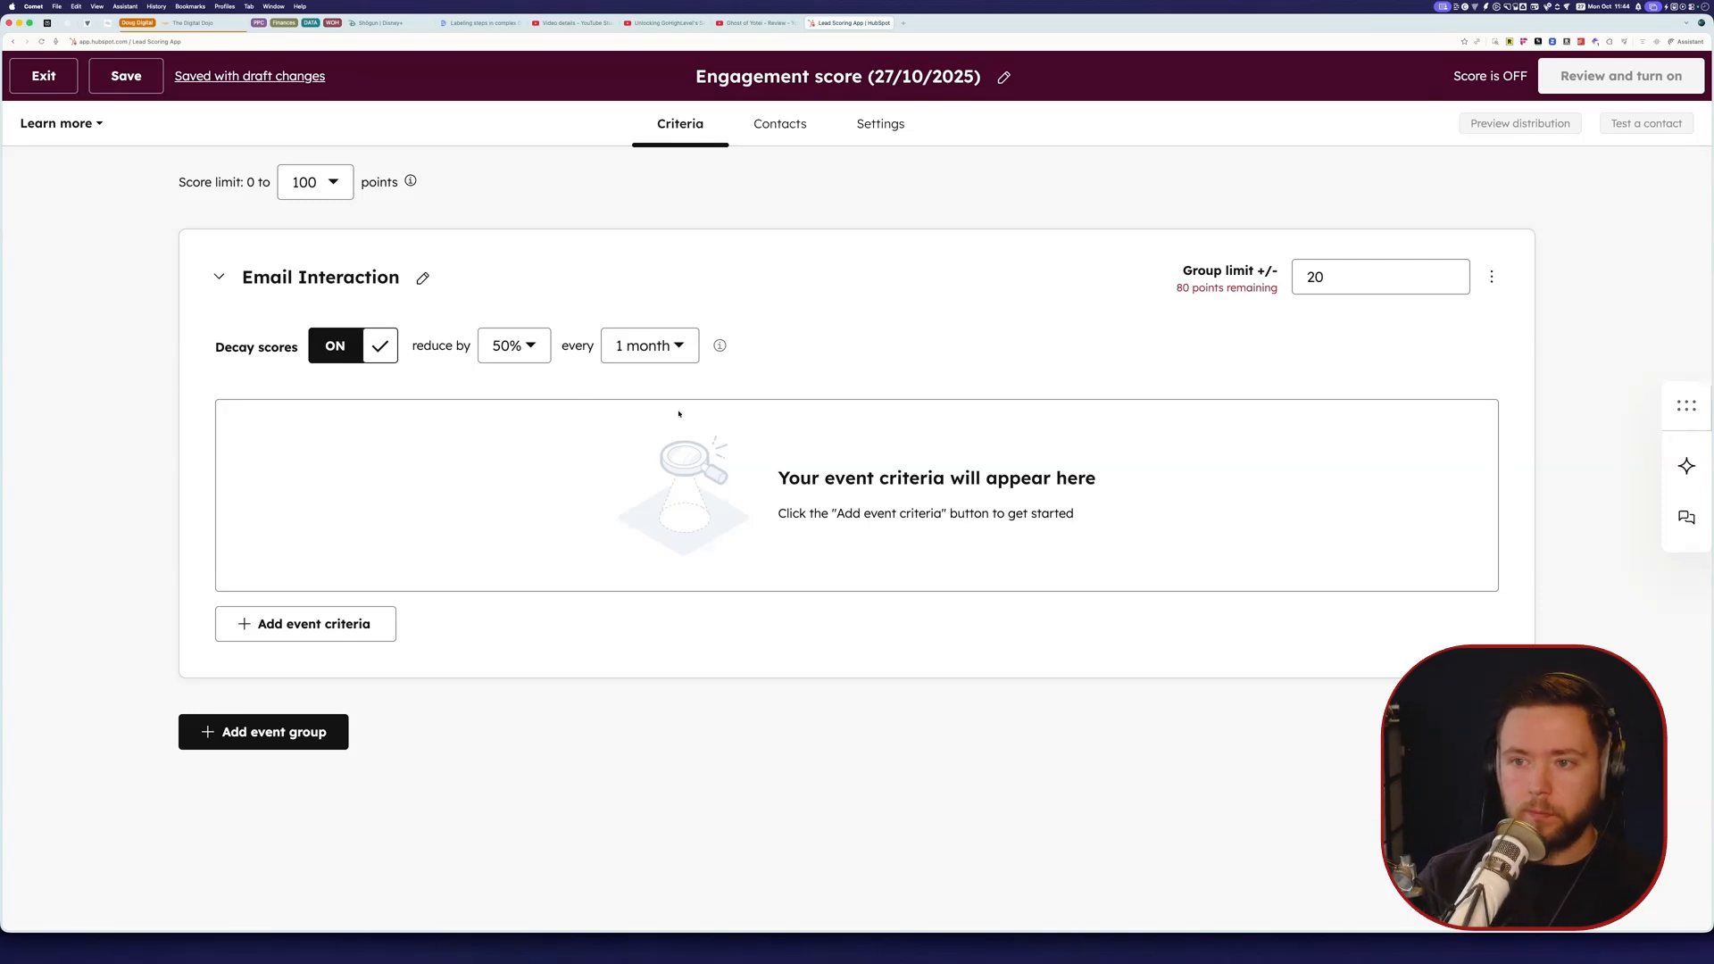
Step: Add a Marketing Email event criterion to the Email Interaction group
left_click(368, 629)
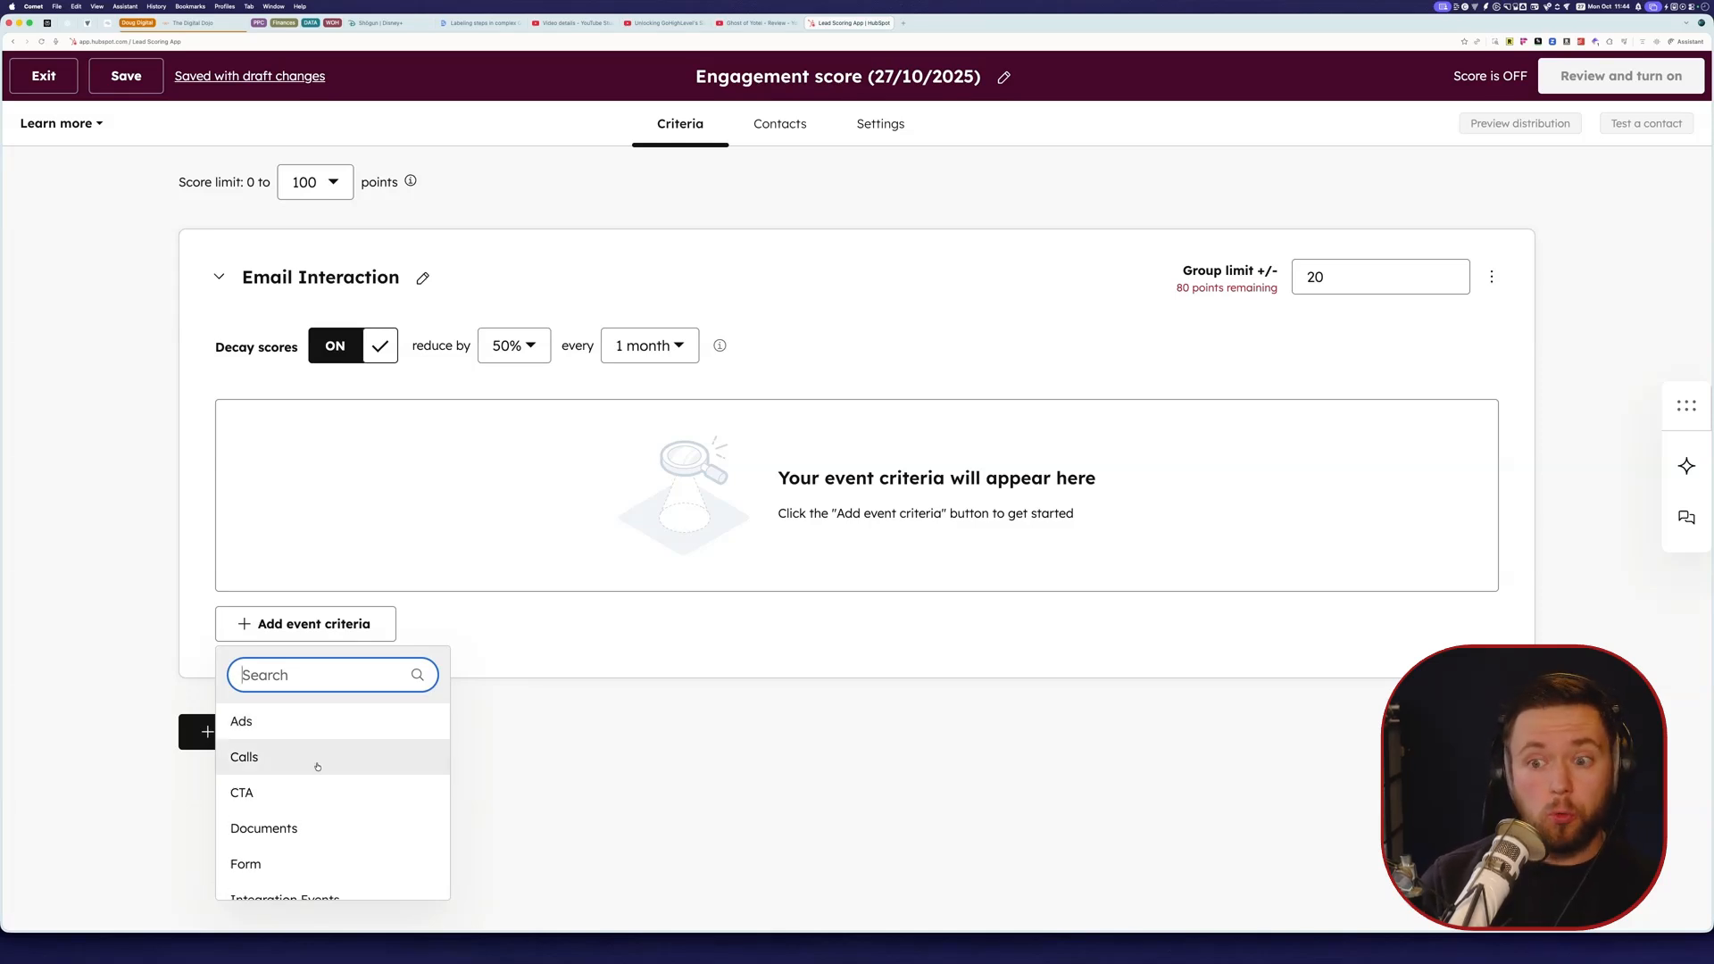
scroll(321, 790, "down", 1)
scroll(343, 820, "down", 4)
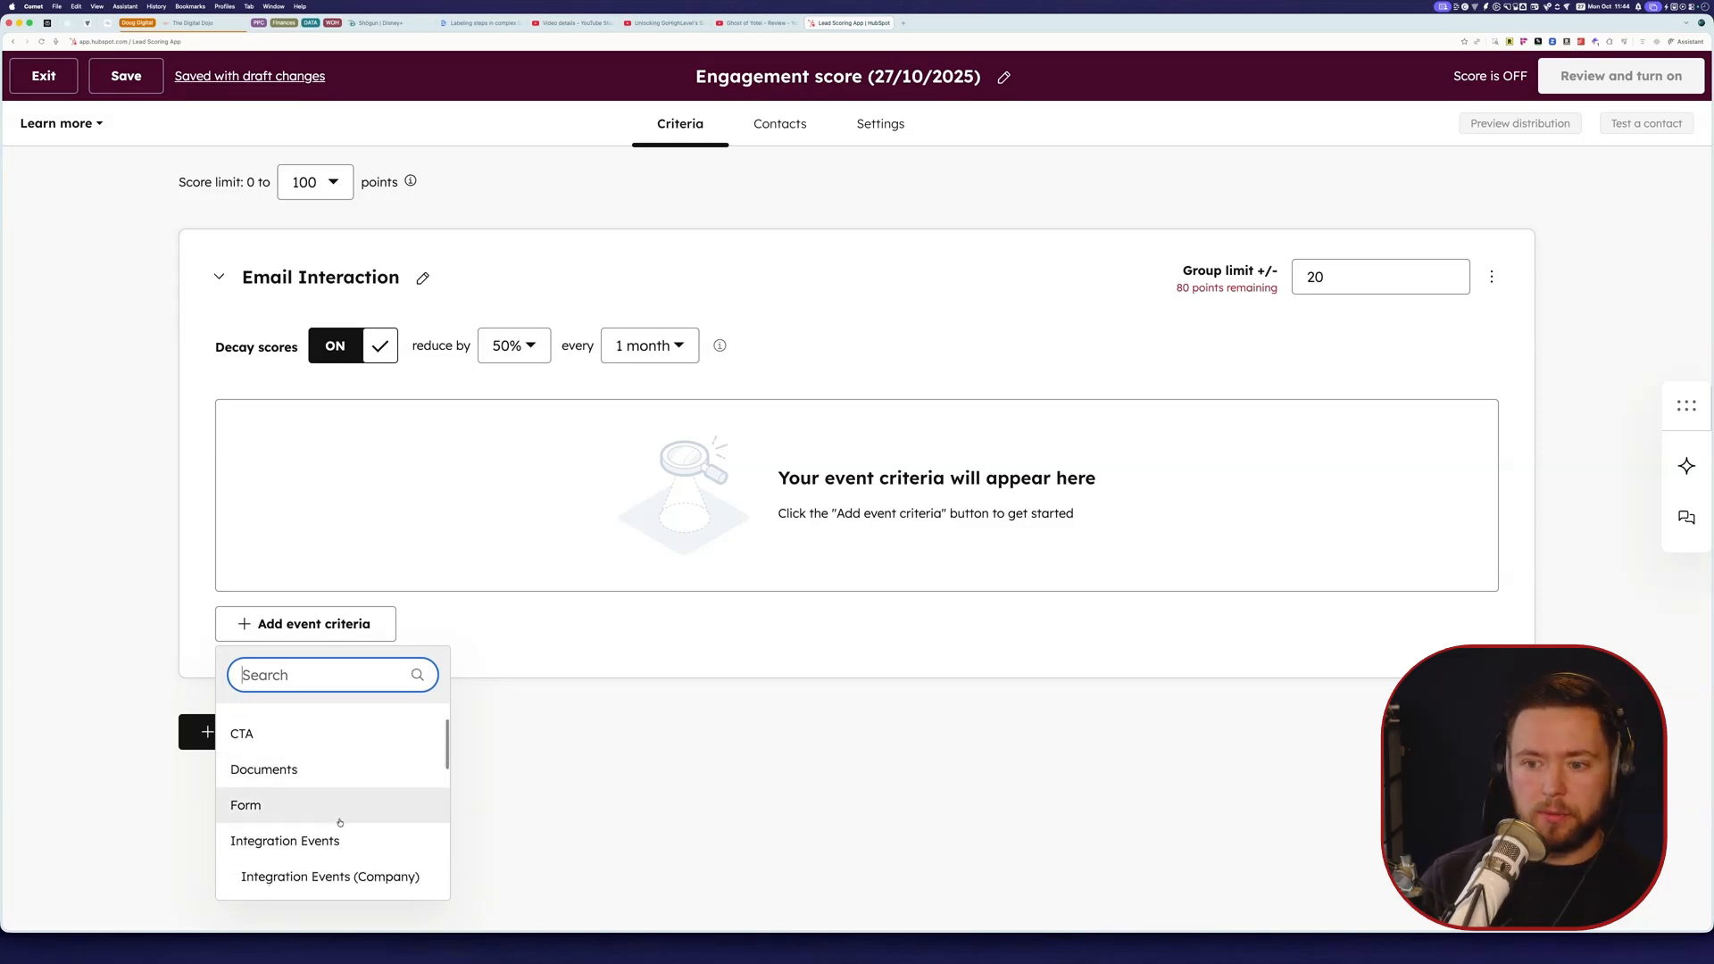
scroll(354, 812, "down", 4)
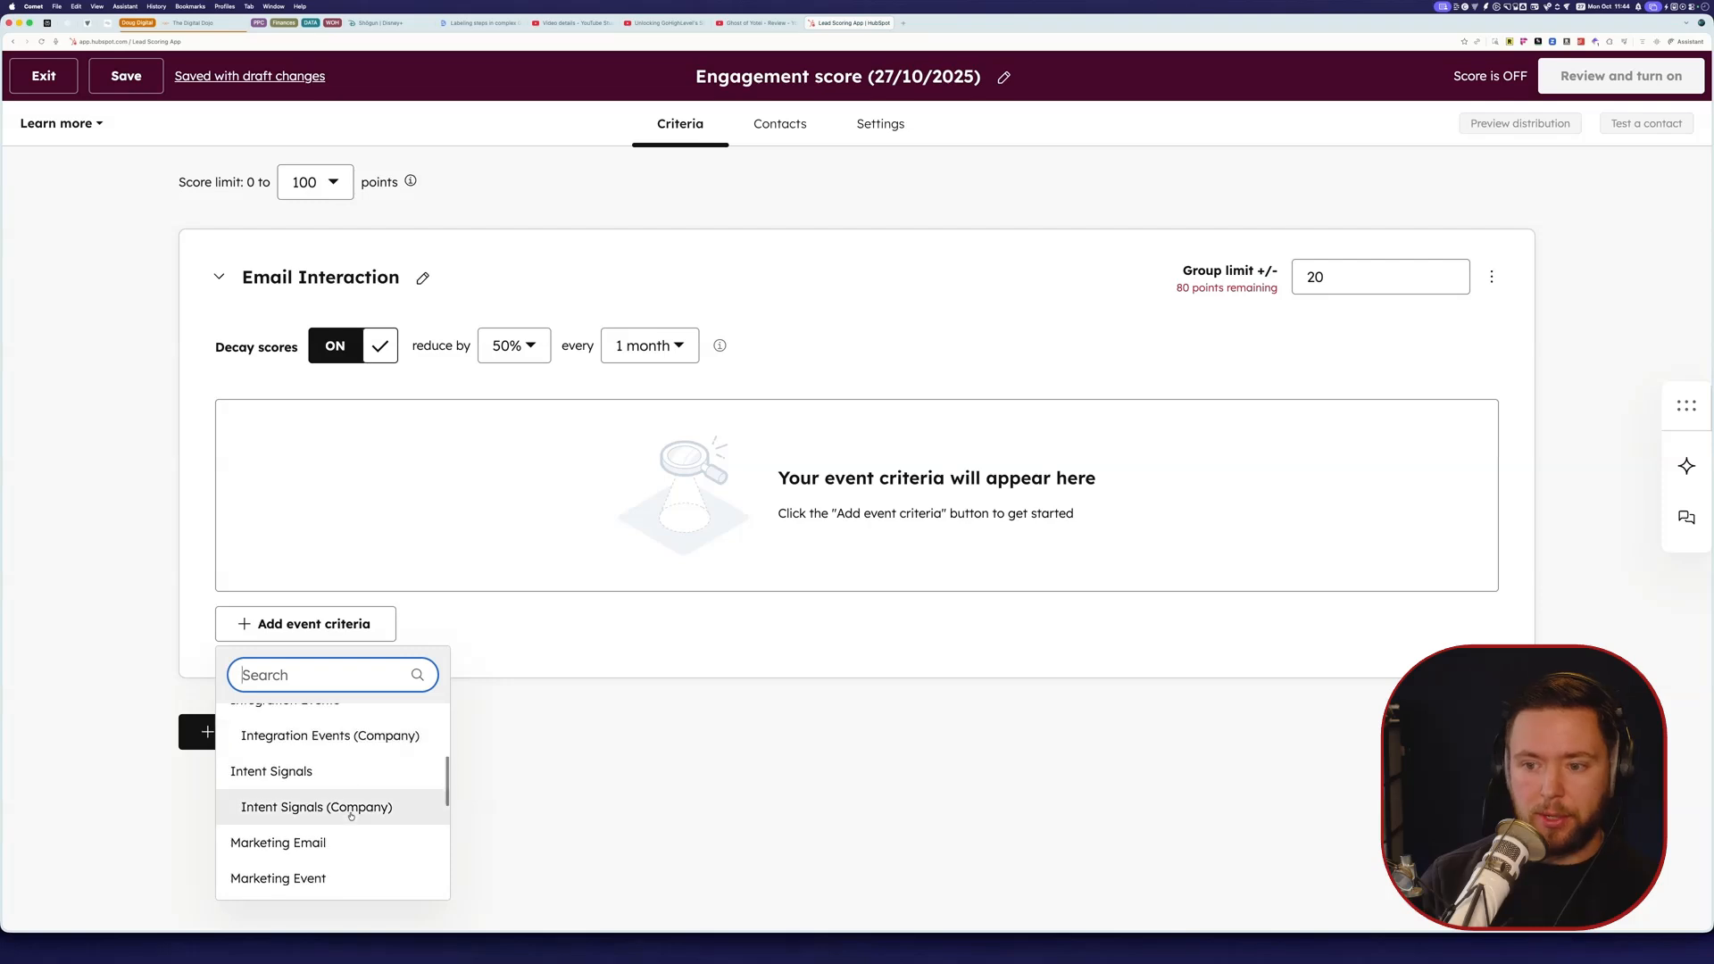
scroll(352, 815, "down", 2)
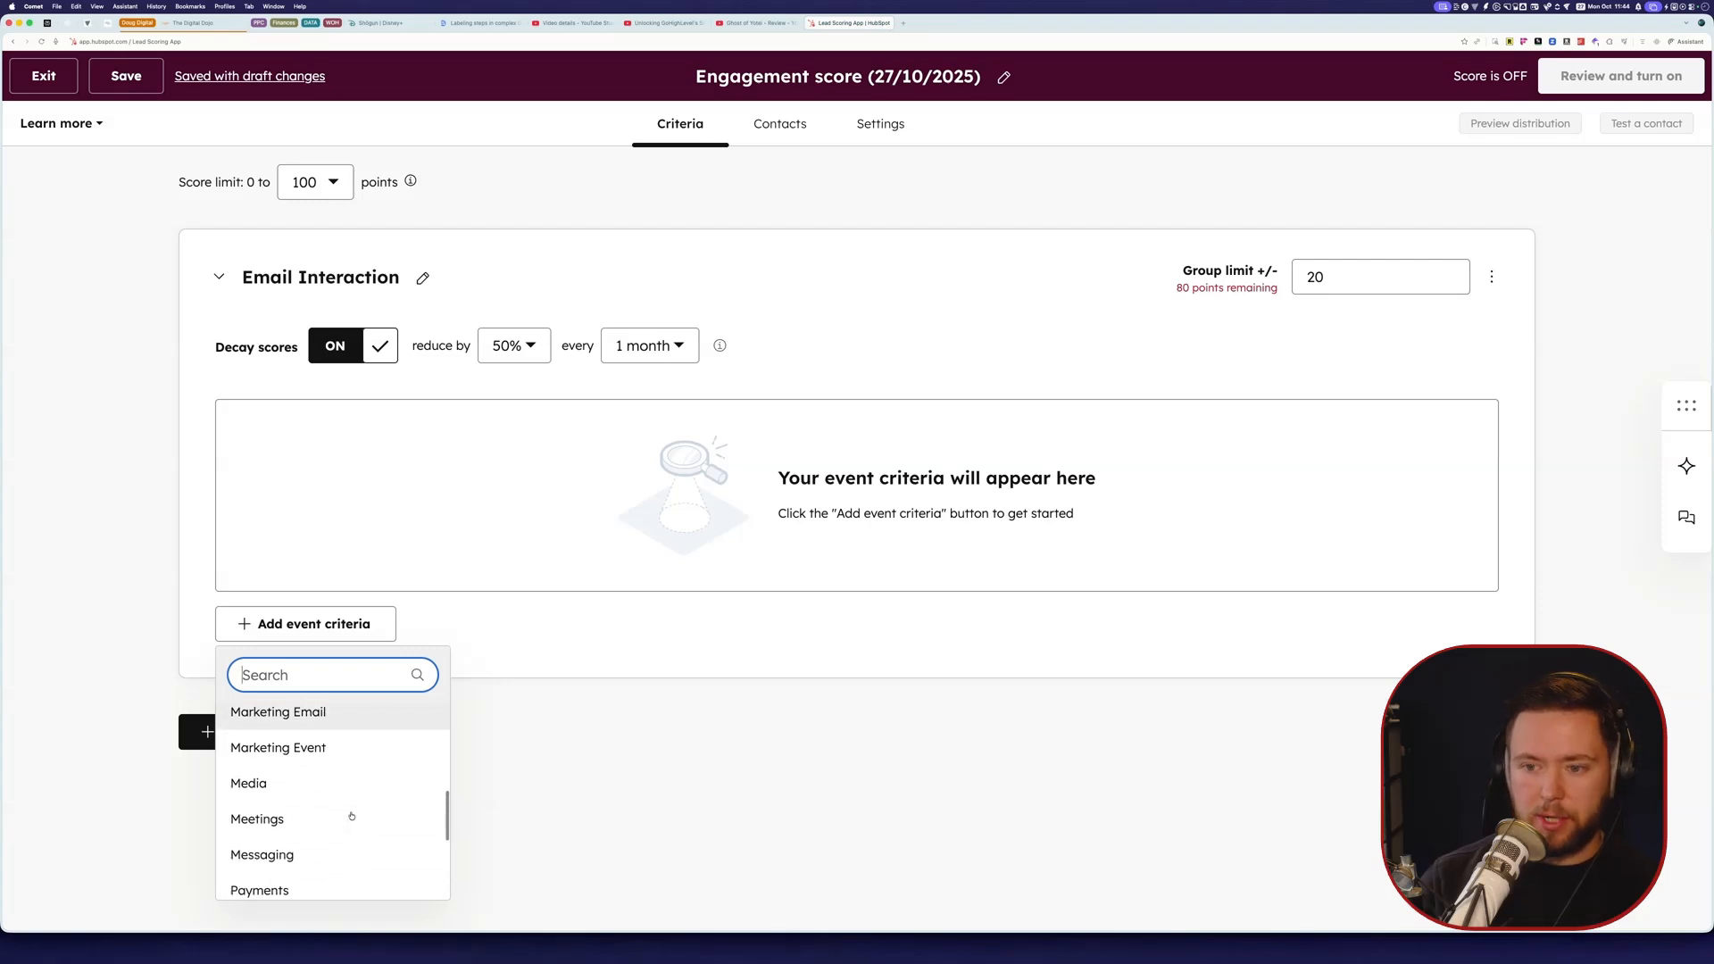
left_click(330, 717)
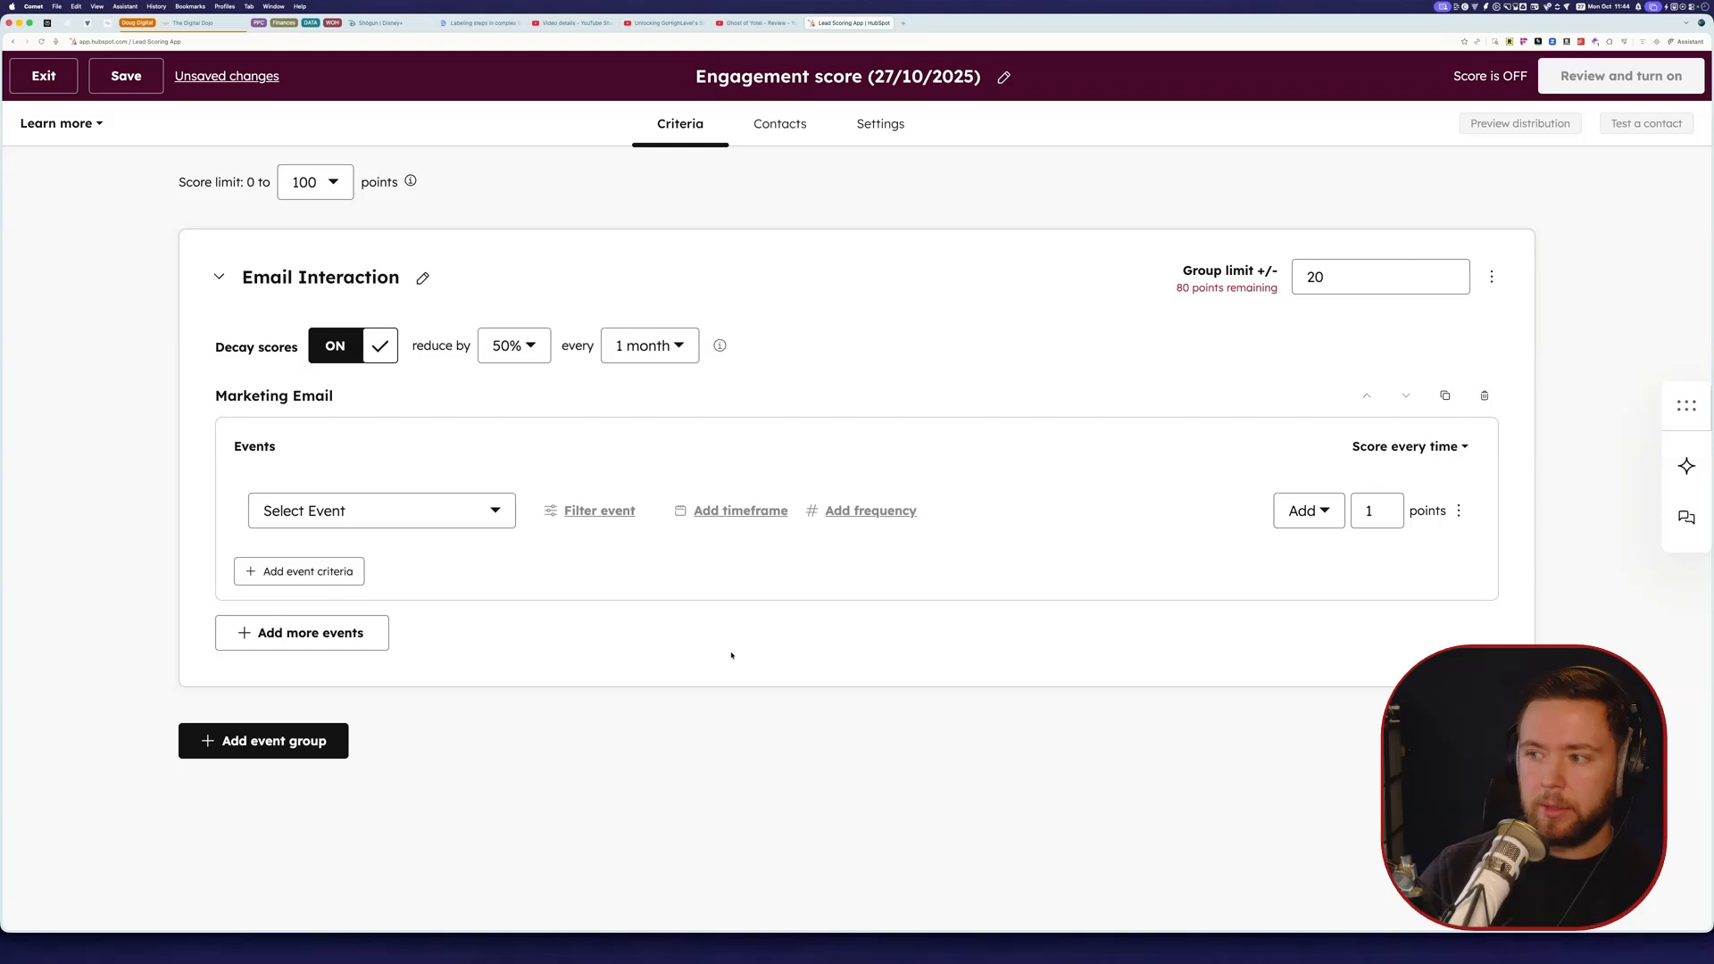
Step: Choose Opened email as the event to score in the Marketing Email criterion
left_click(375, 505)
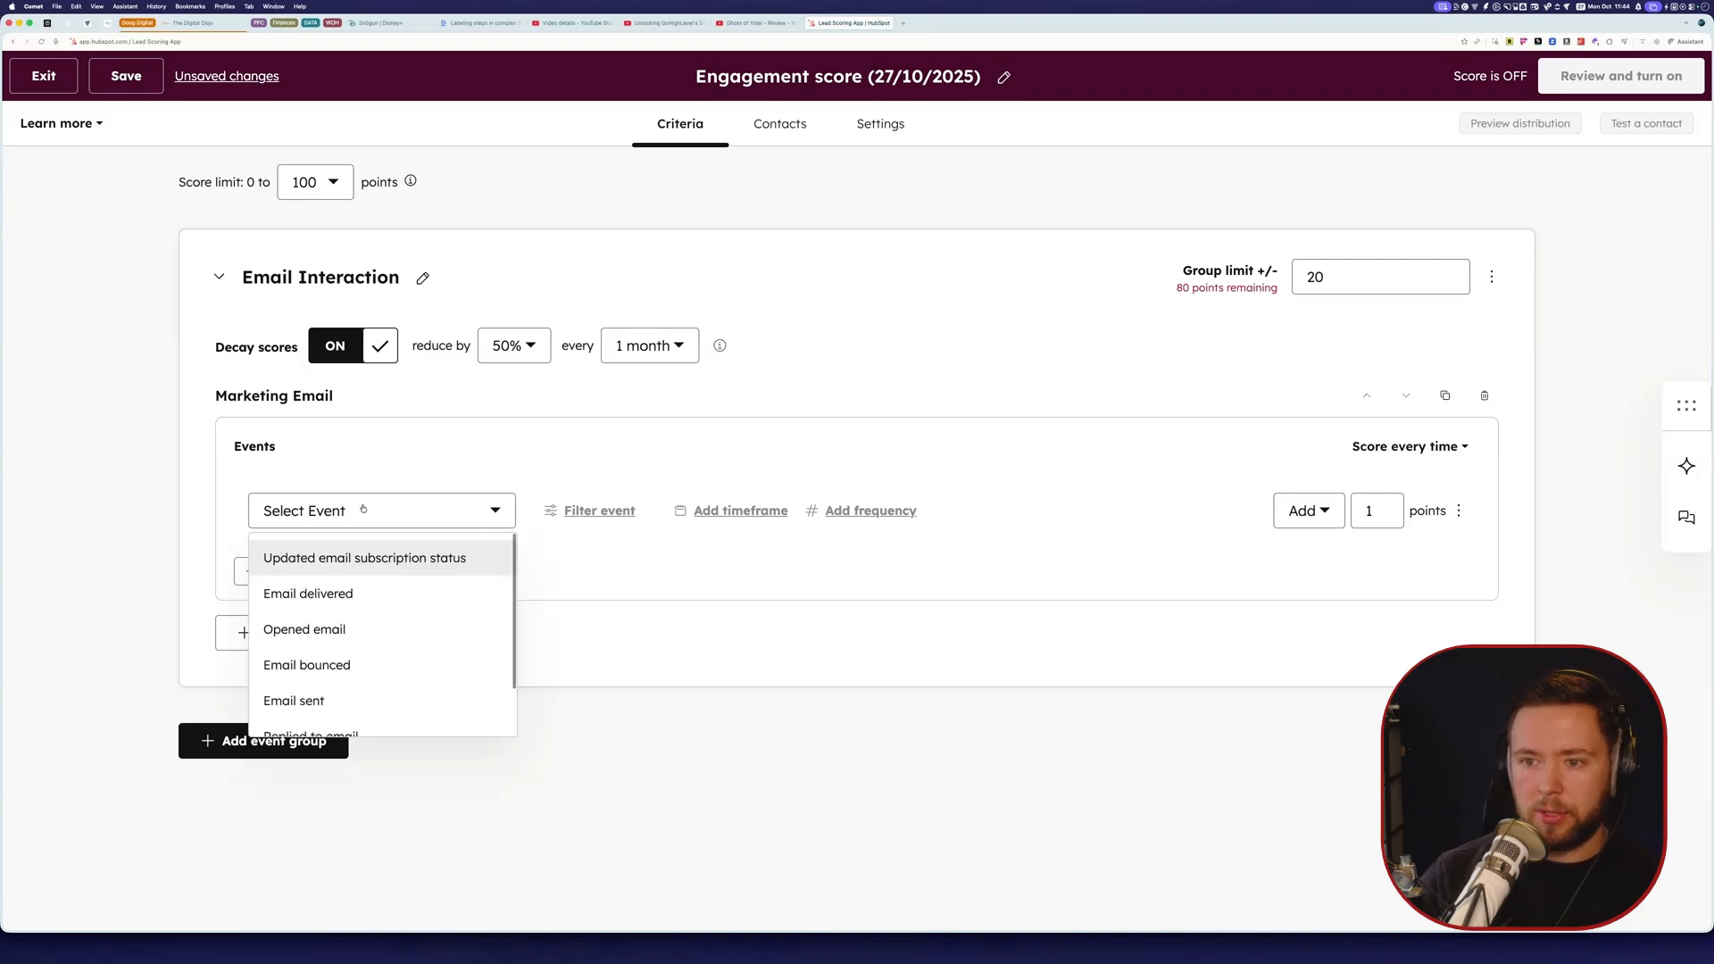
scroll(412, 612, "down", 1)
left_click(412, 614)
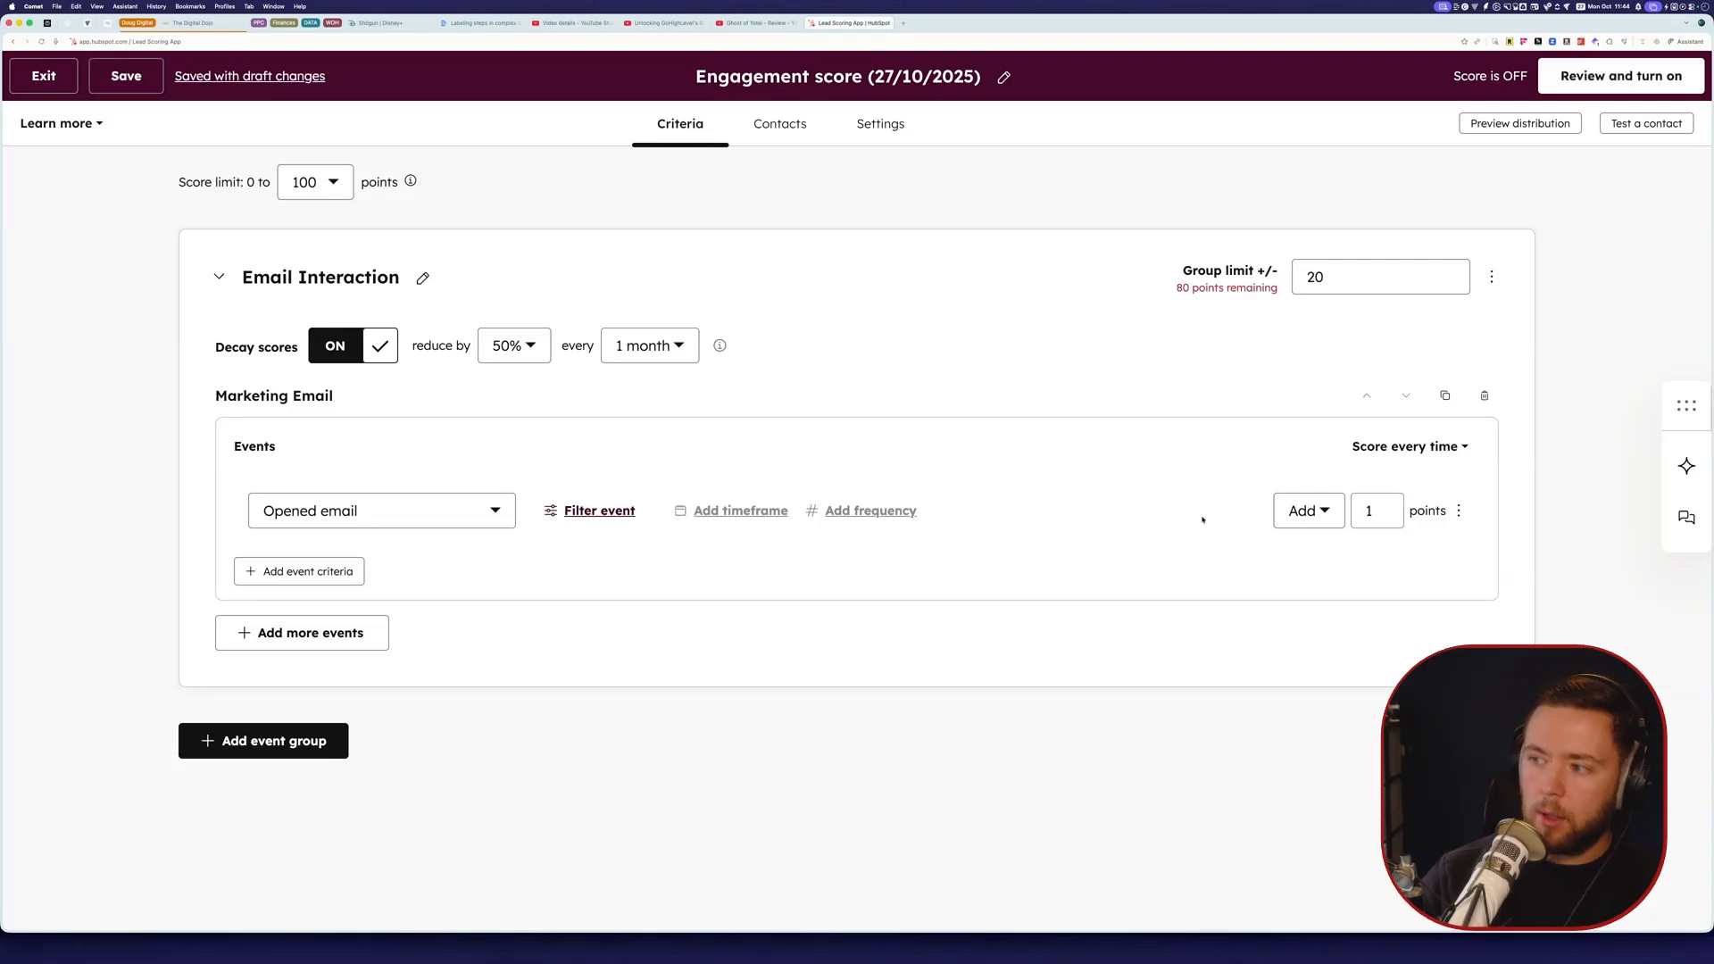
Step: Limit the Marketing Email events to 5 points, with the Opened email event adding 1 point
left_click(1410, 448)
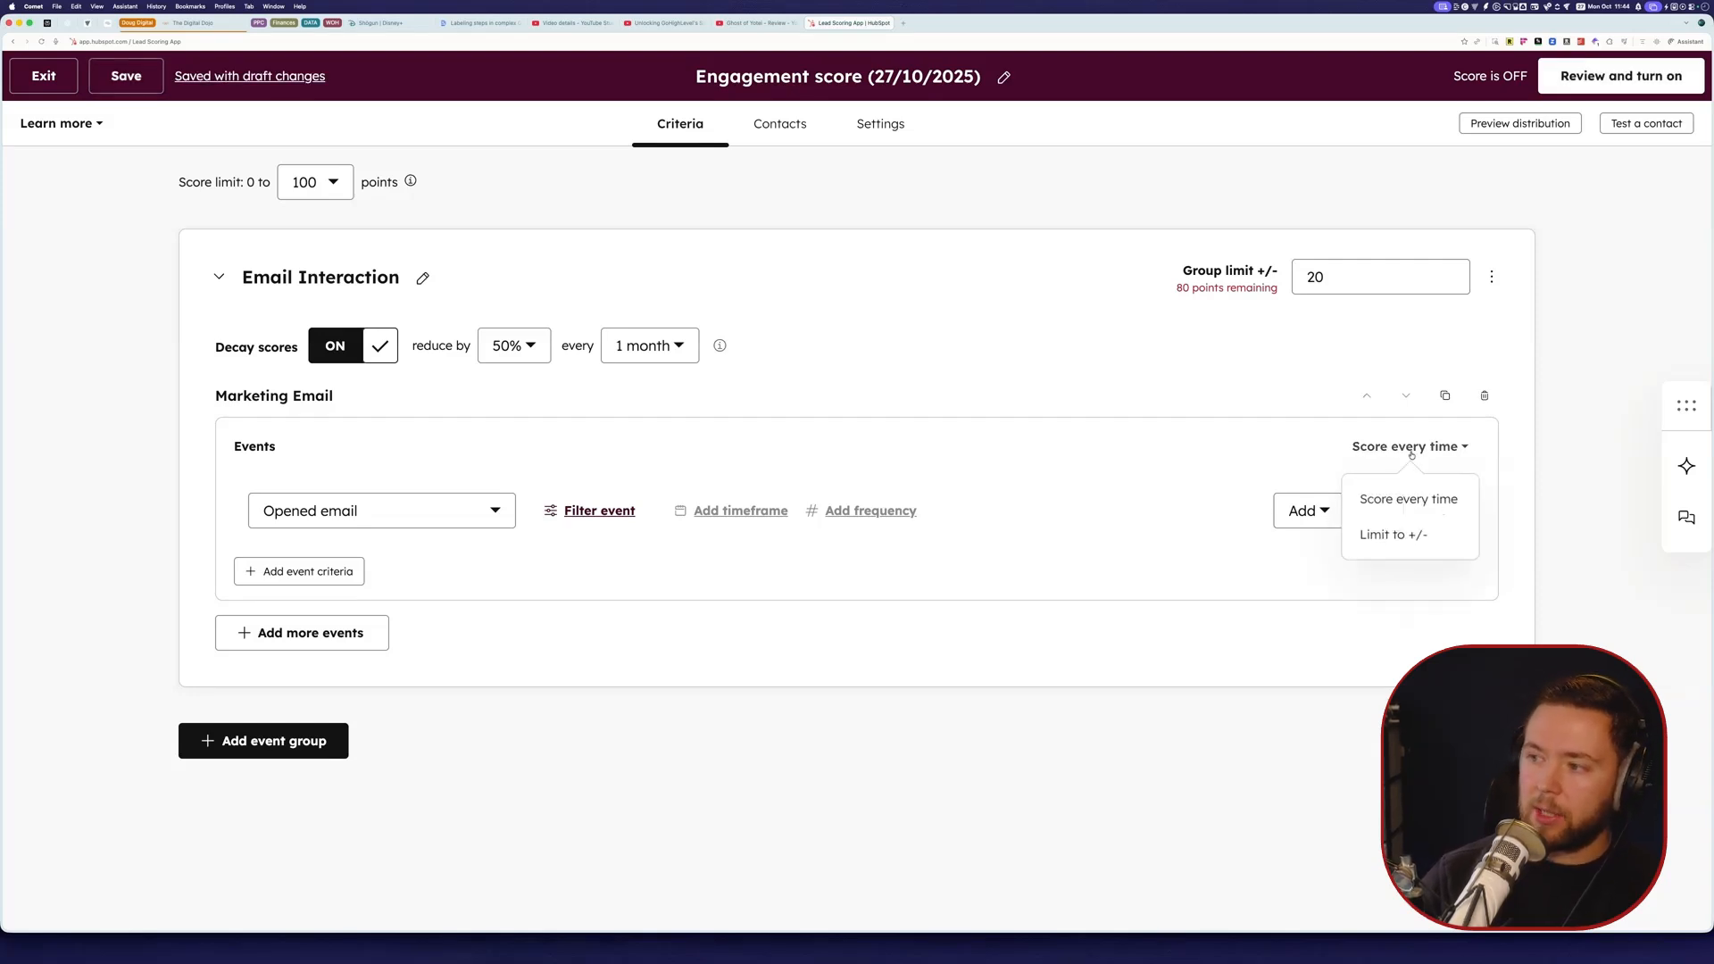
left_click(1407, 535)
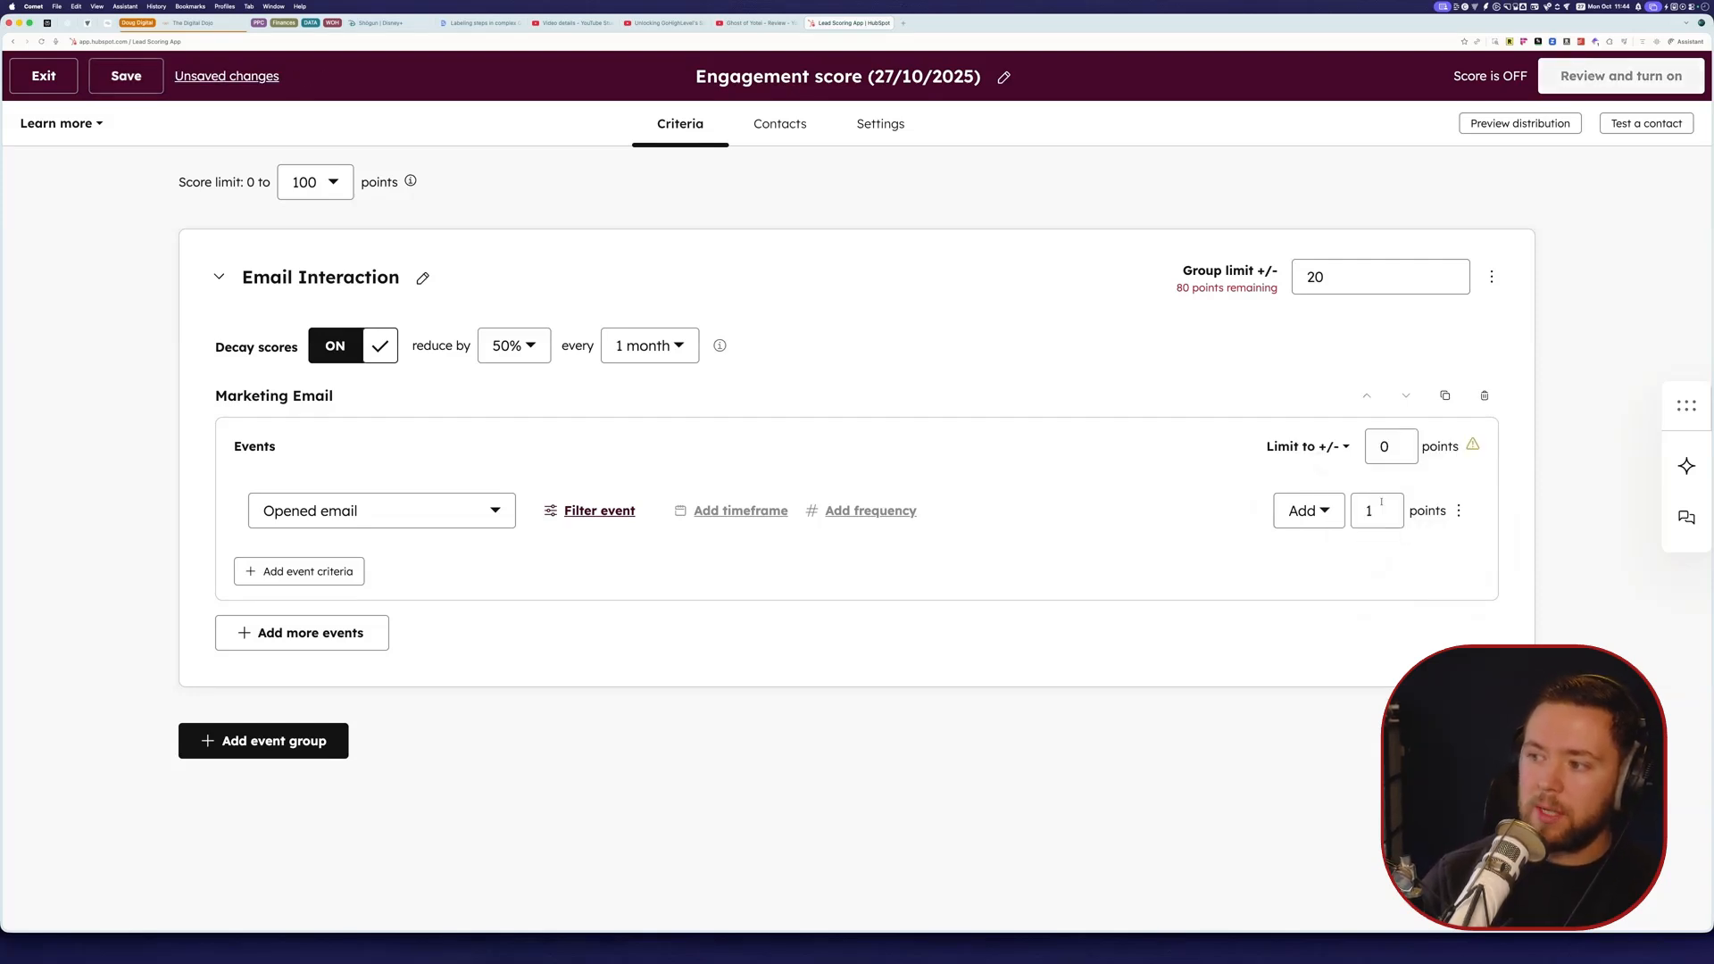
left_click_drag(1382, 511, 1346, 509)
type("5")
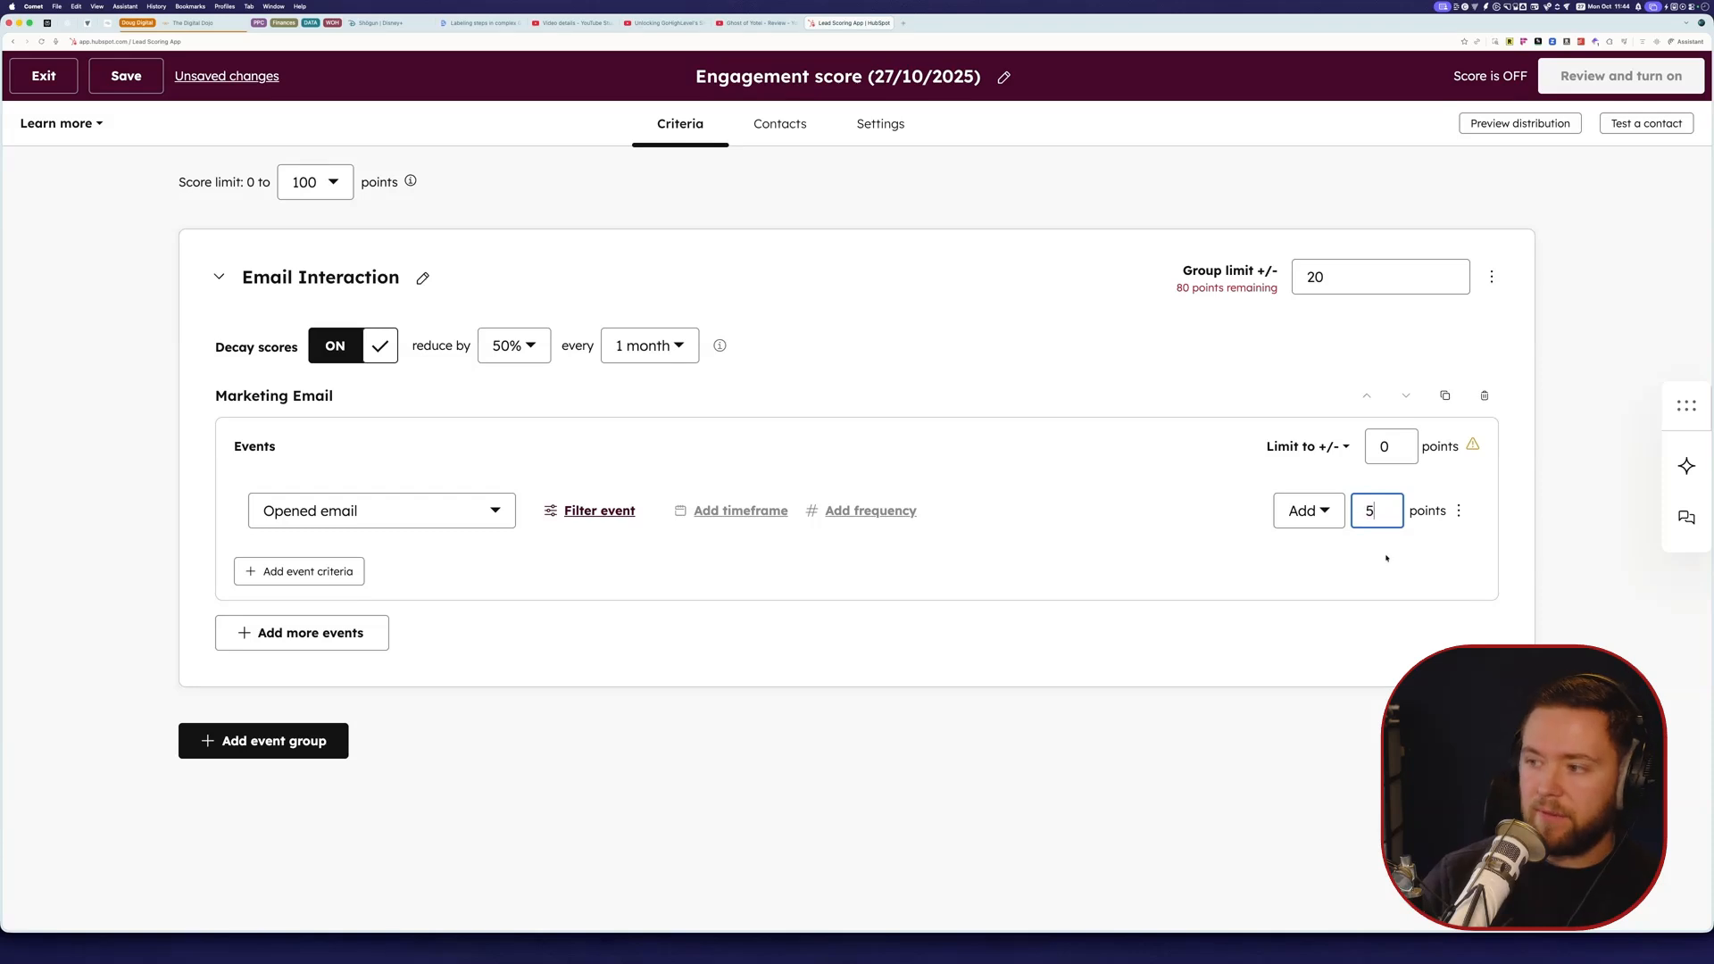
left_click(1404, 541)
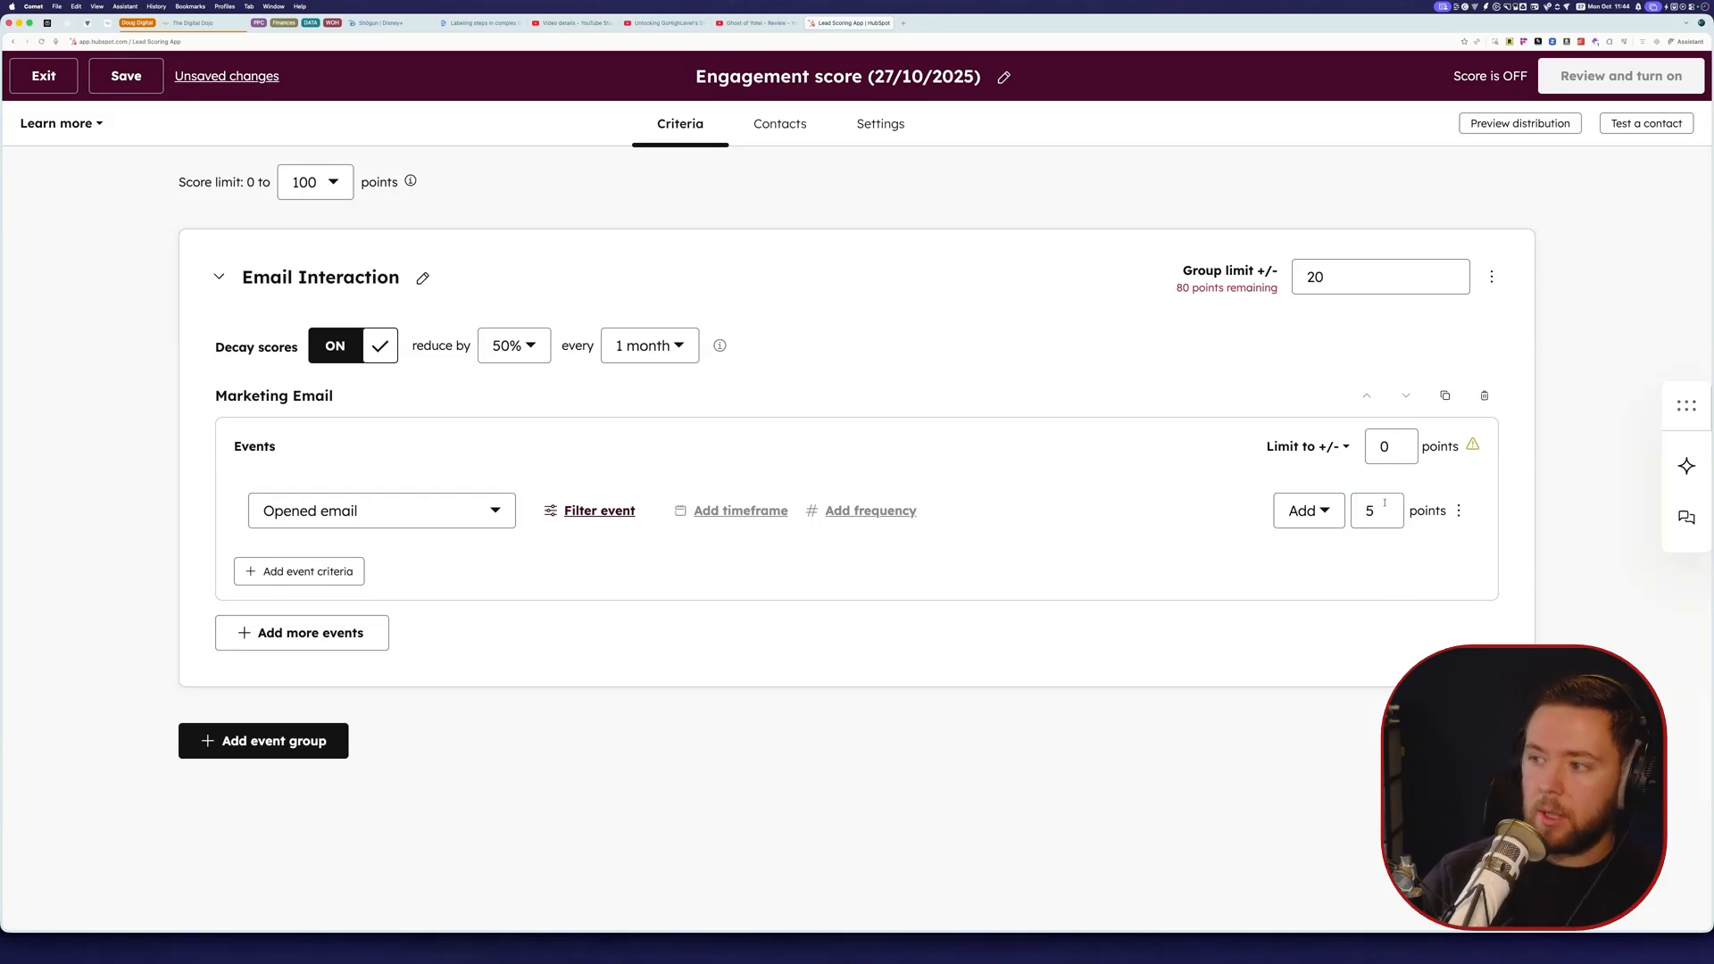
left_click_drag(1385, 506, 1350, 508)
type("1")
left_click_drag(1395, 446, 1287, 460)
type("5")
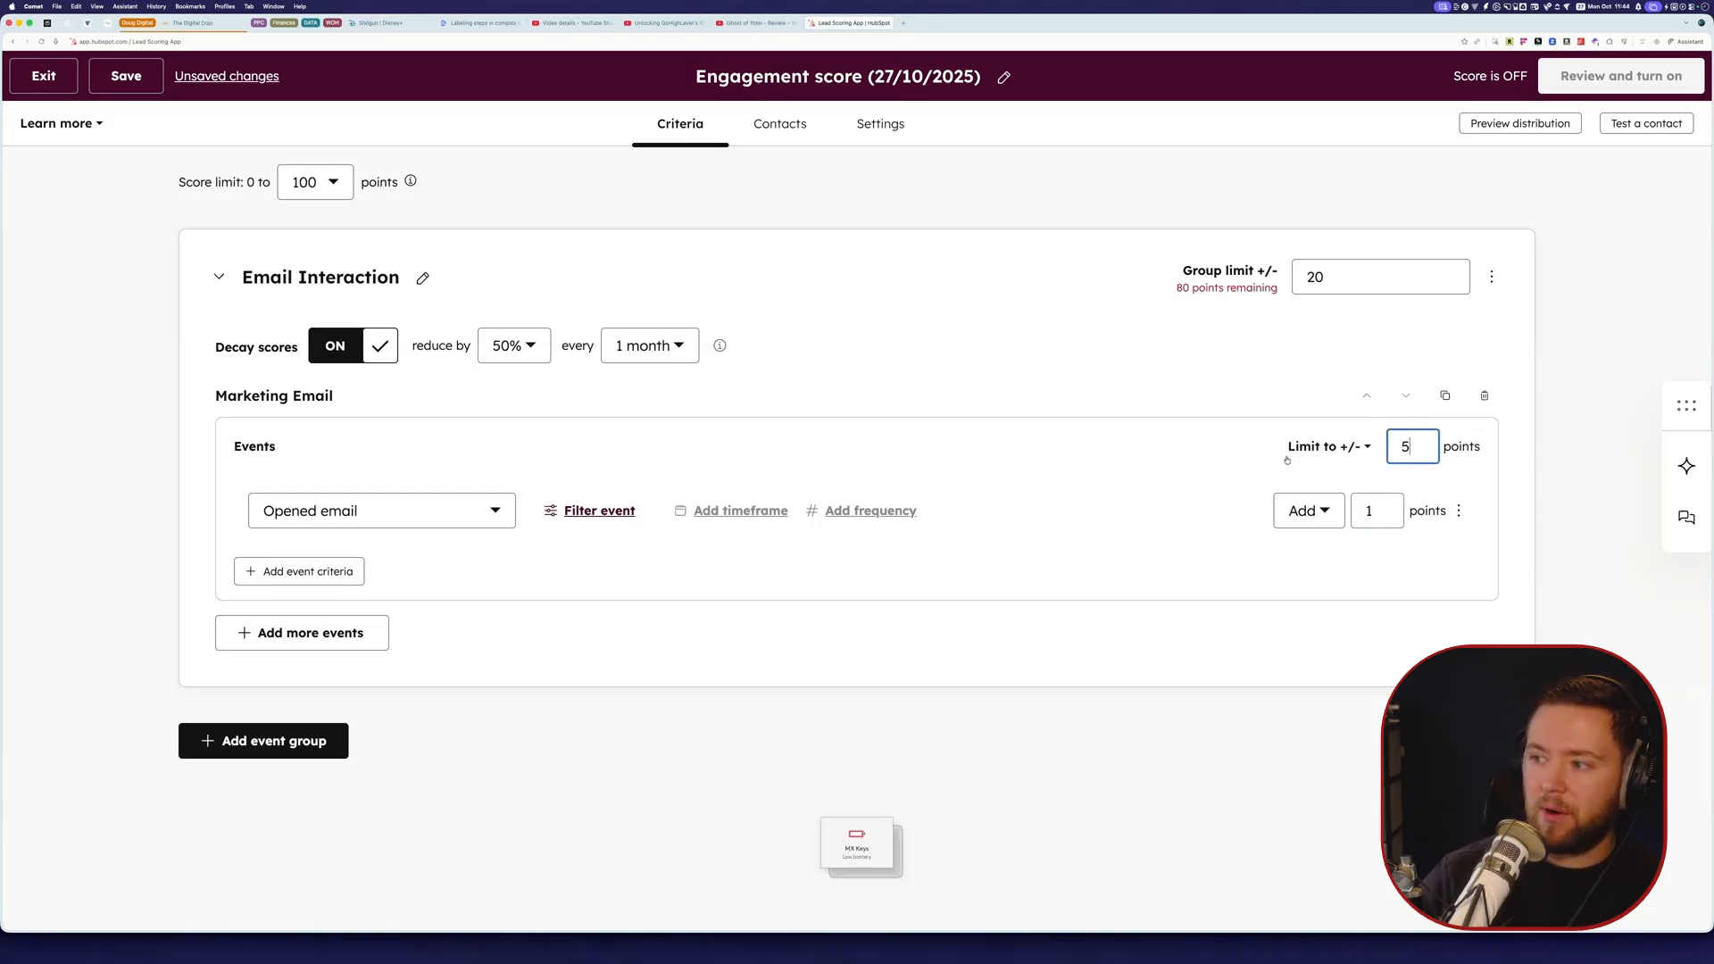
left_click(1309, 451)
left_click(1348, 449)
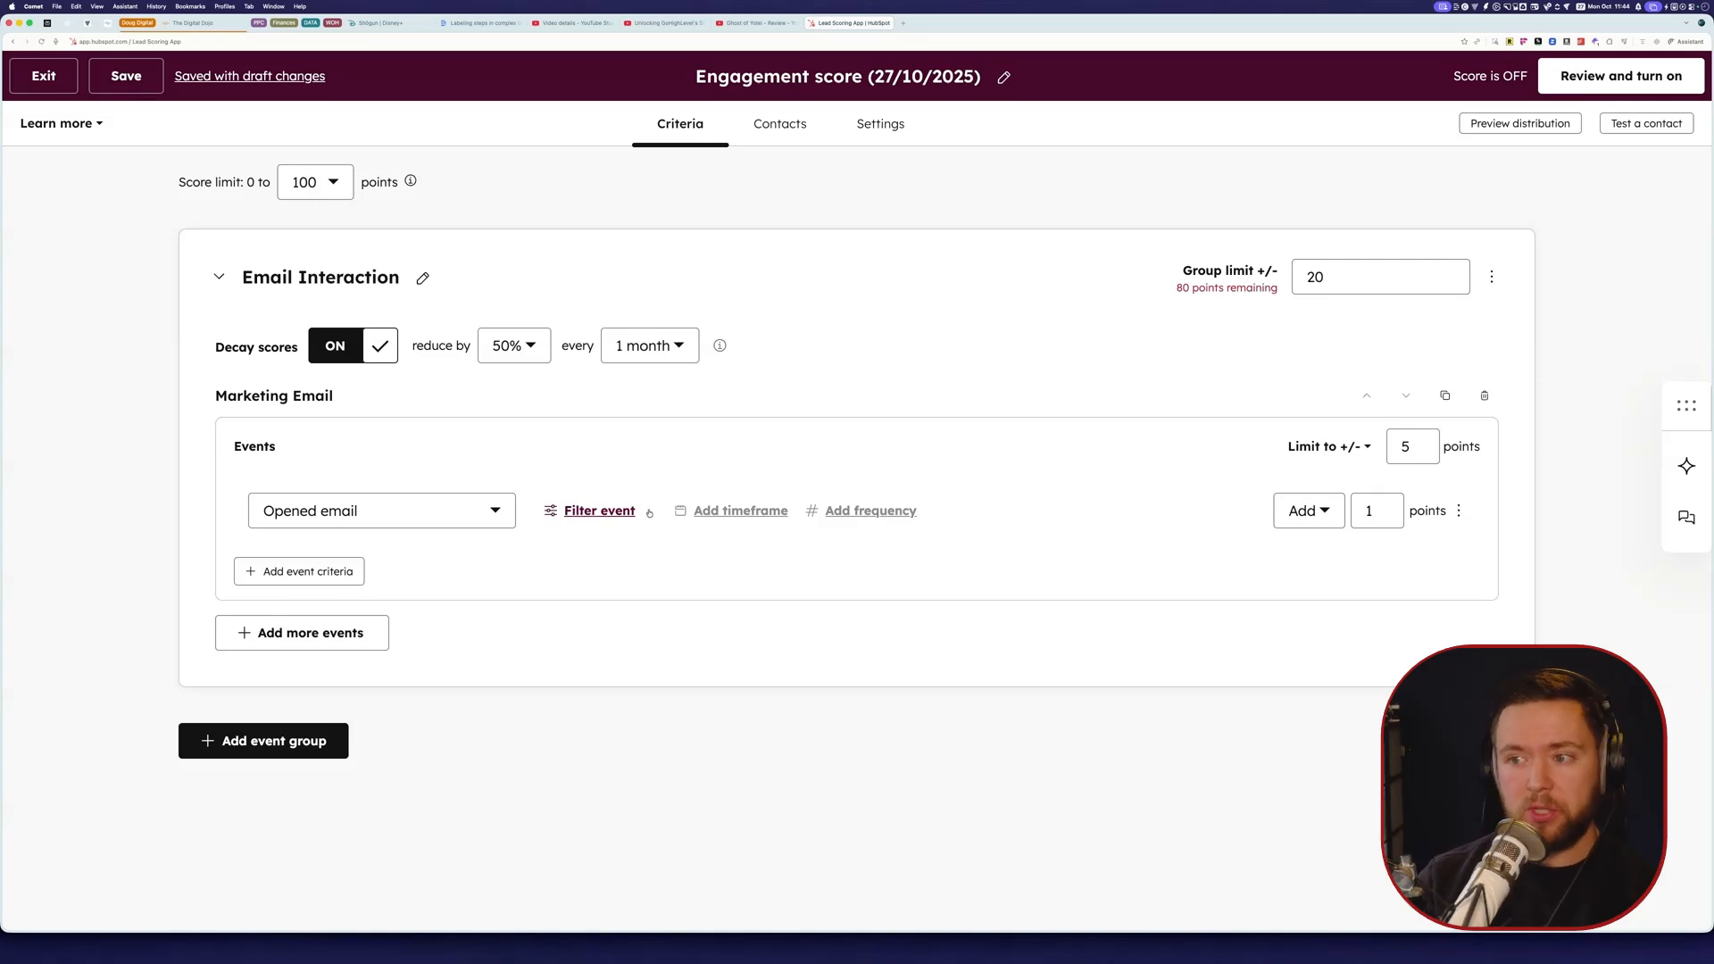
Step: Add a filter on the Email name at send time property to the Opened email event
left_click(602, 513)
left_click(665, 510)
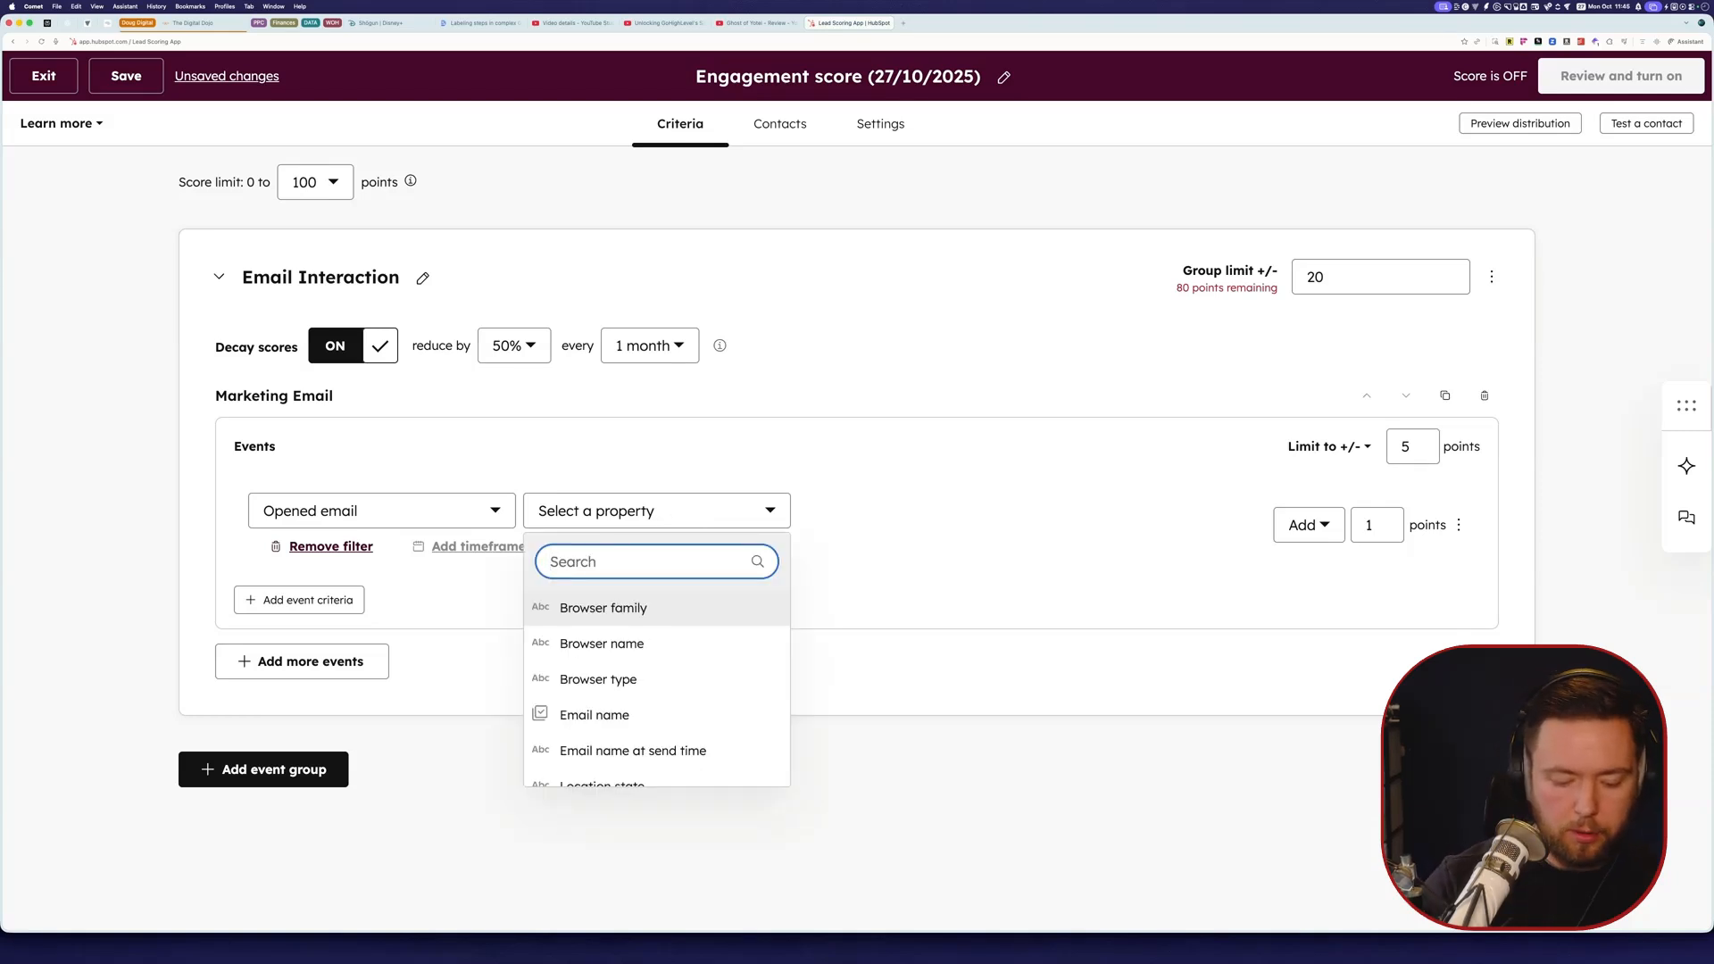
type("email")
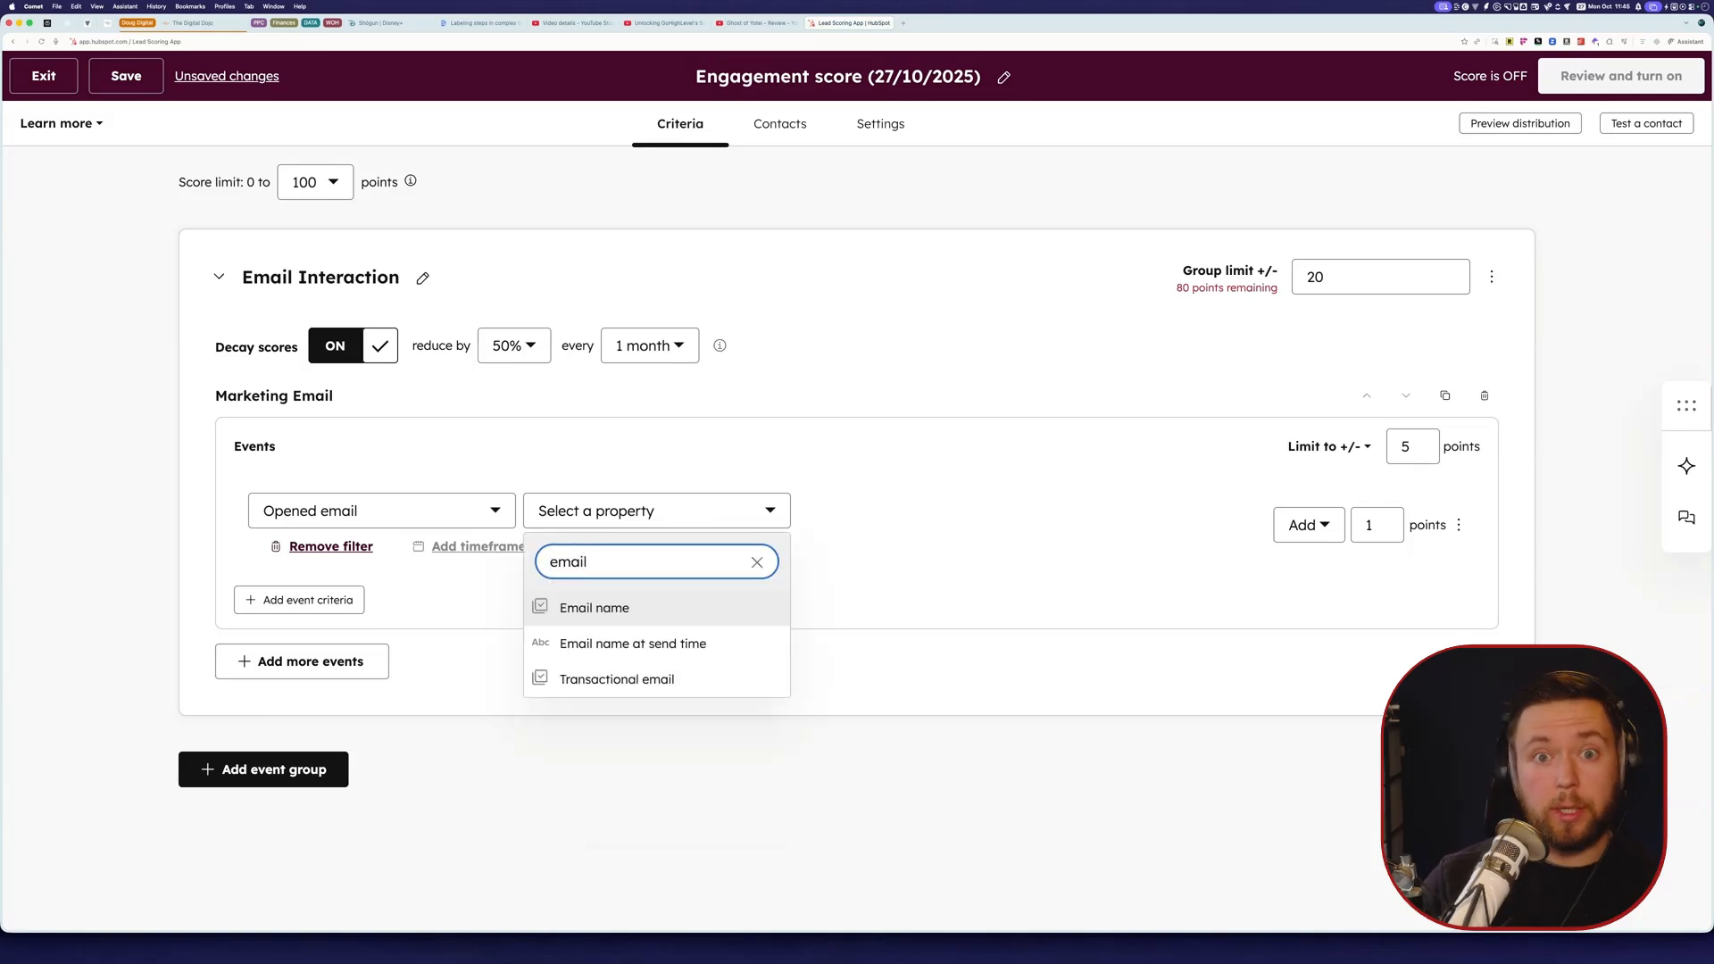
left_click(671, 639)
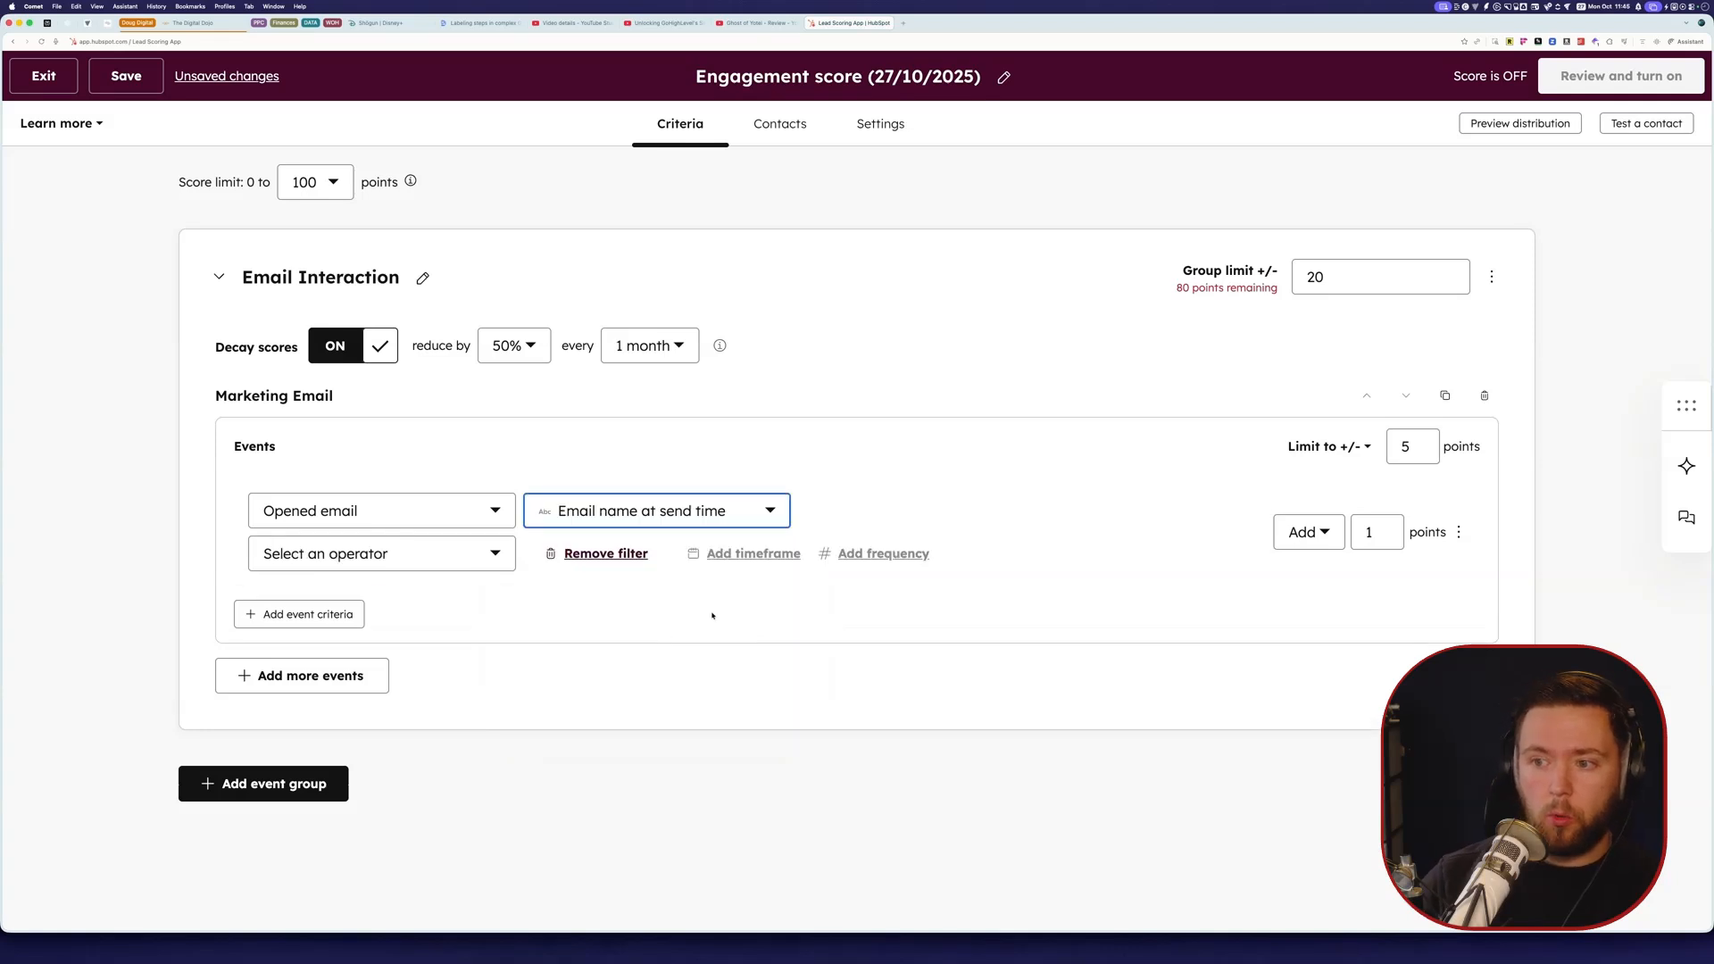
Step: Look through the properties available for the Opened email filter and remove the filter
left_click(754, 512)
scroll(624, 660, "down", 2)
scroll(669, 670, "up", 2)
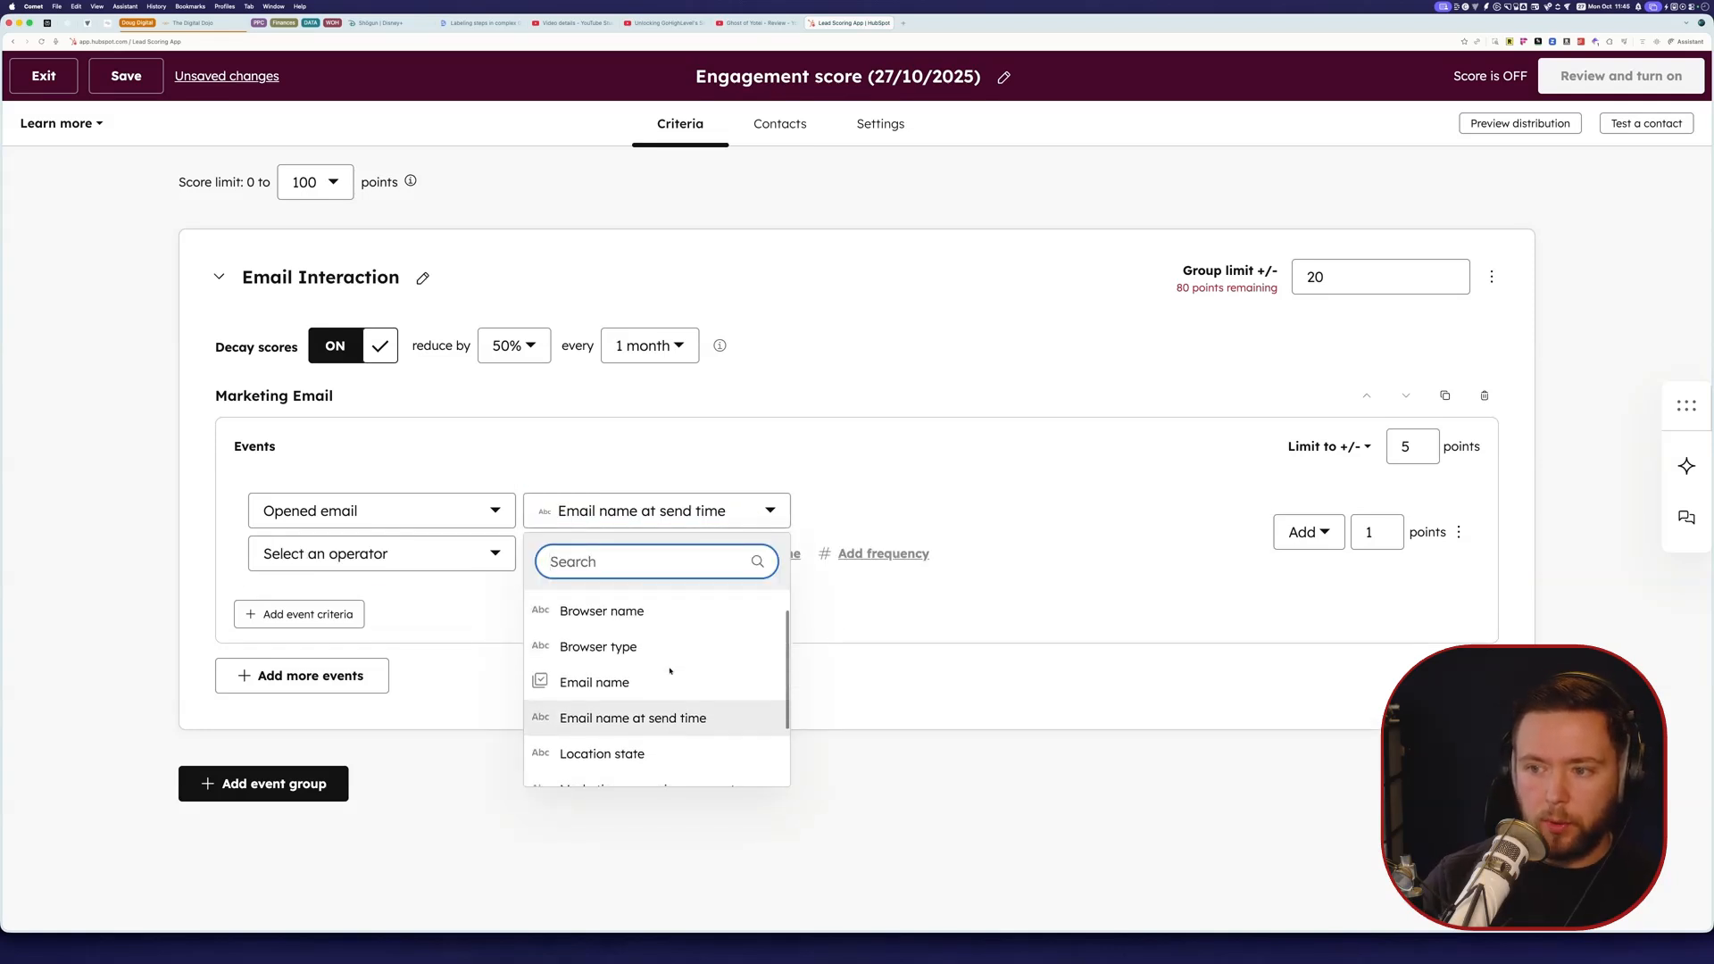
scroll(660, 669, "down", 3)
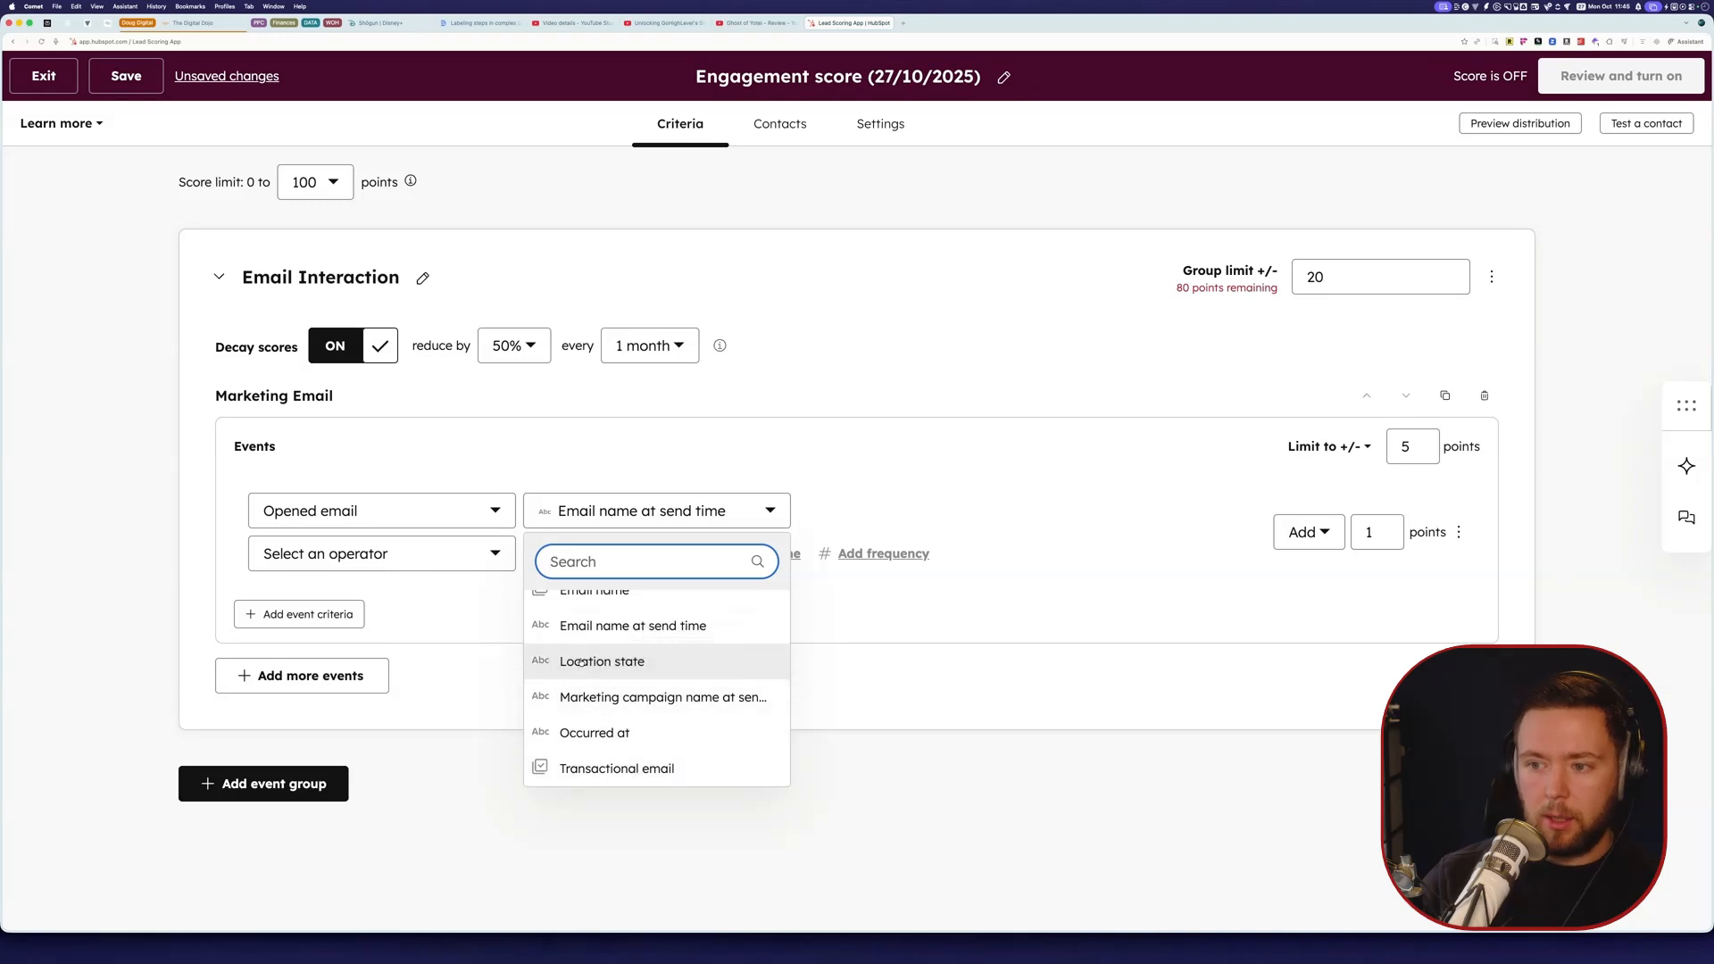
scroll(580, 661, "up", 1)
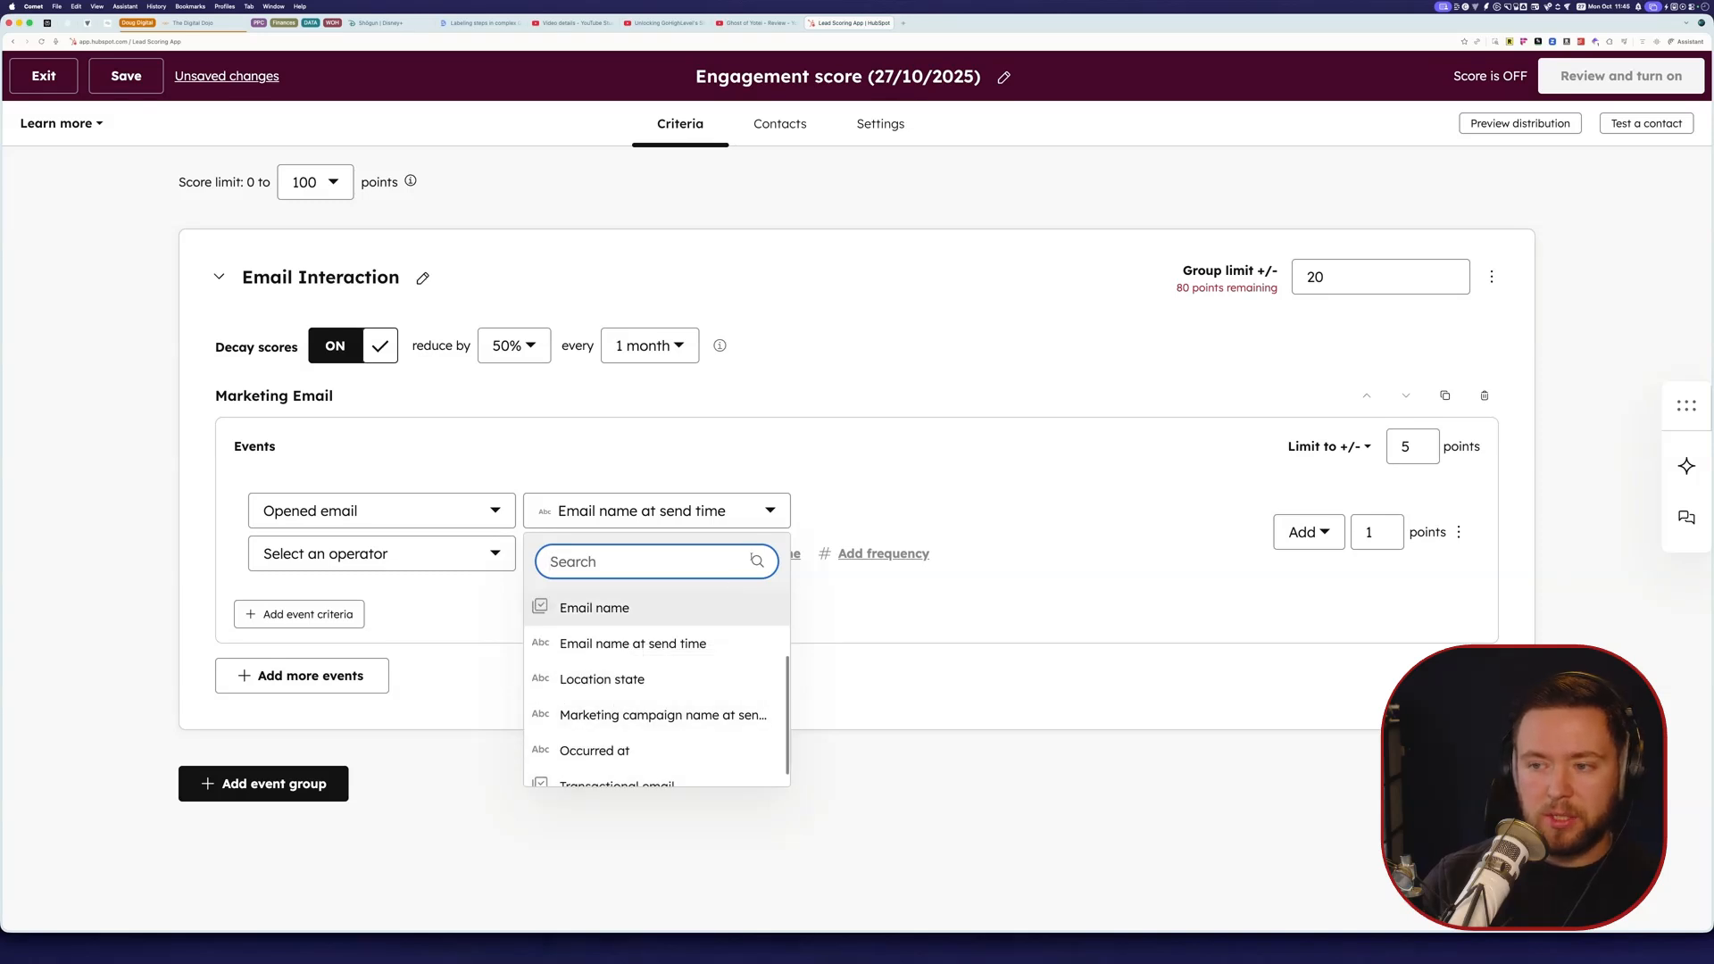
left_click(887, 485)
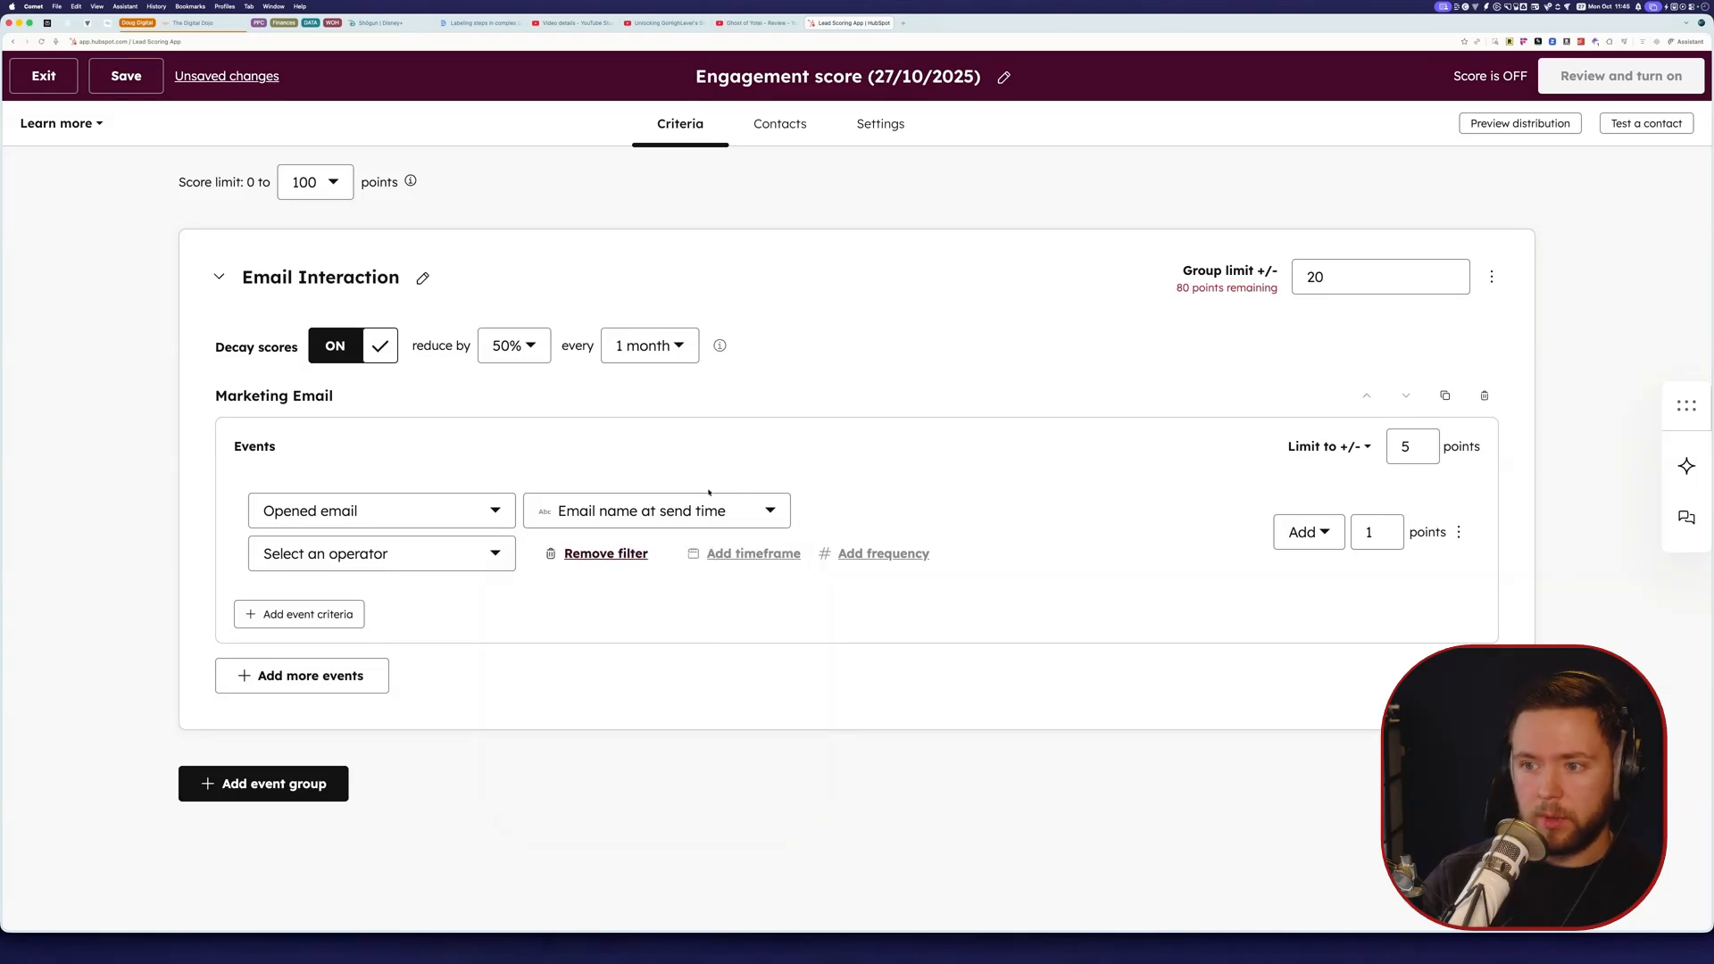
left_click(704, 510)
left_click(704, 511)
left_click(600, 555)
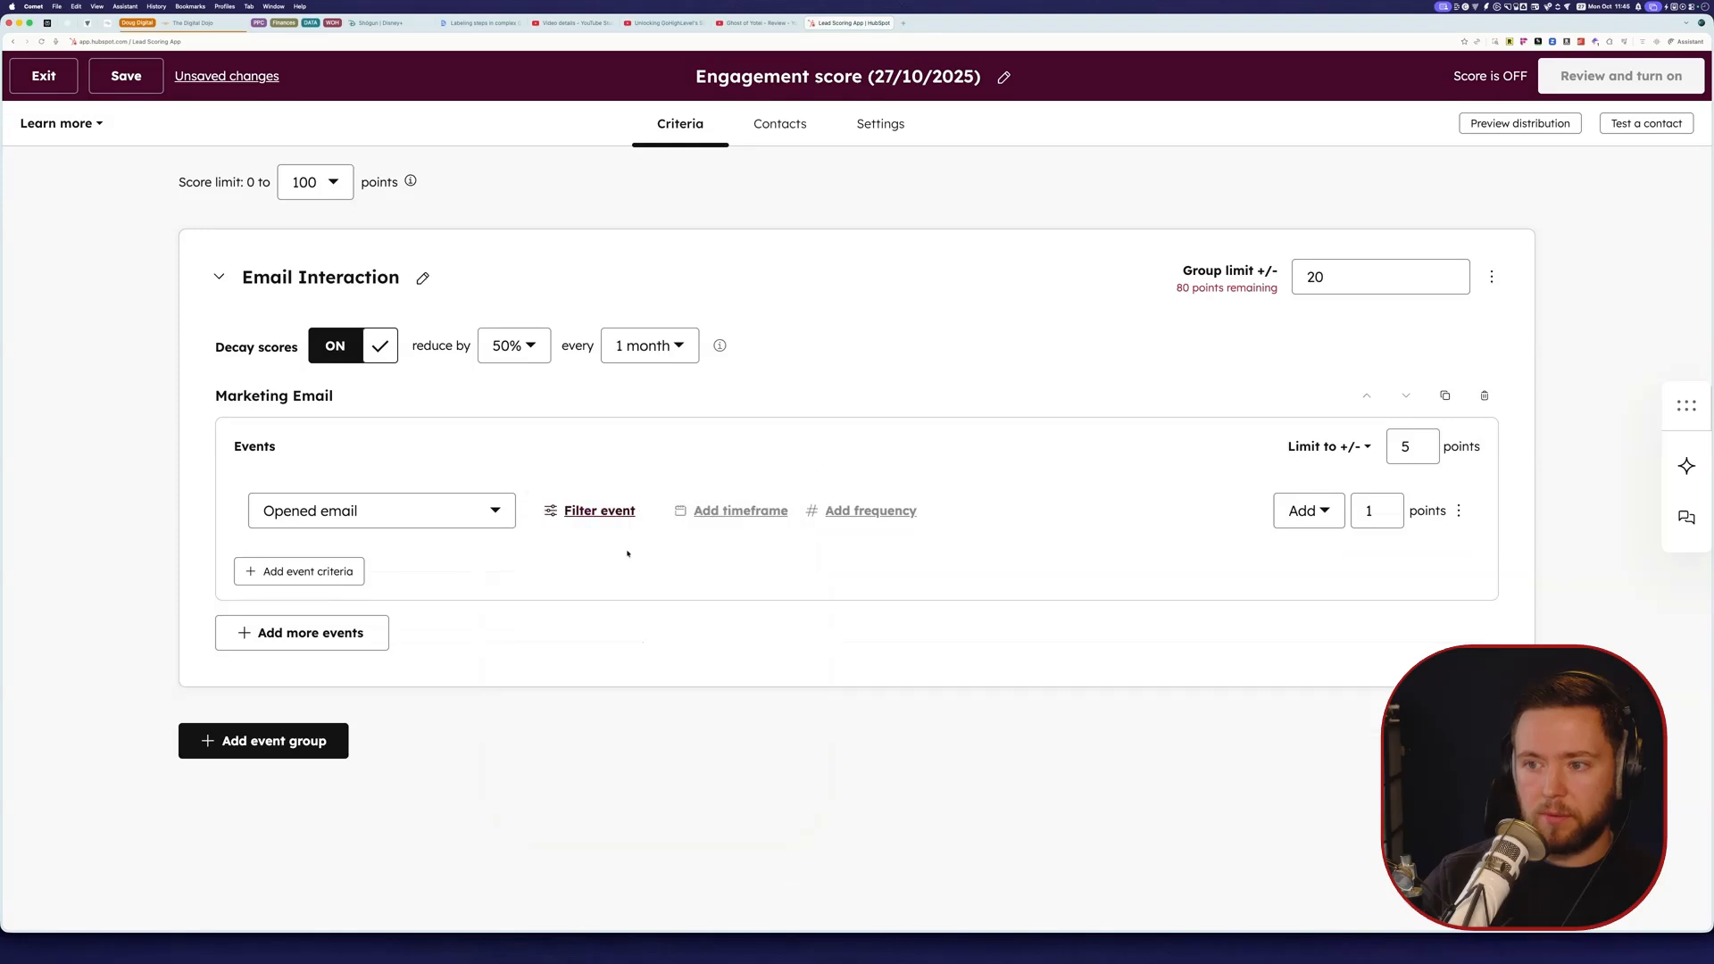
Step: Turn off score decay for the Email Interaction group
mouse_move(755, 512)
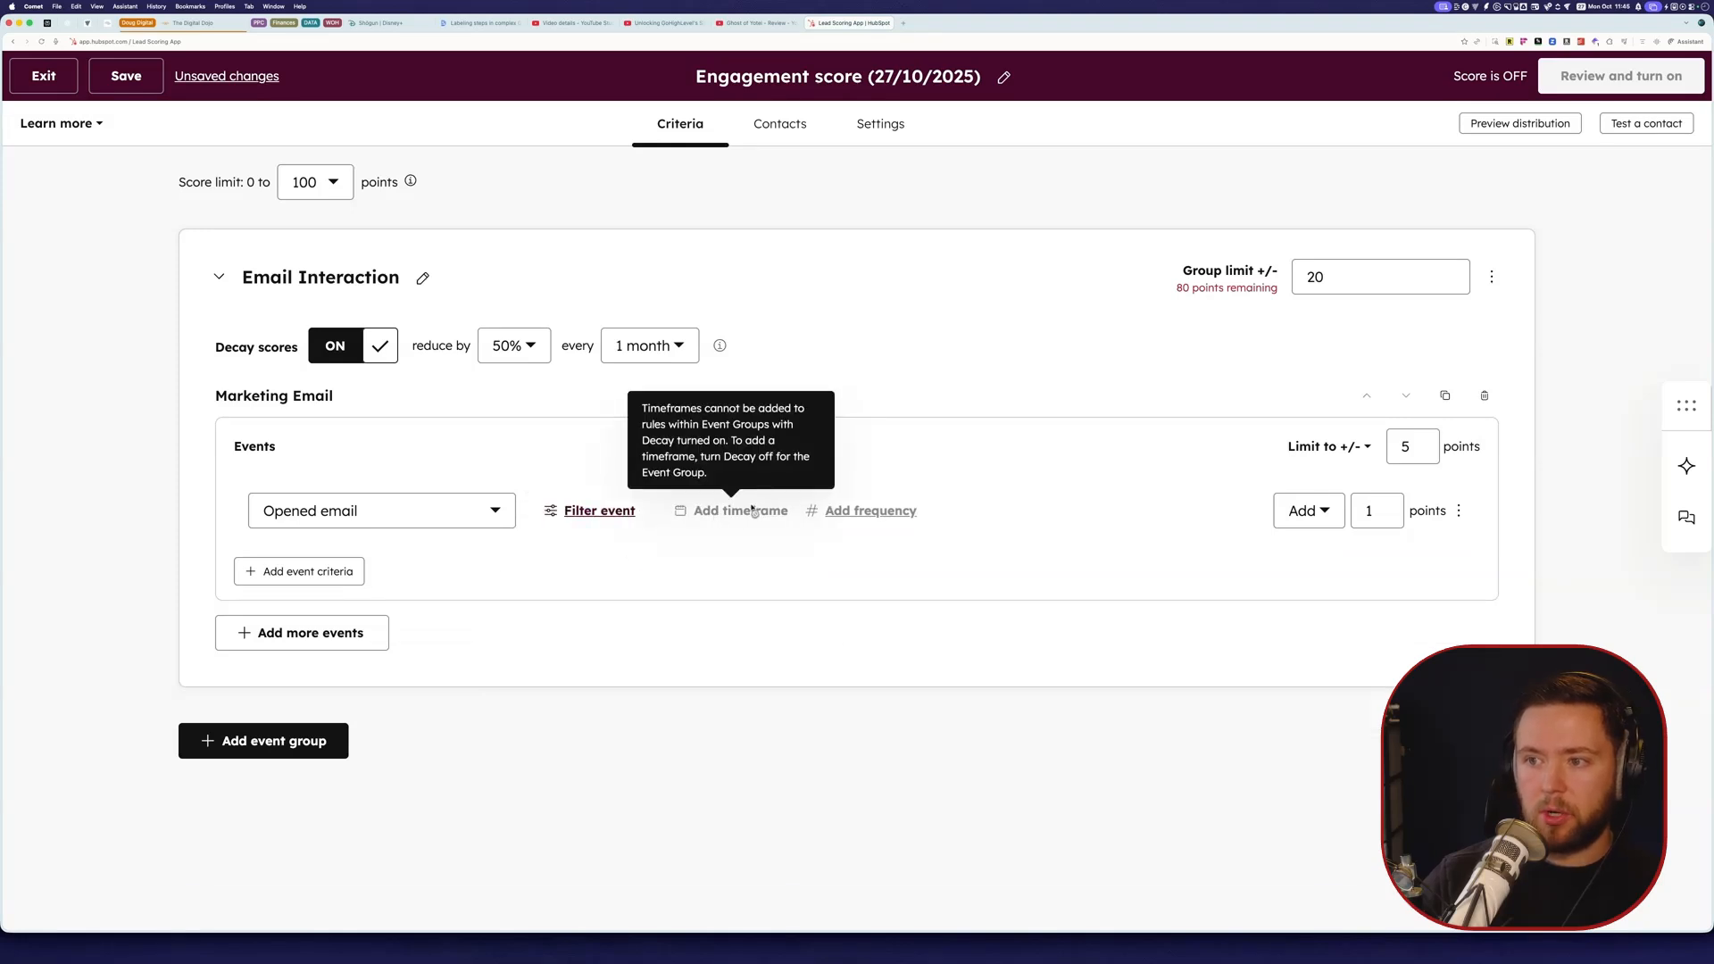
mouse_move(871, 514)
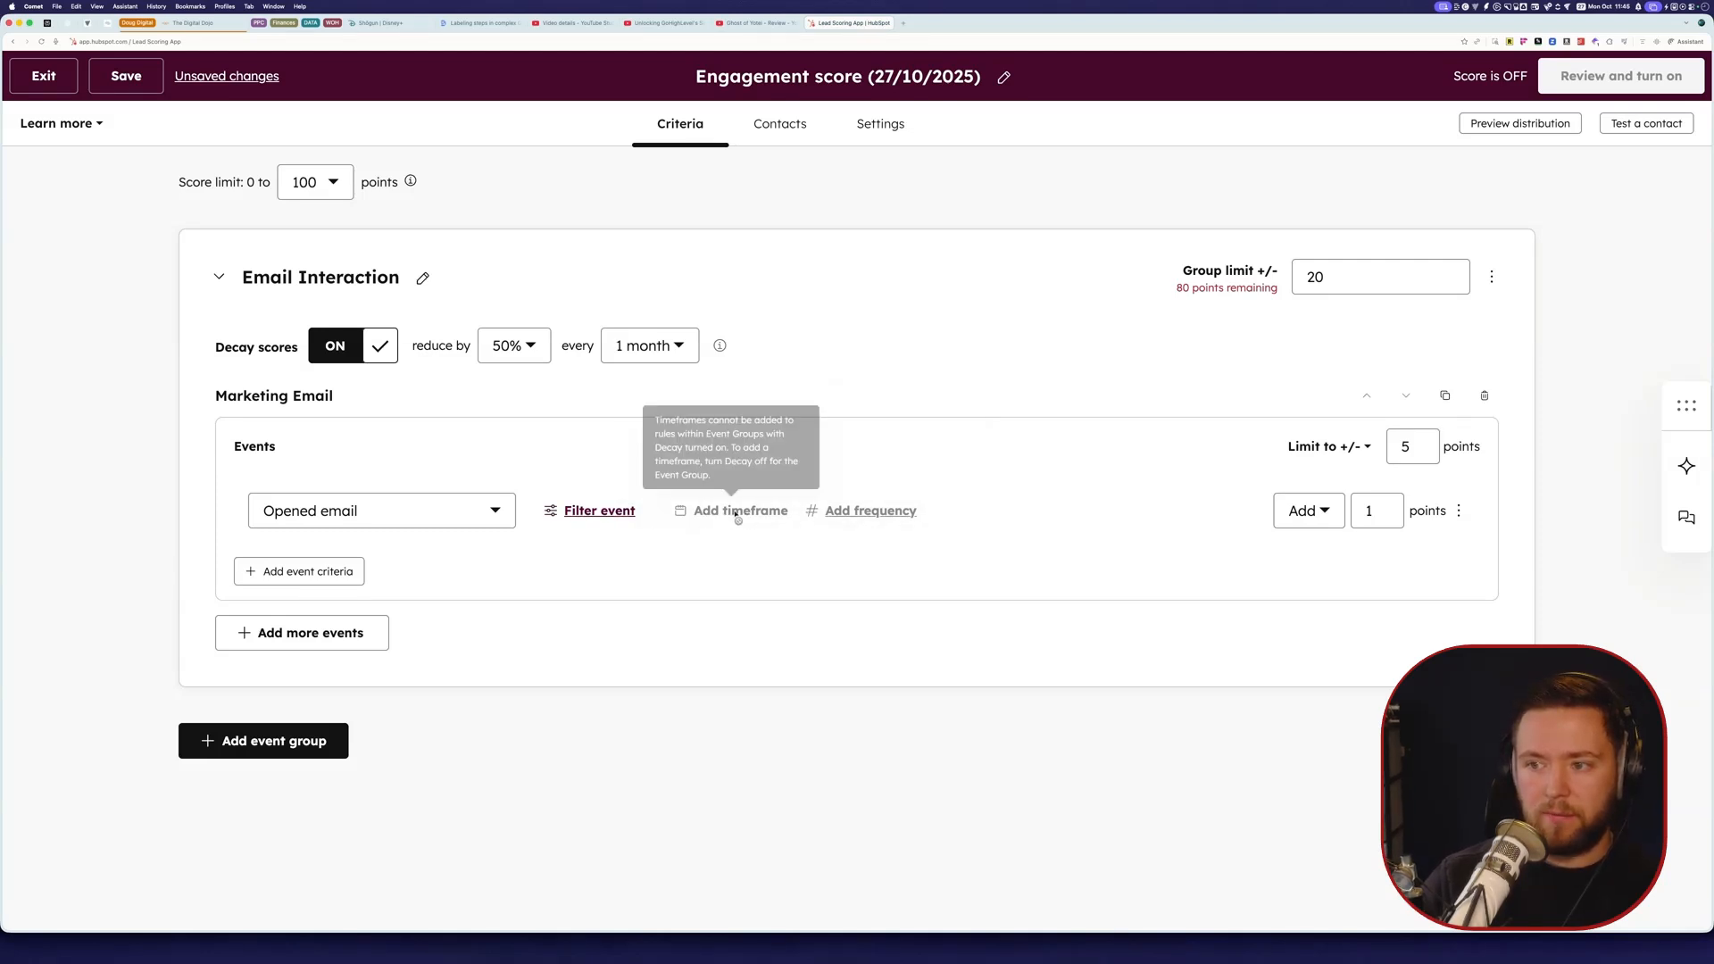
left_click(374, 352)
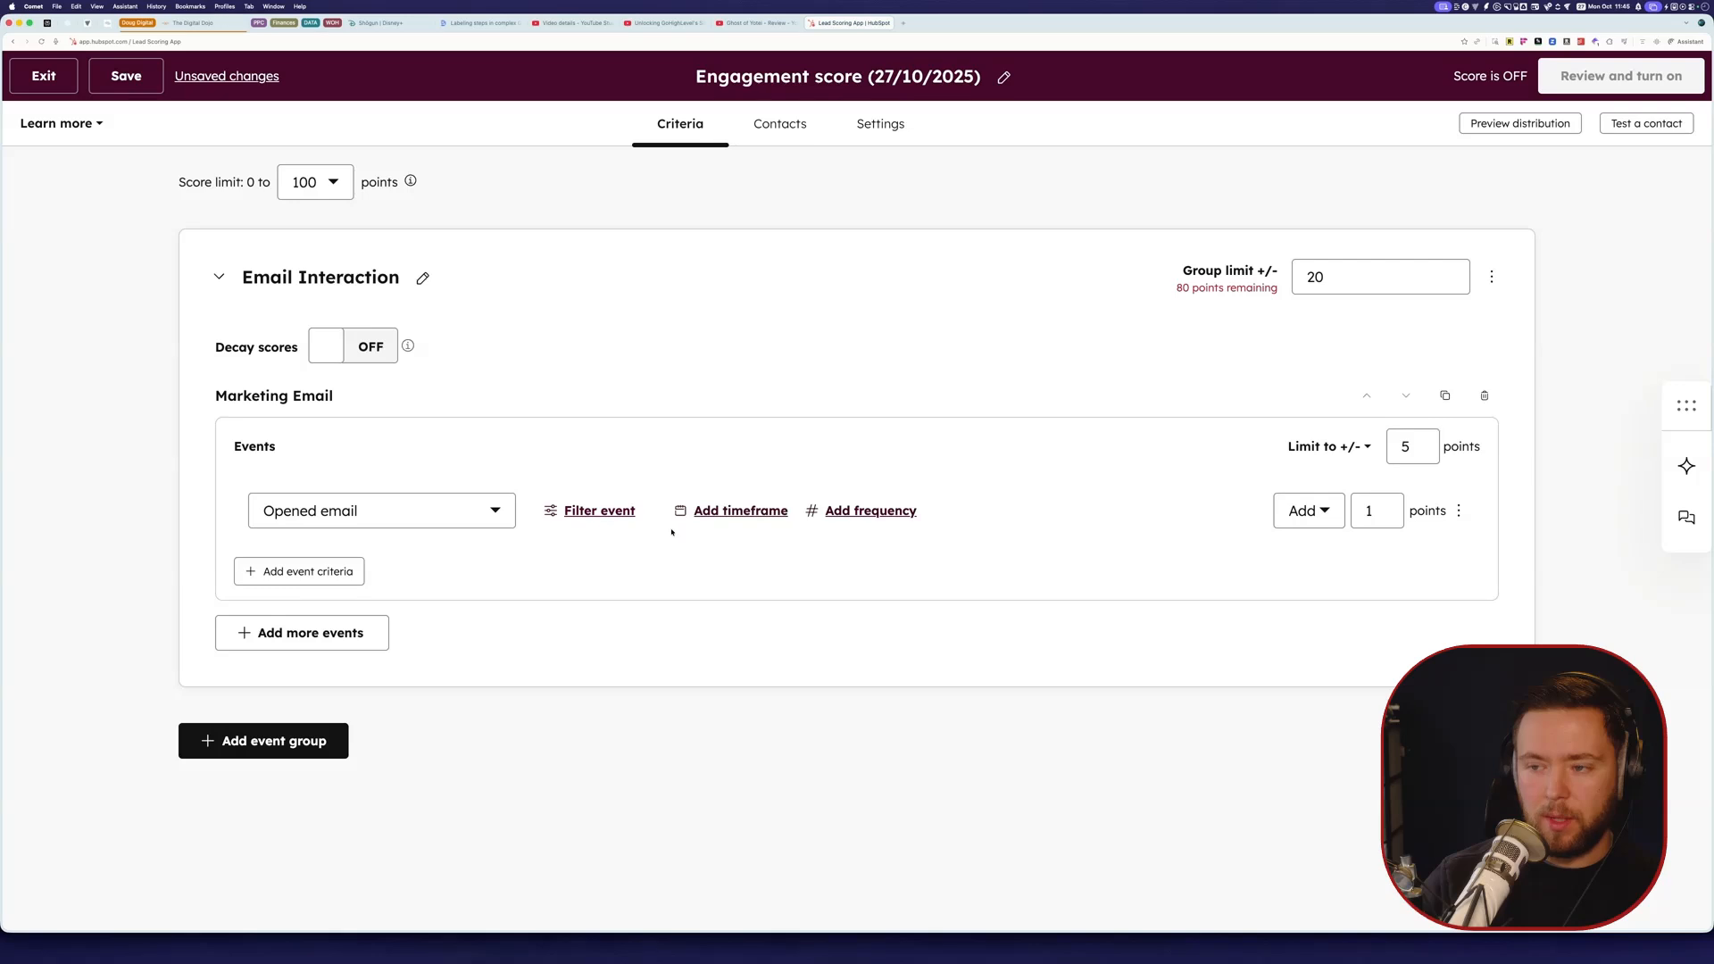
Step: Add a timeframe of in the last 3 days to the Opened email event
left_click(742, 515)
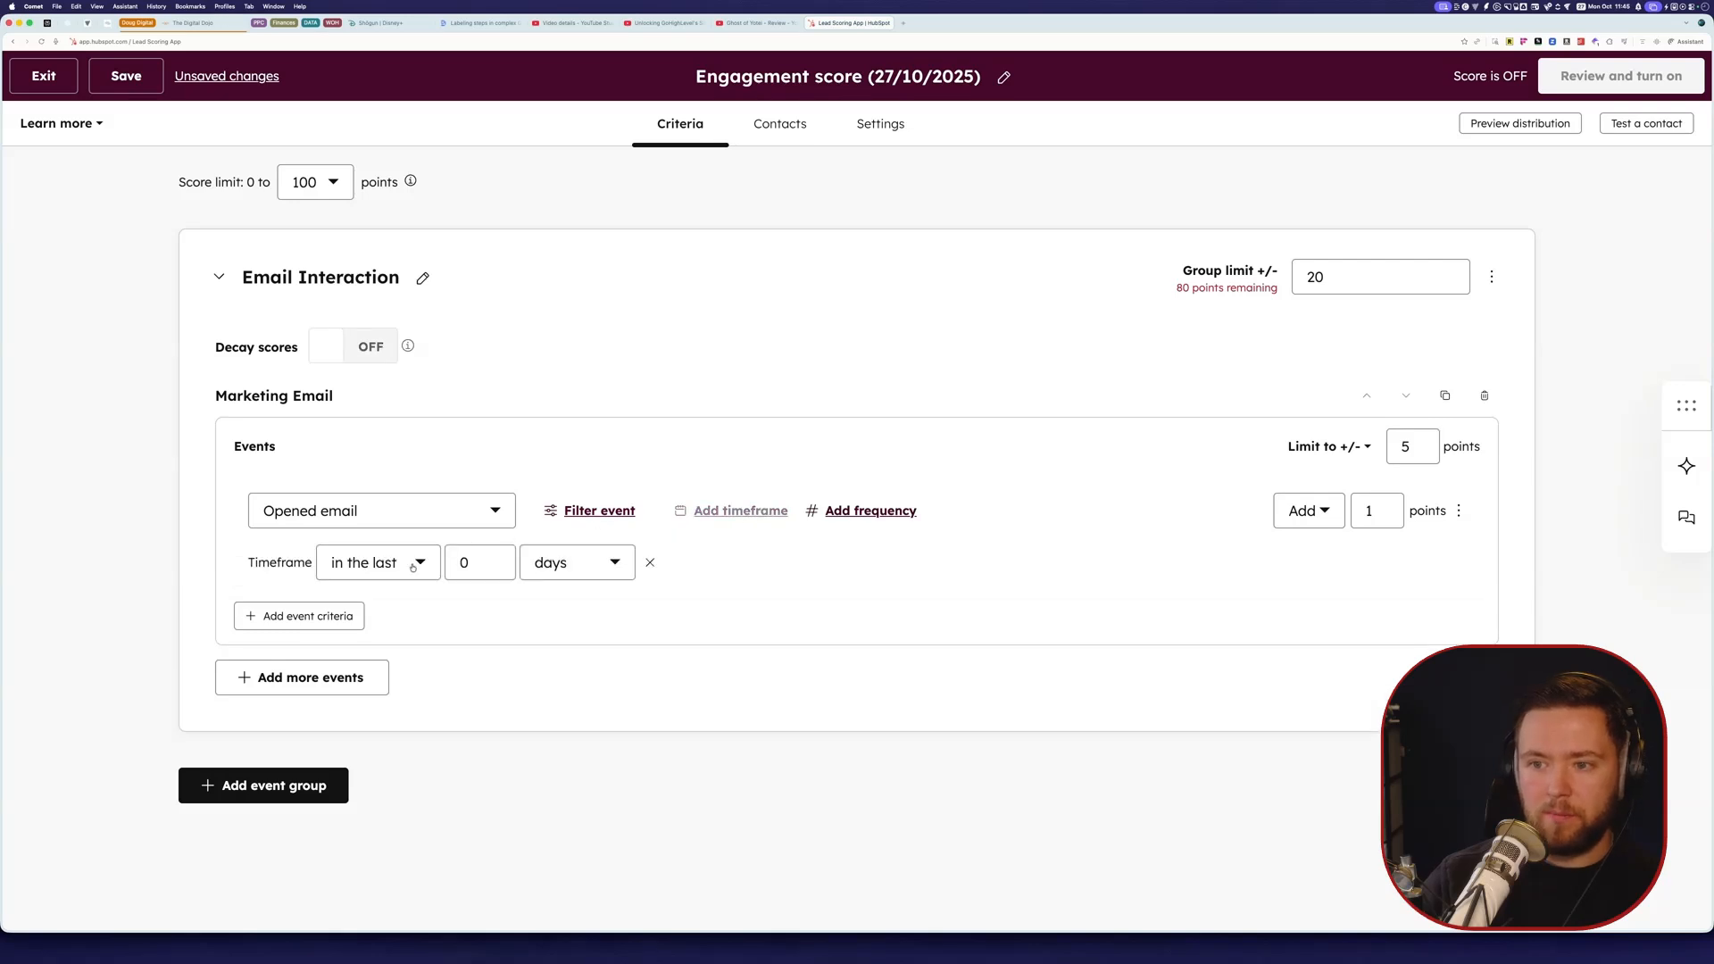
left_click(473, 562)
type("3")
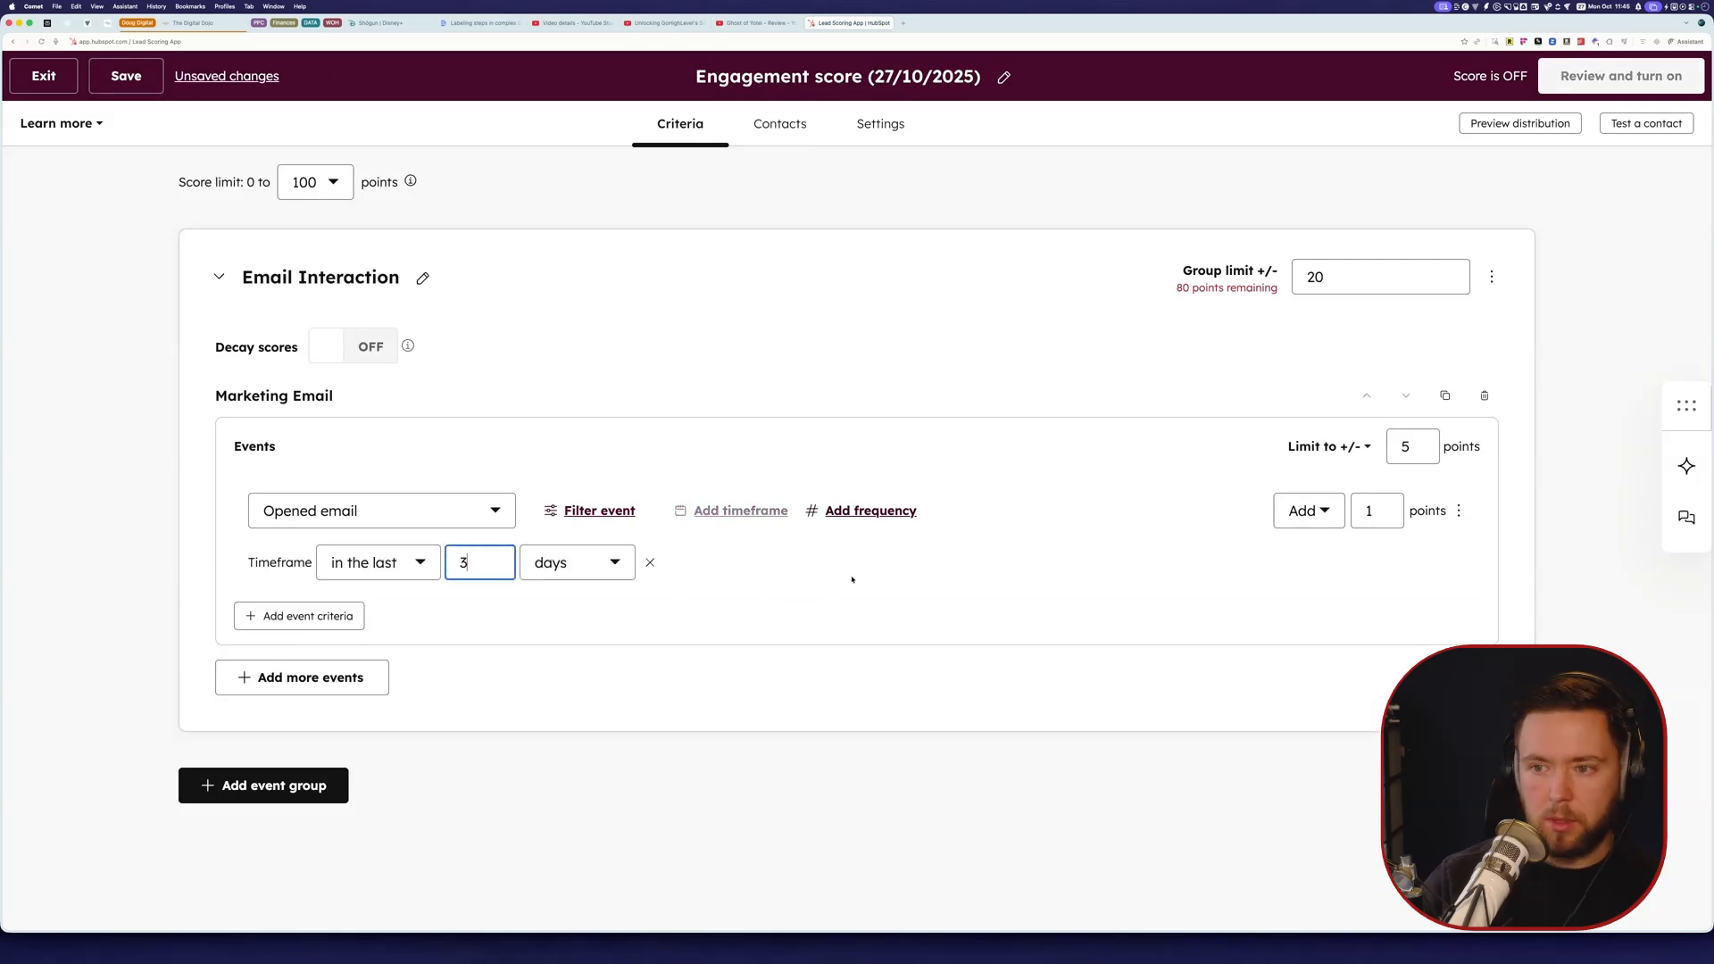
left_click(855, 569)
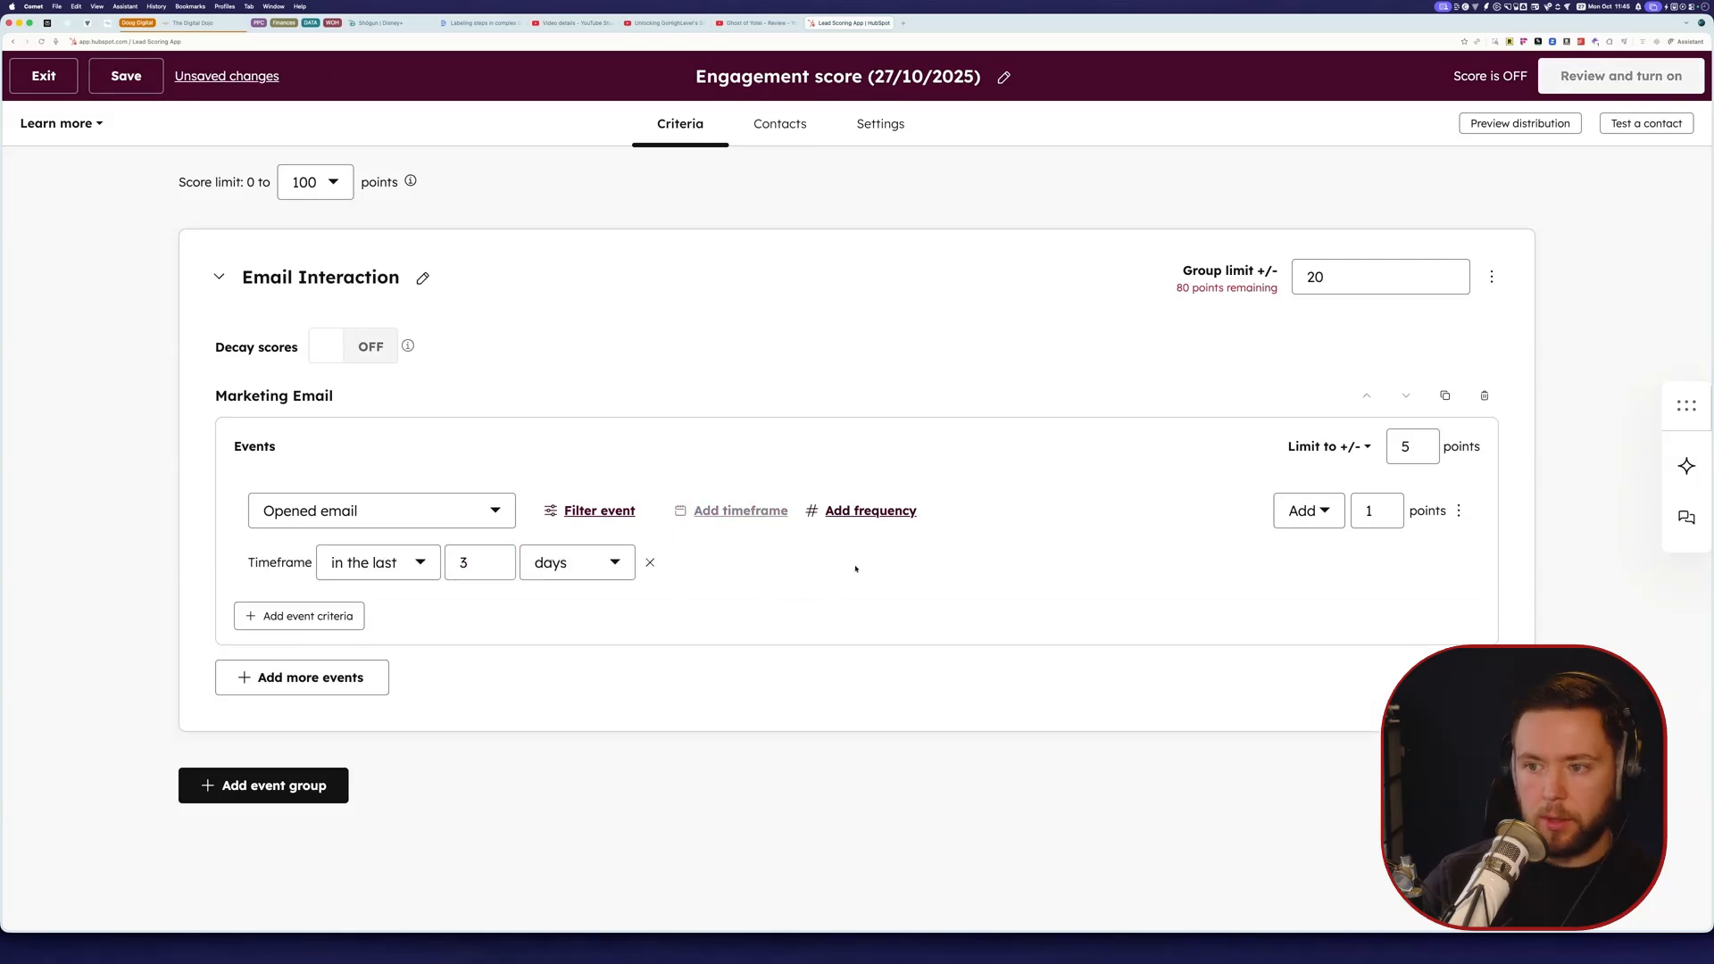
Step: Add a frequency condition of at least 2 times to the Opened email event
left_click(865, 515)
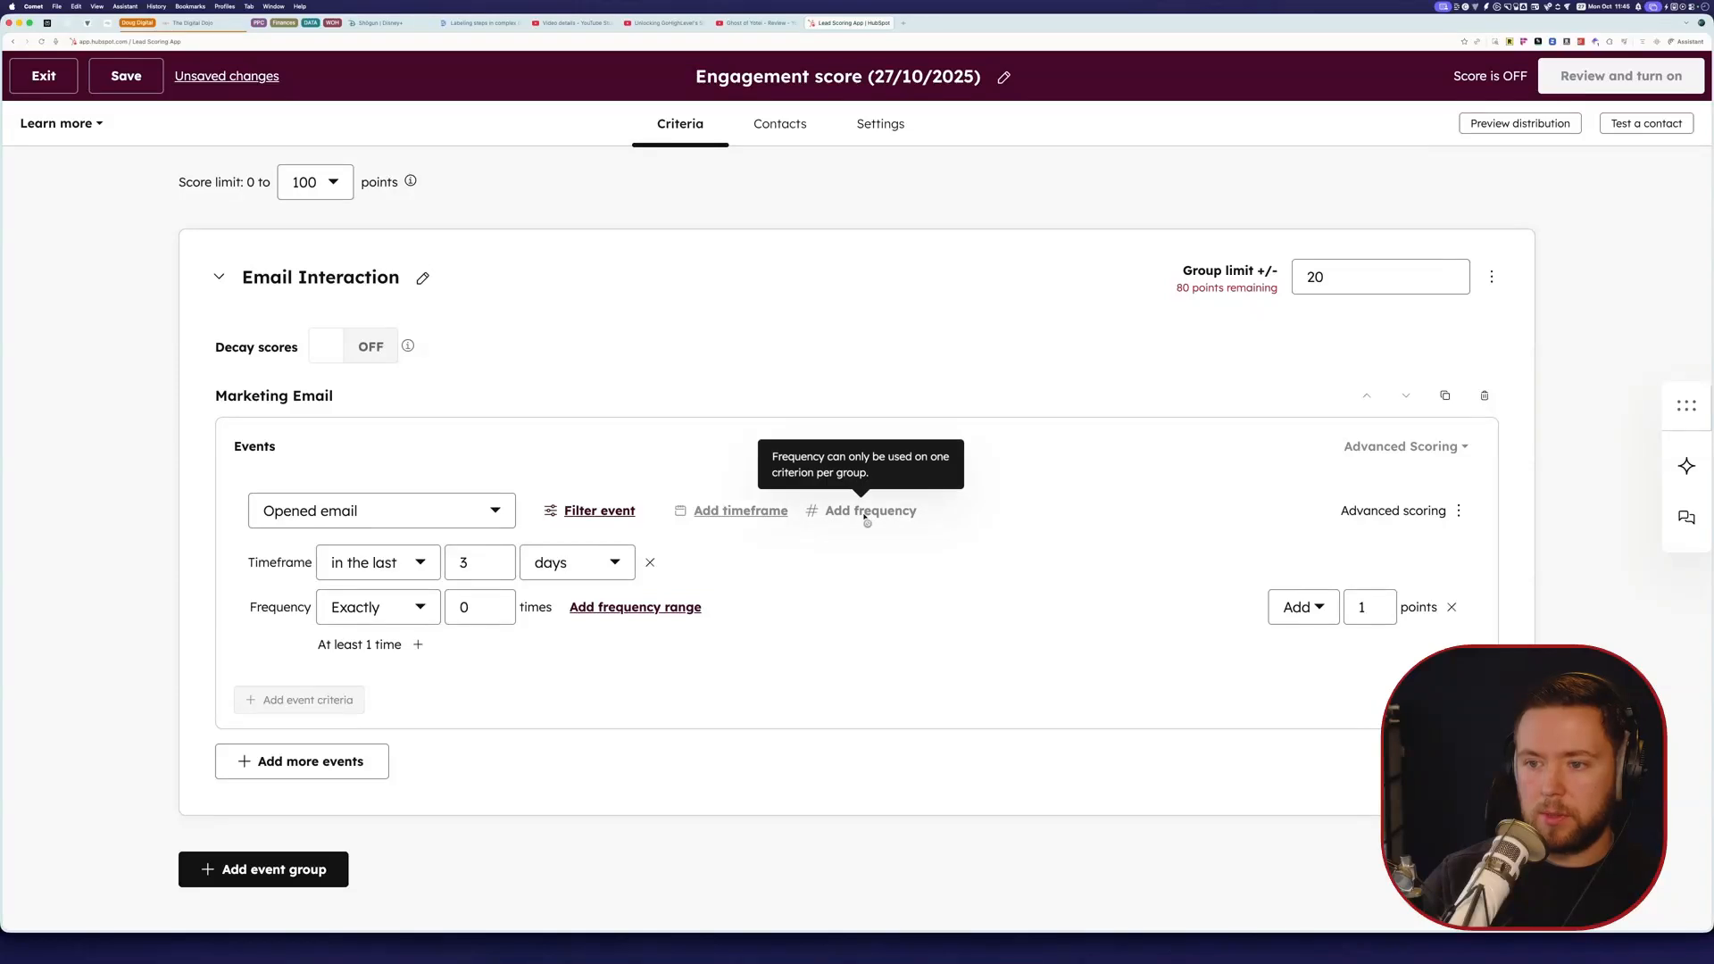
left_click(431, 608)
left_click(353, 725)
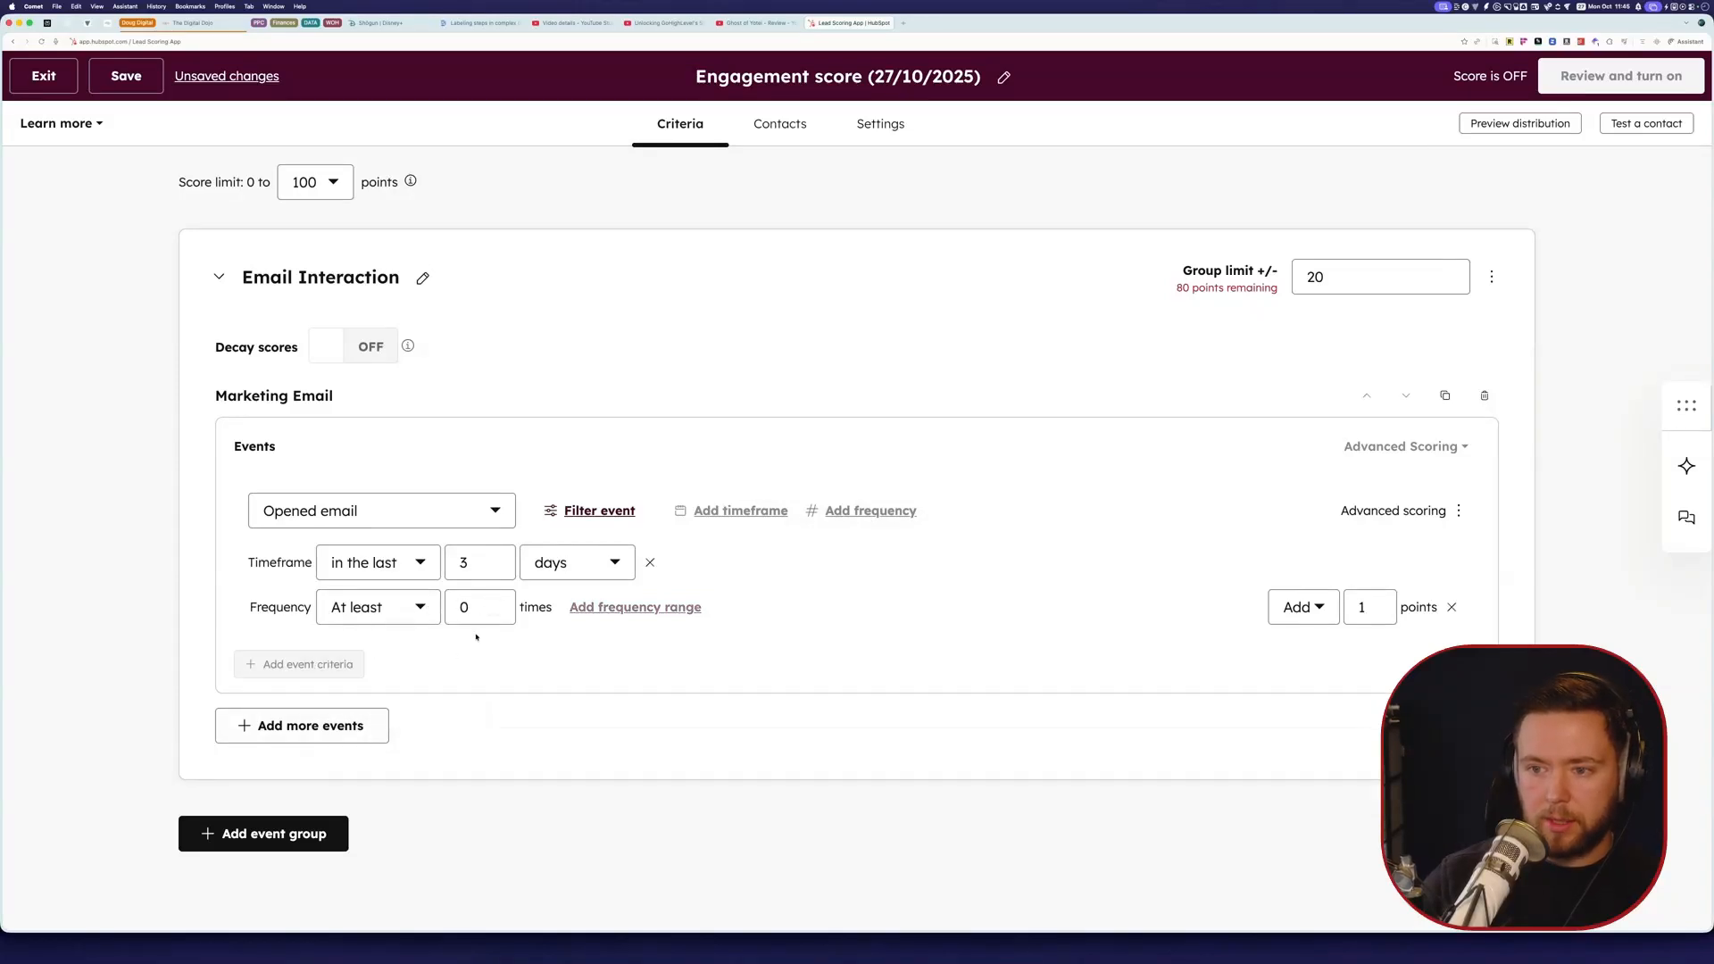
left_click(477, 607)
key("BackSpace")
type("2")
left_click(846, 592)
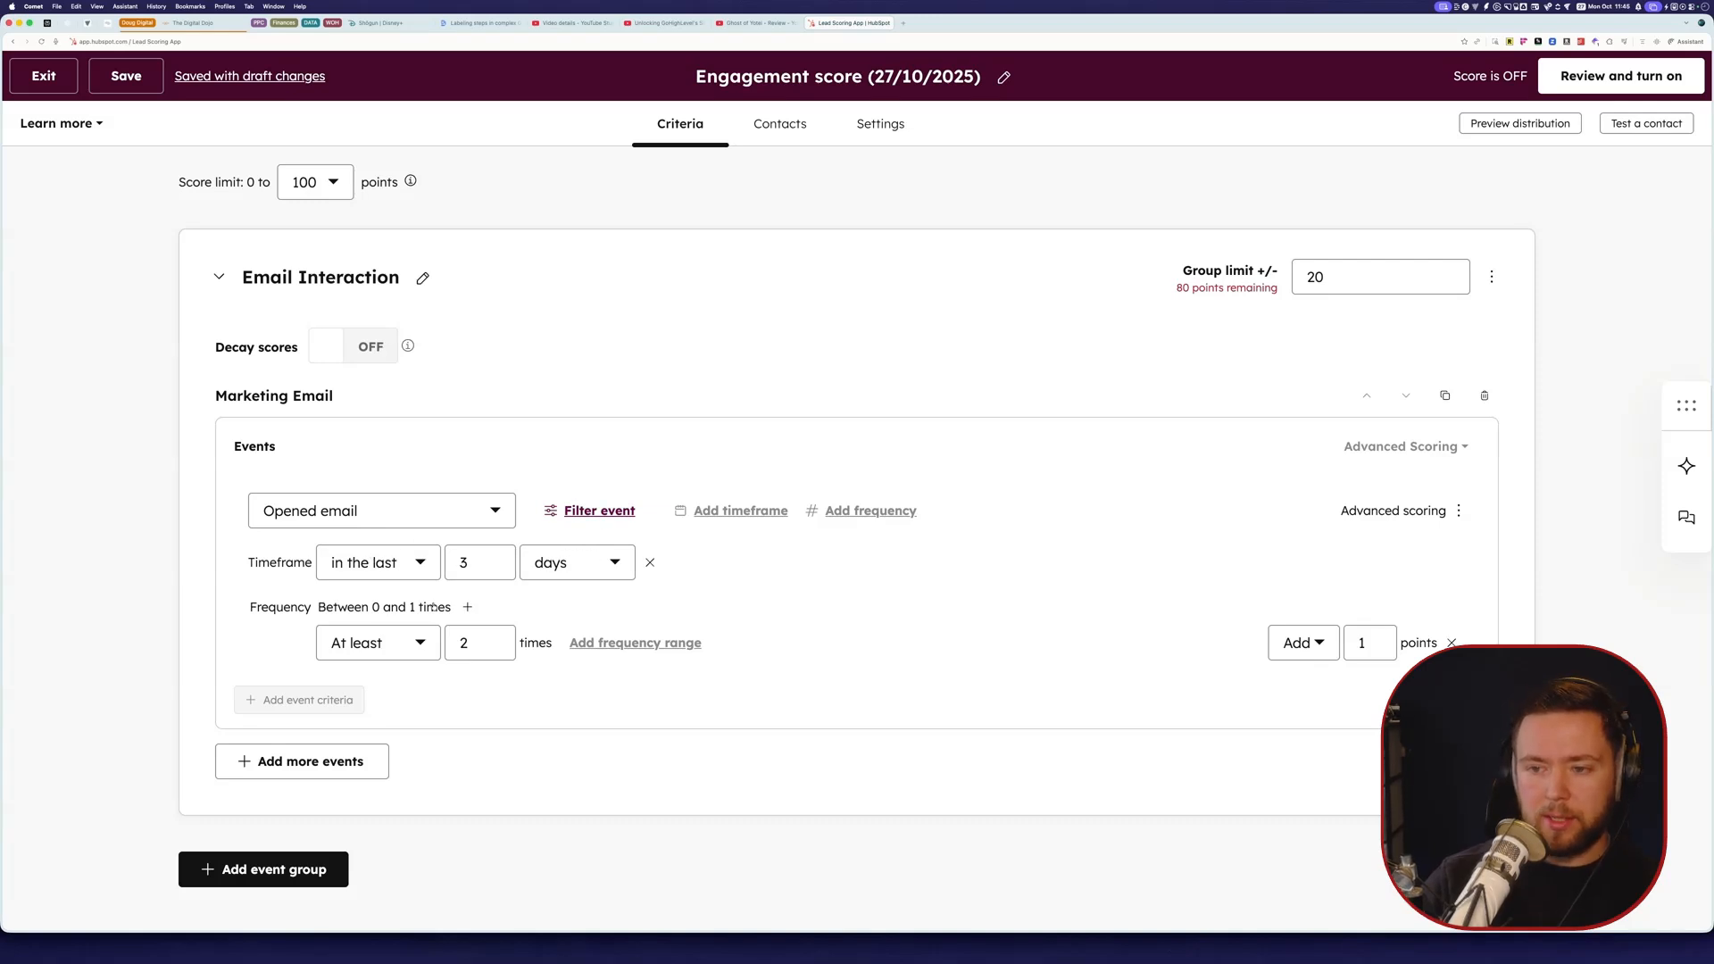
mouse_move(333, 608)
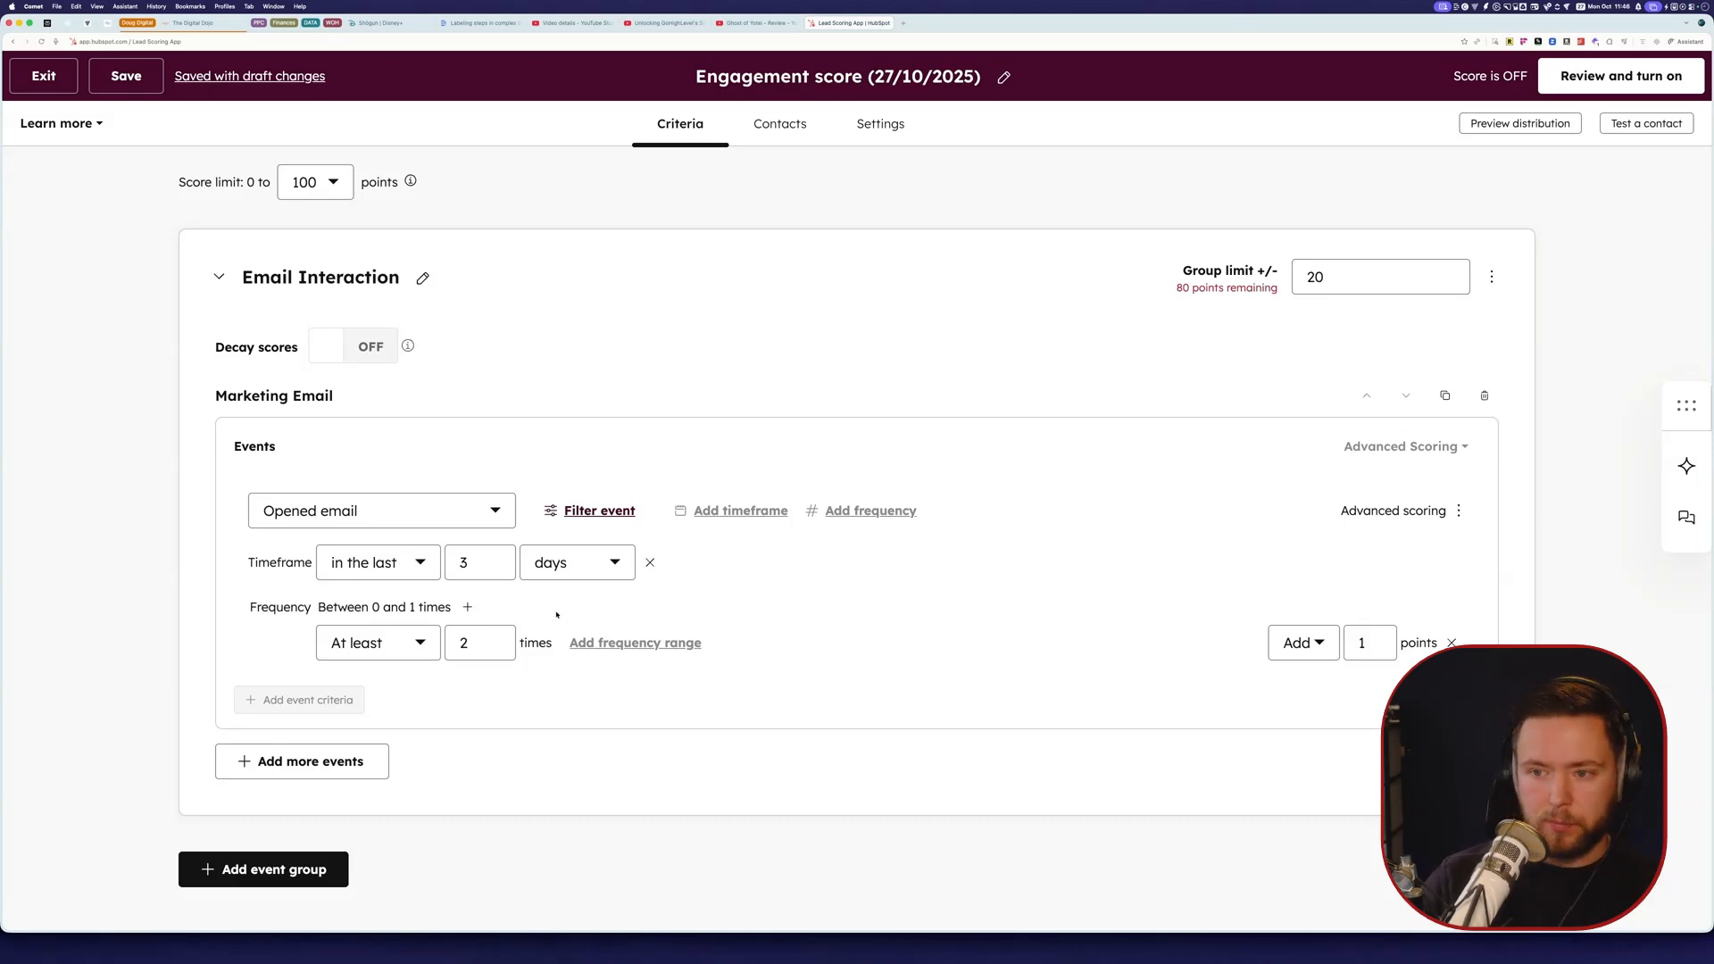
Step: Remove the frequency and timeframe conditions from the Opened email event
left_click(1449, 642)
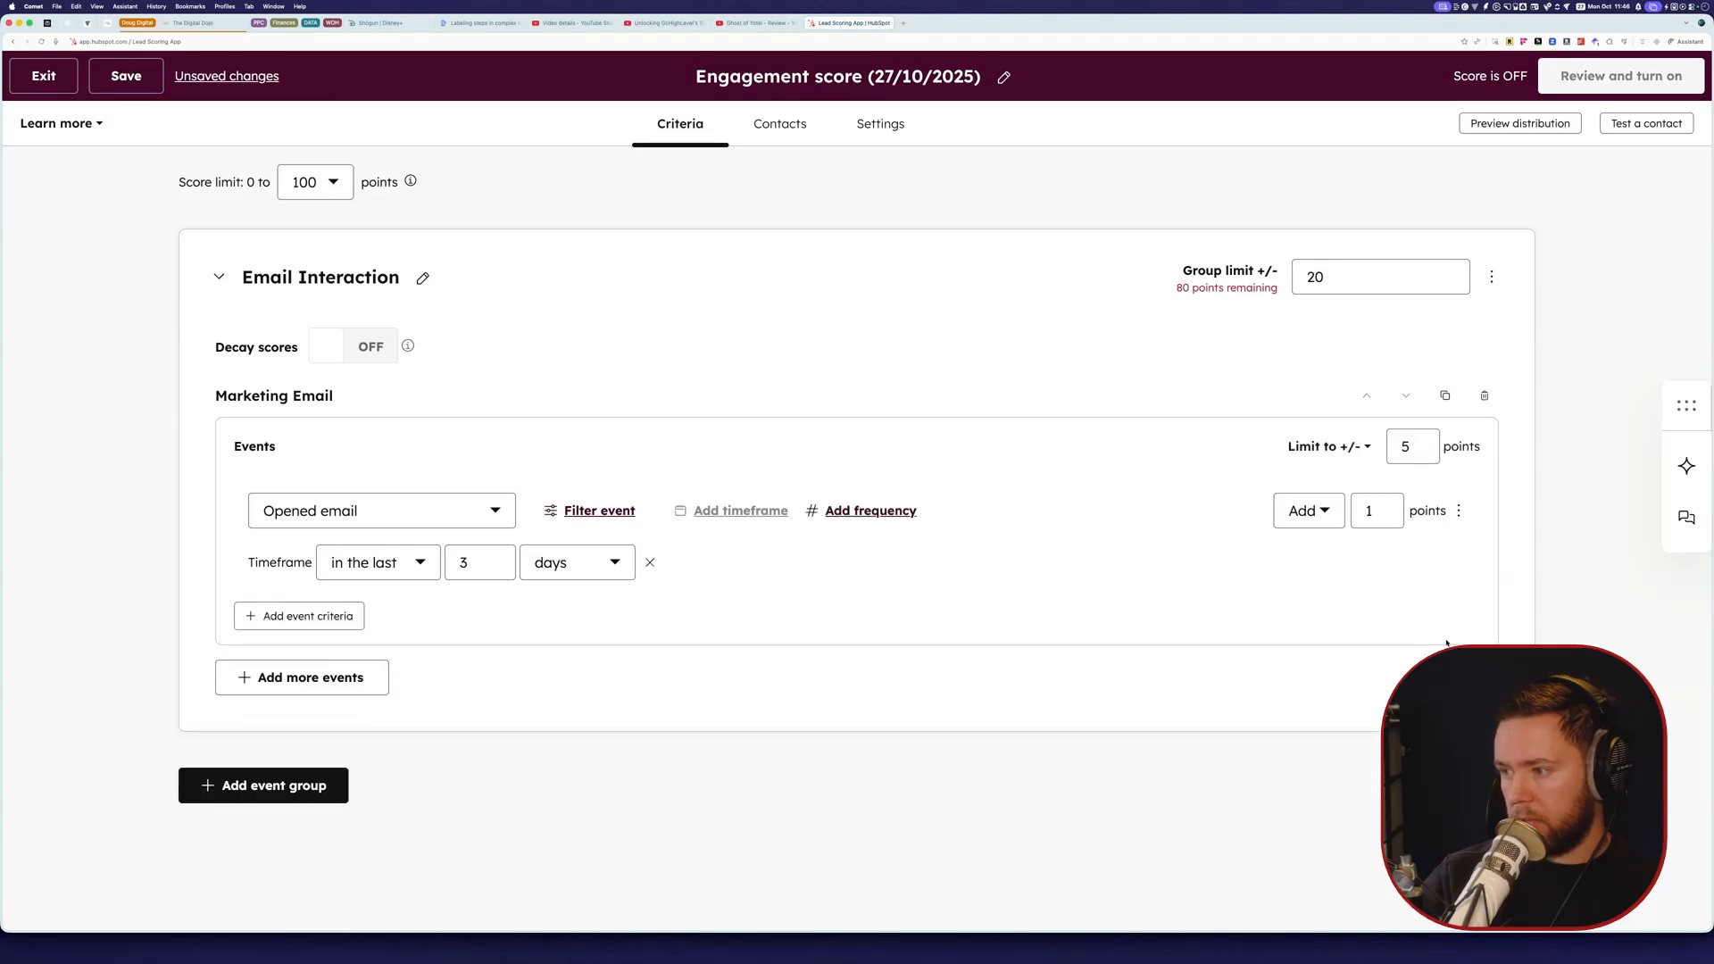
left_click(650, 563)
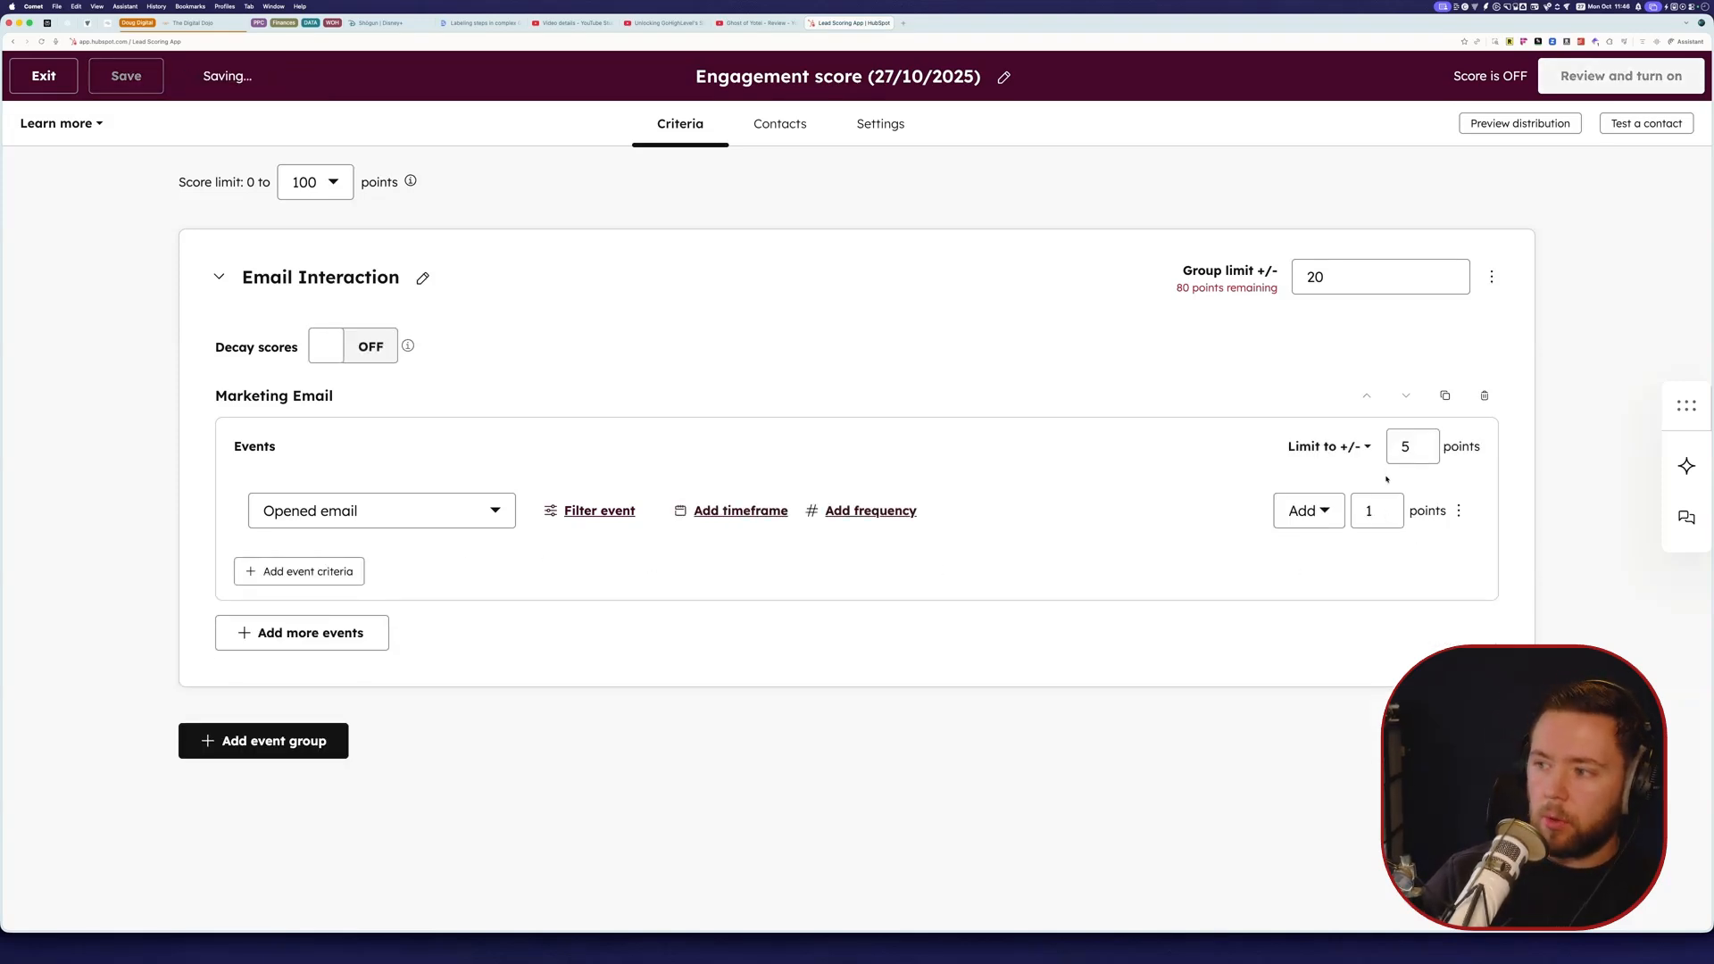
left_click_drag(1408, 444, 1392, 443)
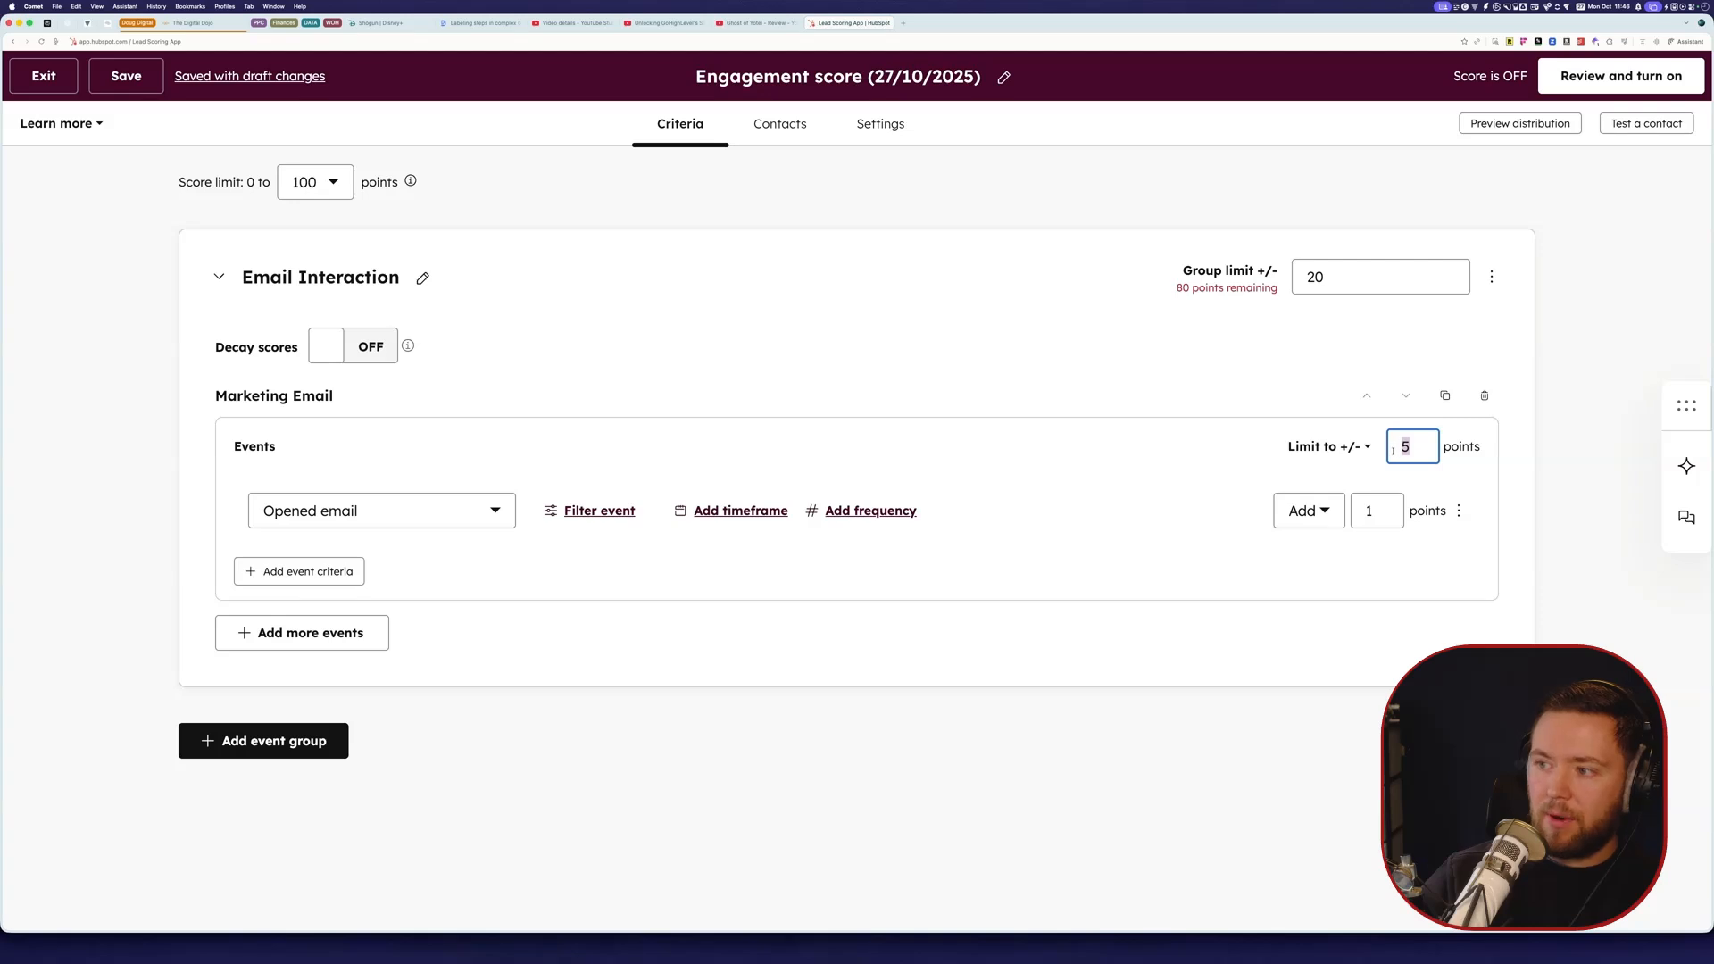
left_click_drag(1373, 511, 1361, 508)
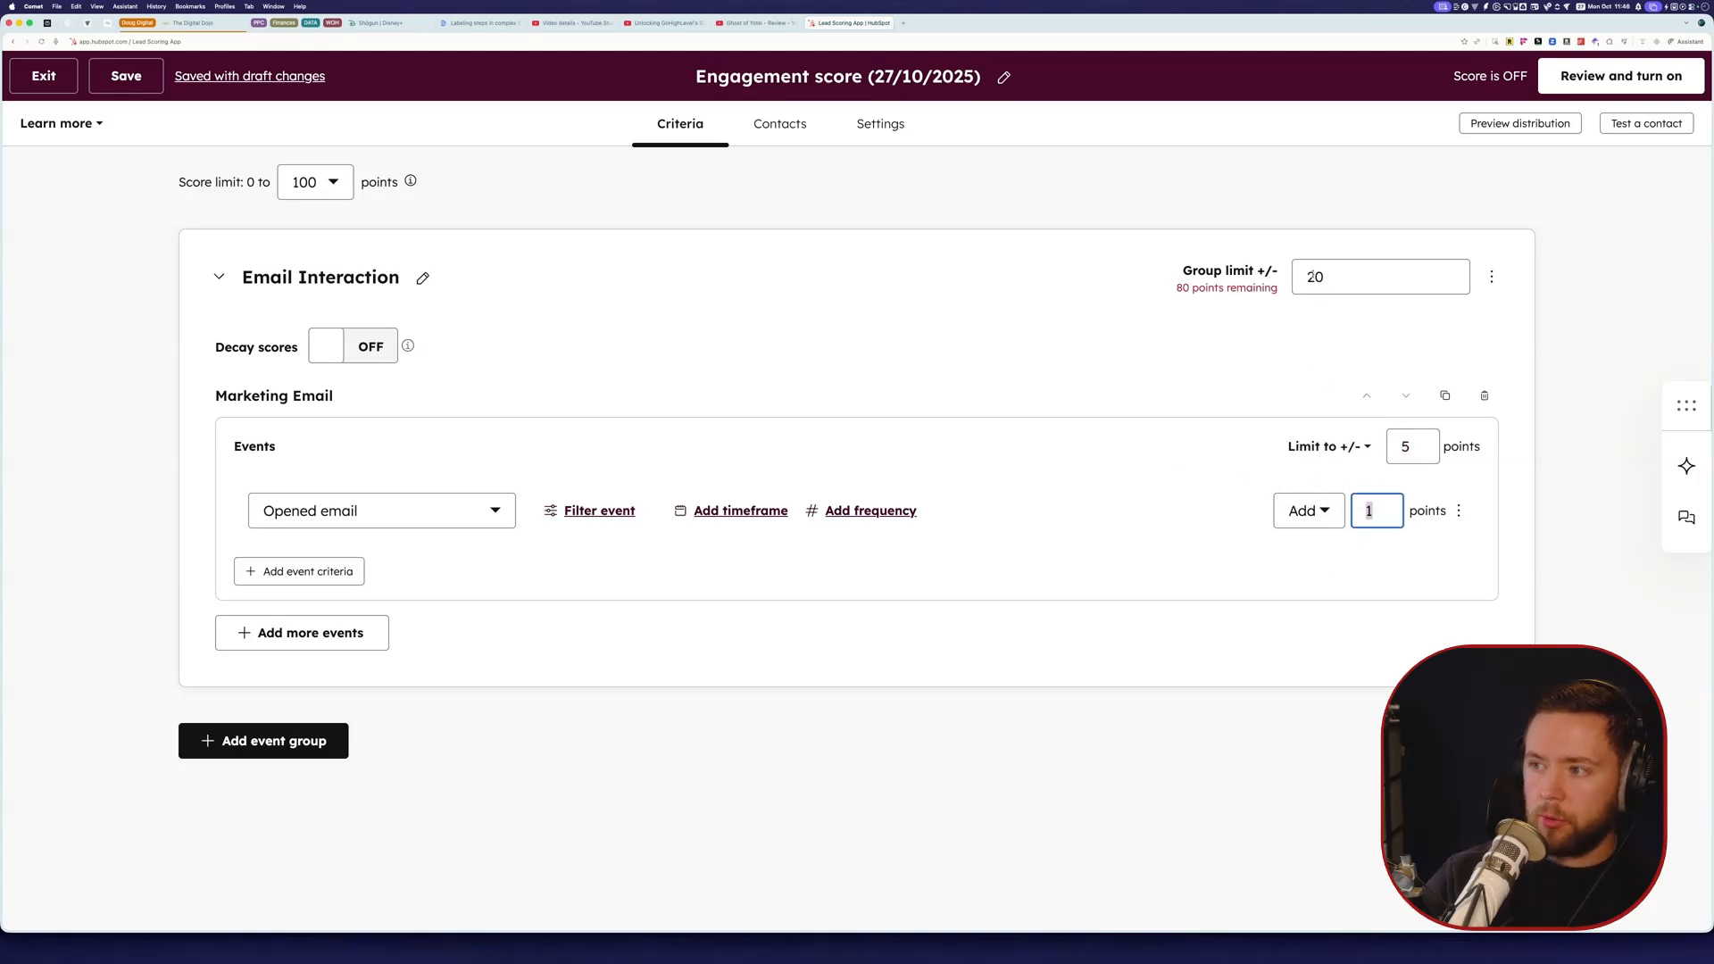
Step: Set the Marketing Email events to score every time
left_click(1303, 516)
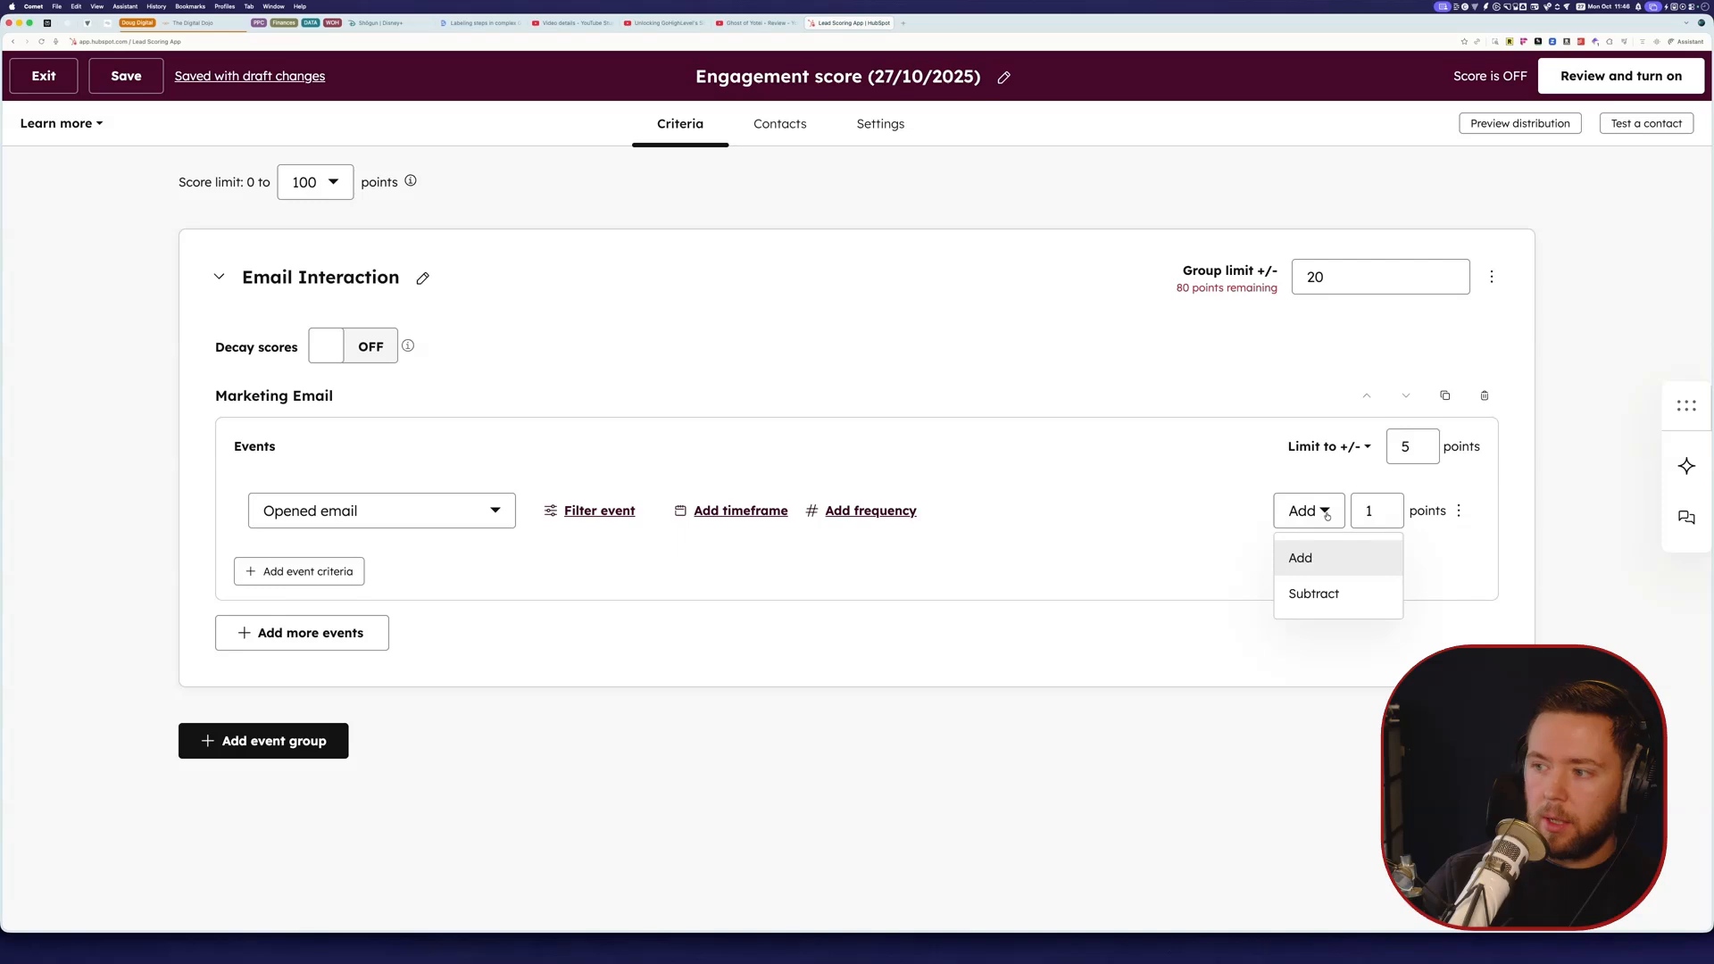
left_click(1327, 515)
left_click(1368, 447)
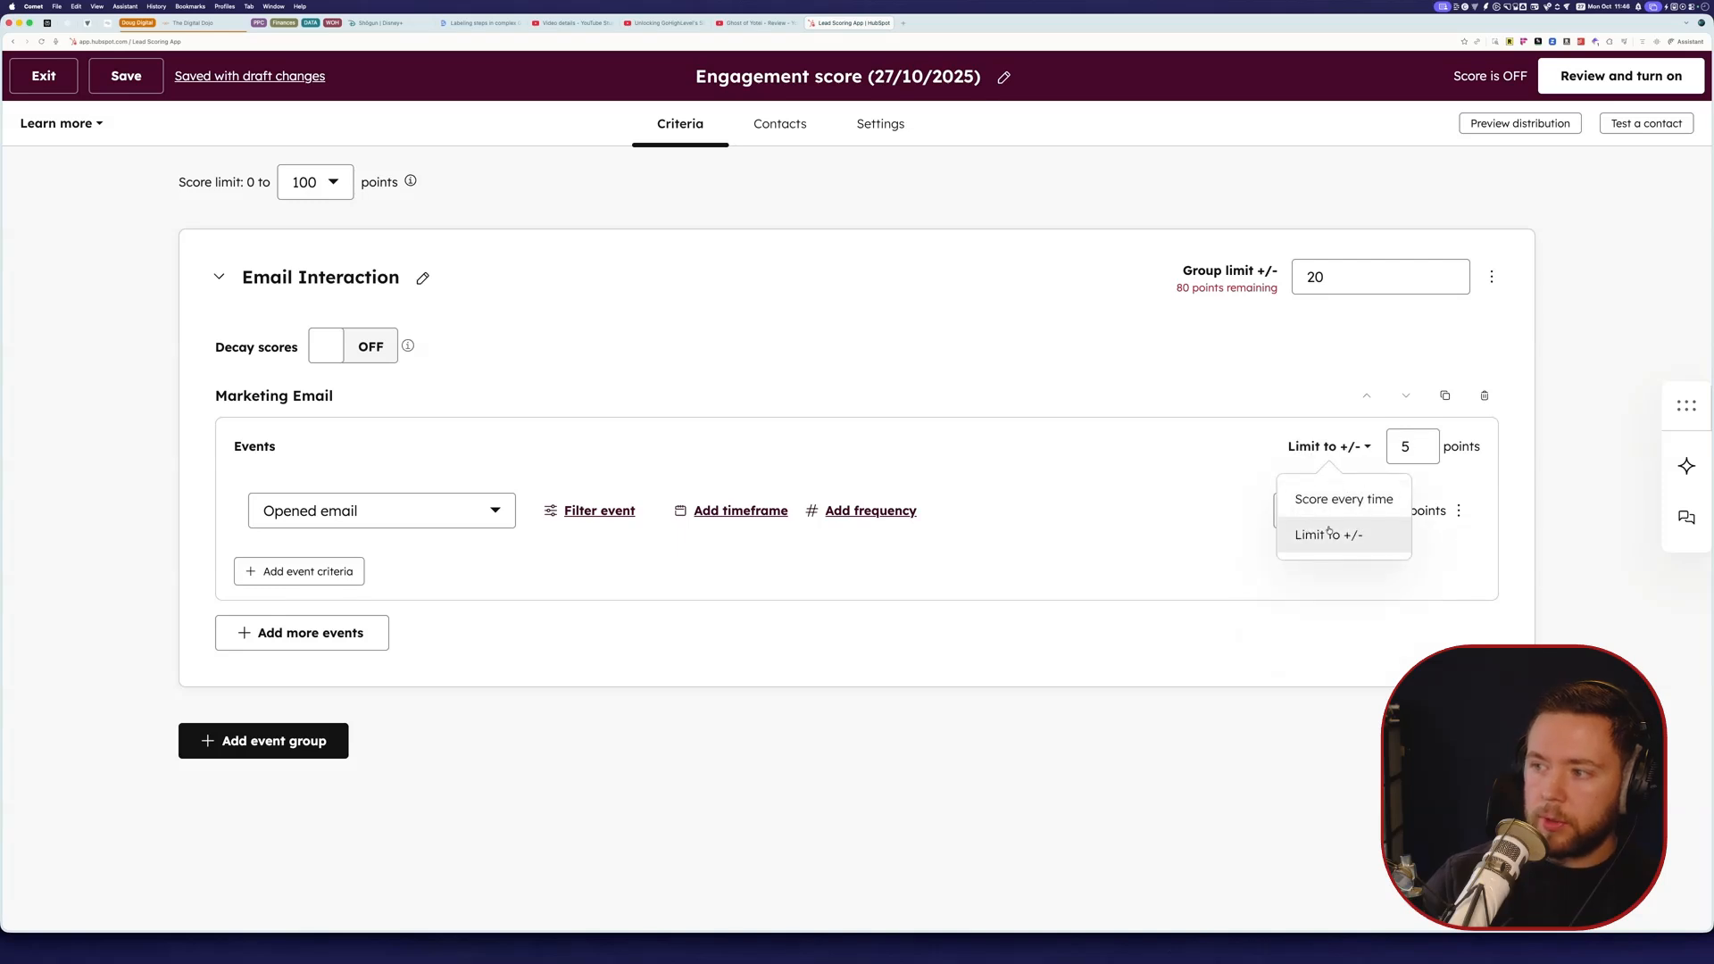
left_click(1337, 500)
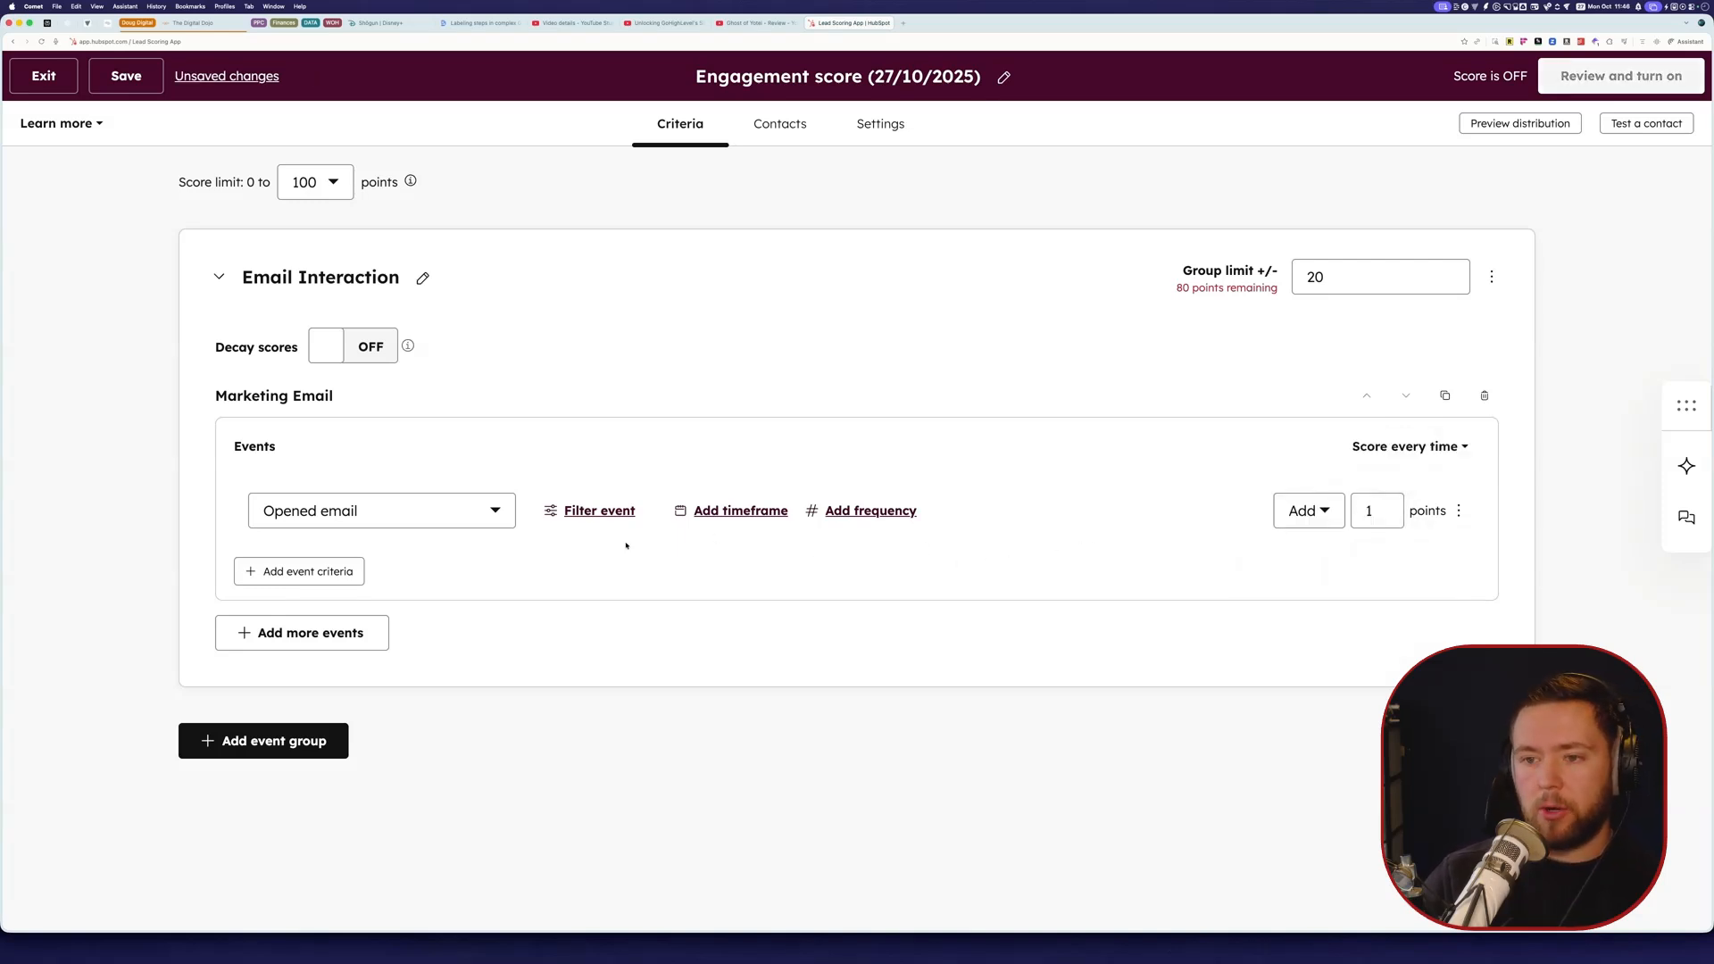
Step: Add a second event criterion to the Marketing Email events
left_click(339, 572)
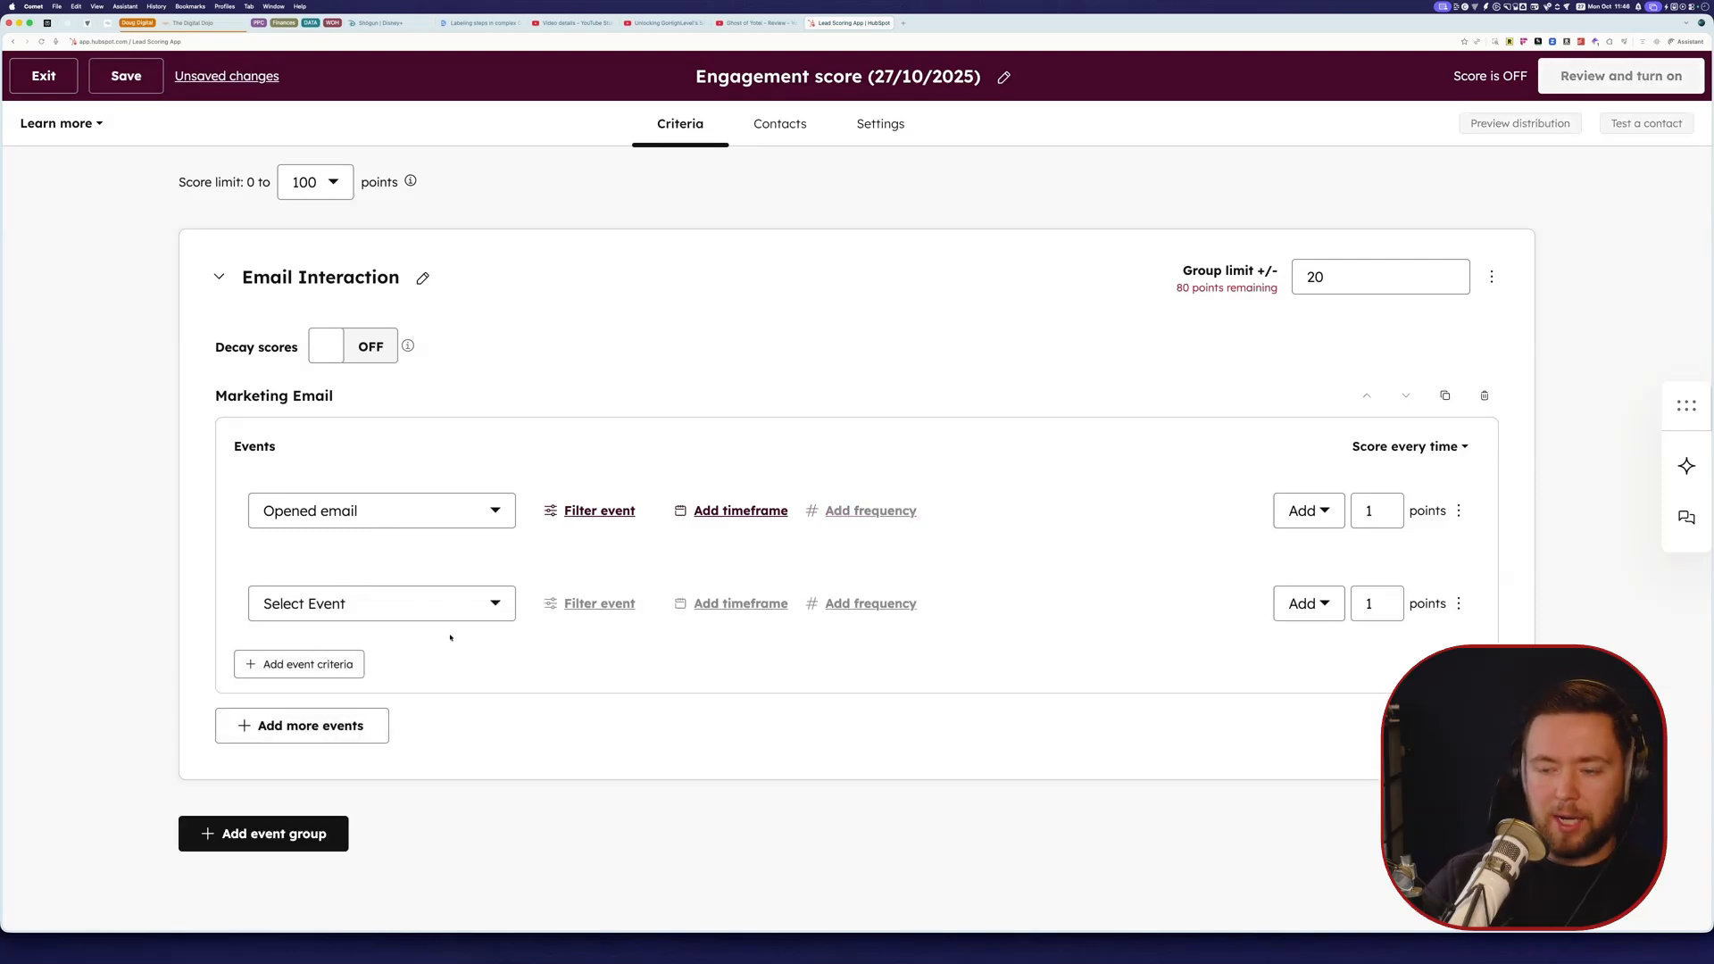
left_click(448, 605)
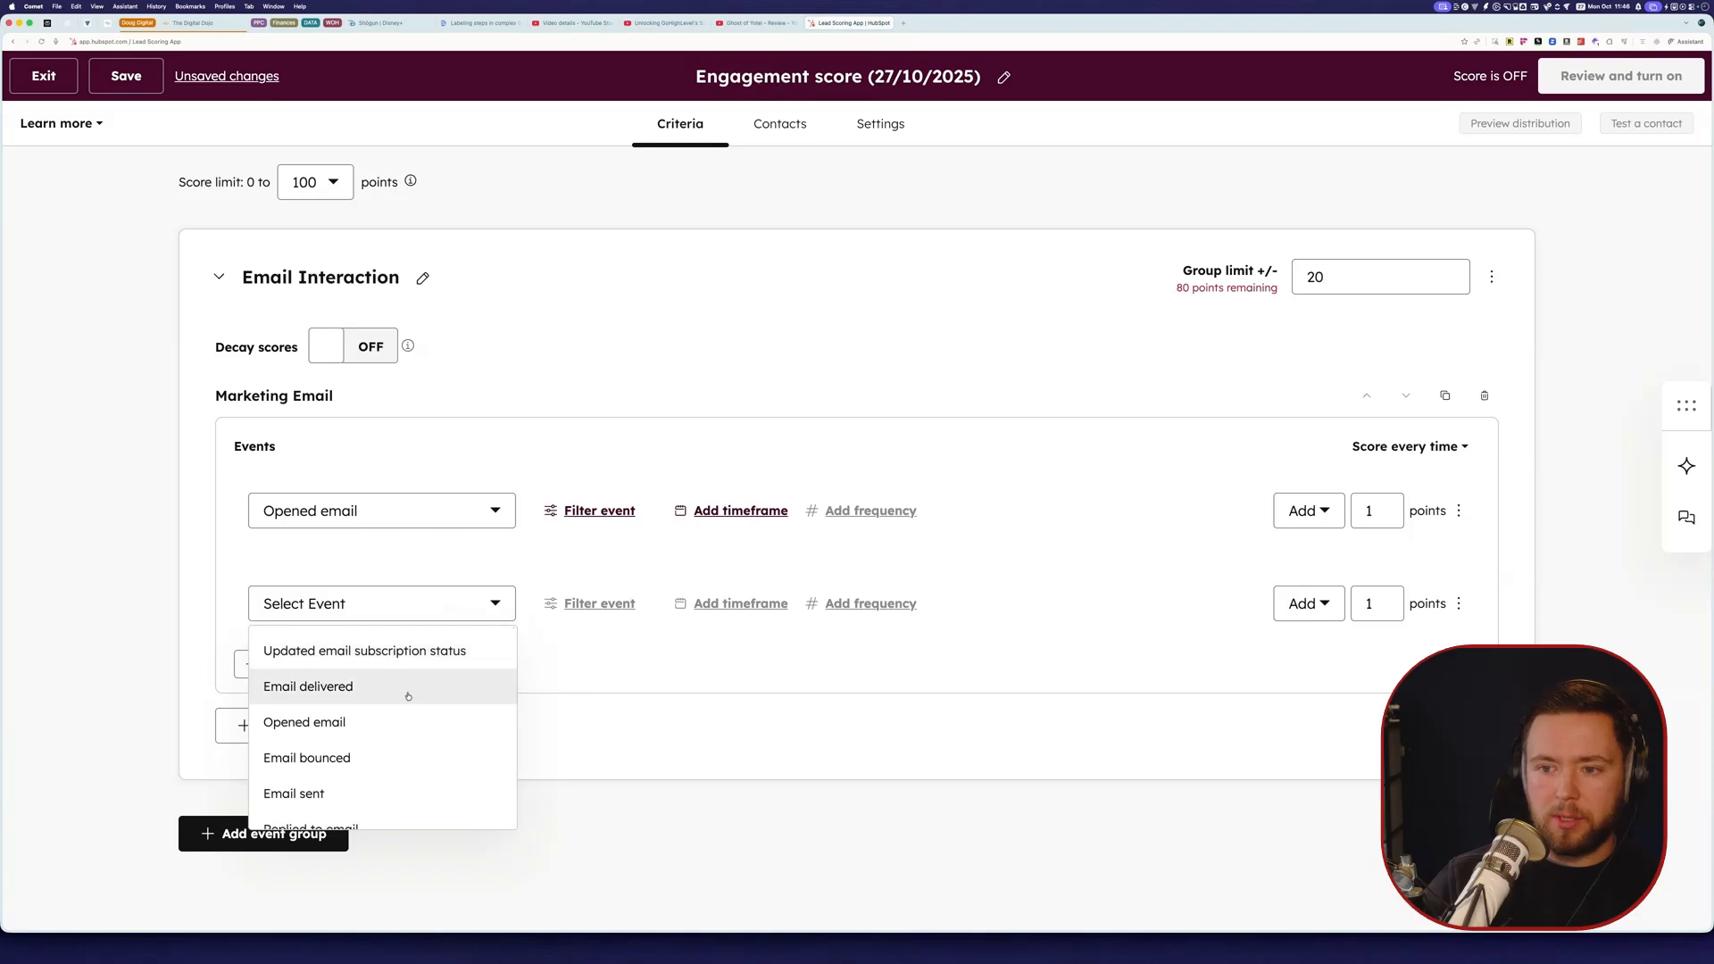
scroll(401, 714, "down", 1)
scroll(401, 714, "down", 2)
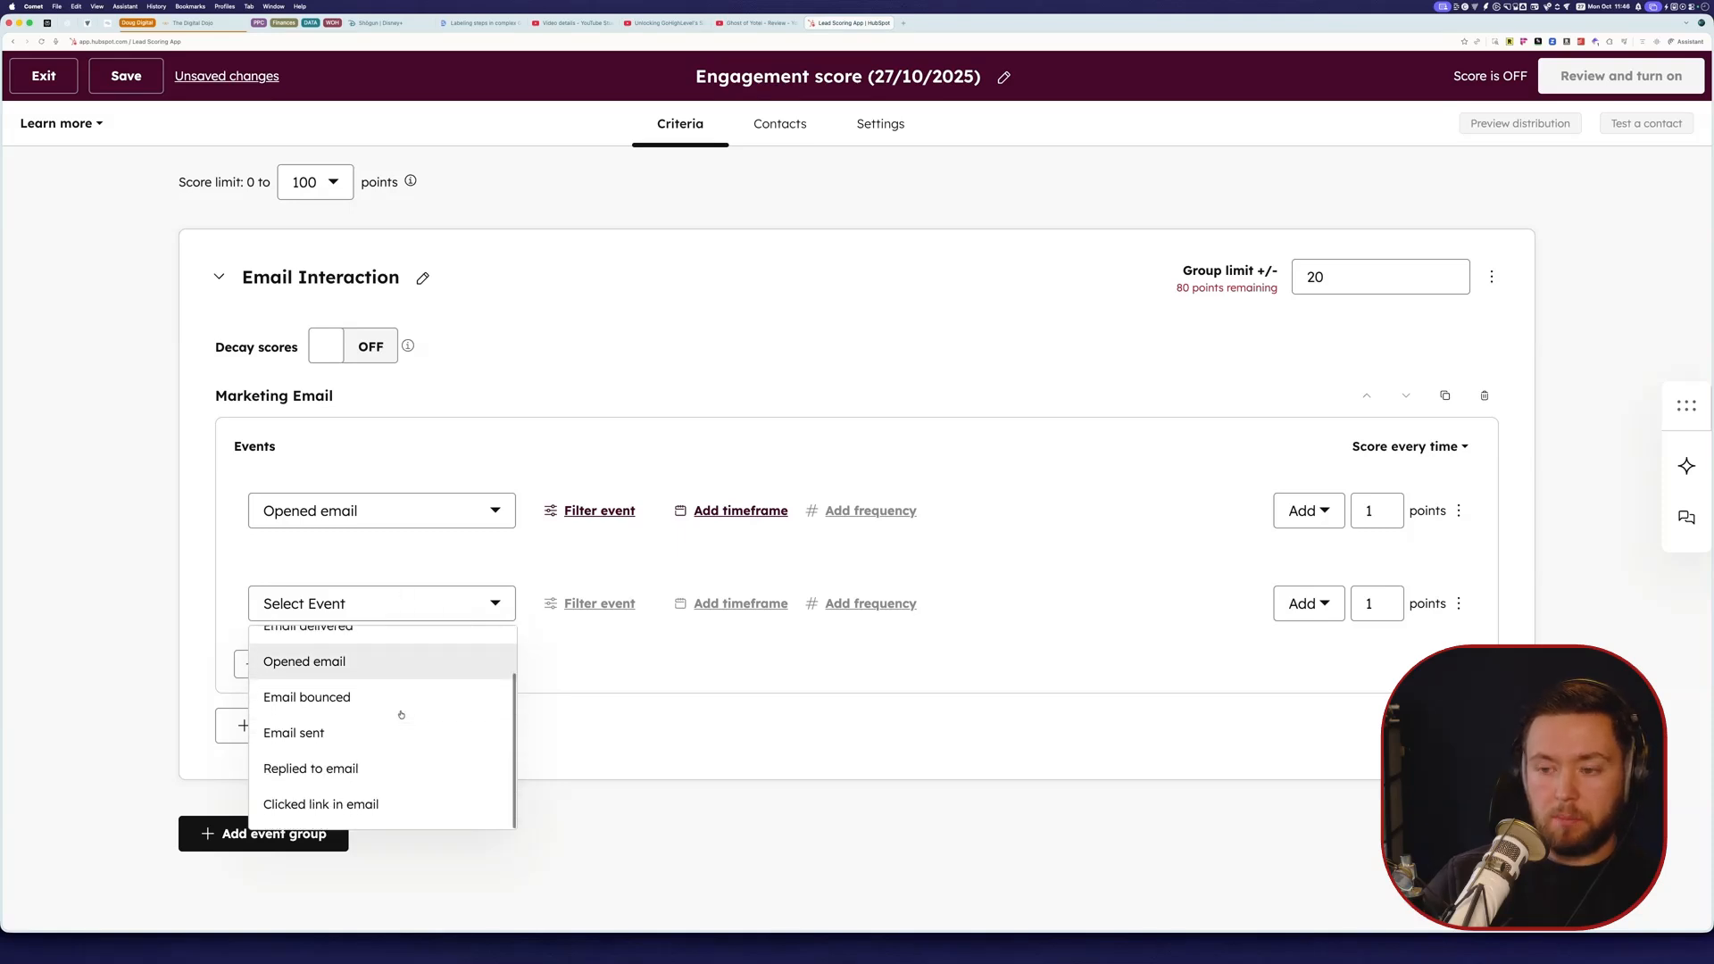
left_click(619, 668)
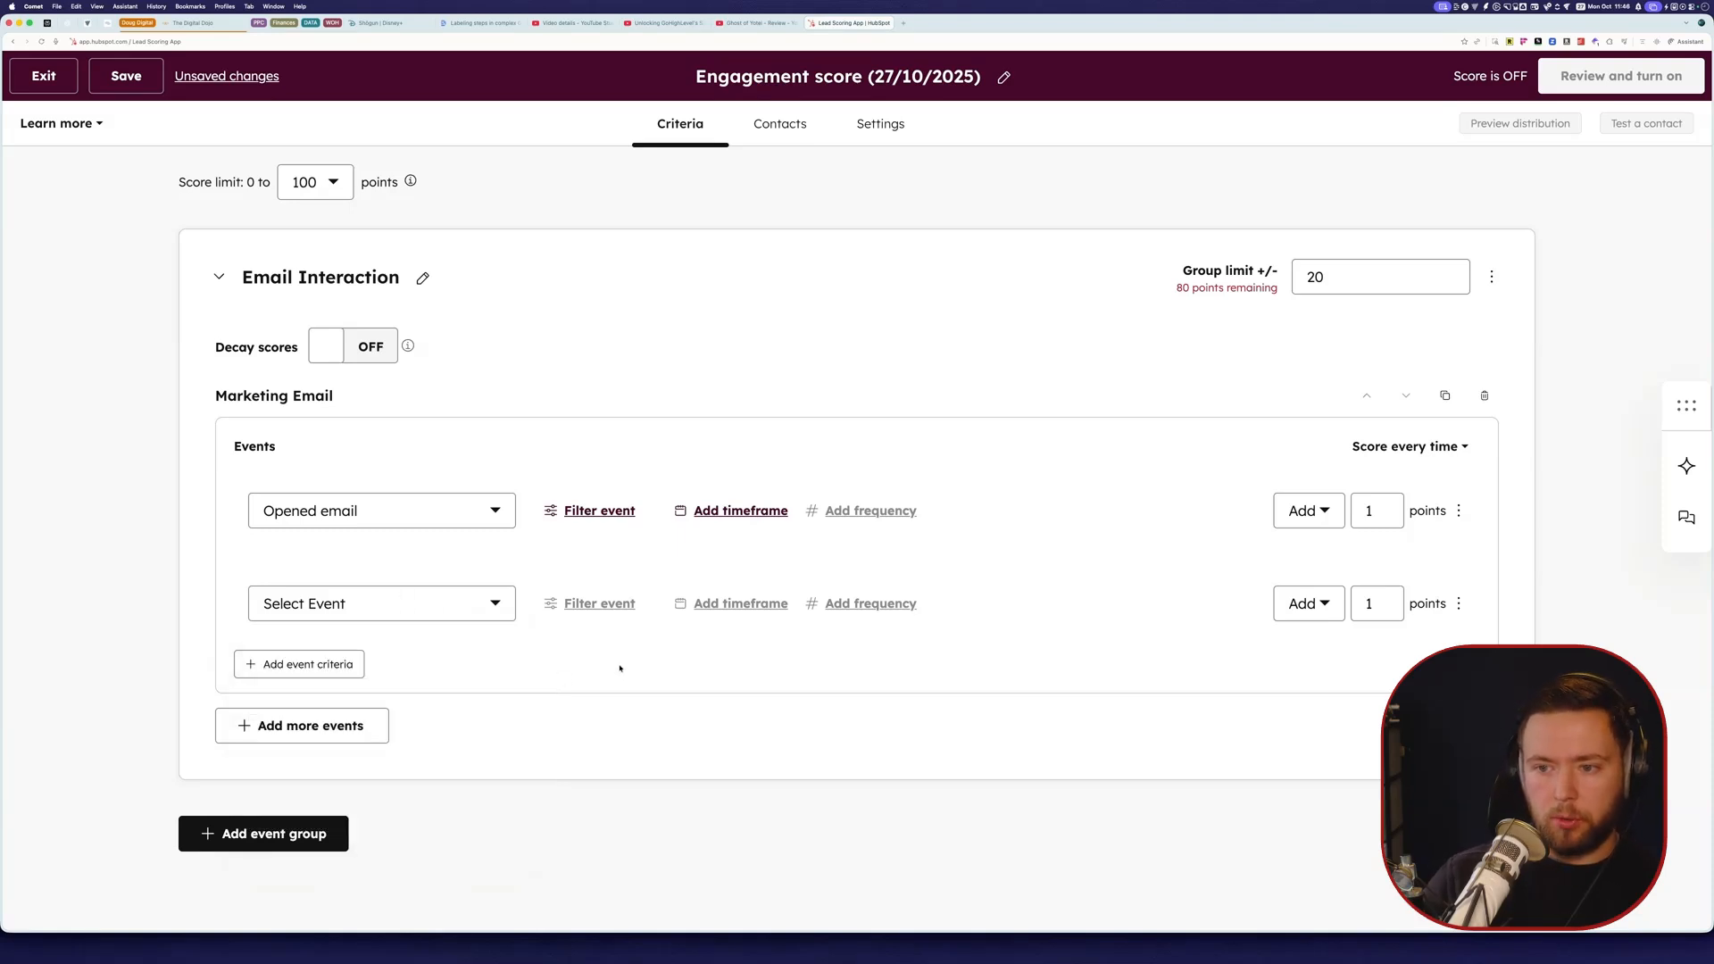
left_click(325, 734)
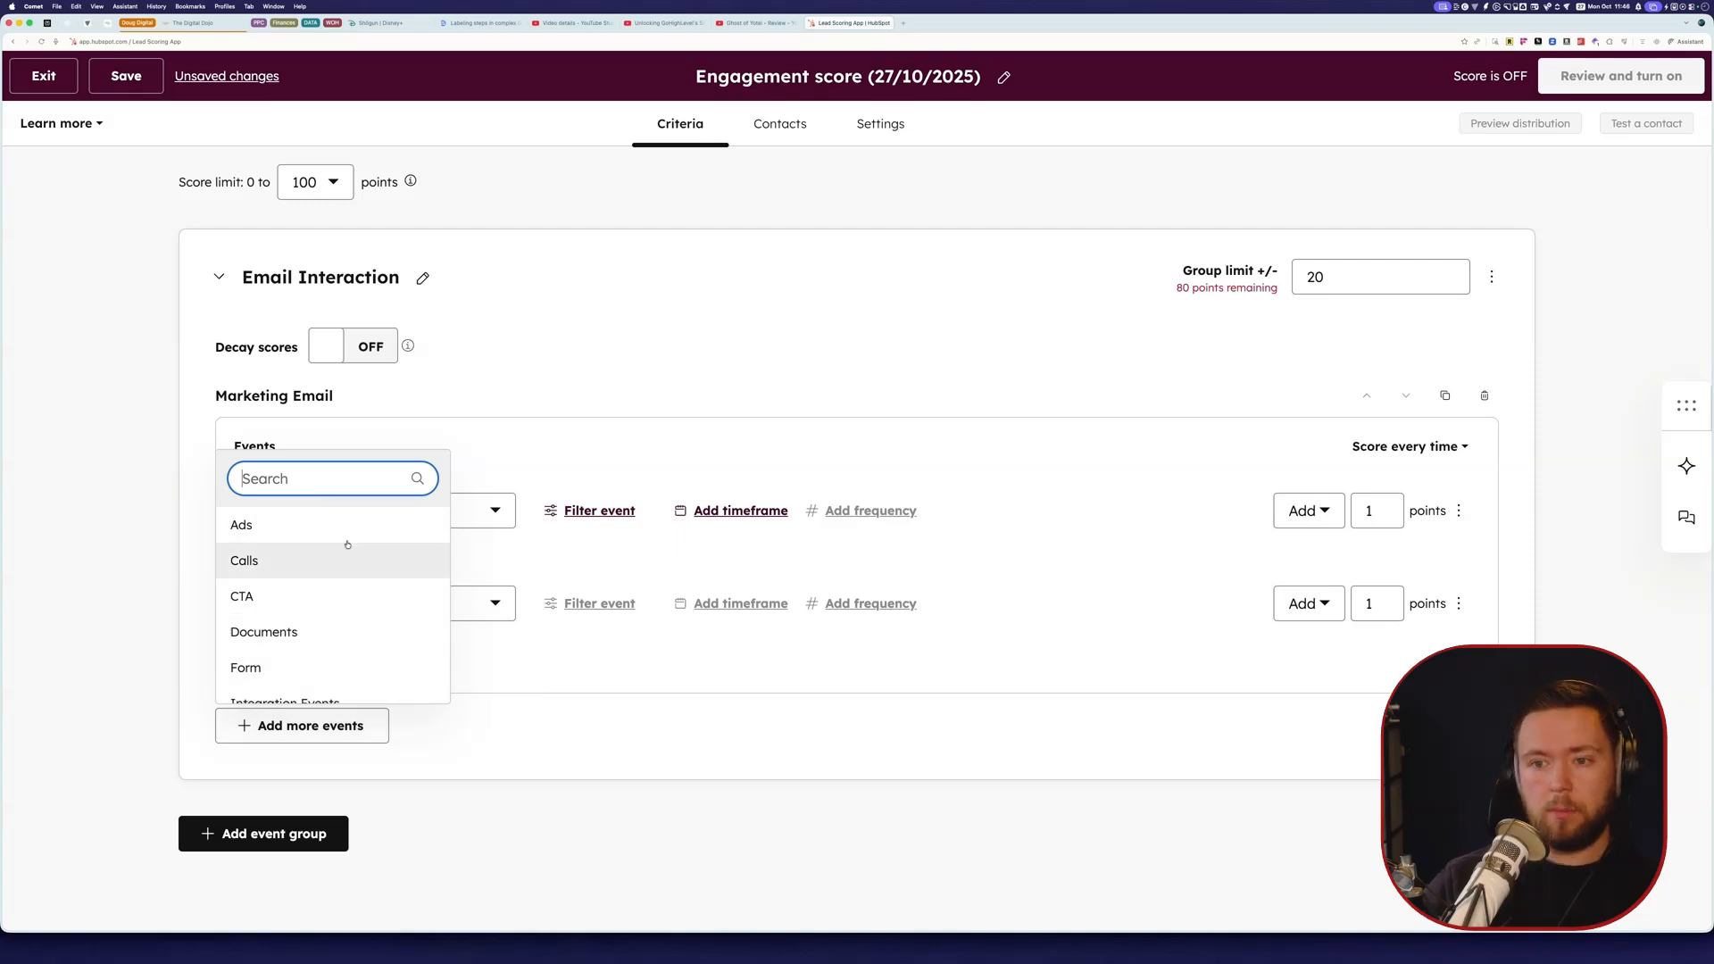
scroll(344, 638, "down", 5)
scroll(351, 628, "down", 5)
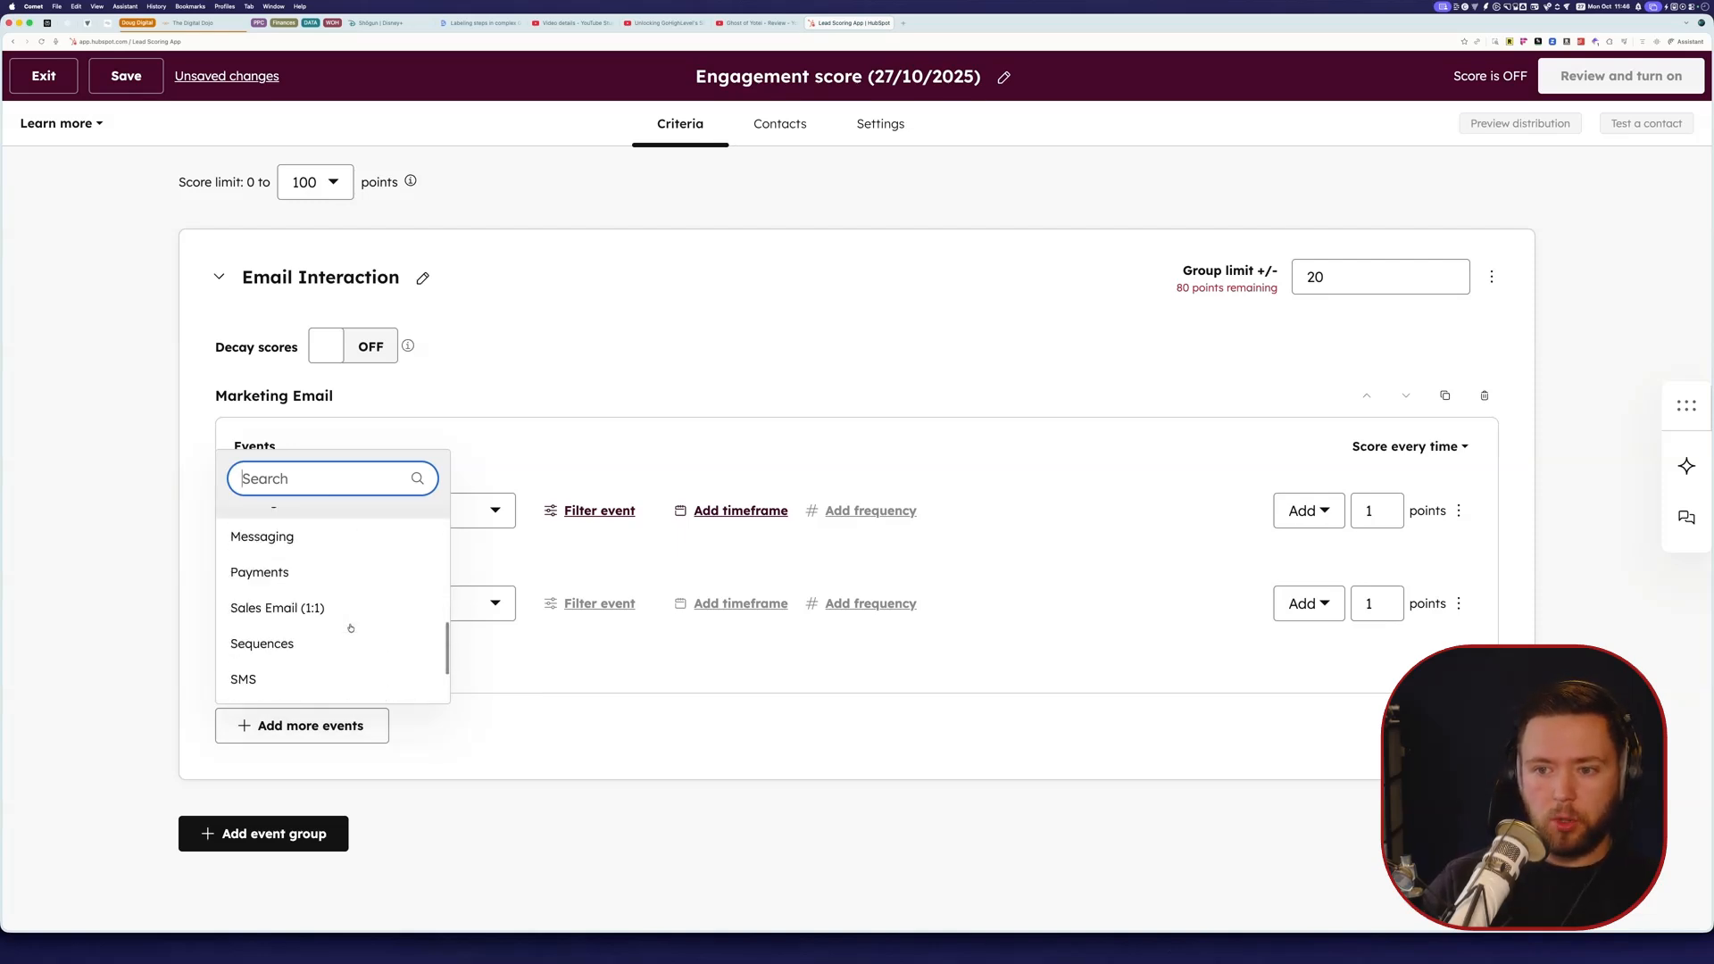
left_click(373, 648)
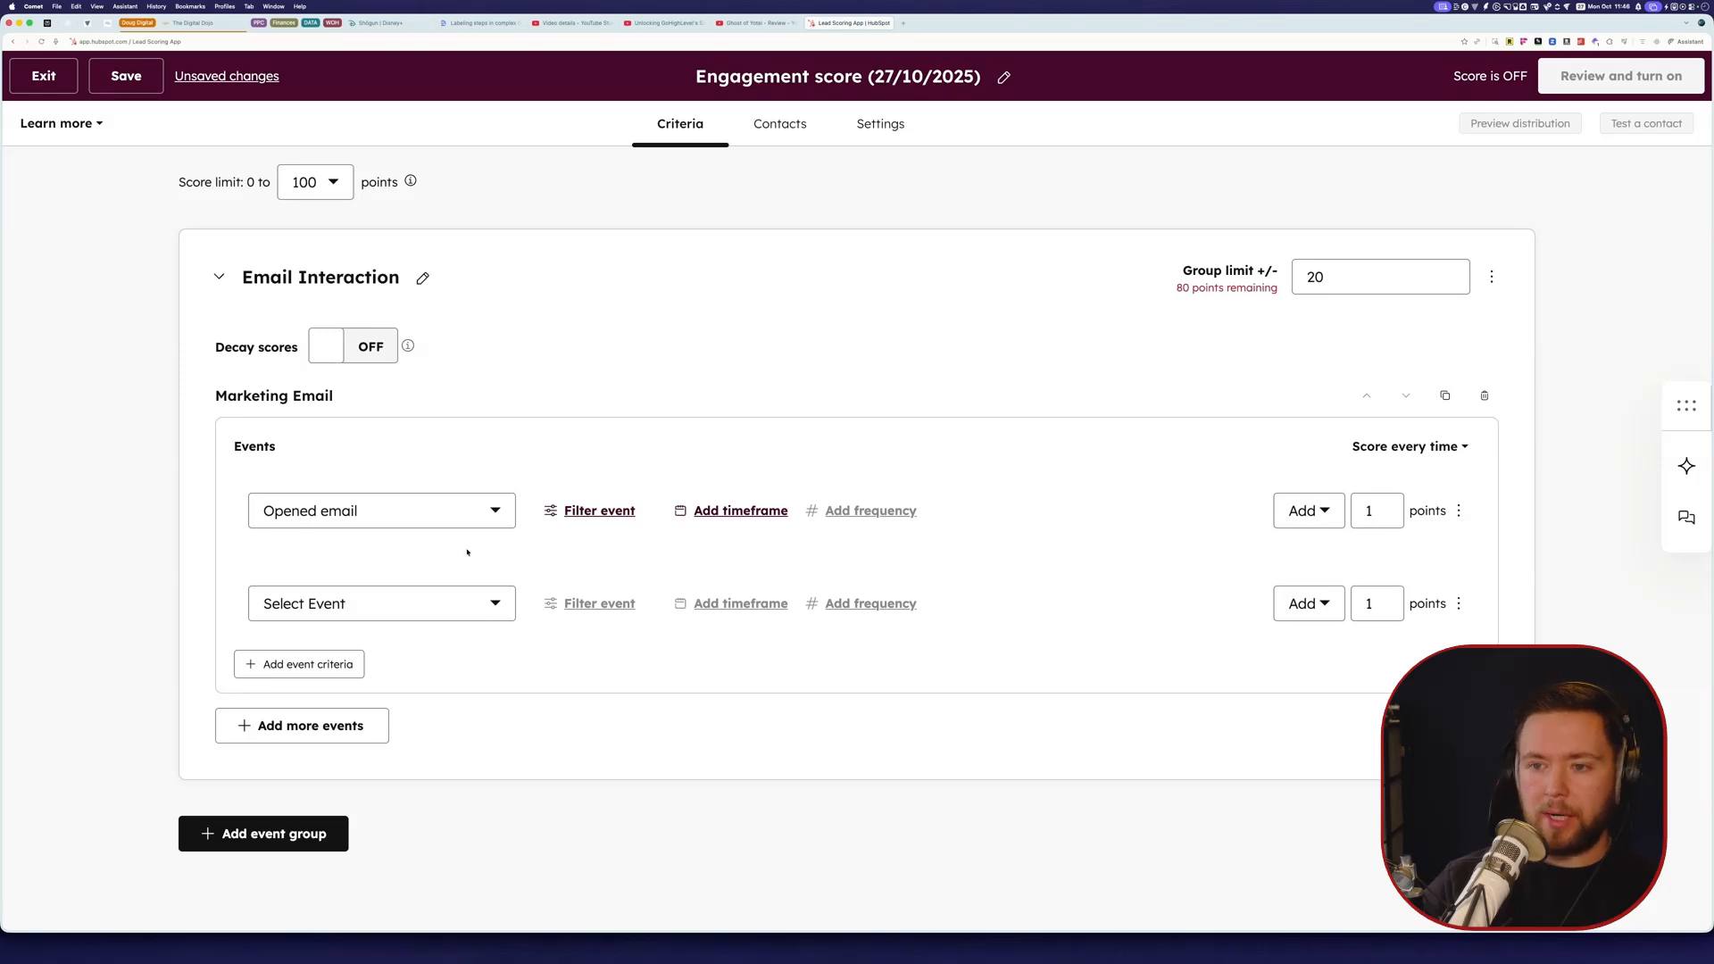
Step: Set the second Marketing Email criterion to Clicked link in email and have it add 5 points
left_click(413, 612)
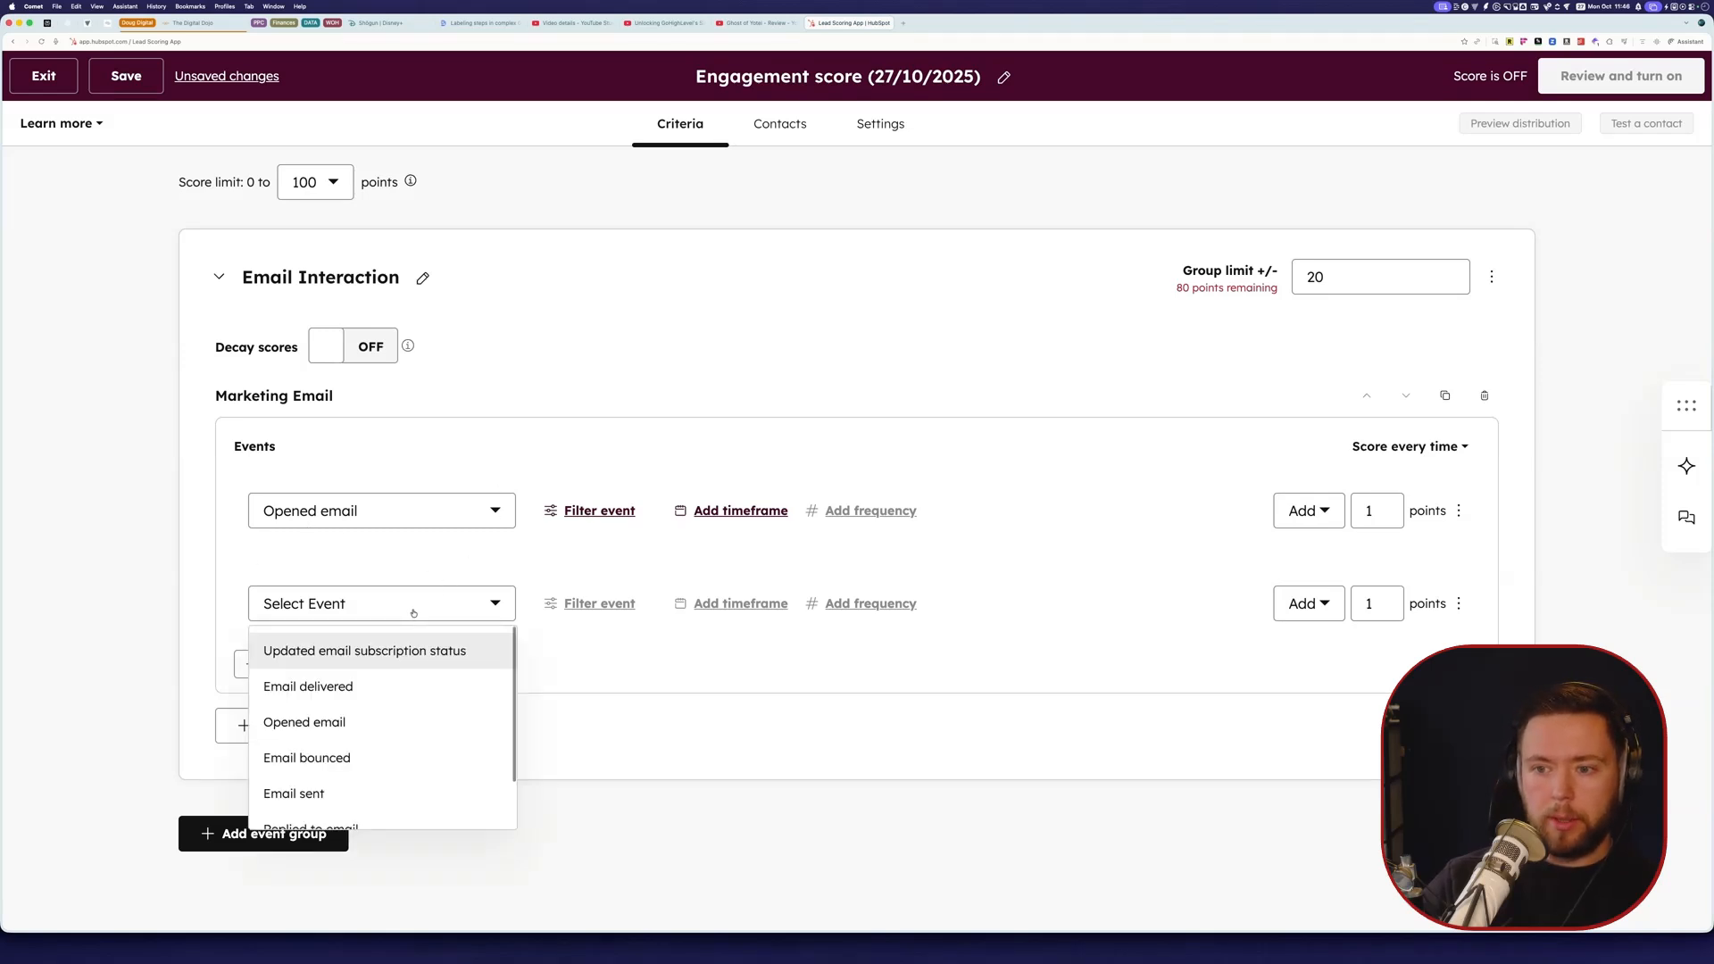
scroll(423, 702, "down", 1)
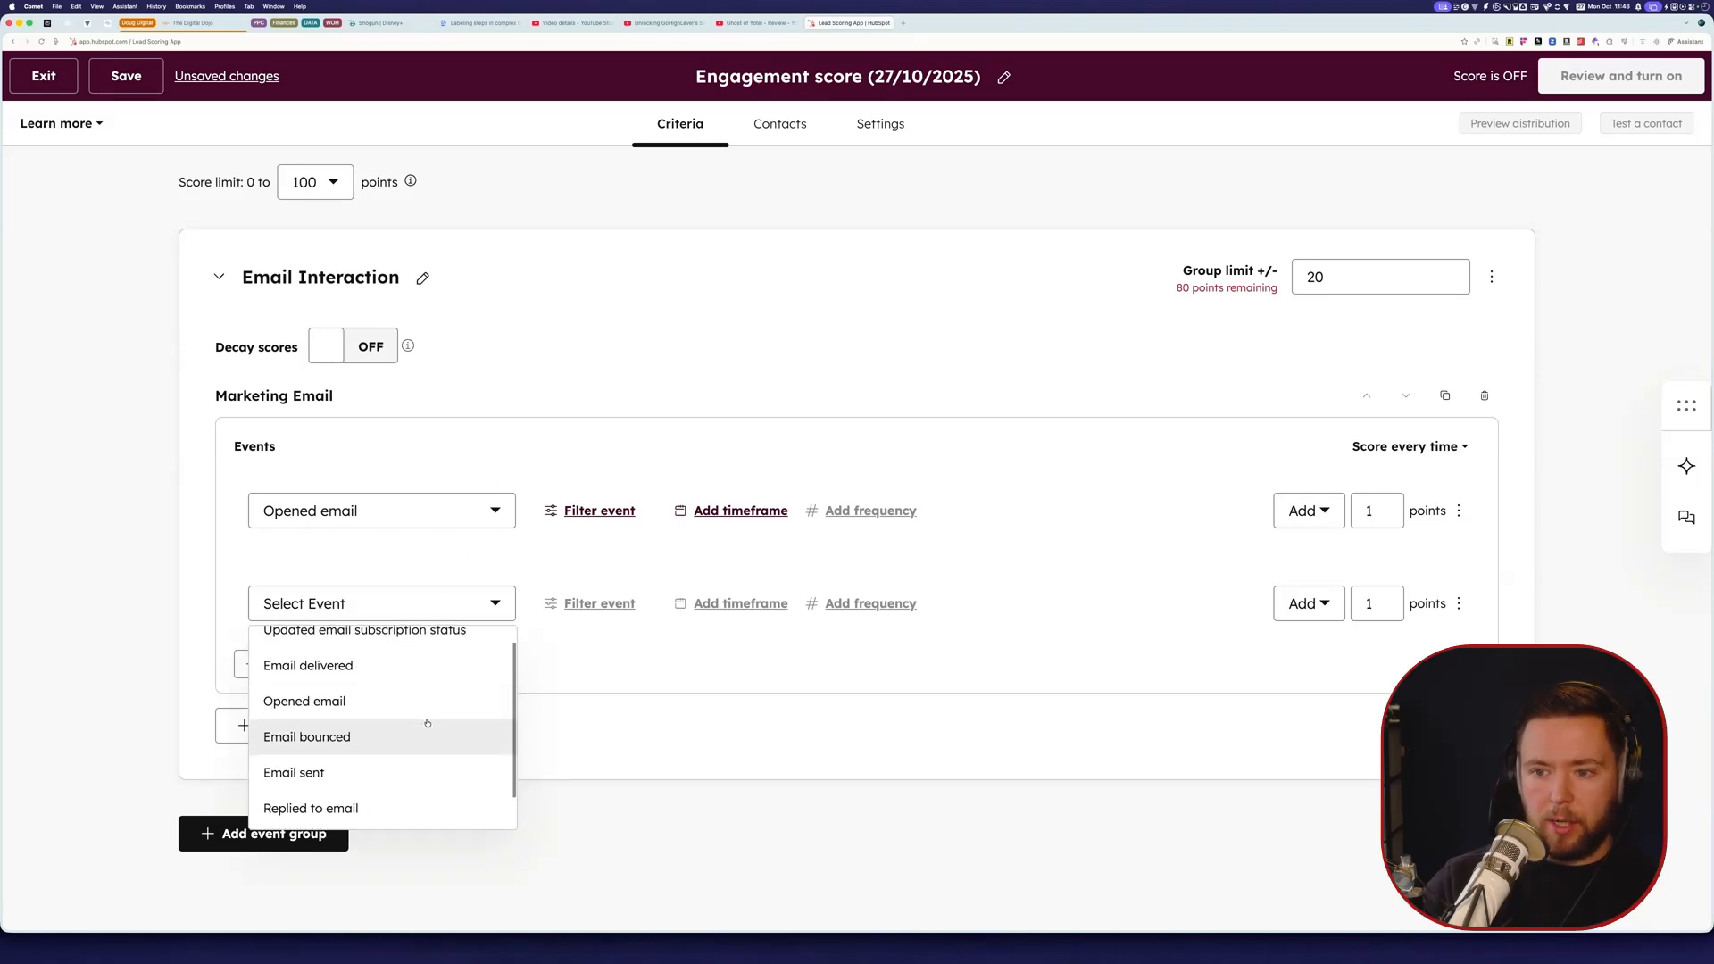
scroll(427, 718, "down", 1)
left_click(416, 804)
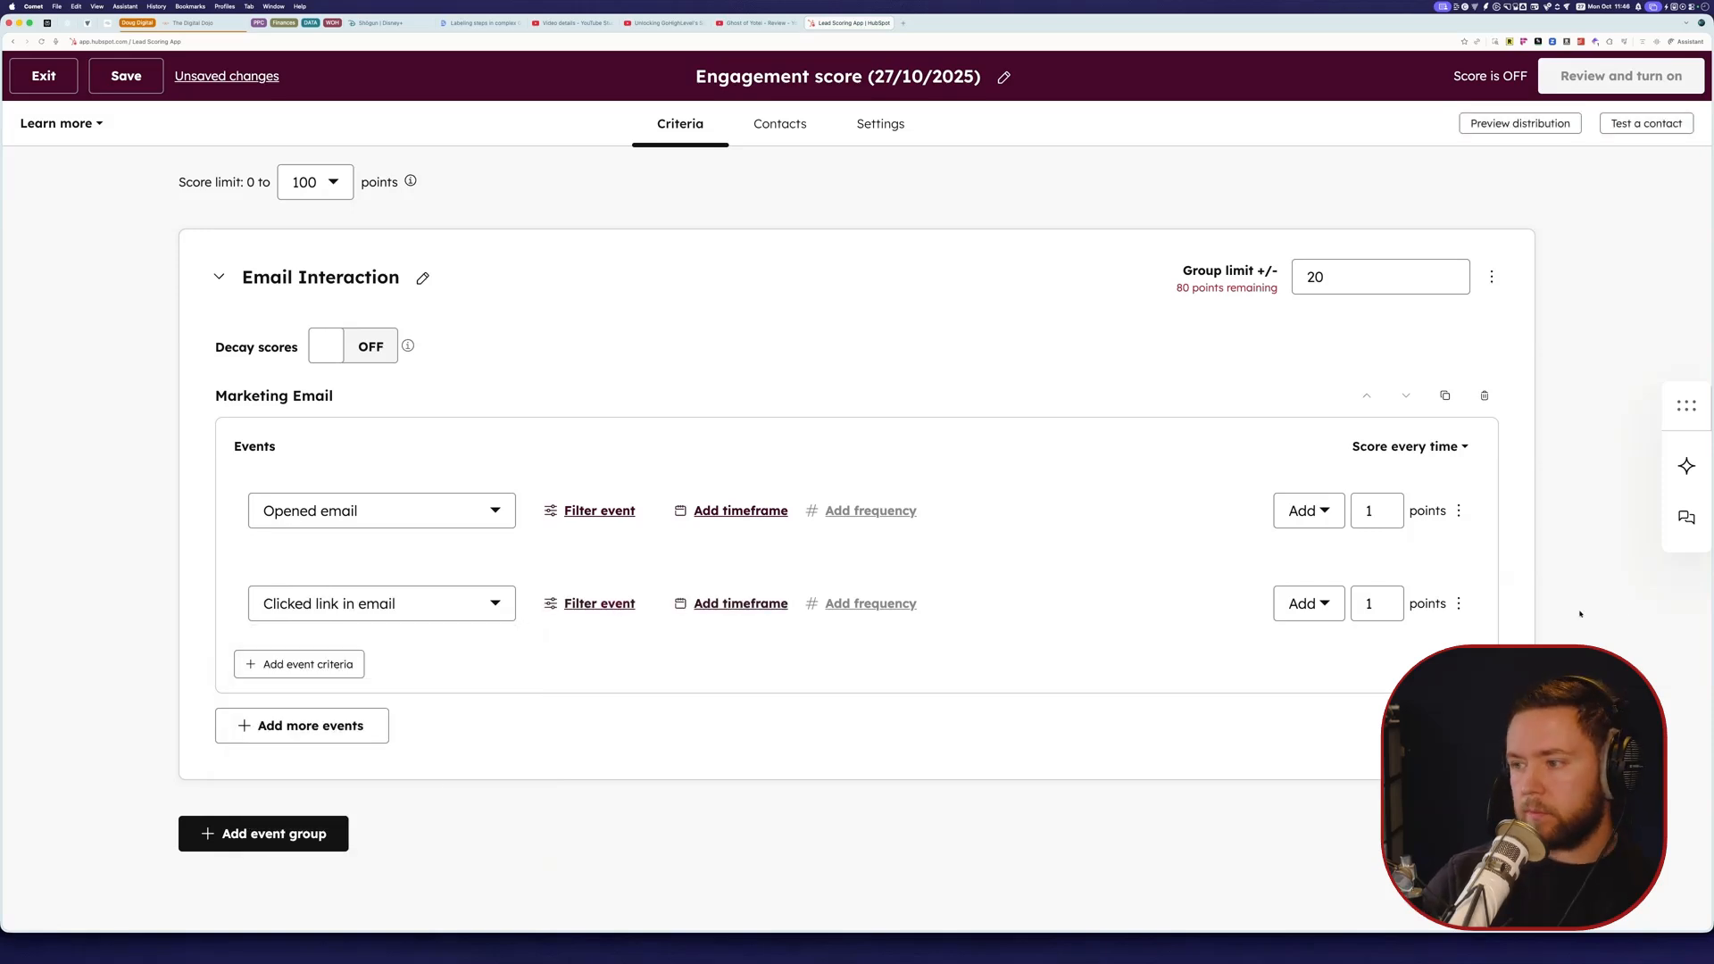
double_click(1353, 602)
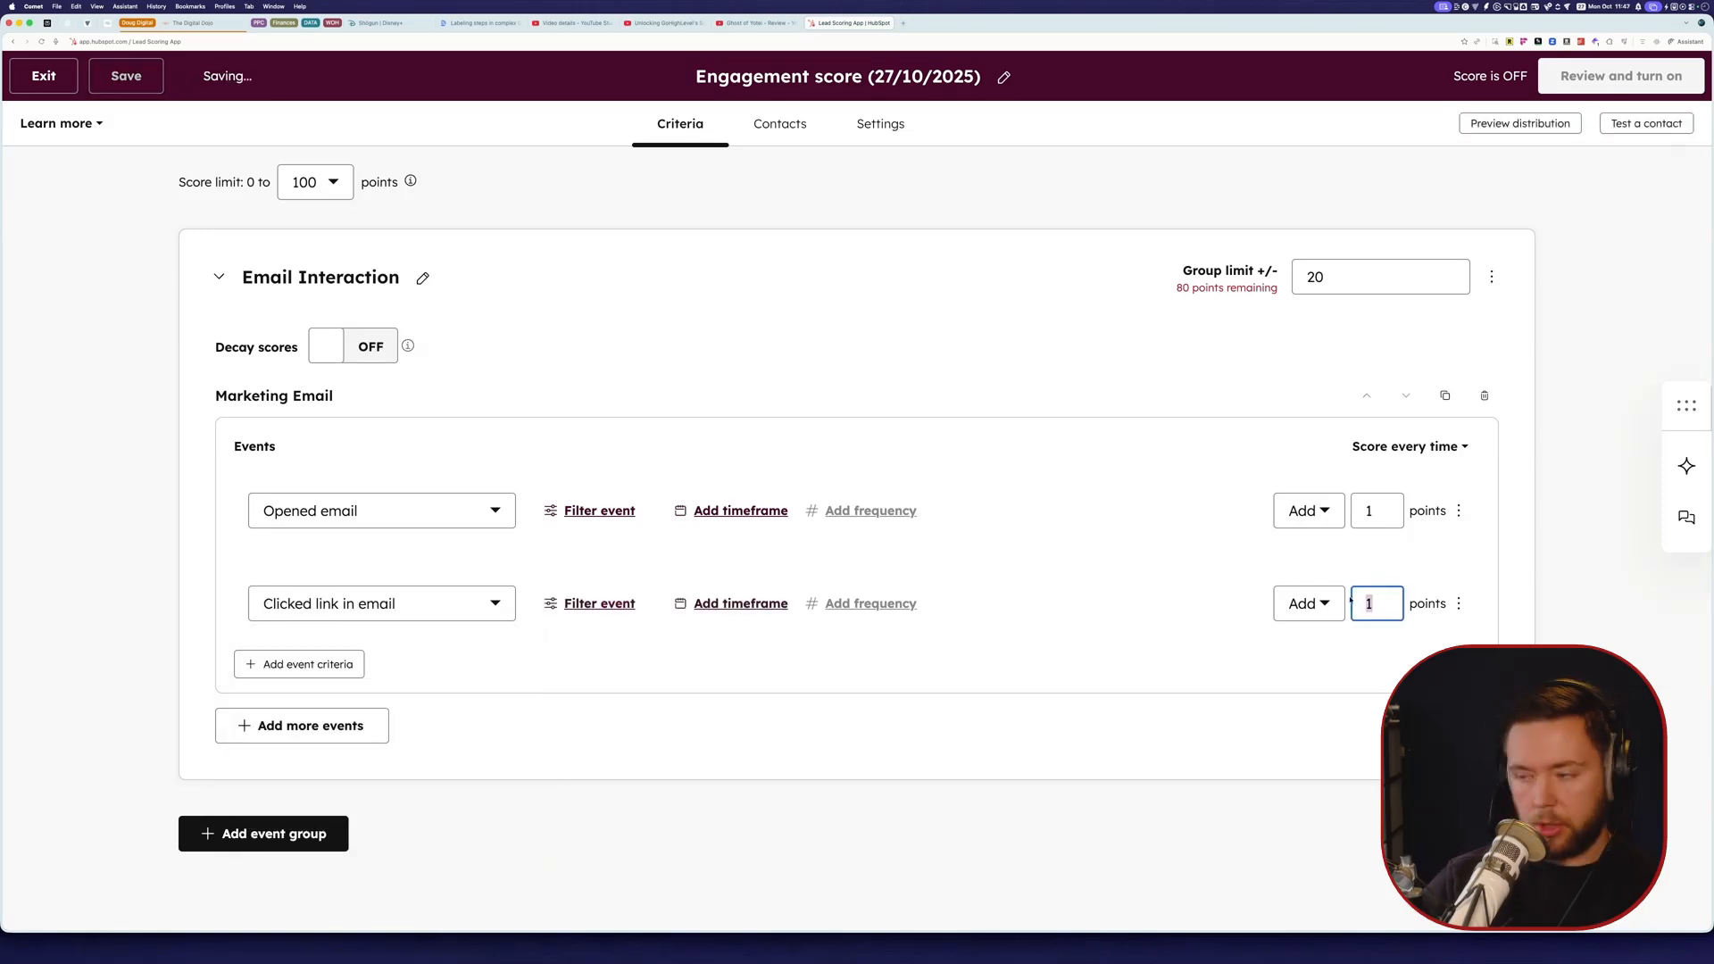
type("5")
left_click(1364, 648)
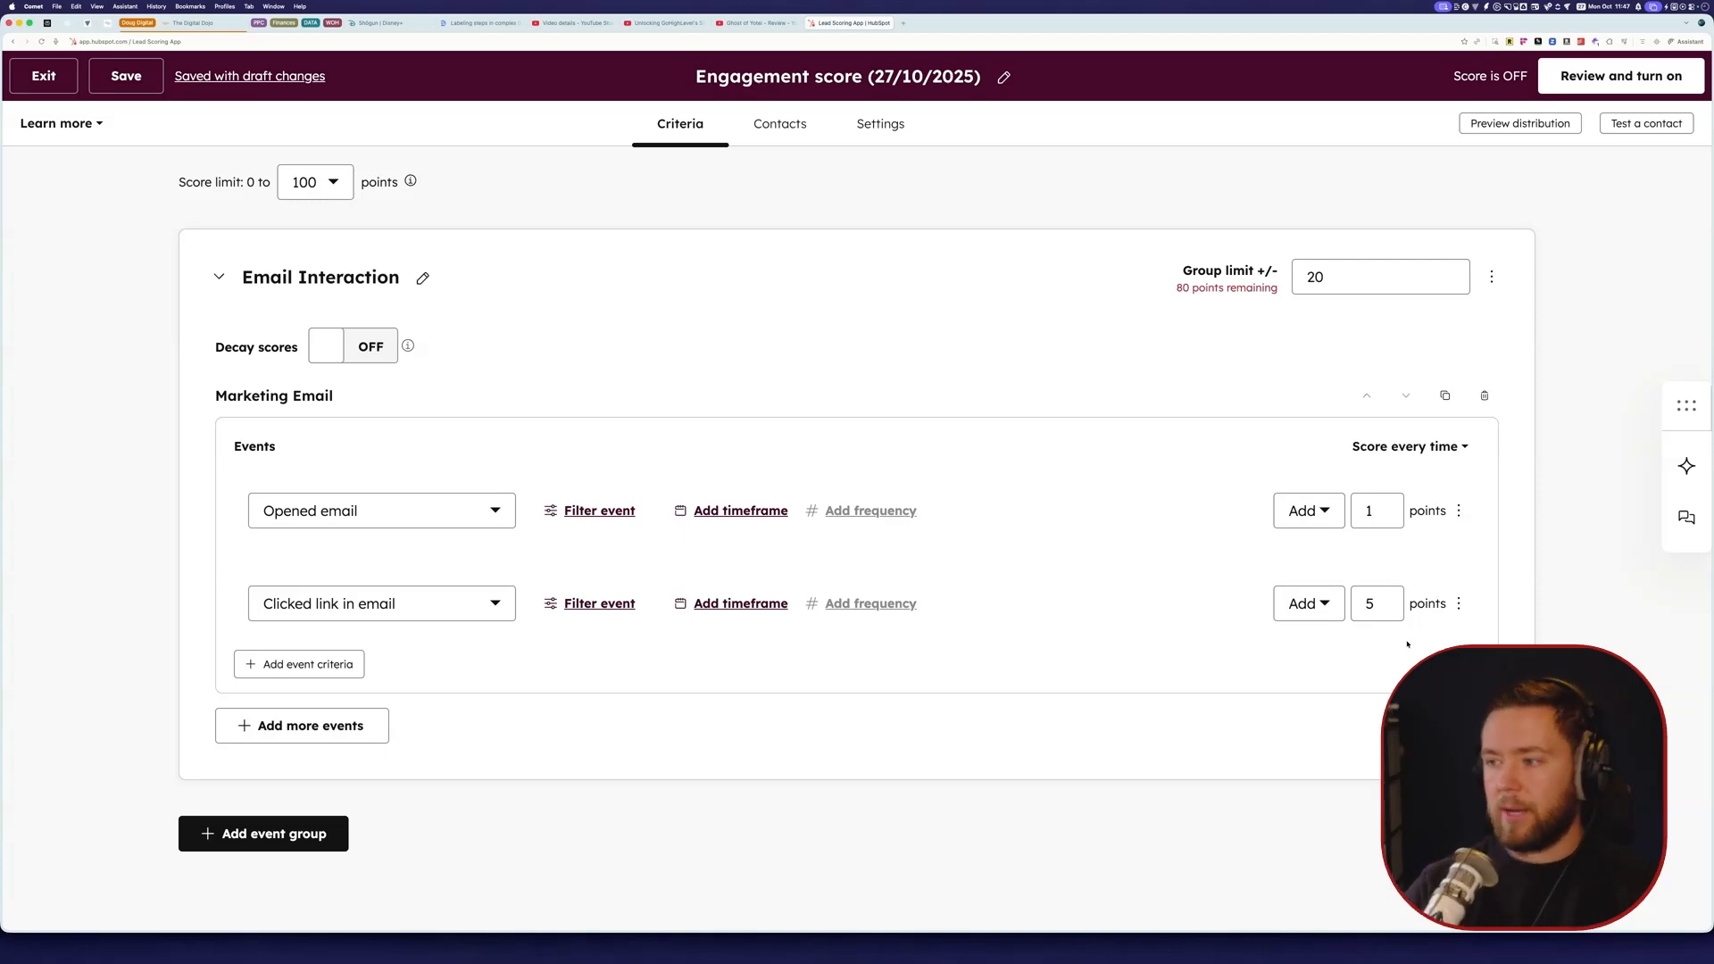
left_click(1459, 511)
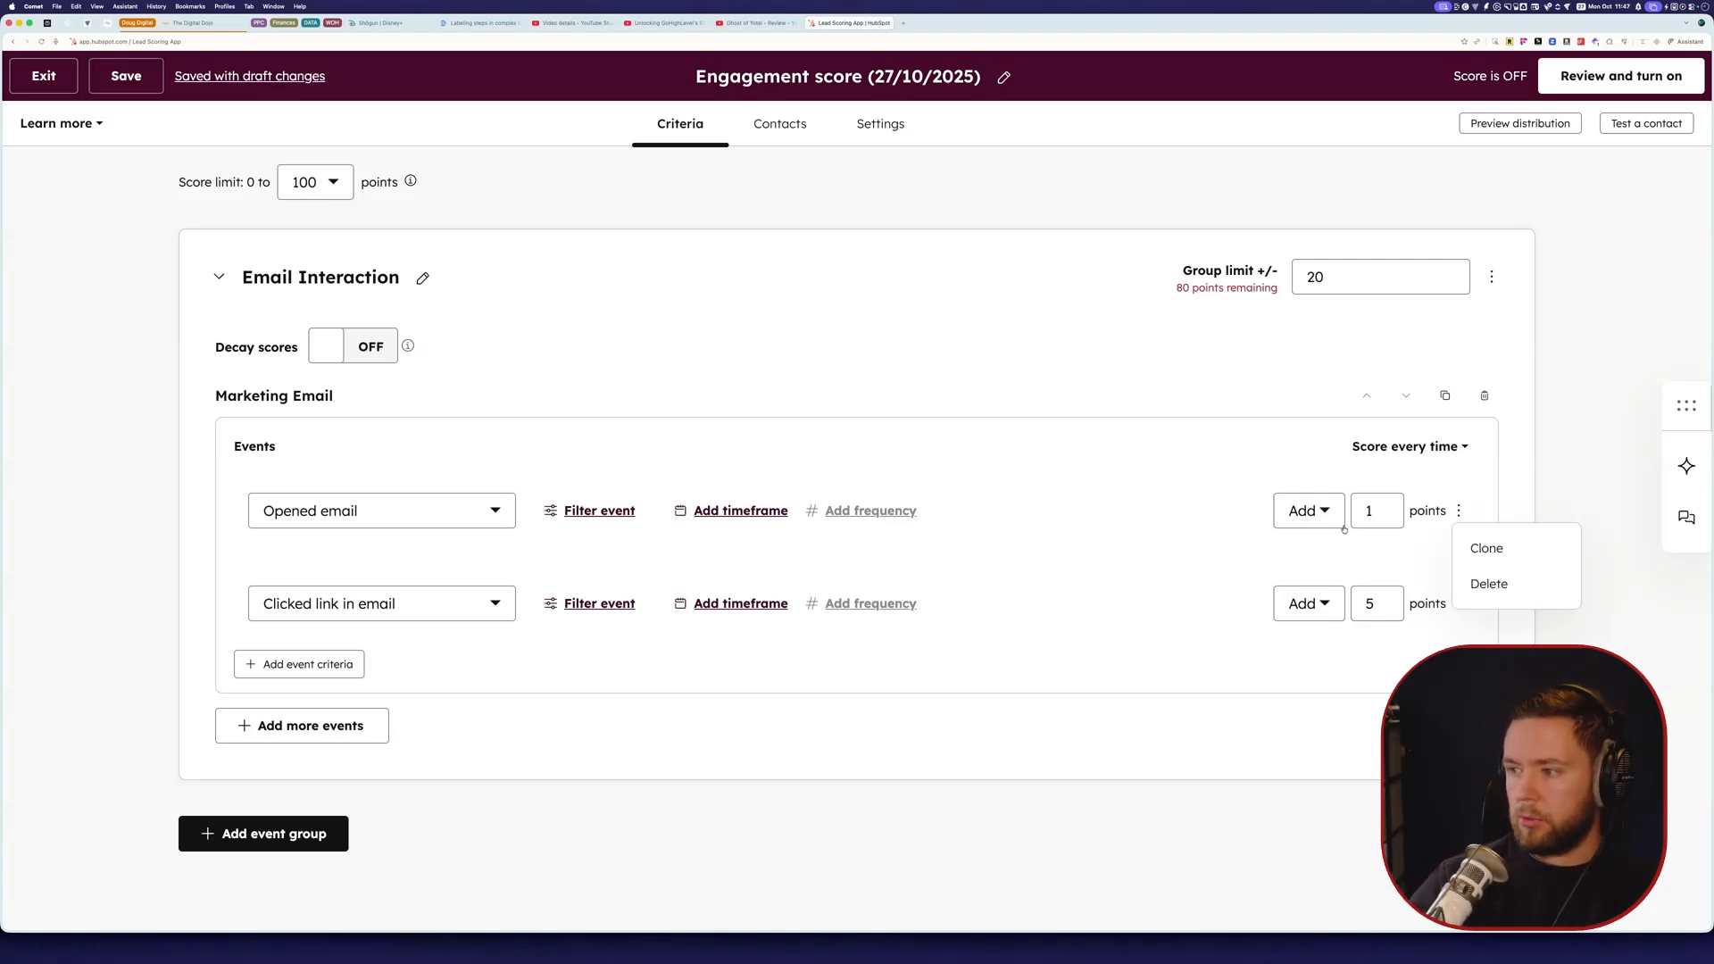
left_click(1305, 512)
left_click(1299, 560)
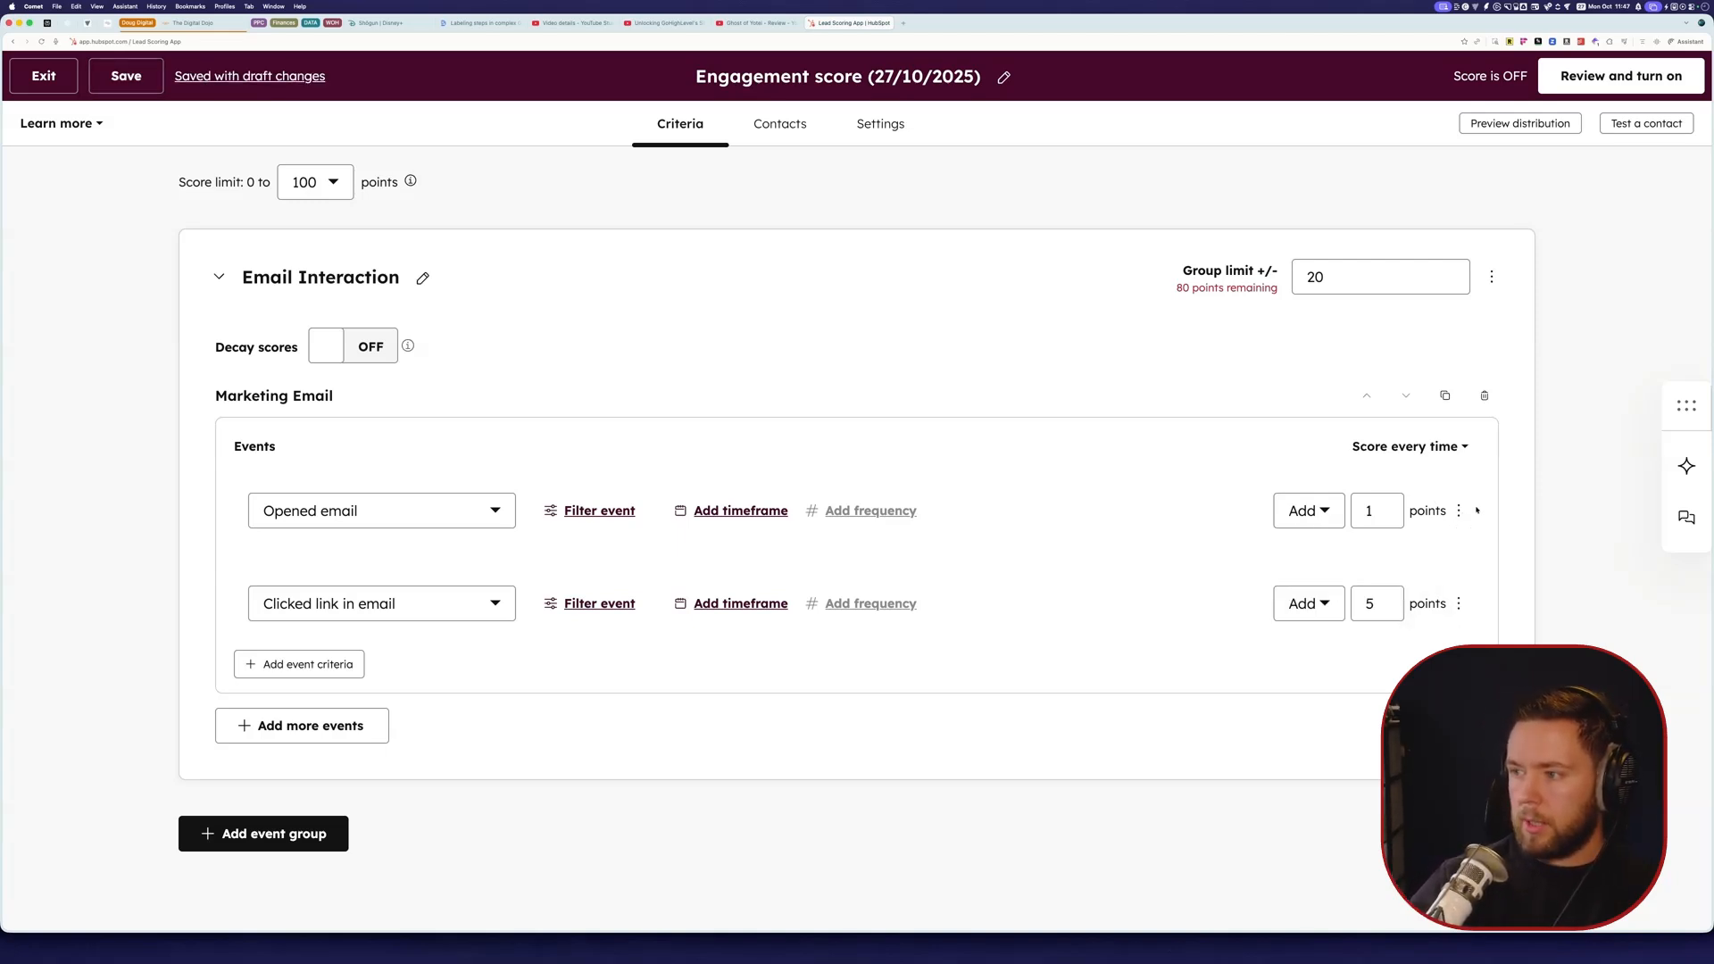
left_click(1461, 511)
left_click(1097, 534)
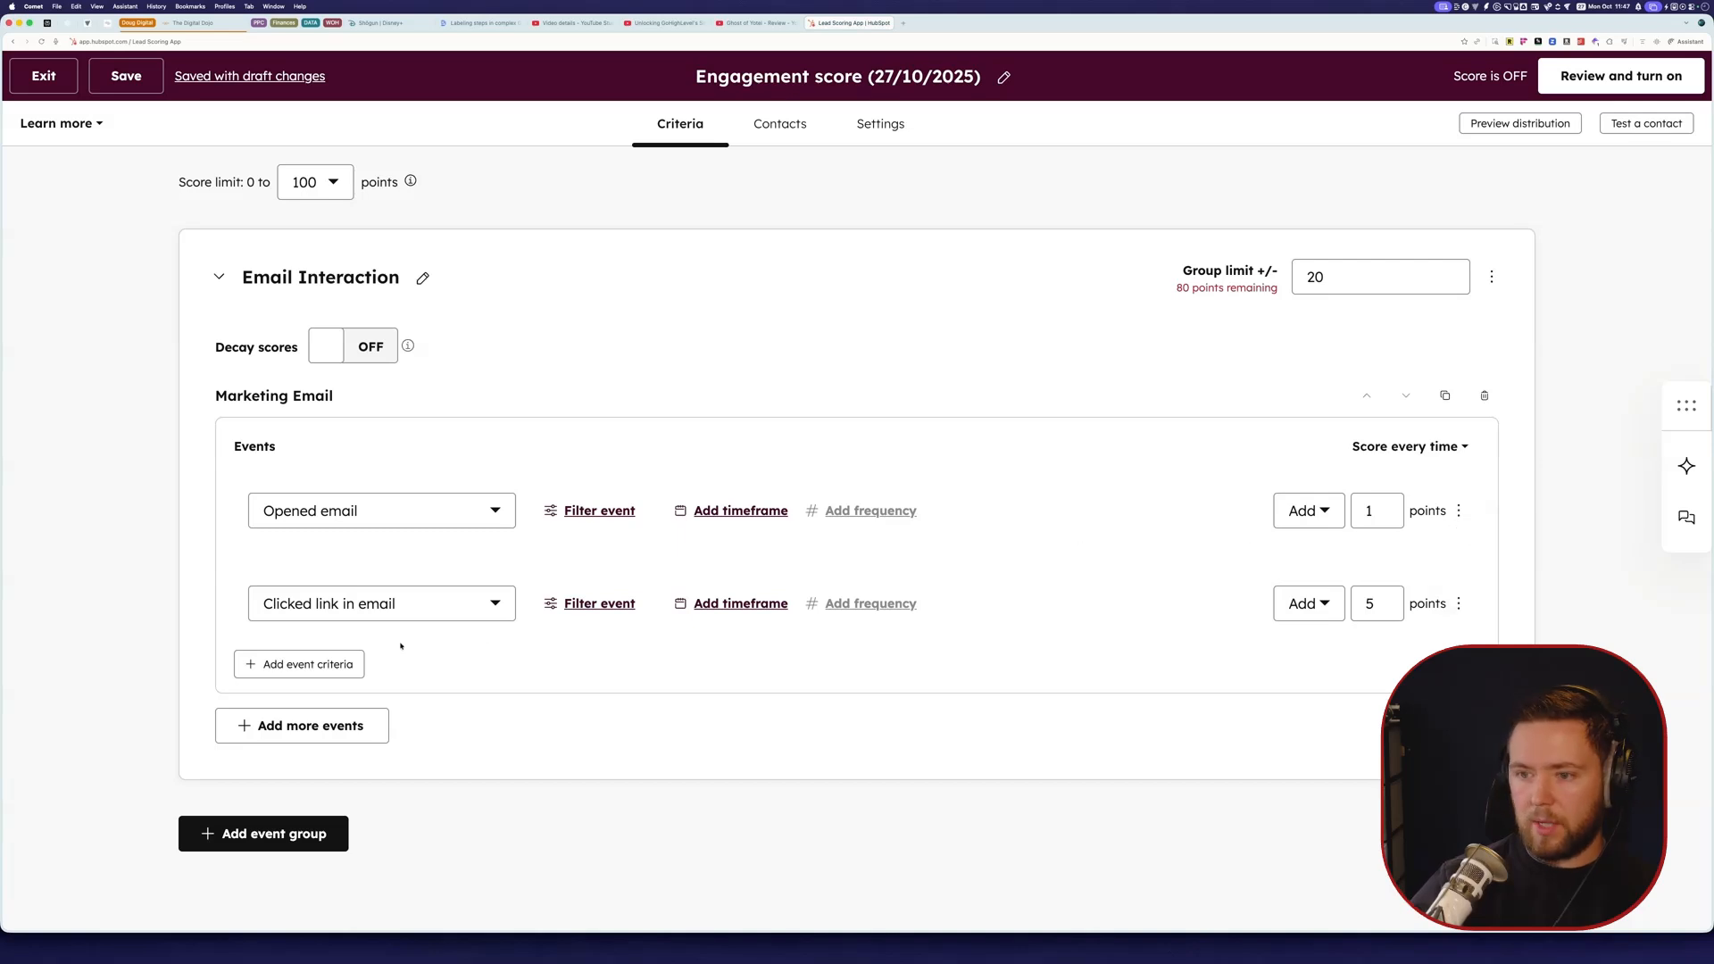
Step: Add a third event criterion for Email bounced to the Marketing Email events
left_click(344, 664)
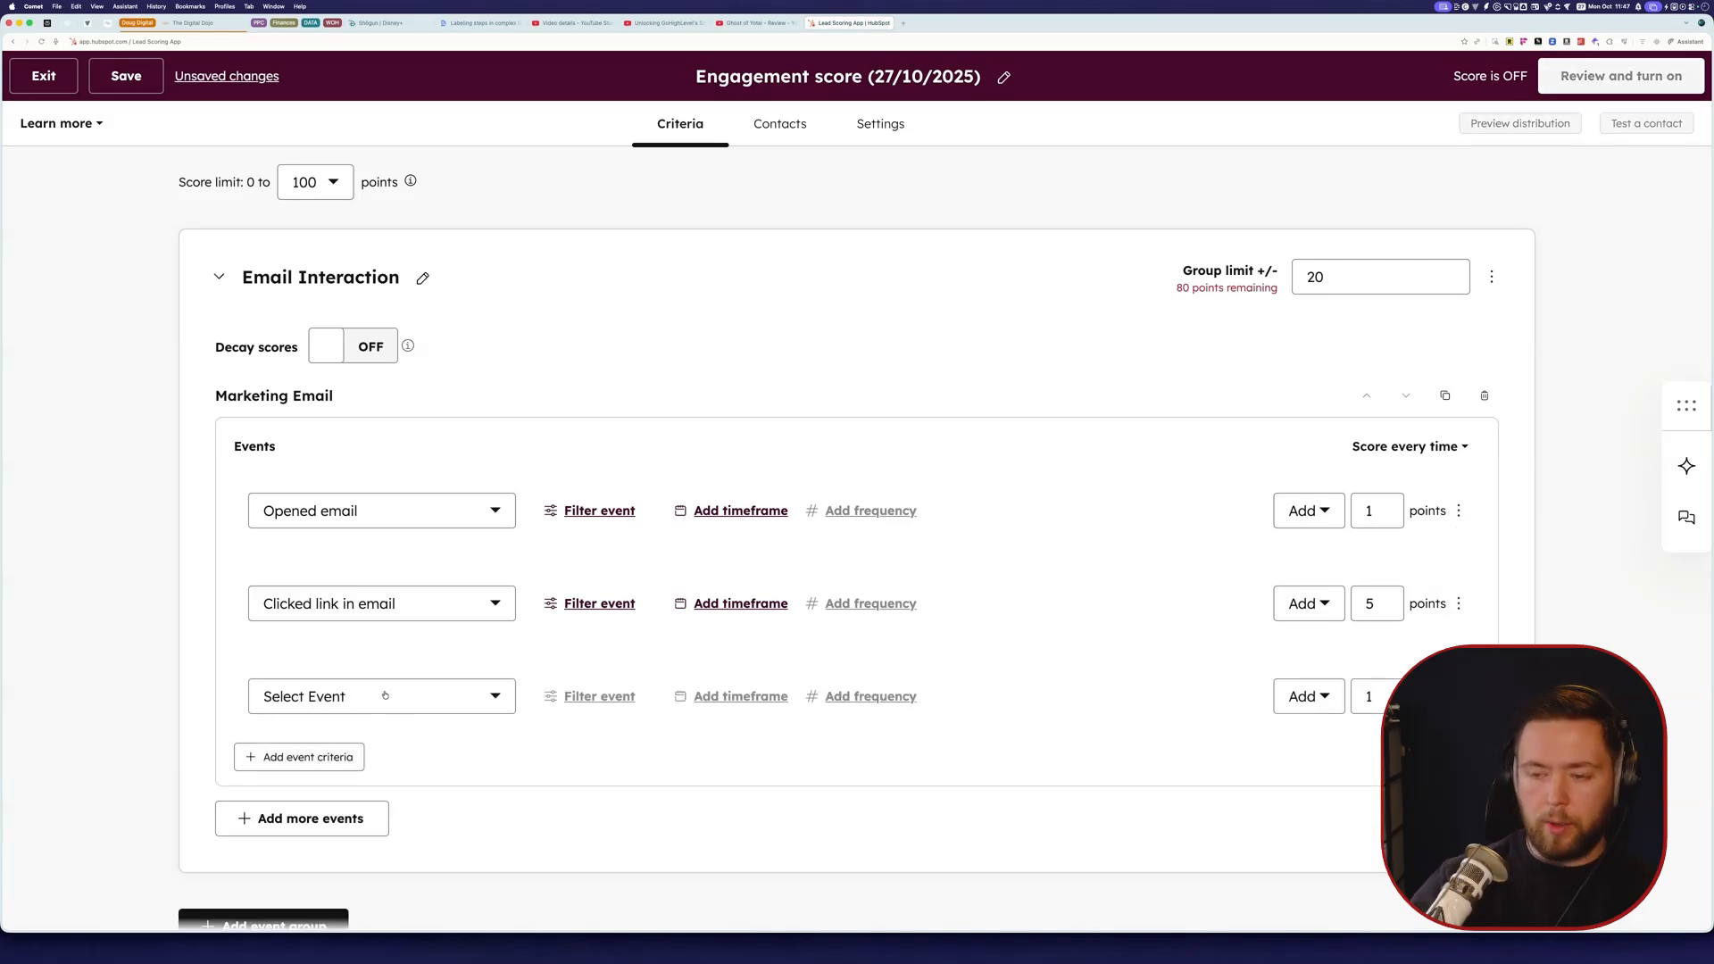
left_click(384, 695)
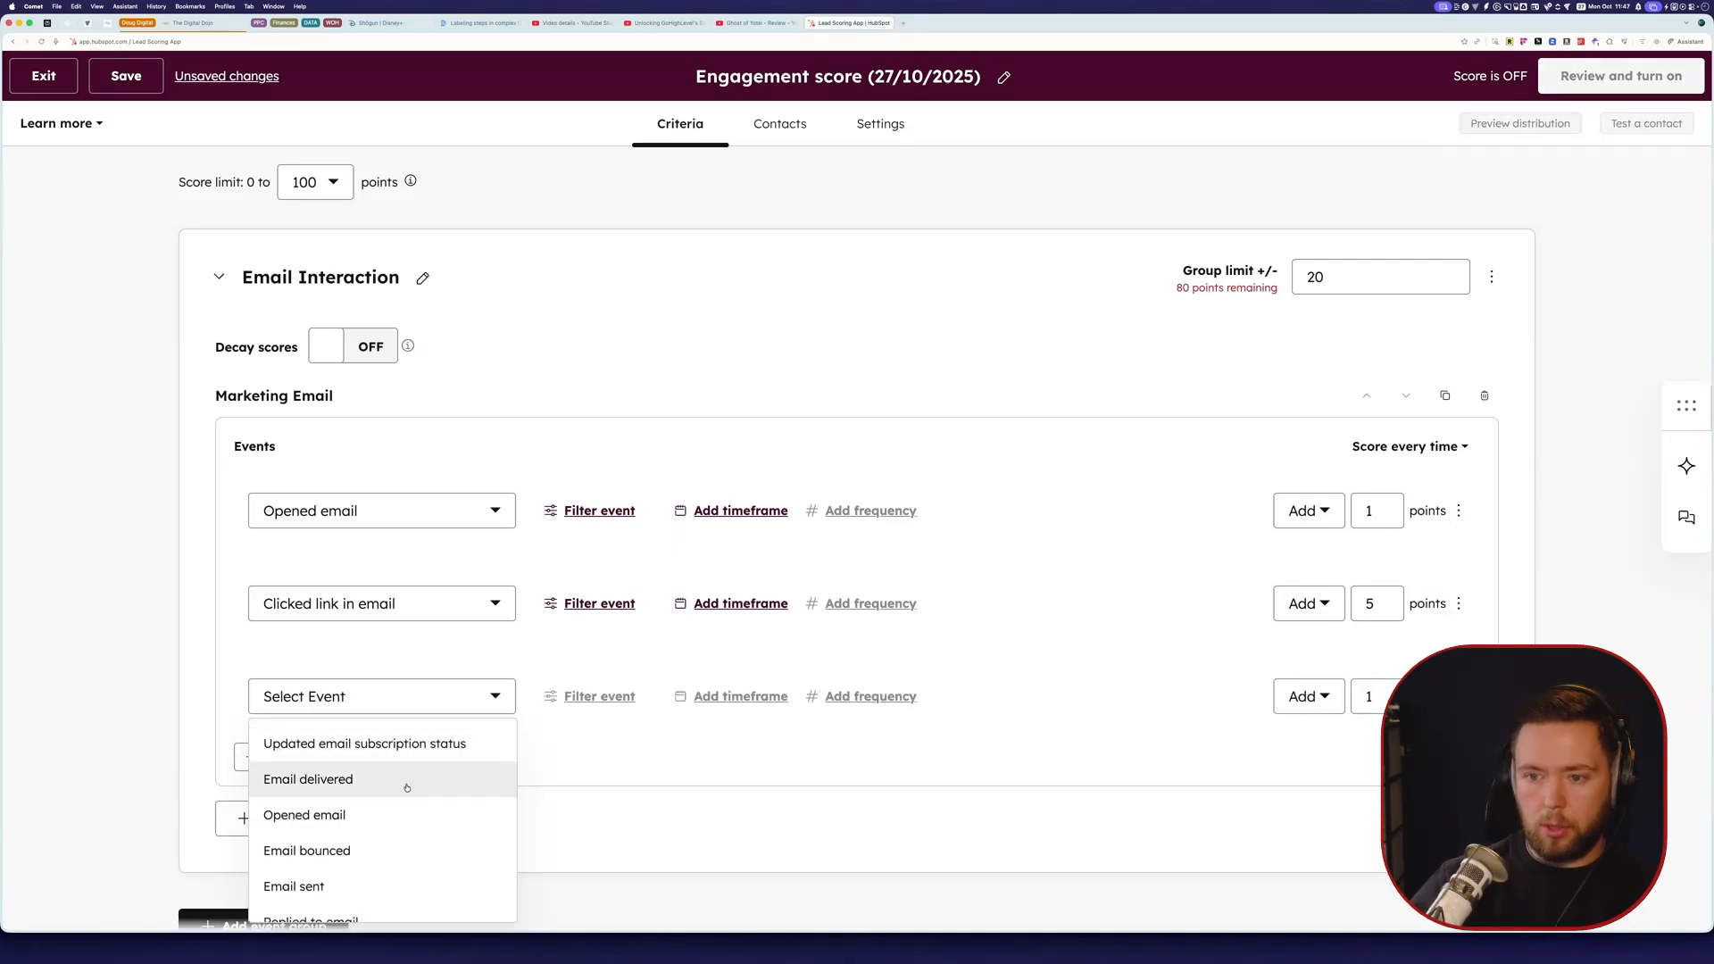
scroll(412, 810, "down", 1)
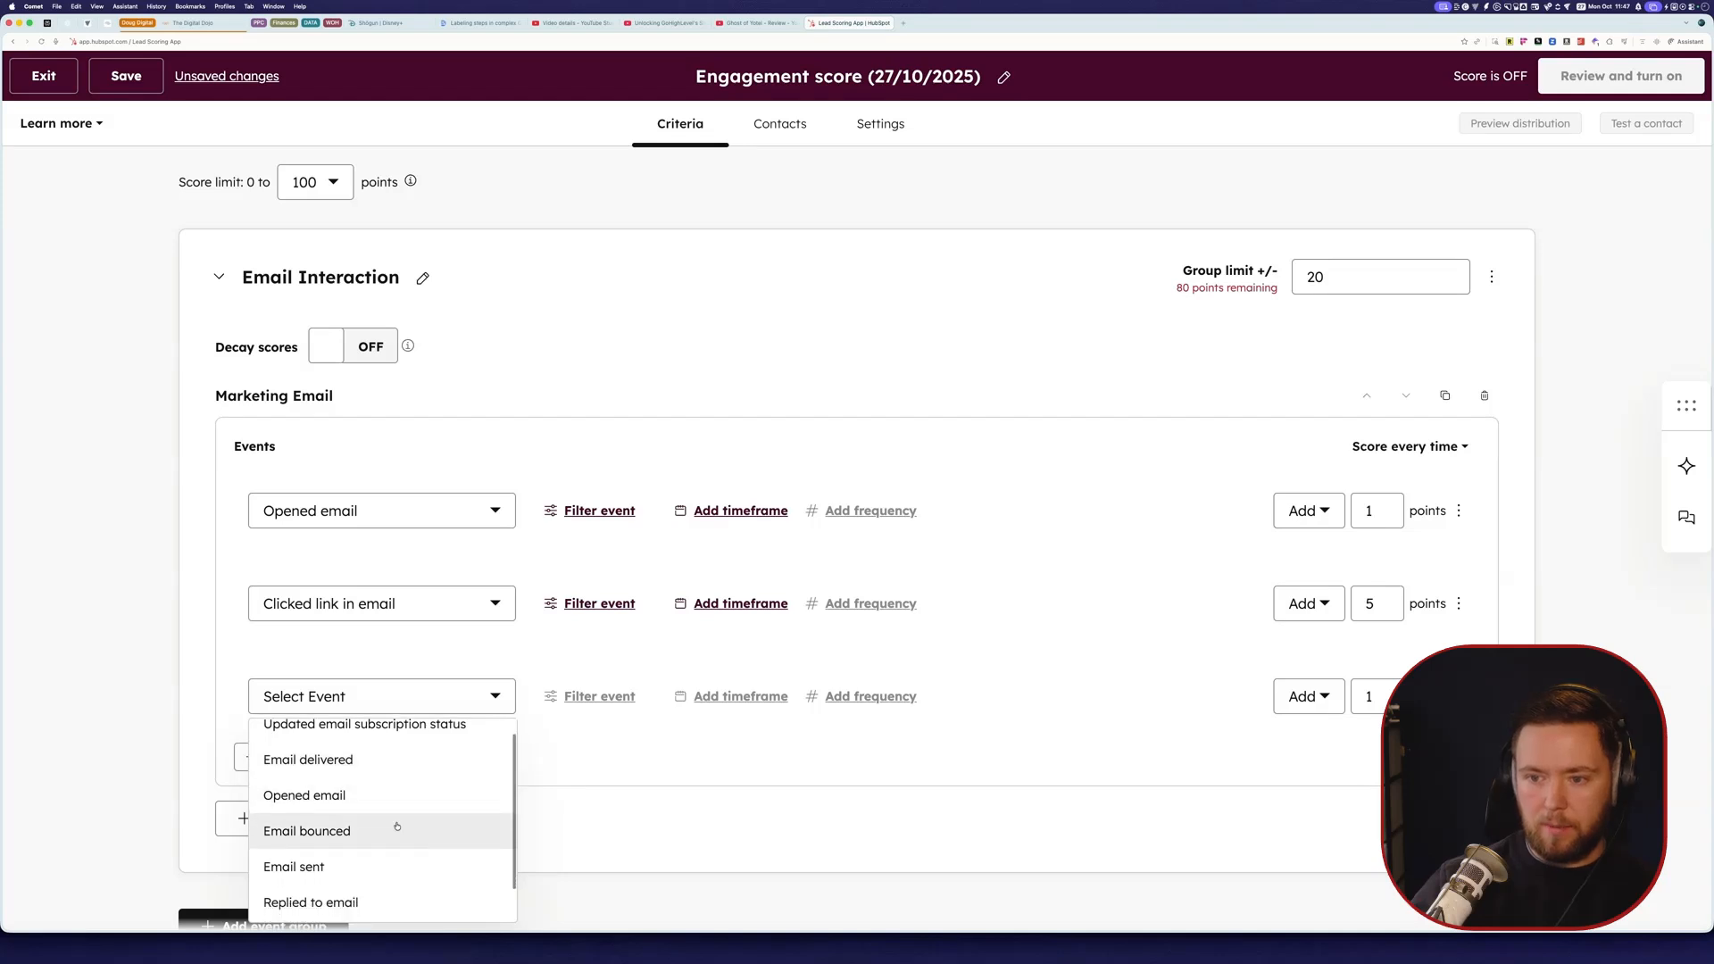
left_click(366, 838)
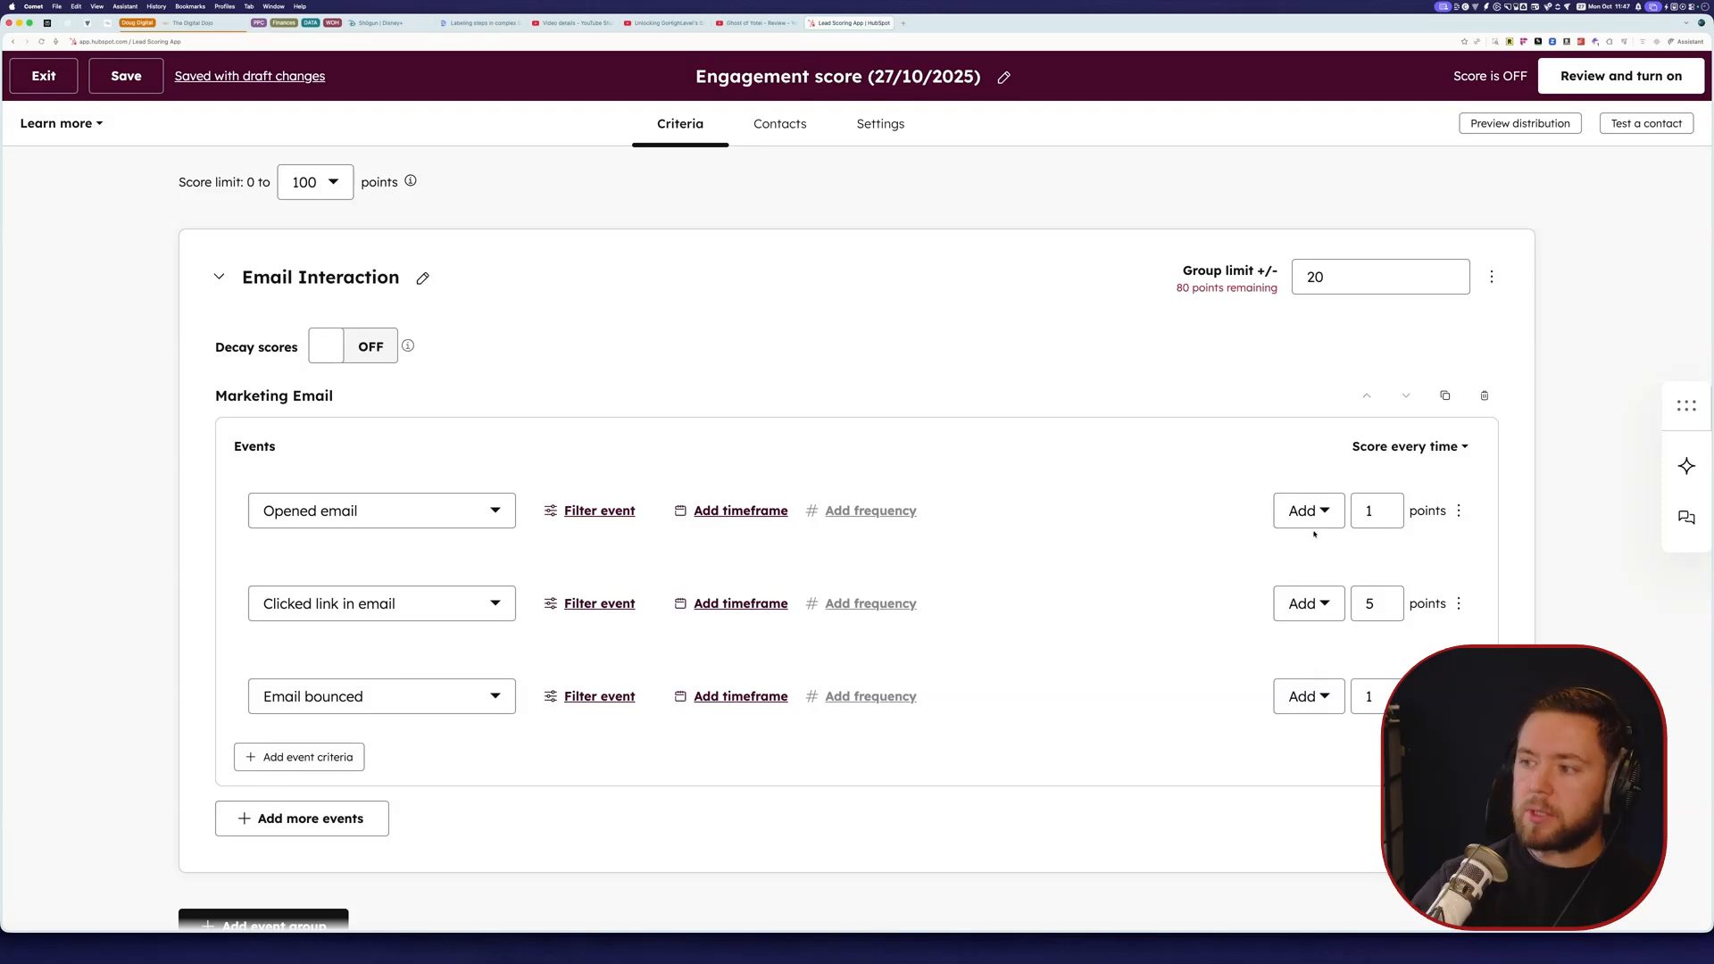
left_click_drag(1381, 511, 1358, 511)
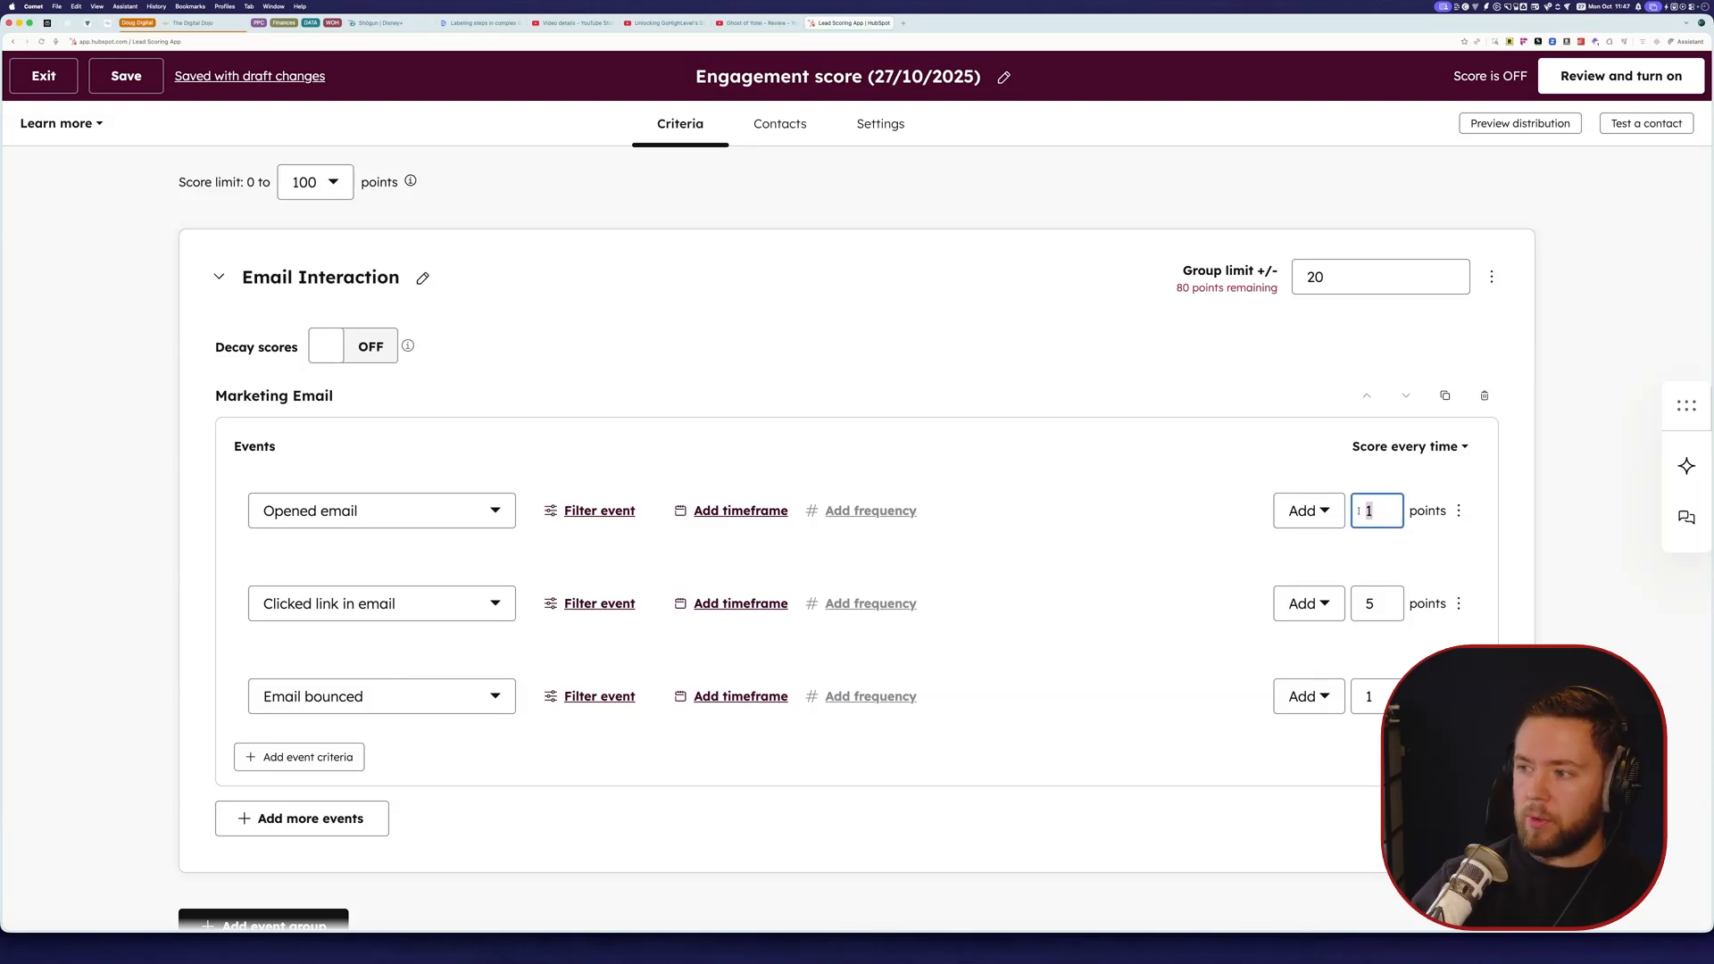
left_click(1308, 518)
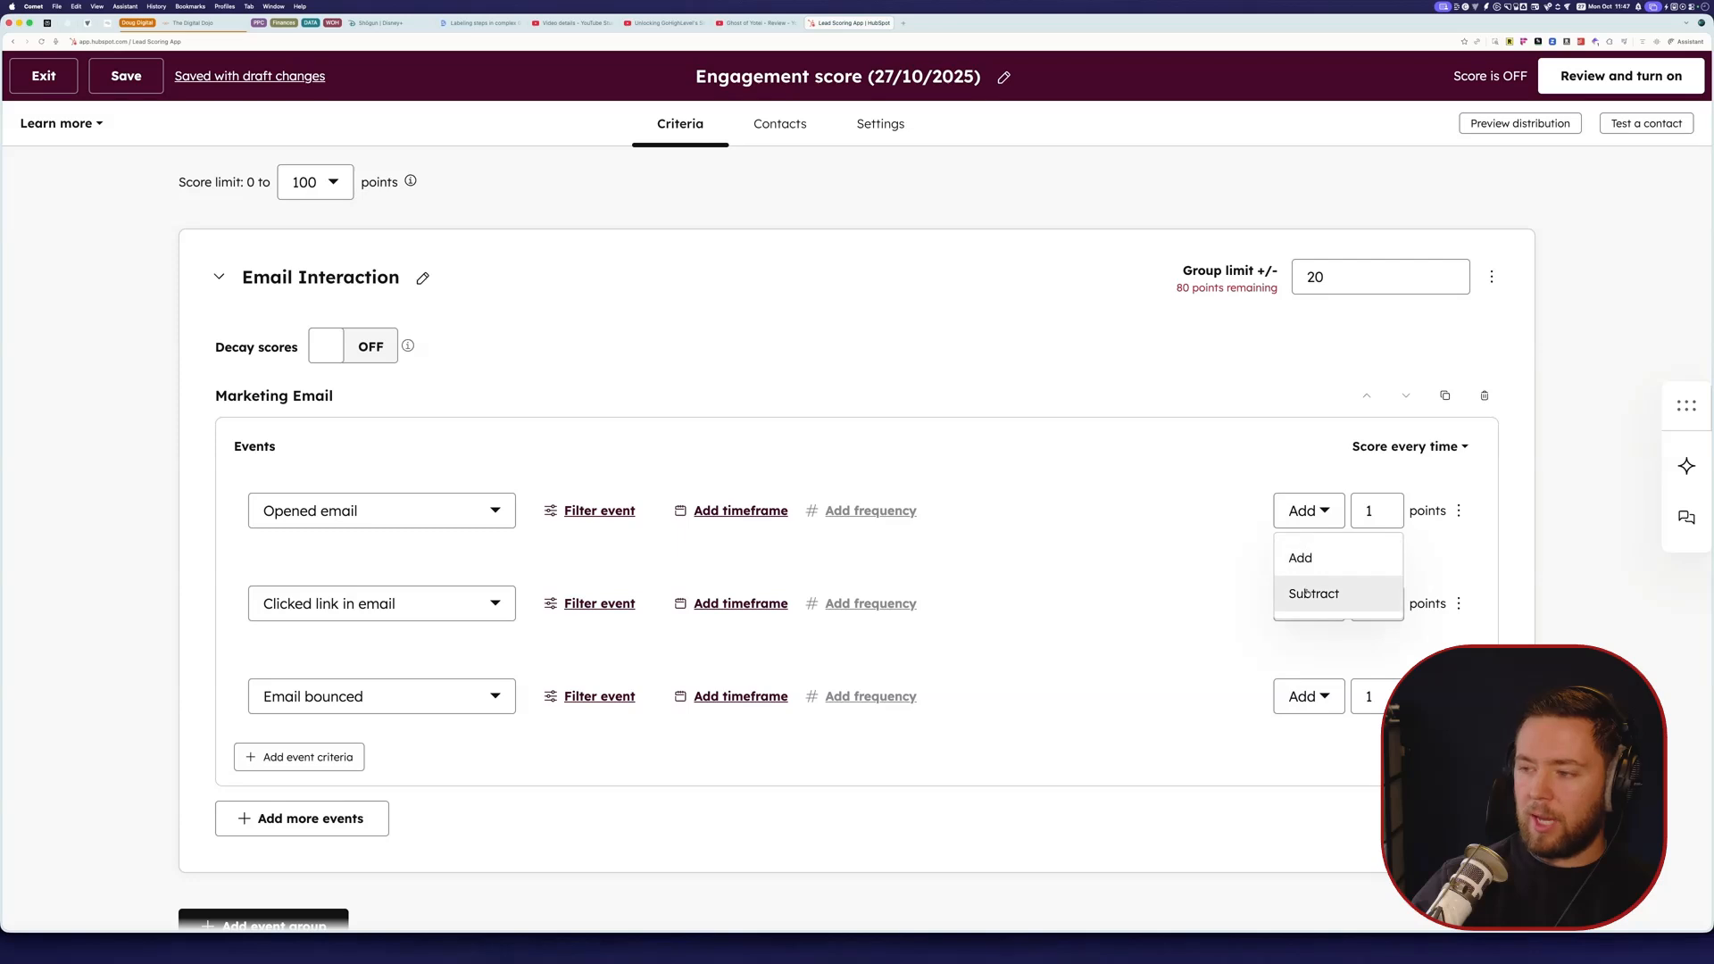
left_click(1175, 568)
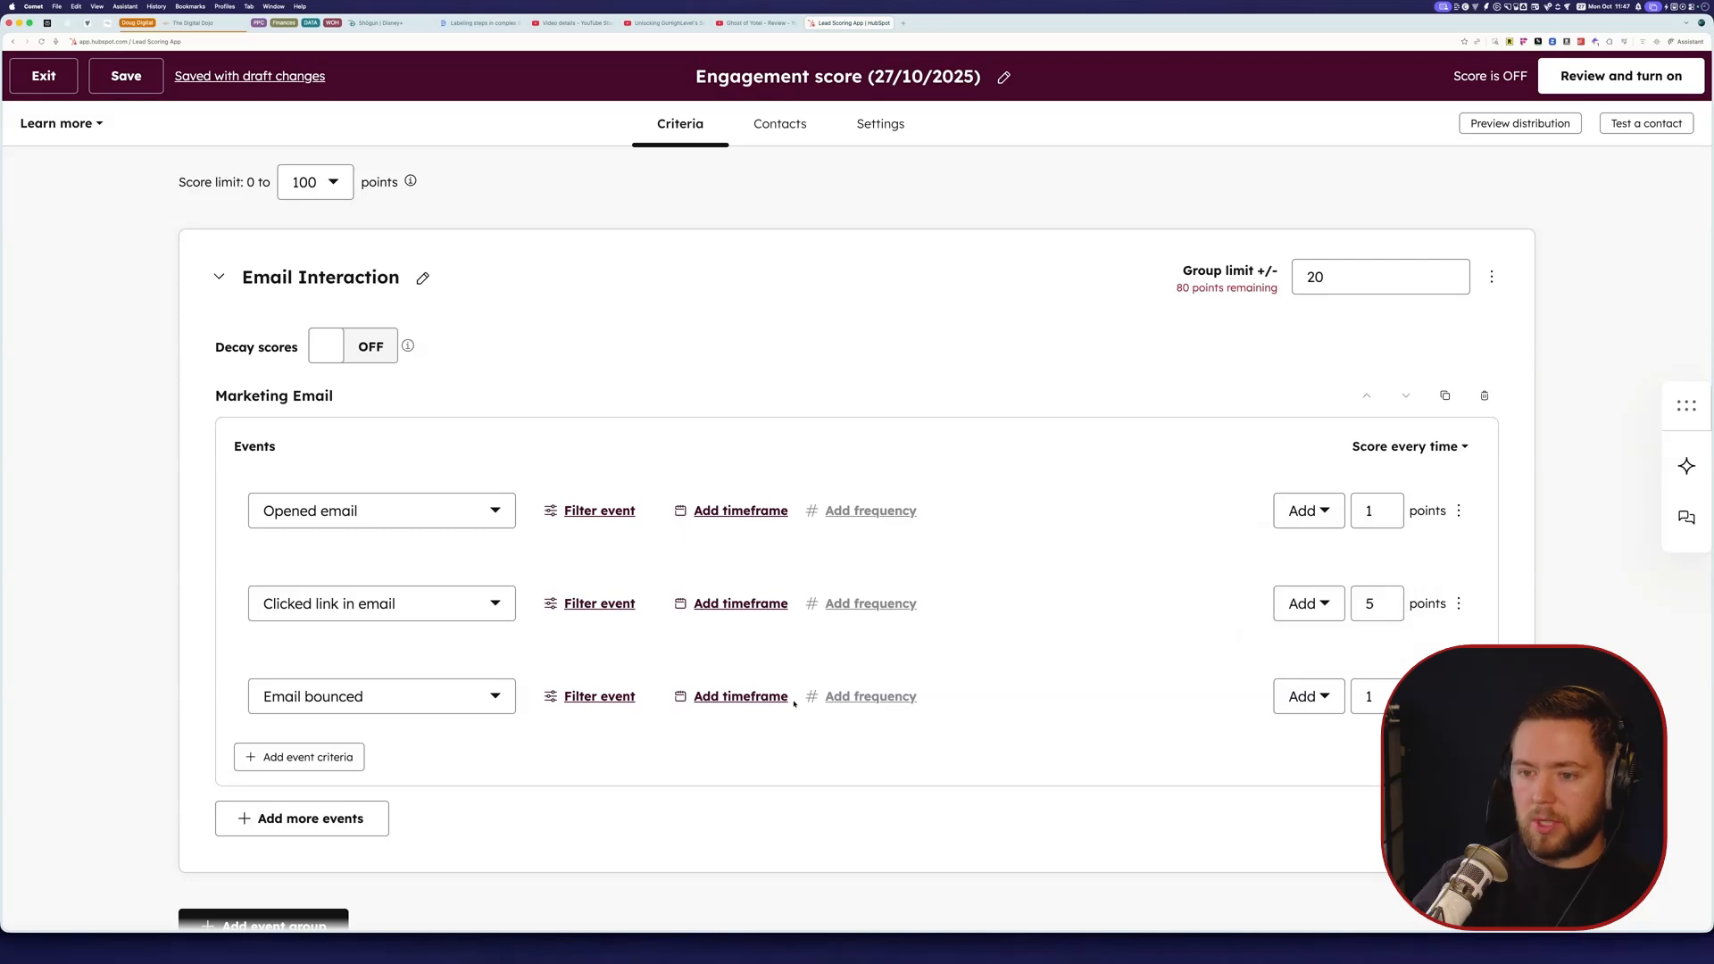
Step: Make the Email bounced event subtract 20 points
left_click(1286, 705)
left_click(1320, 786)
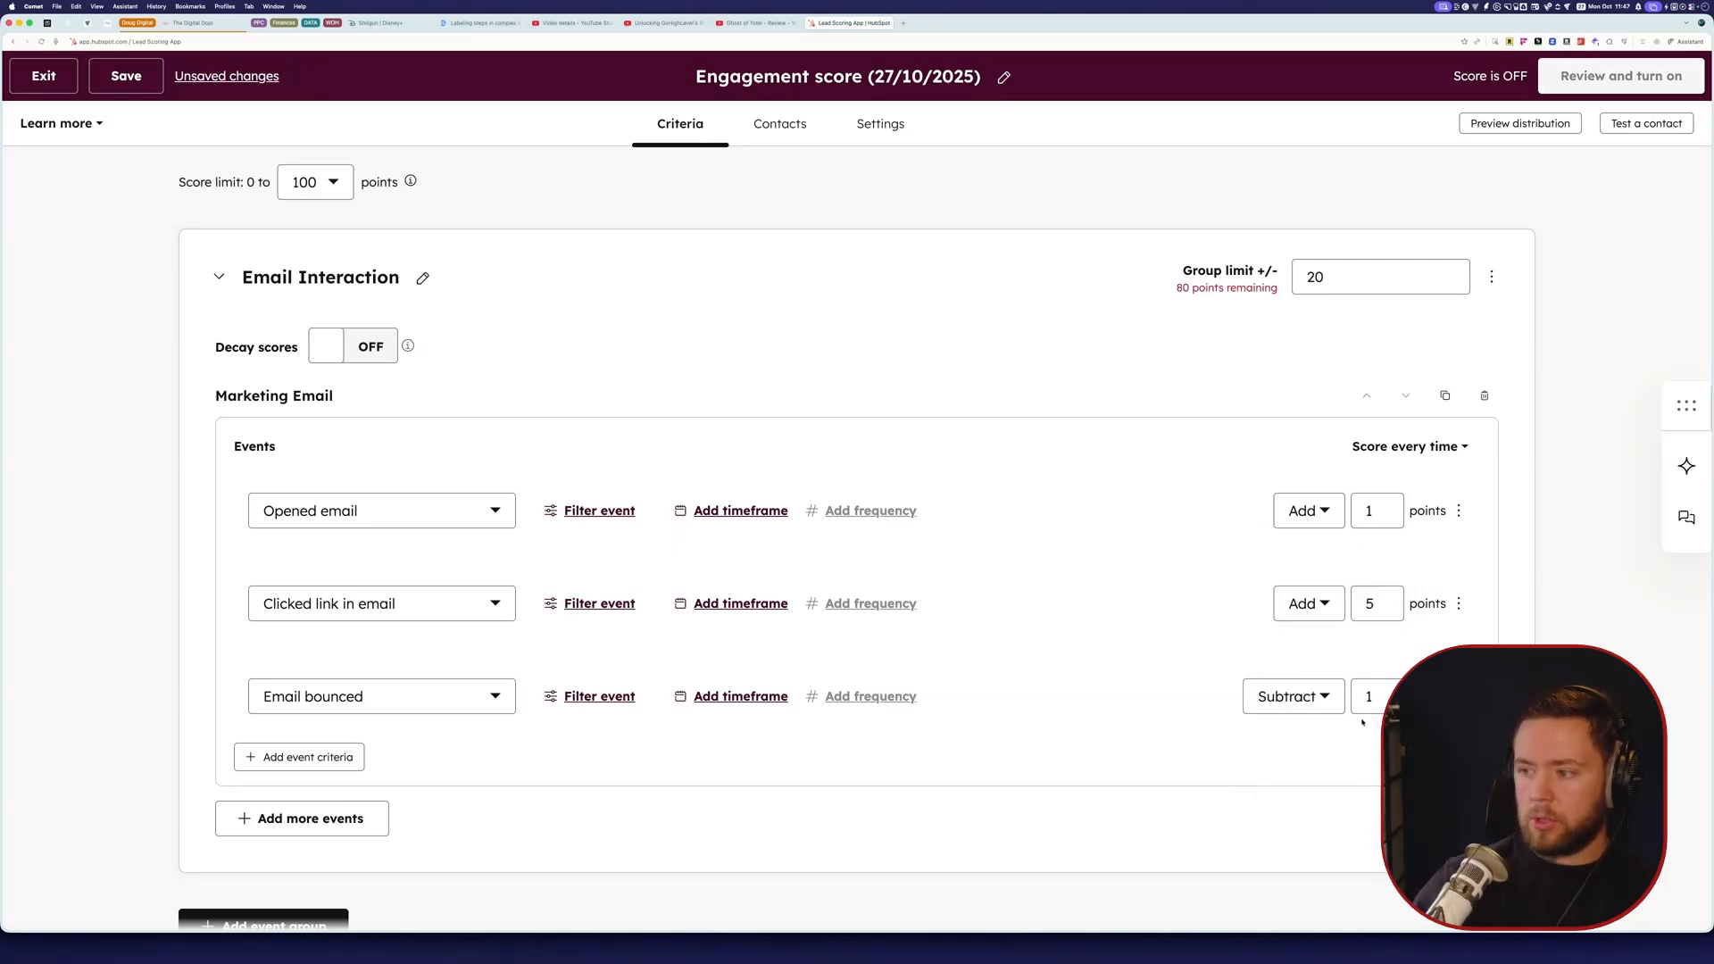
double_click(1382, 688)
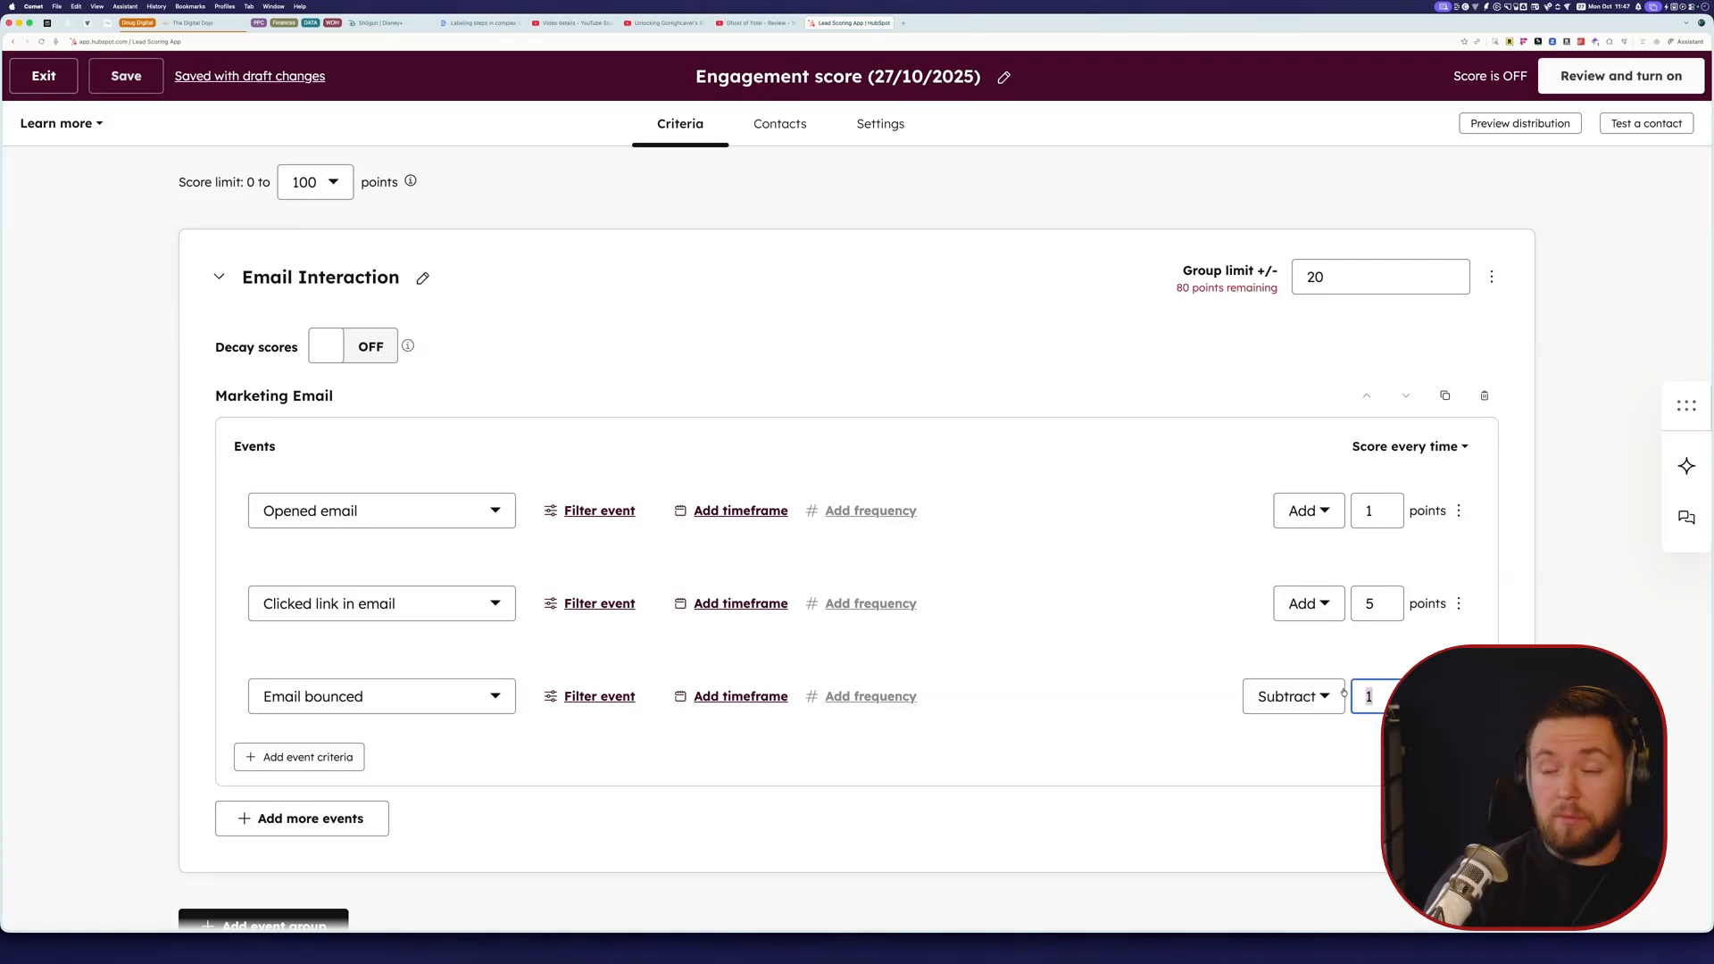
type("2")
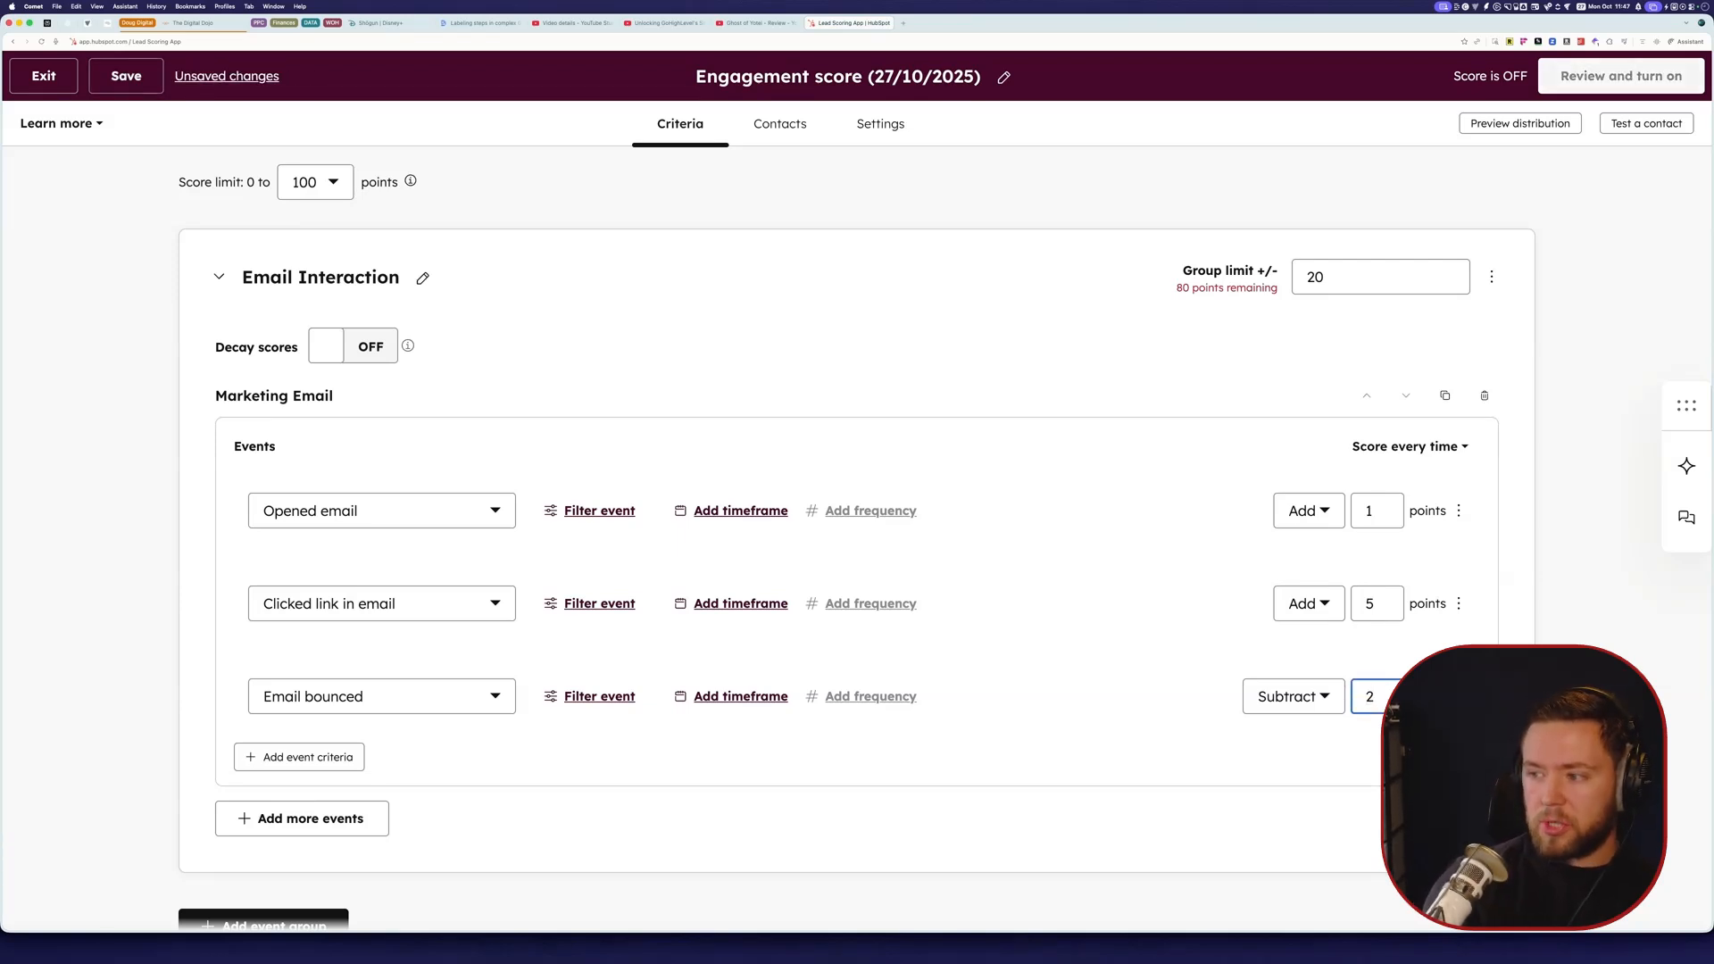
type("0")
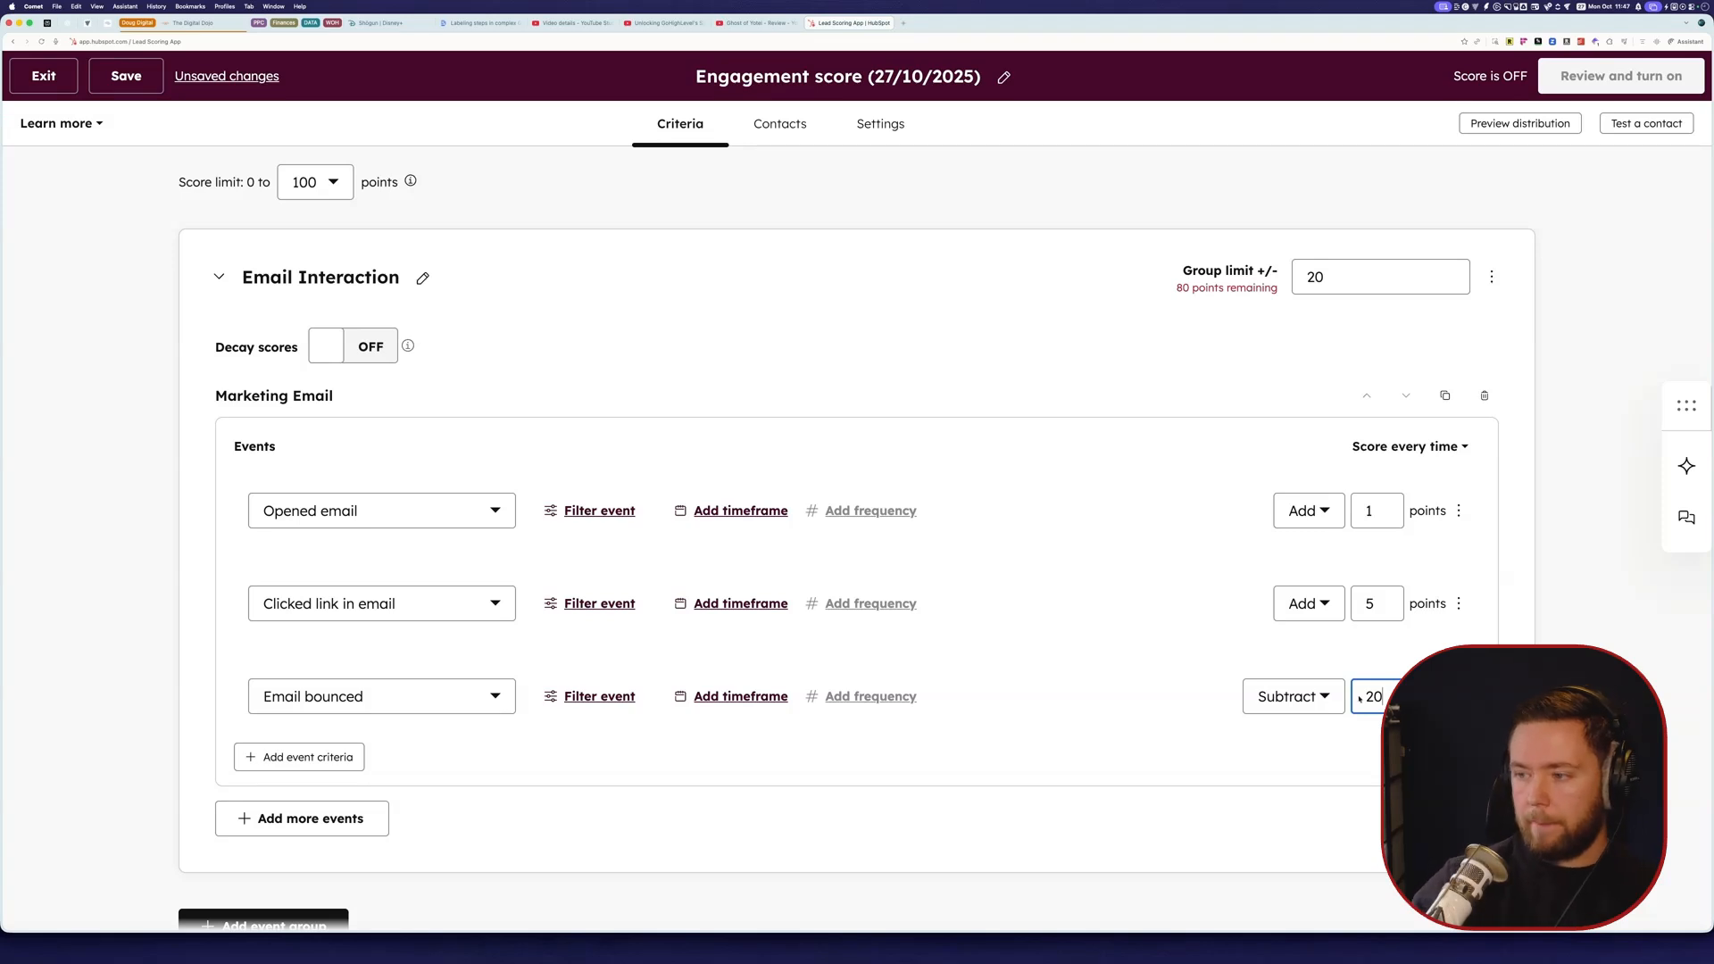
left_click(1486, 614)
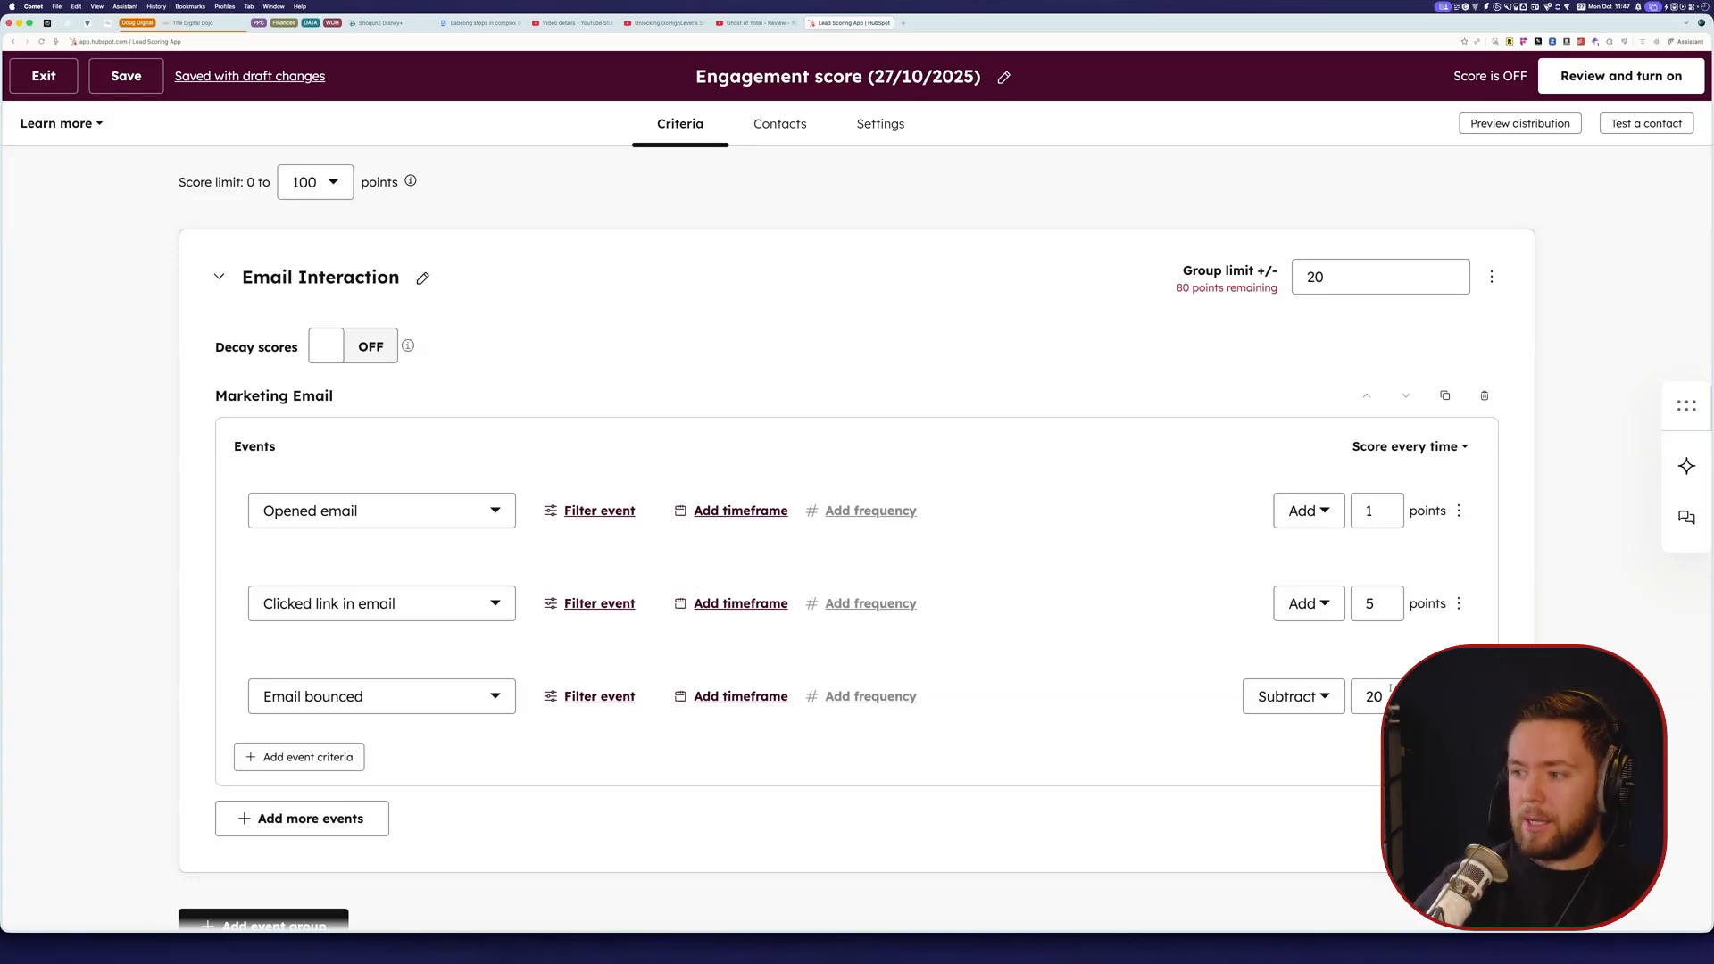
double_click(1379, 695)
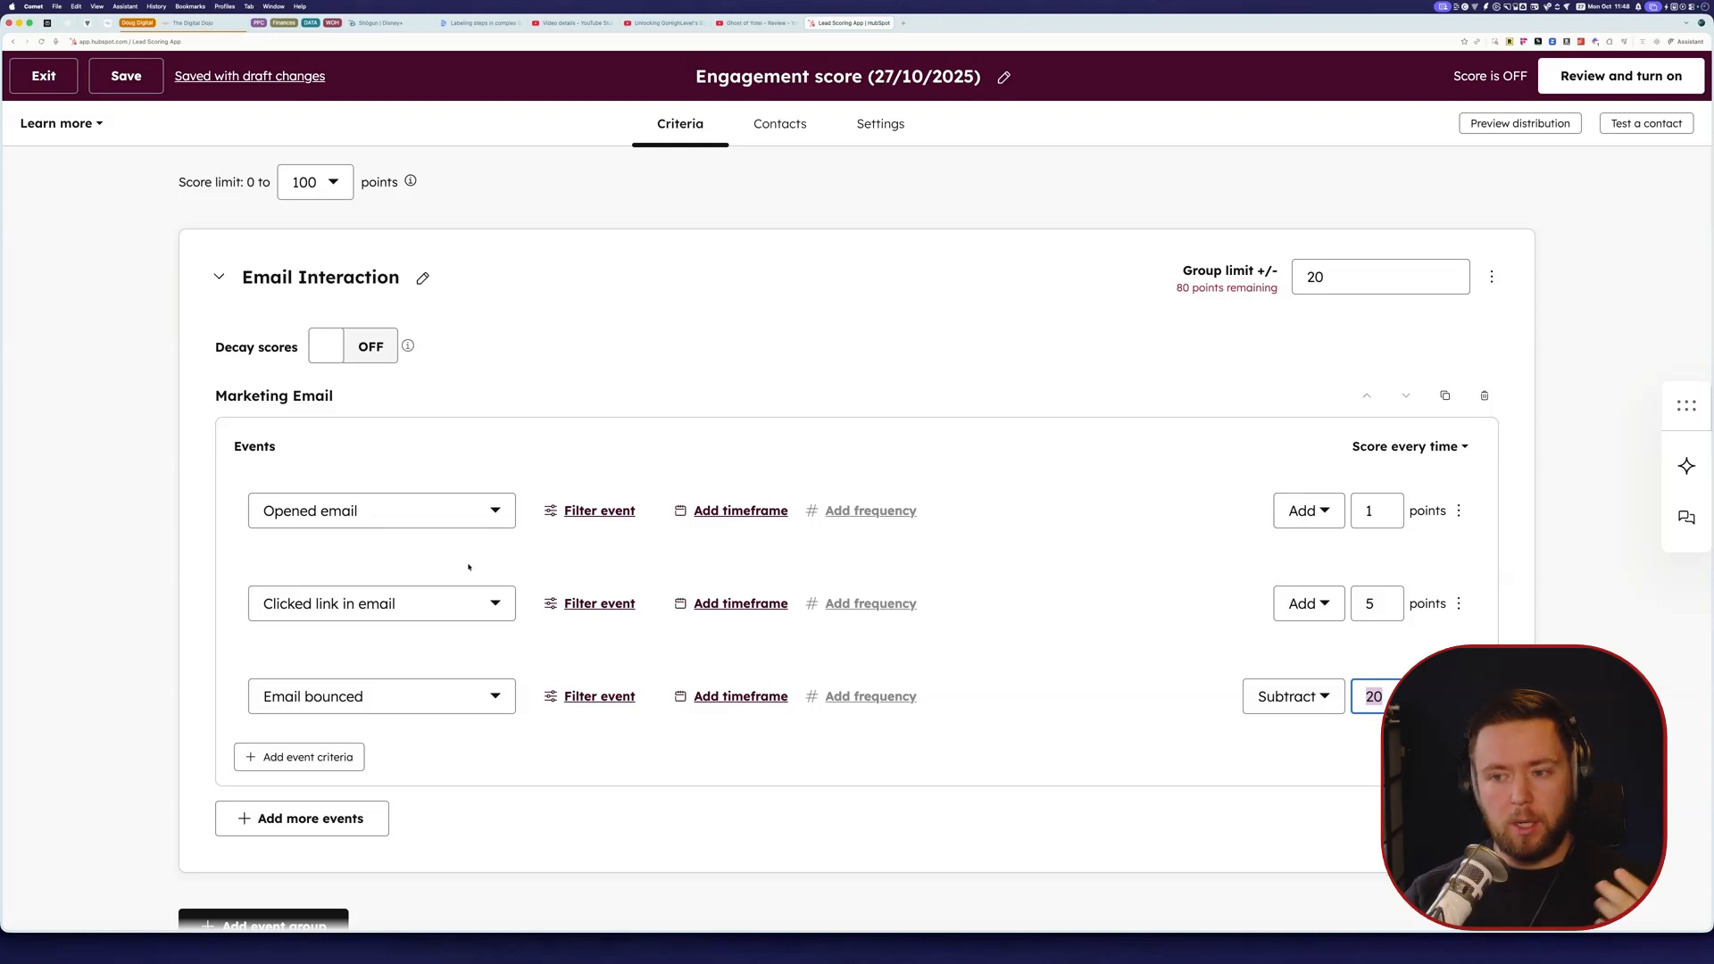
left_click(1276, 697)
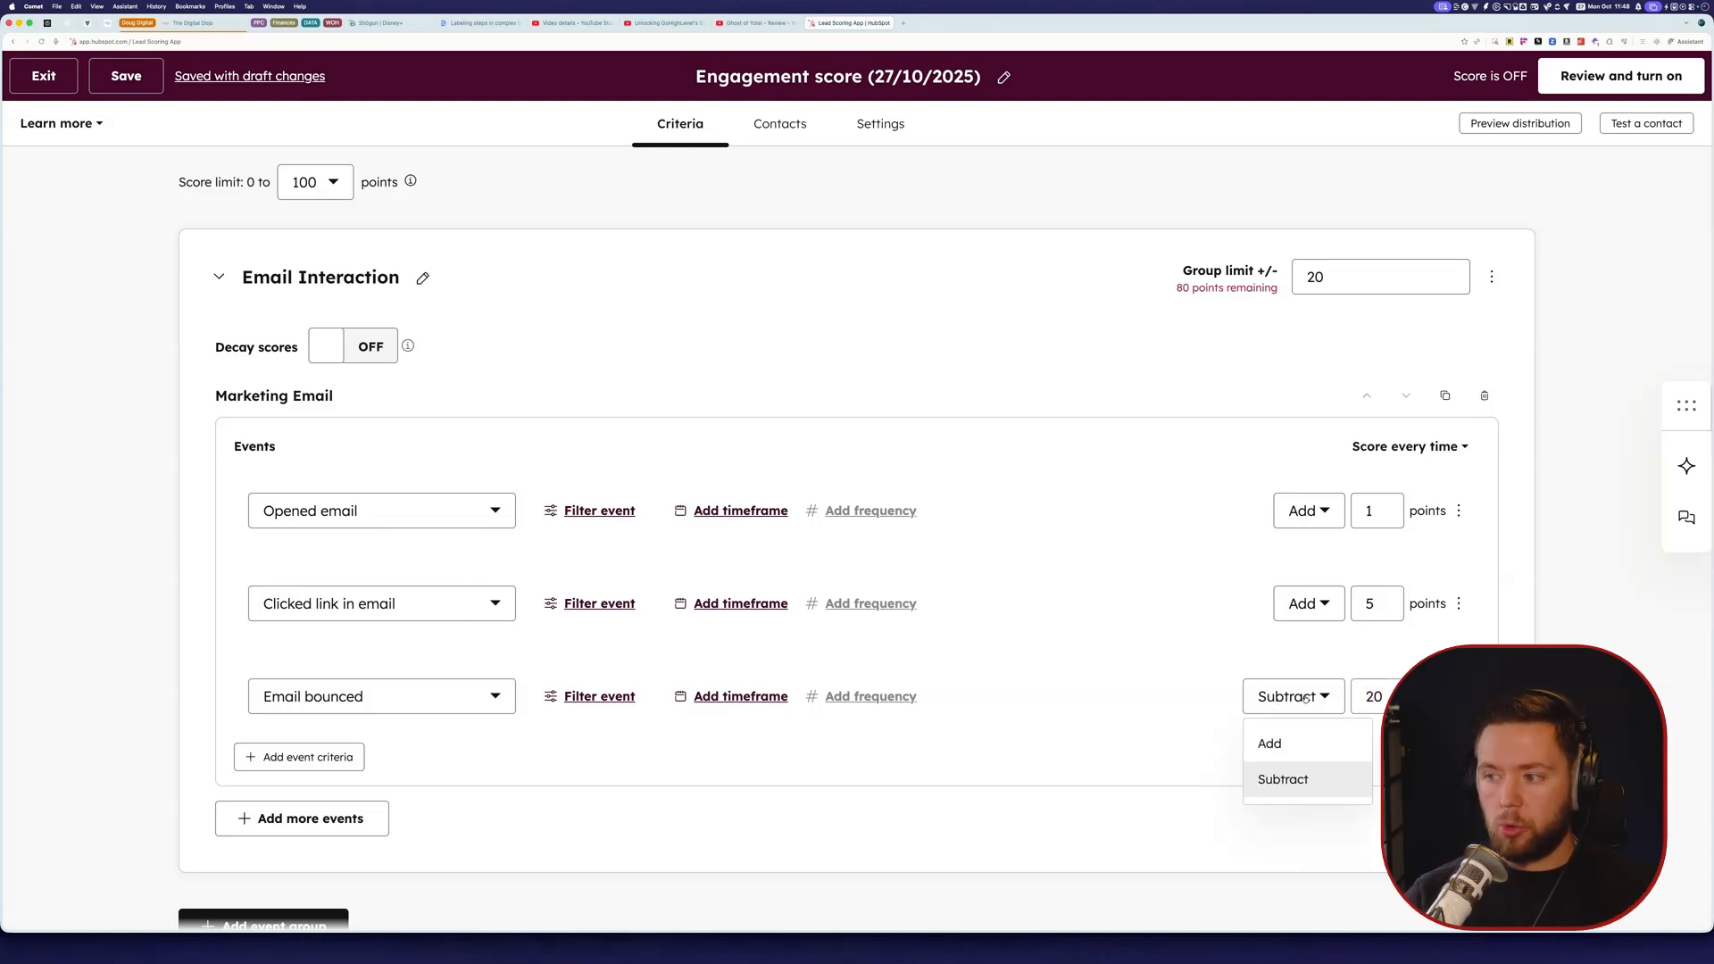
left_click(1261, 697)
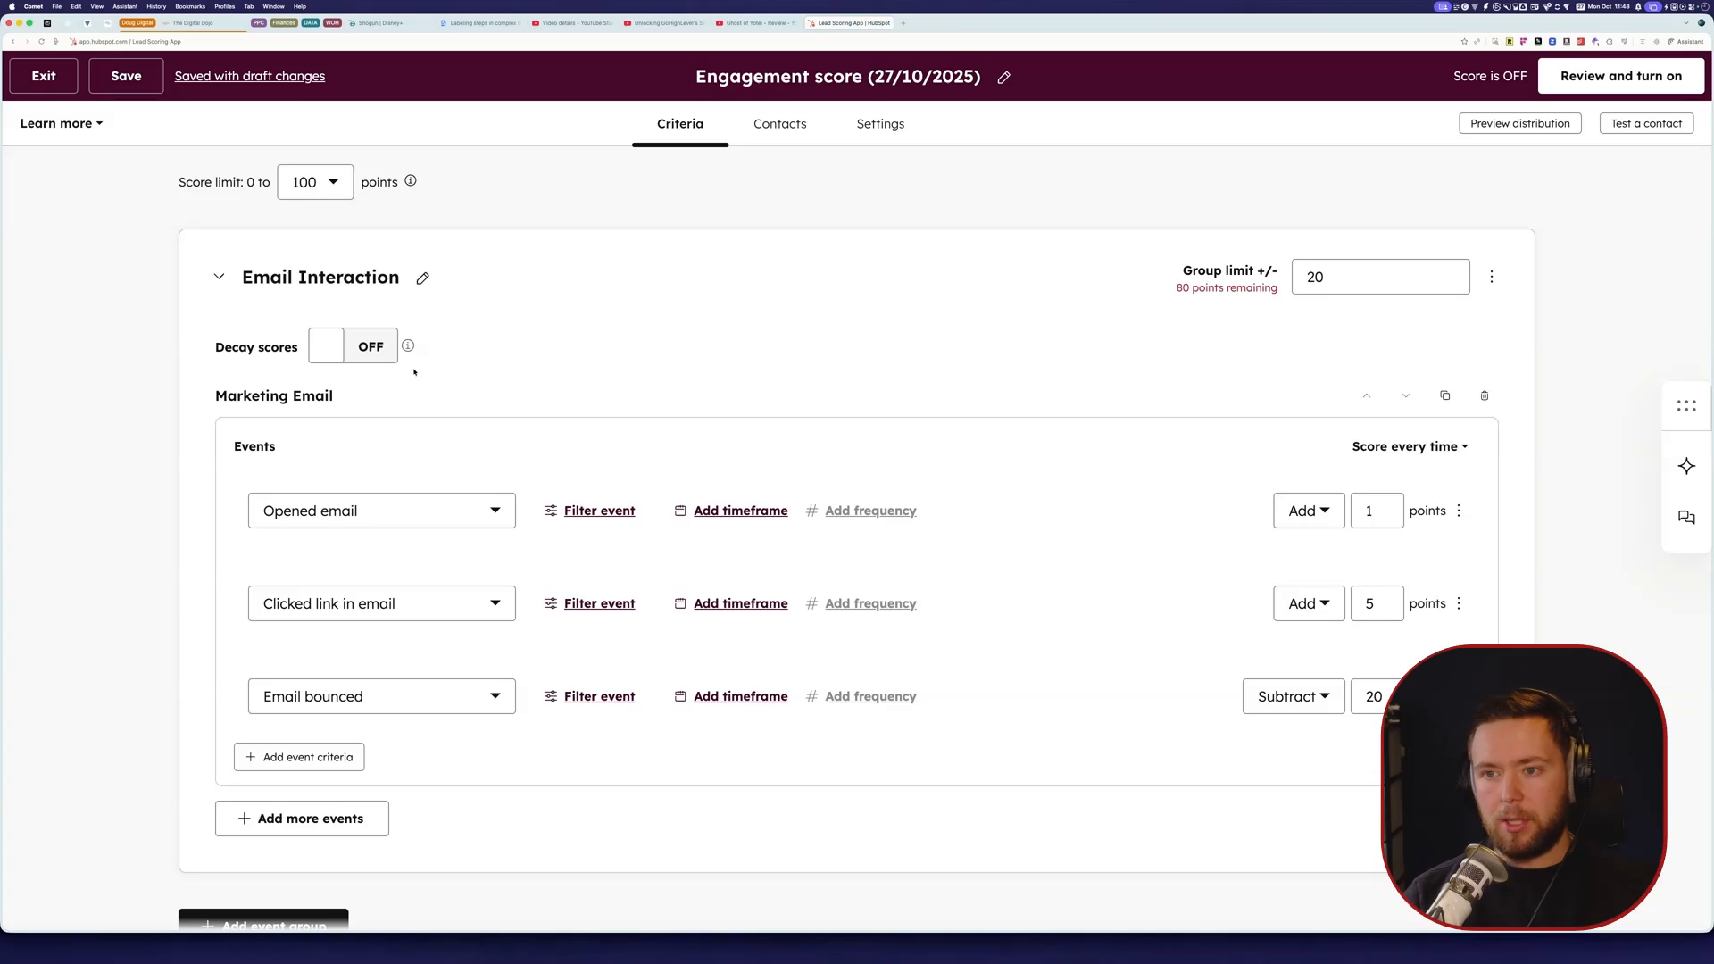
Step: Turn on score decay for the Email Interaction group, reducing scores by 50% every 1 month
left_click(370, 354)
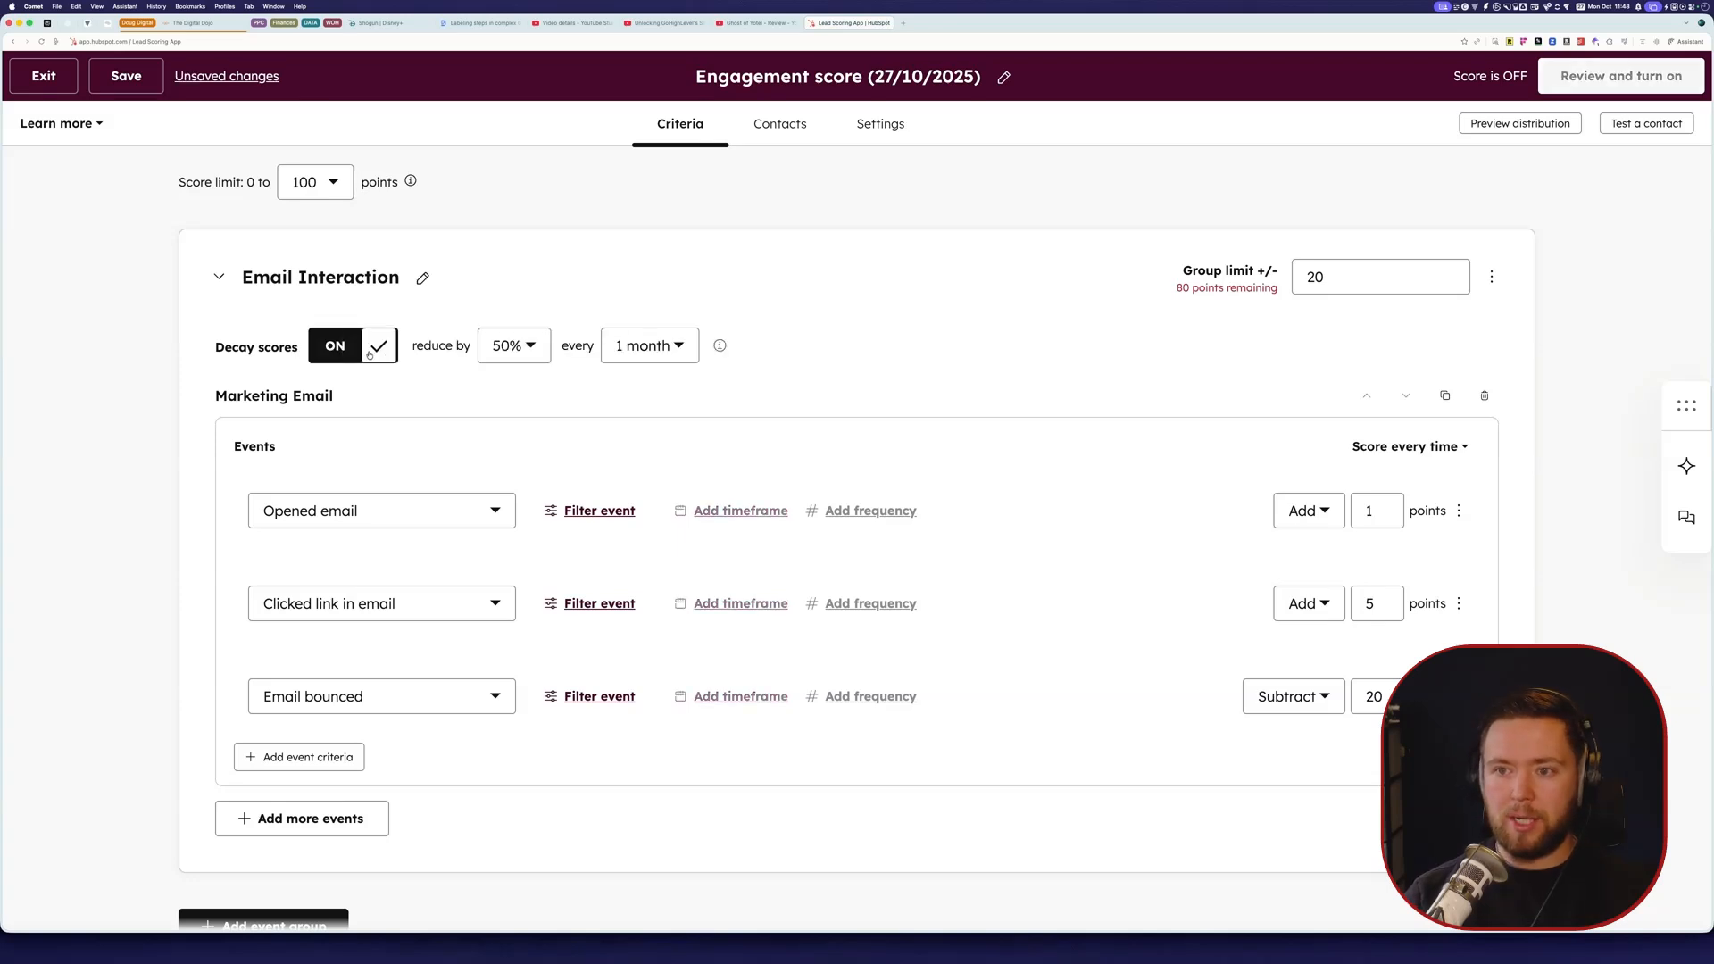
left_click(520, 354)
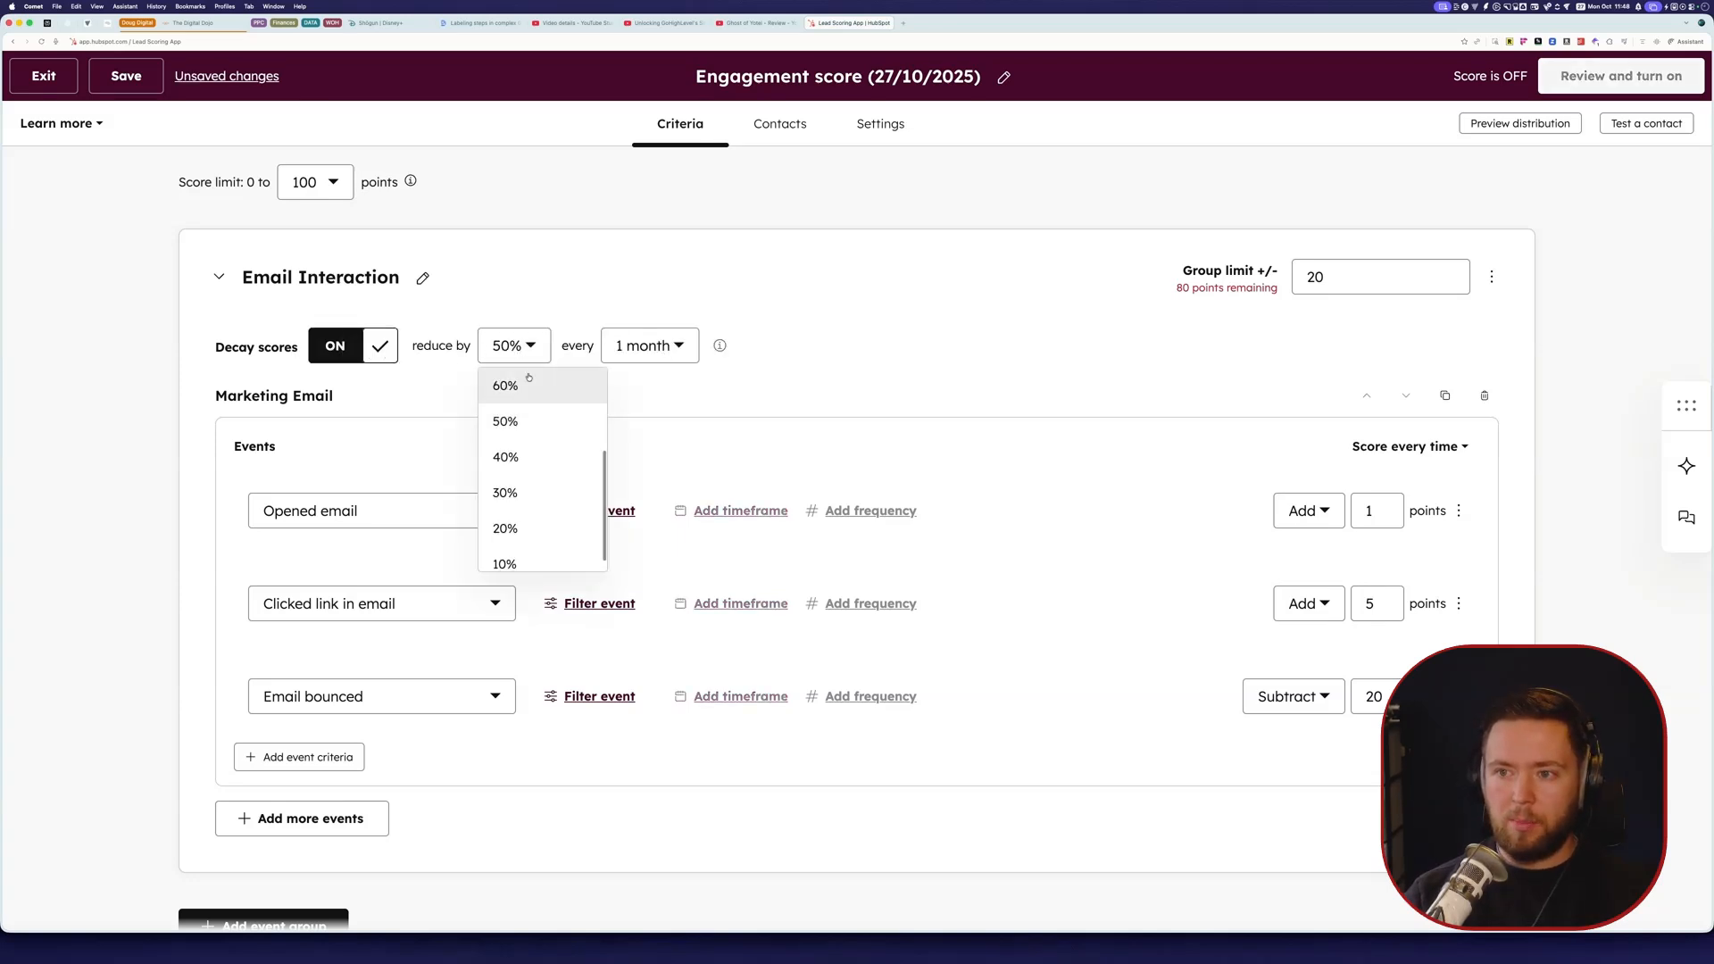
left_click(557, 410)
Step: Add a Replied to email criterion to the Marketing Email events and have it add 10 points
scroll(857, 429, "down", 2)
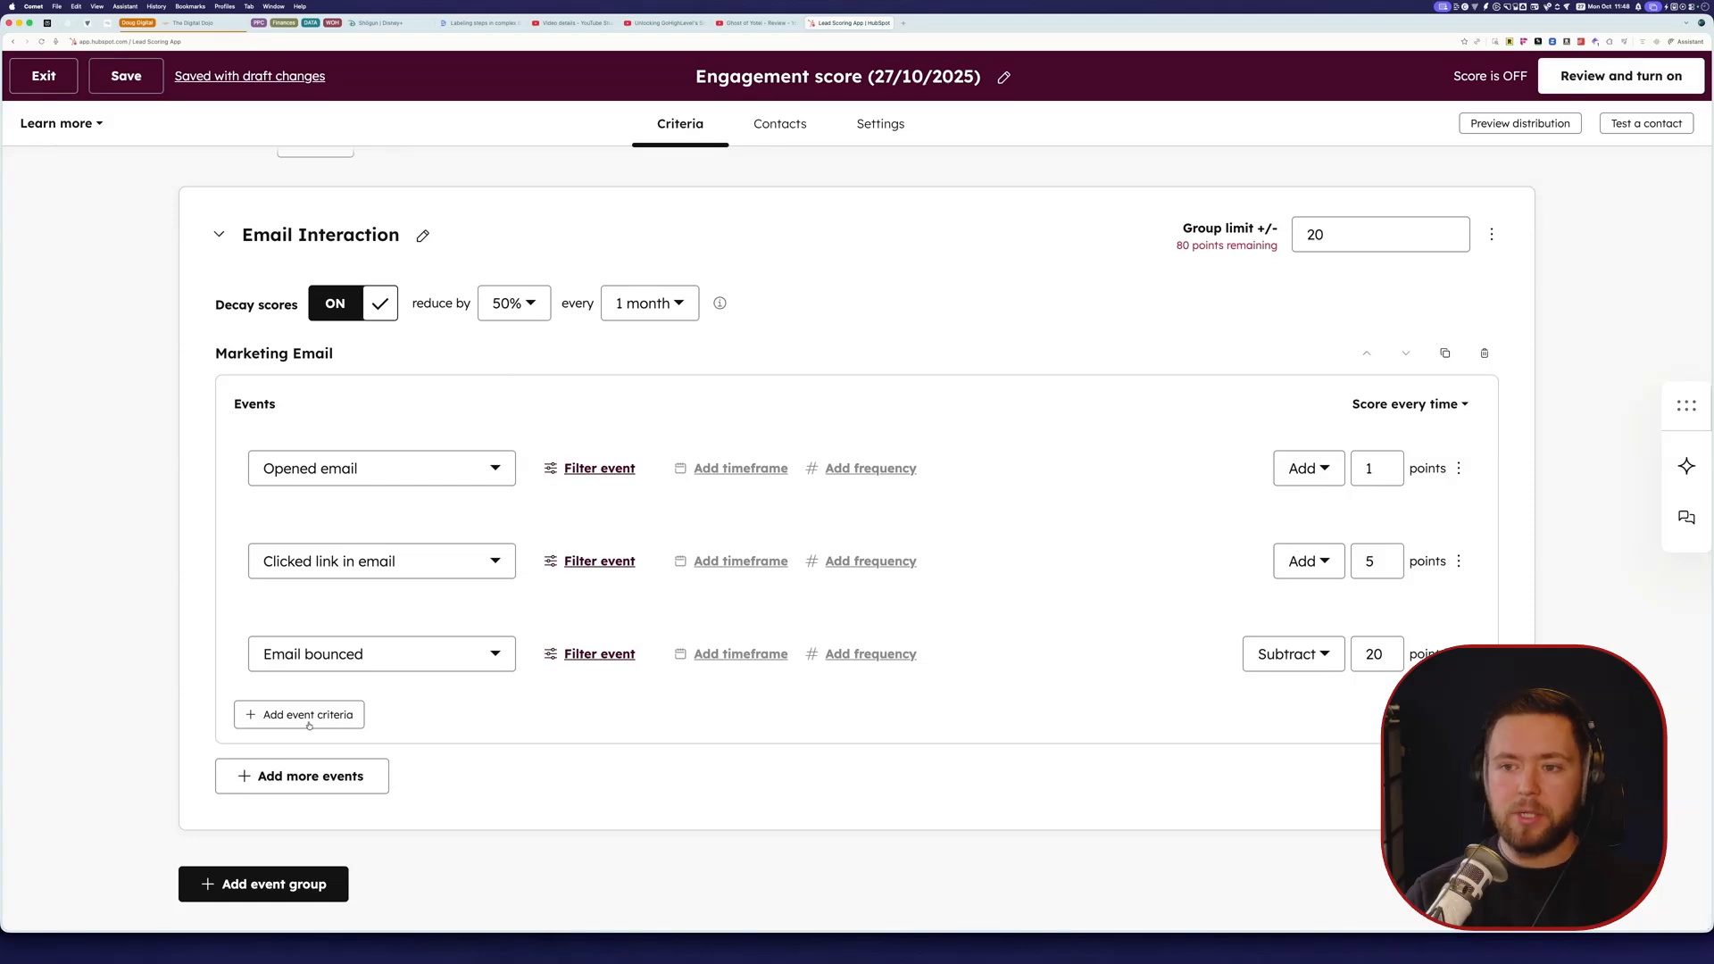
left_click(309, 715)
left_click(428, 748)
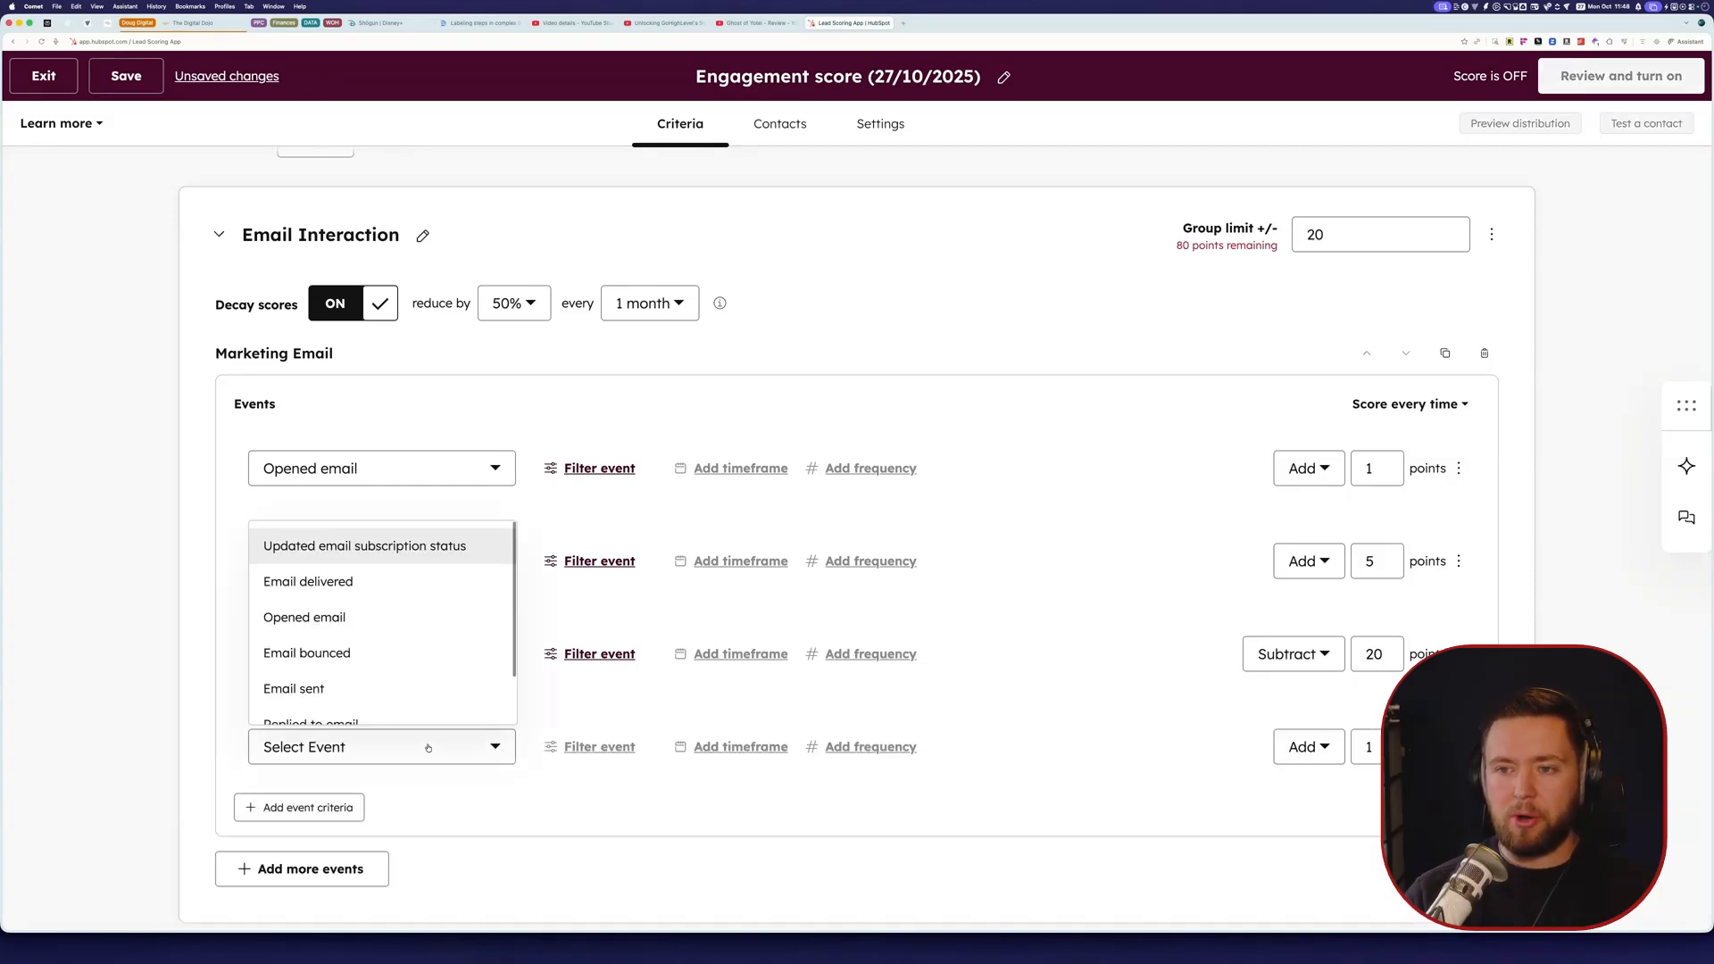
scroll(456, 616, "down", 2)
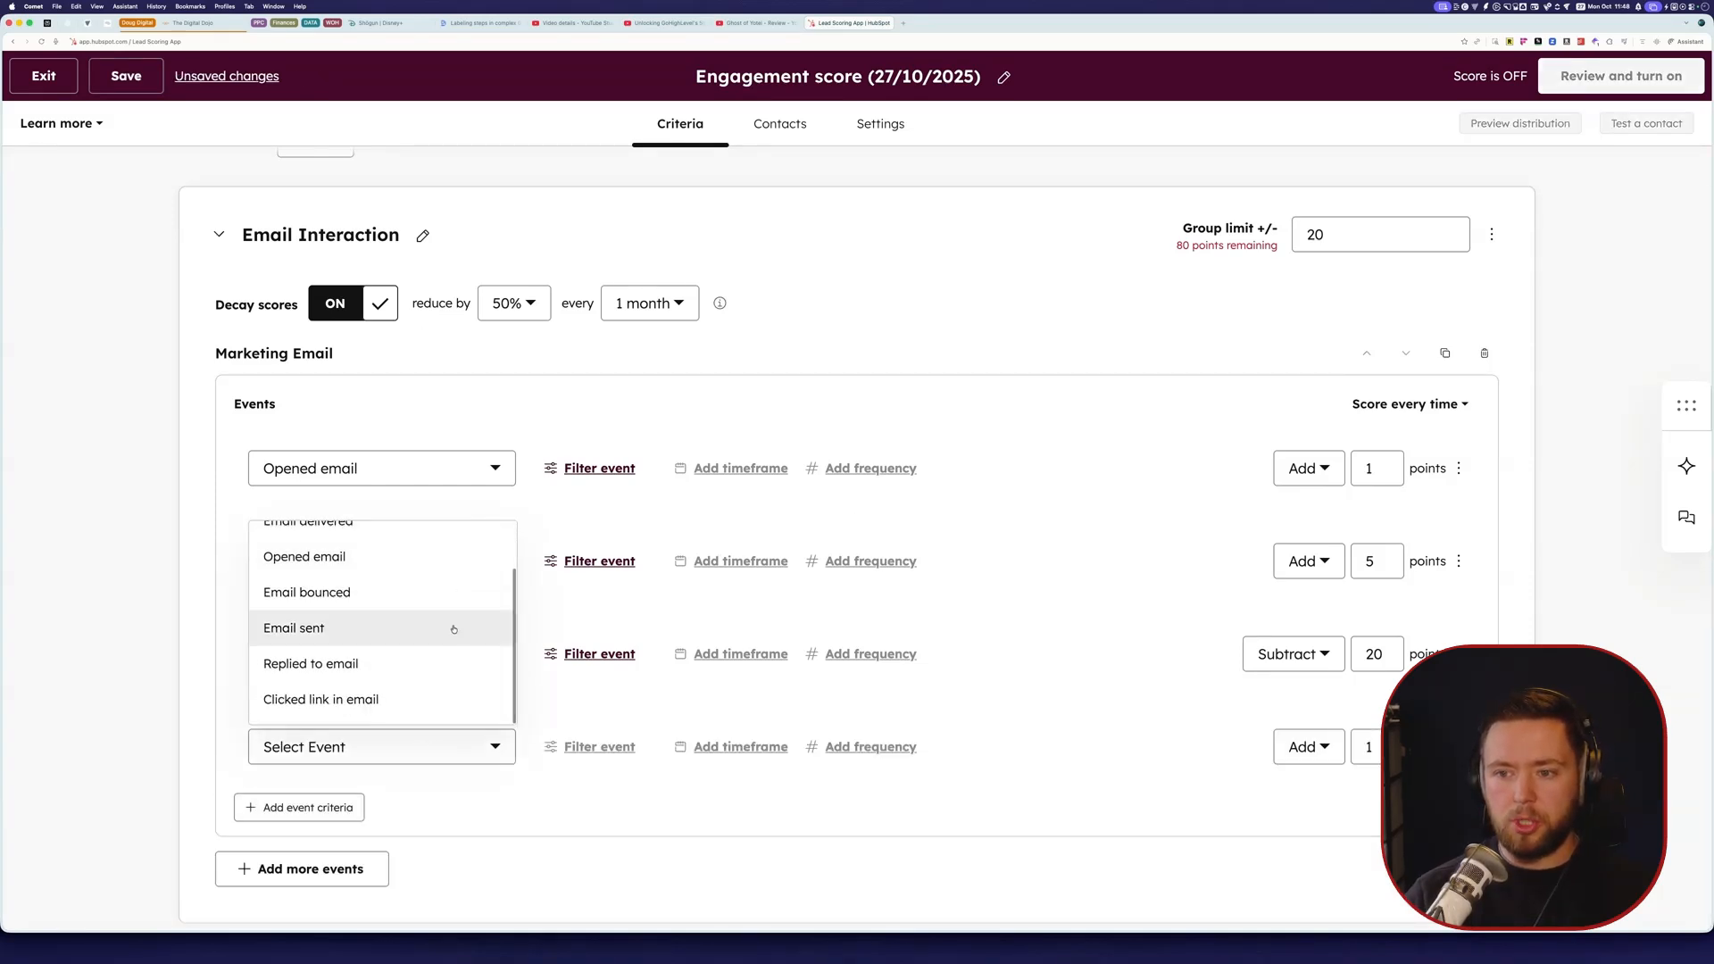
left_click(384, 661)
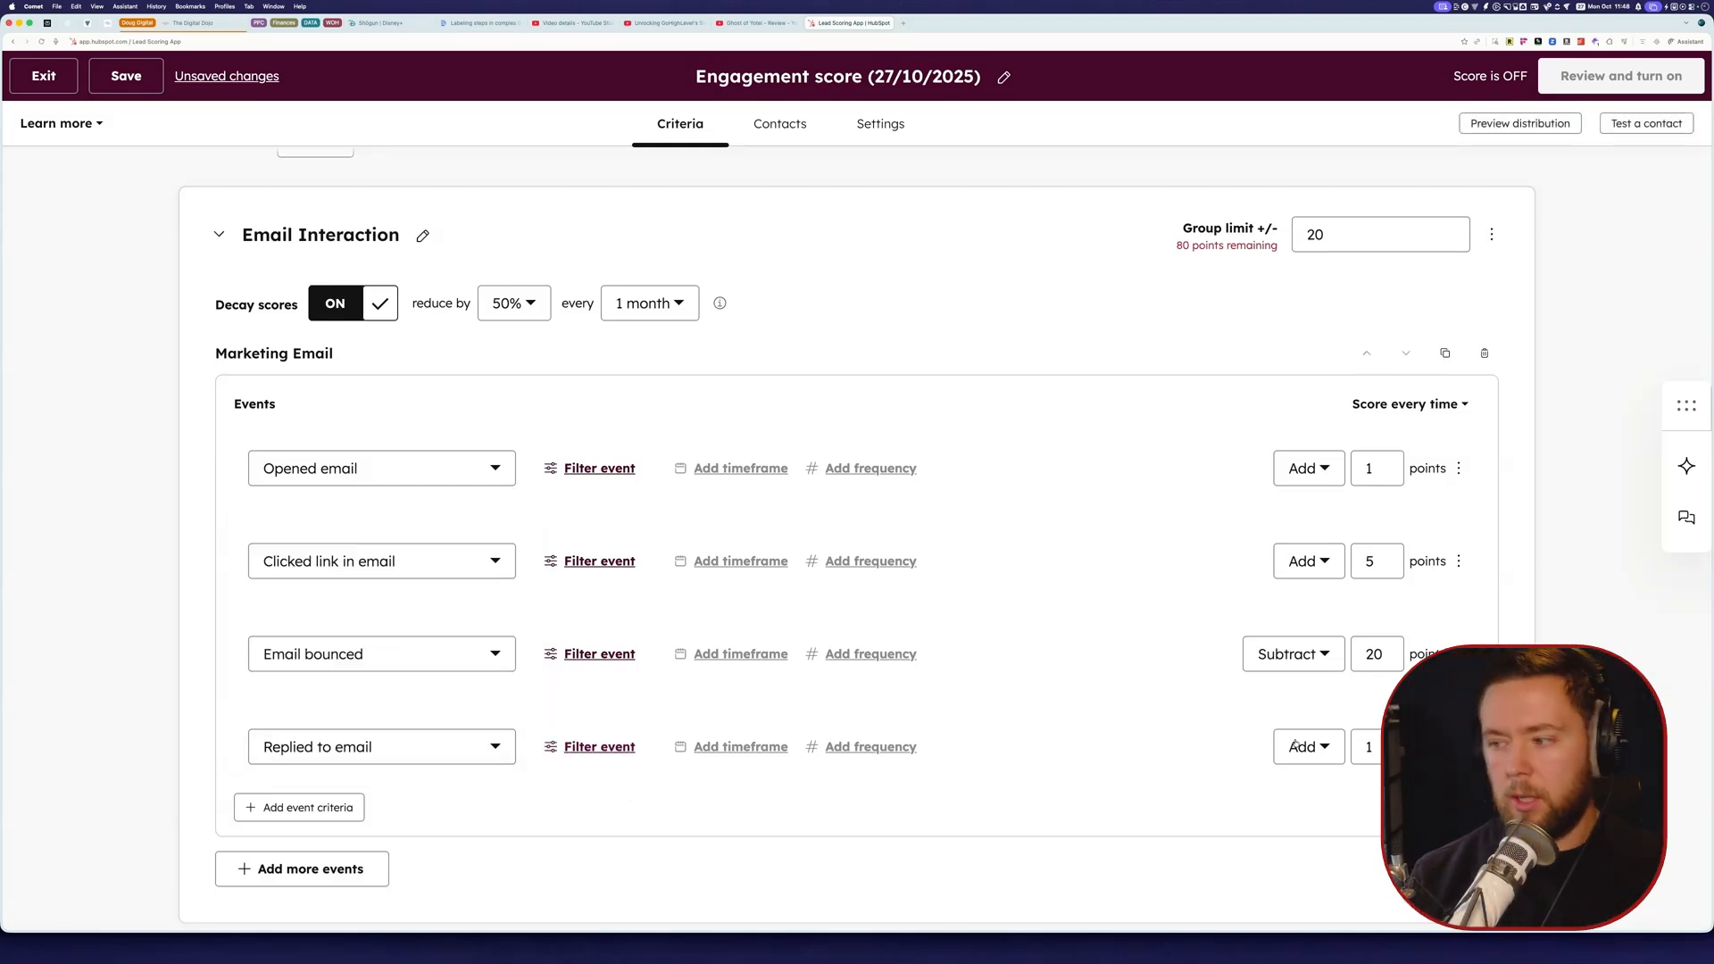
left_click(1364, 746)
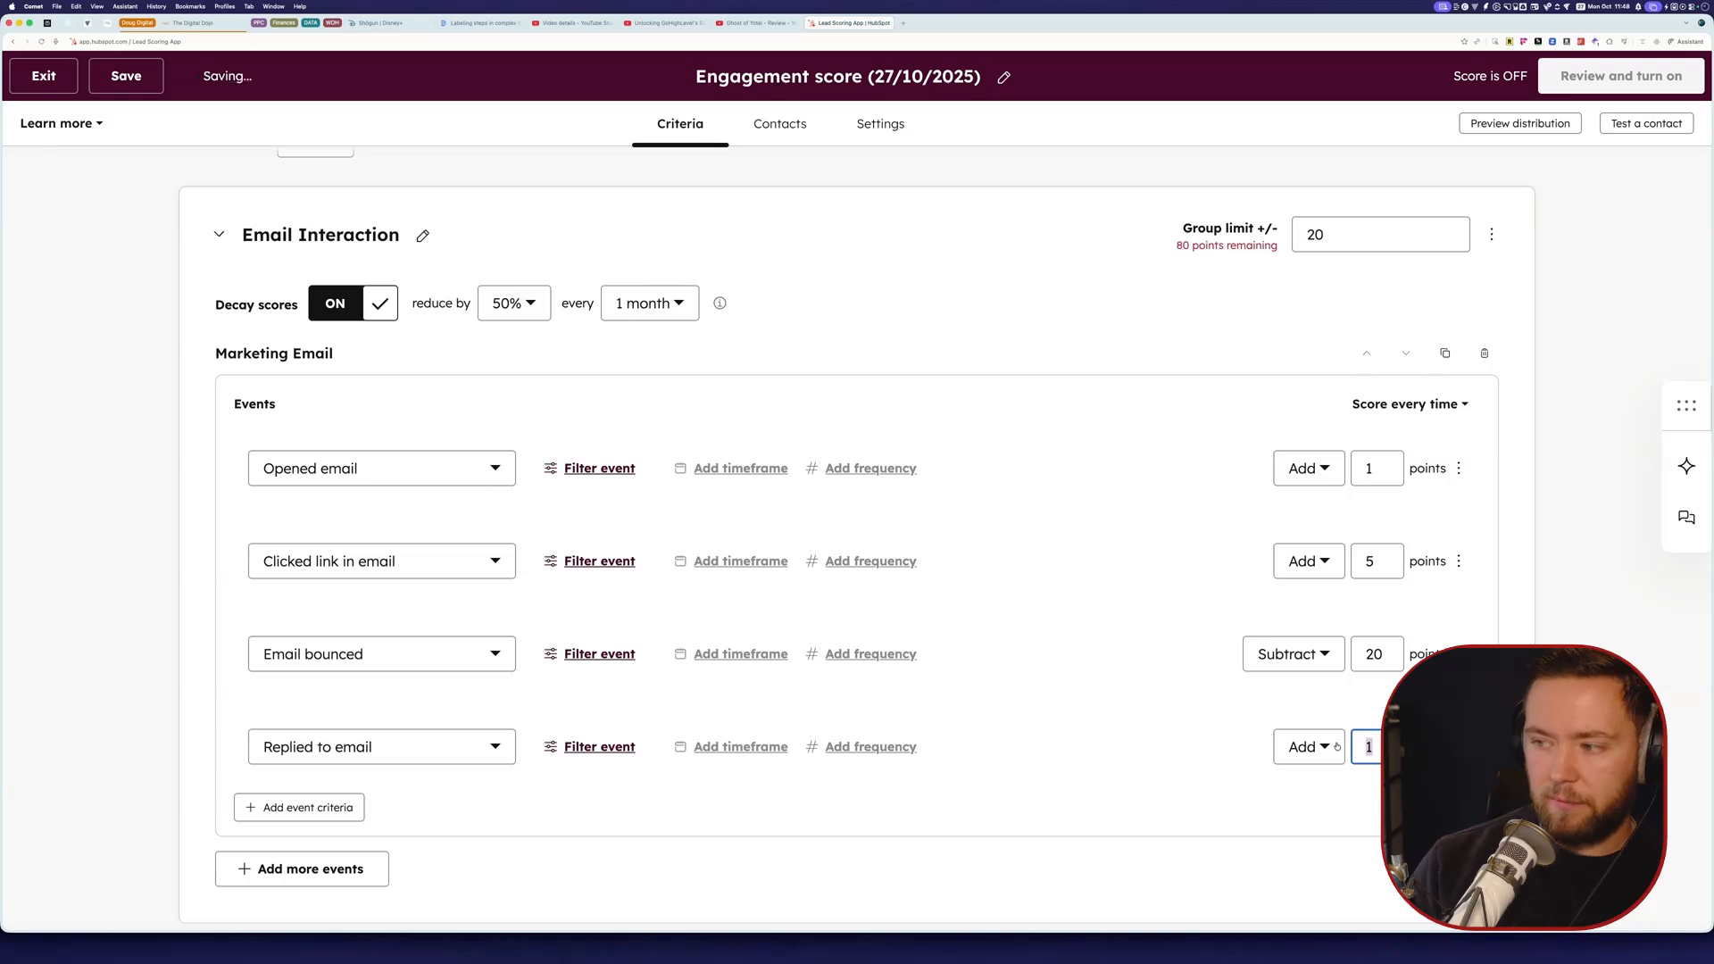
type("5")
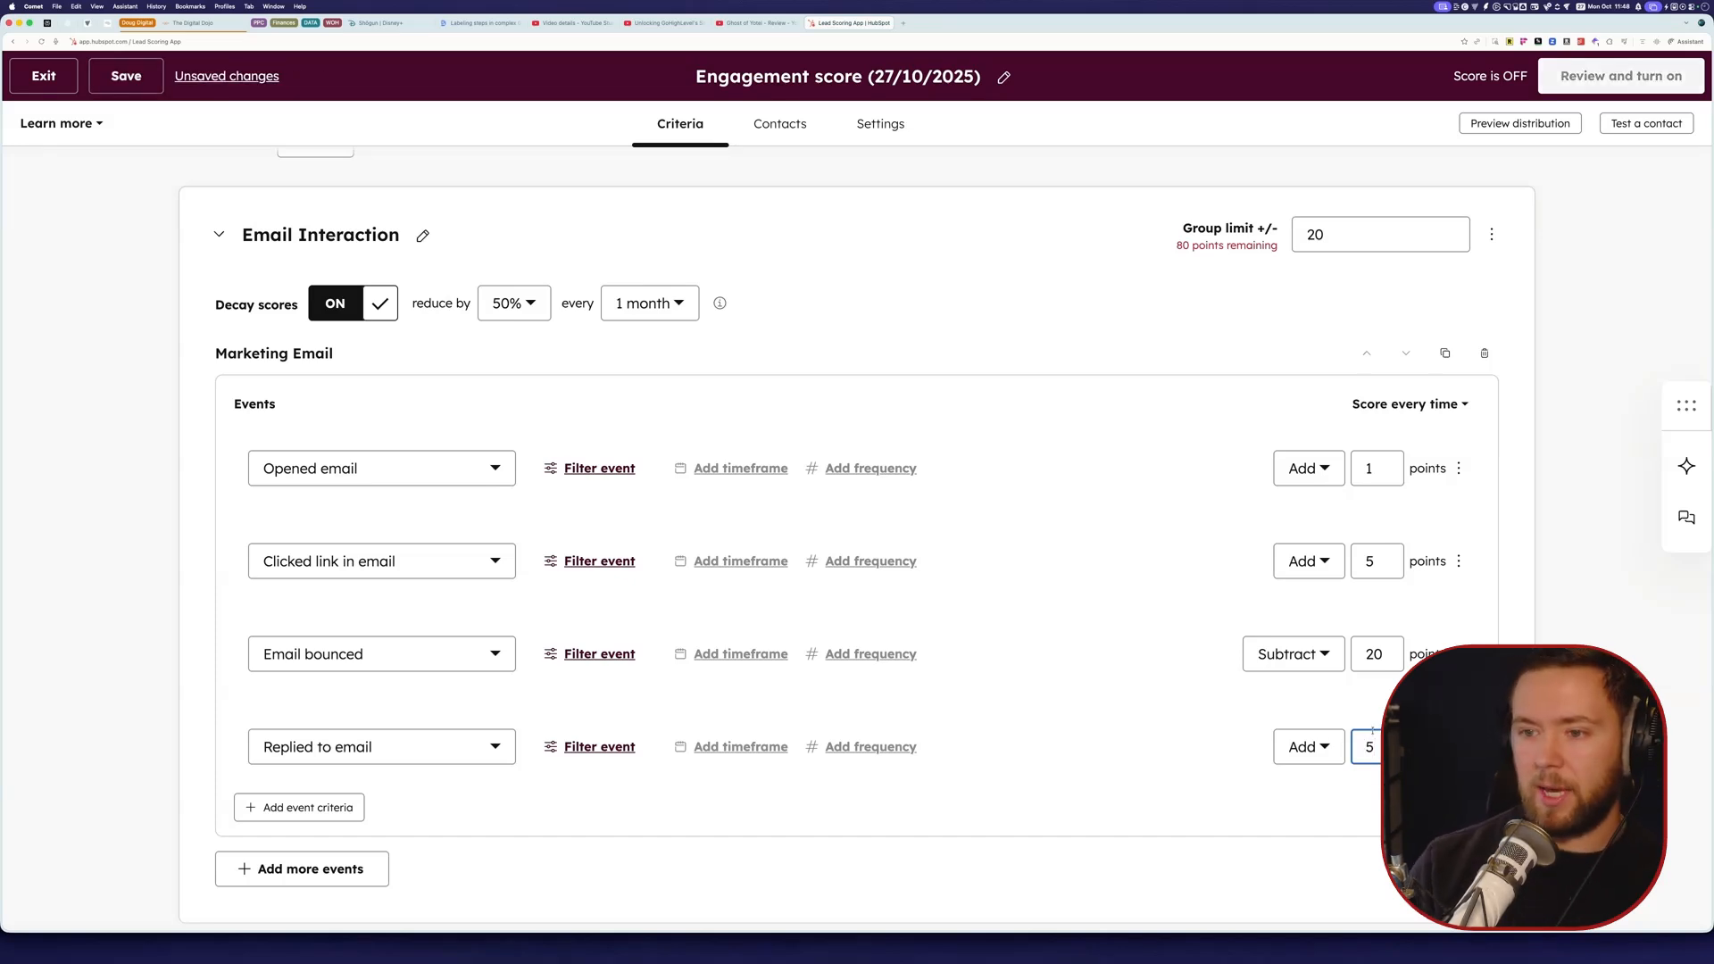
left_click_drag(1375, 743, 1358, 751)
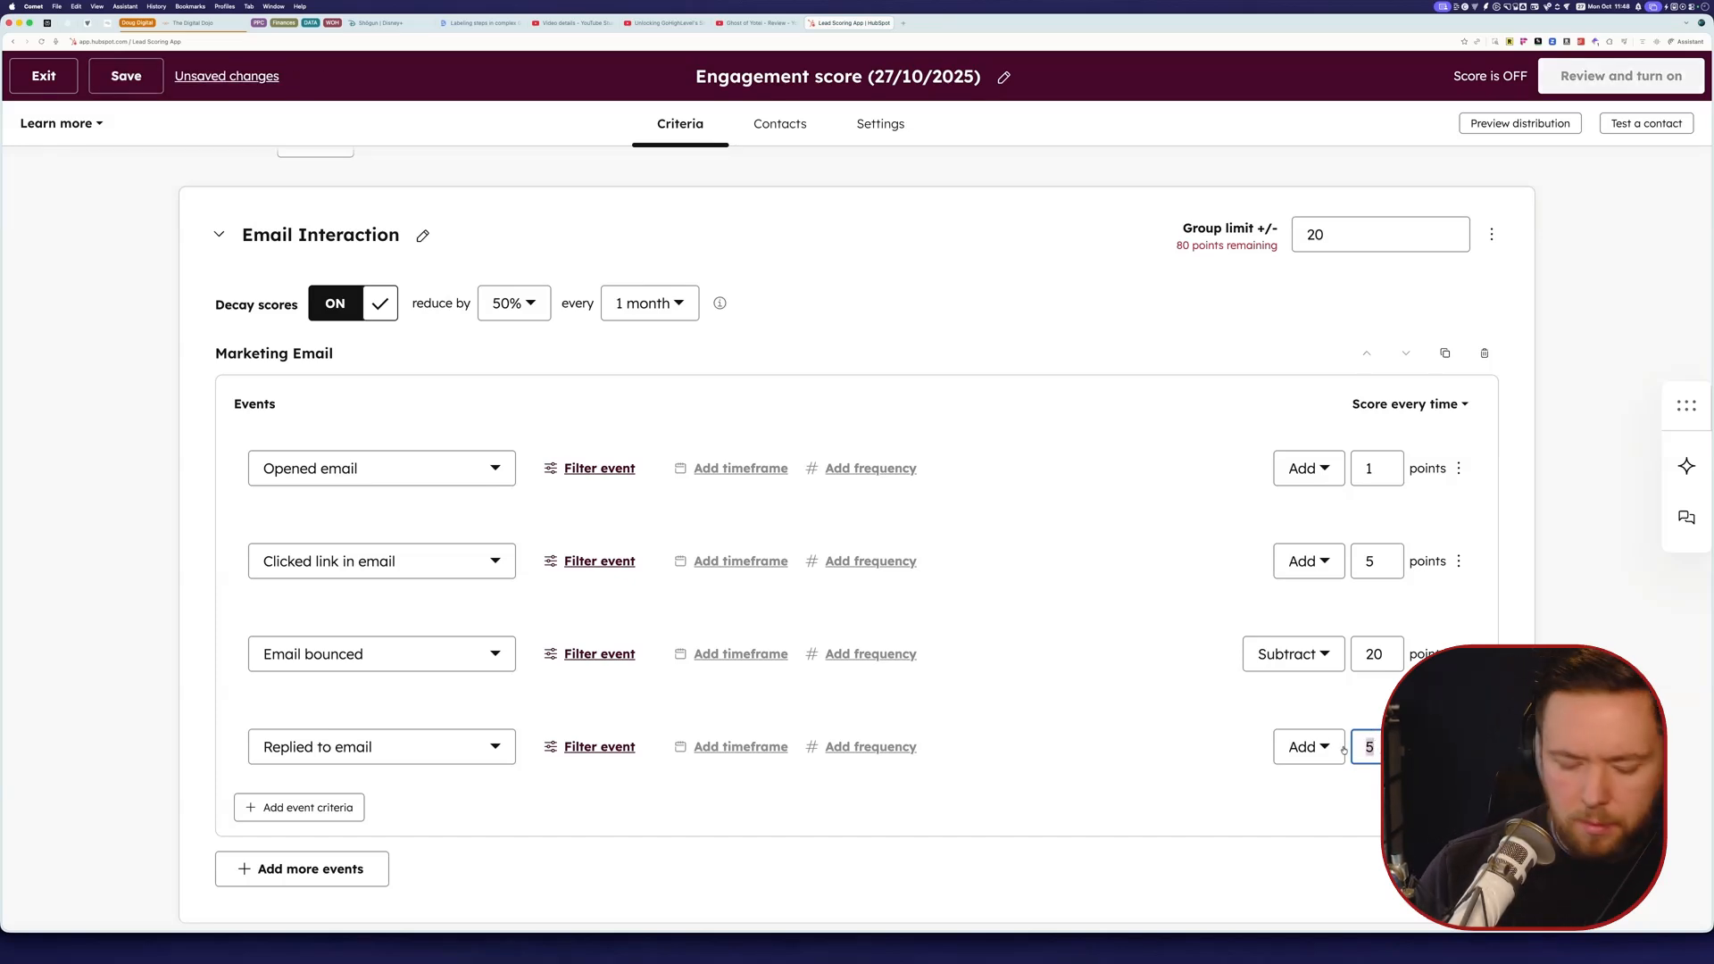
type("10")
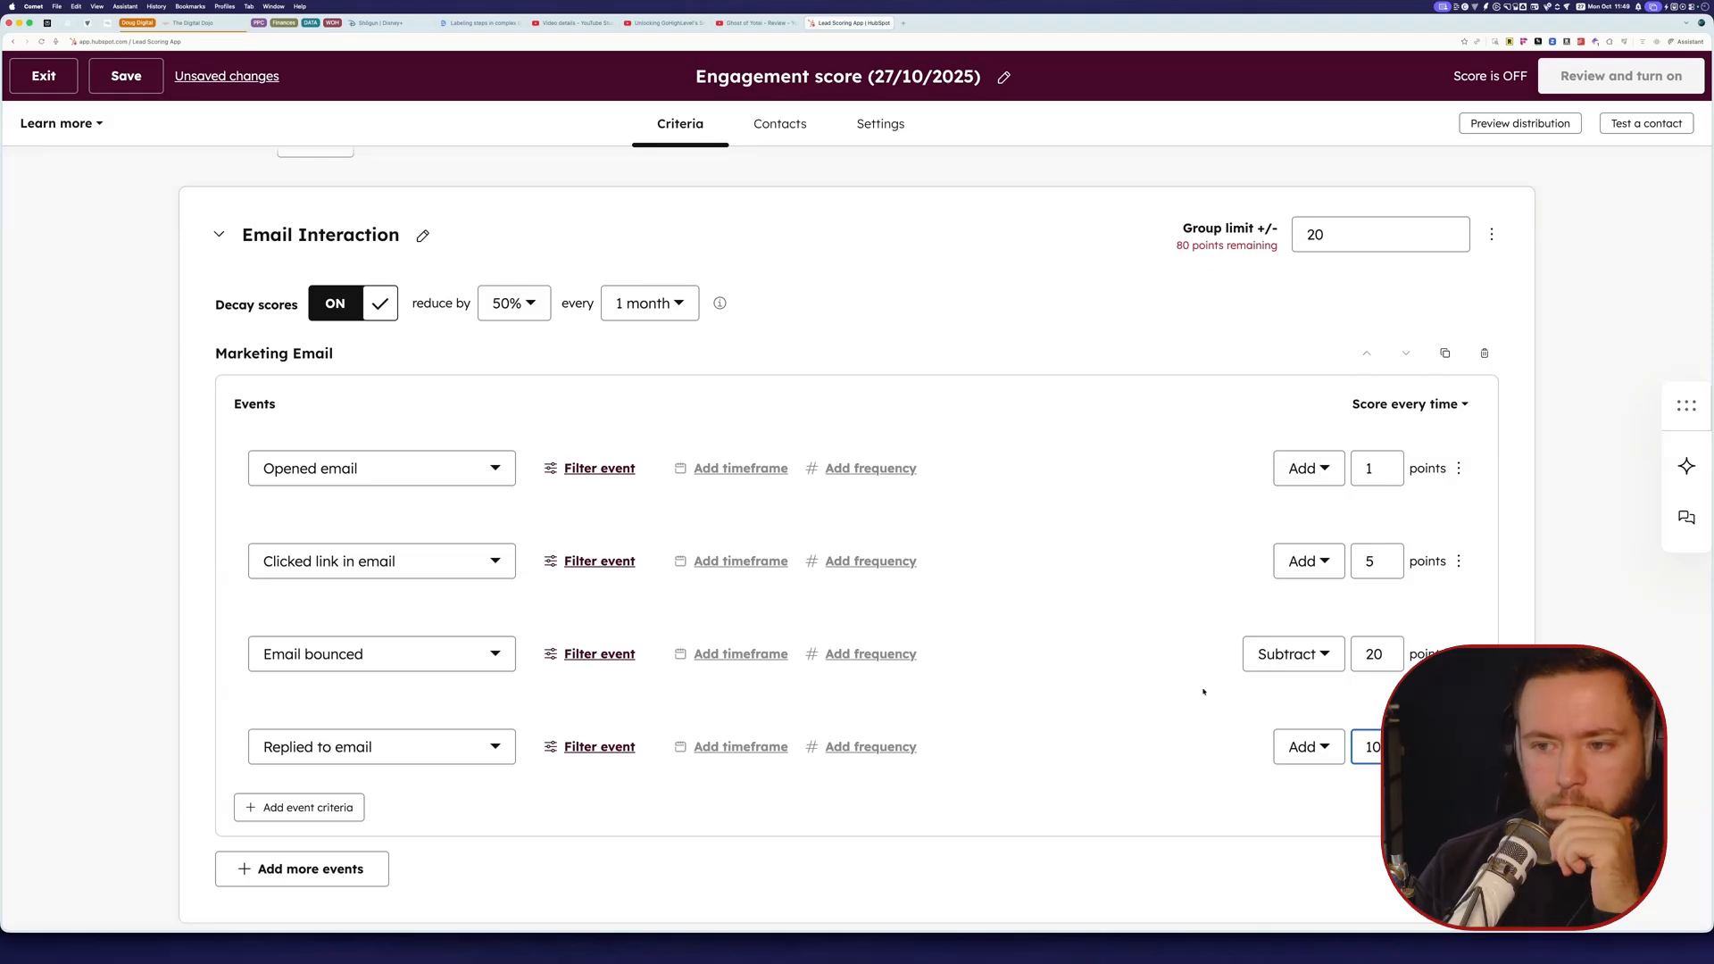
Step: Add an Updated email subscription status criterion to the Marketing Email events, filtered to Unsubscribed is known
left_click(270, 808)
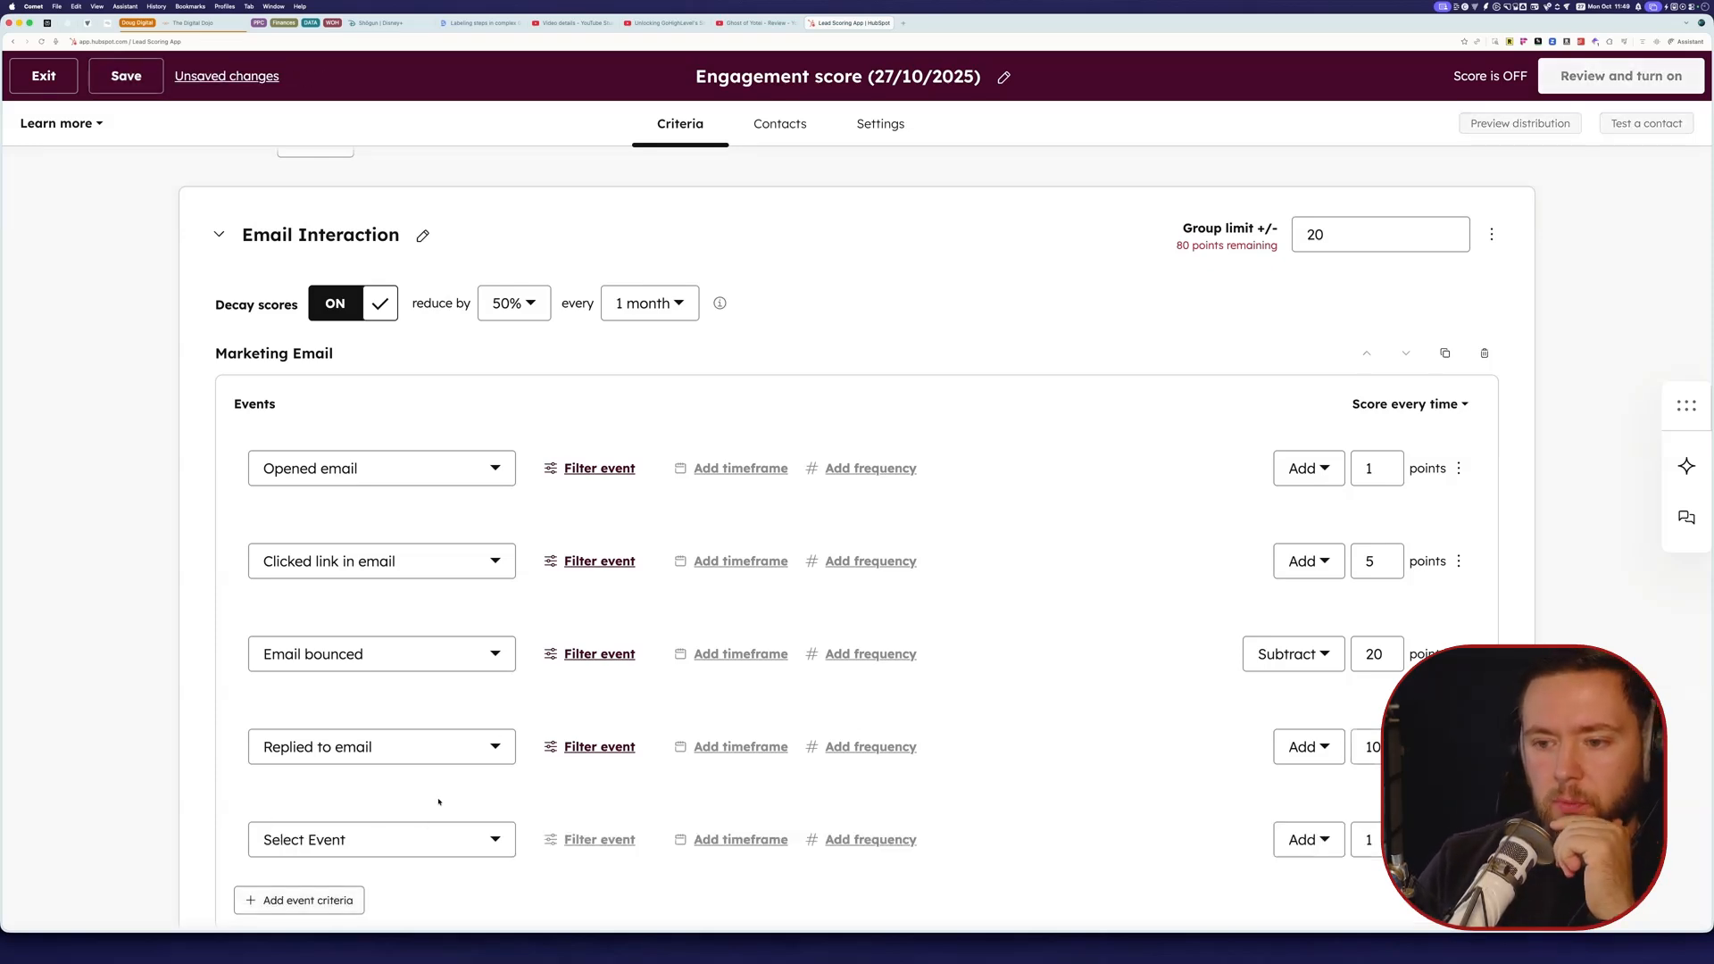
scroll(438, 800, "down", 2)
left_click(444, 730)
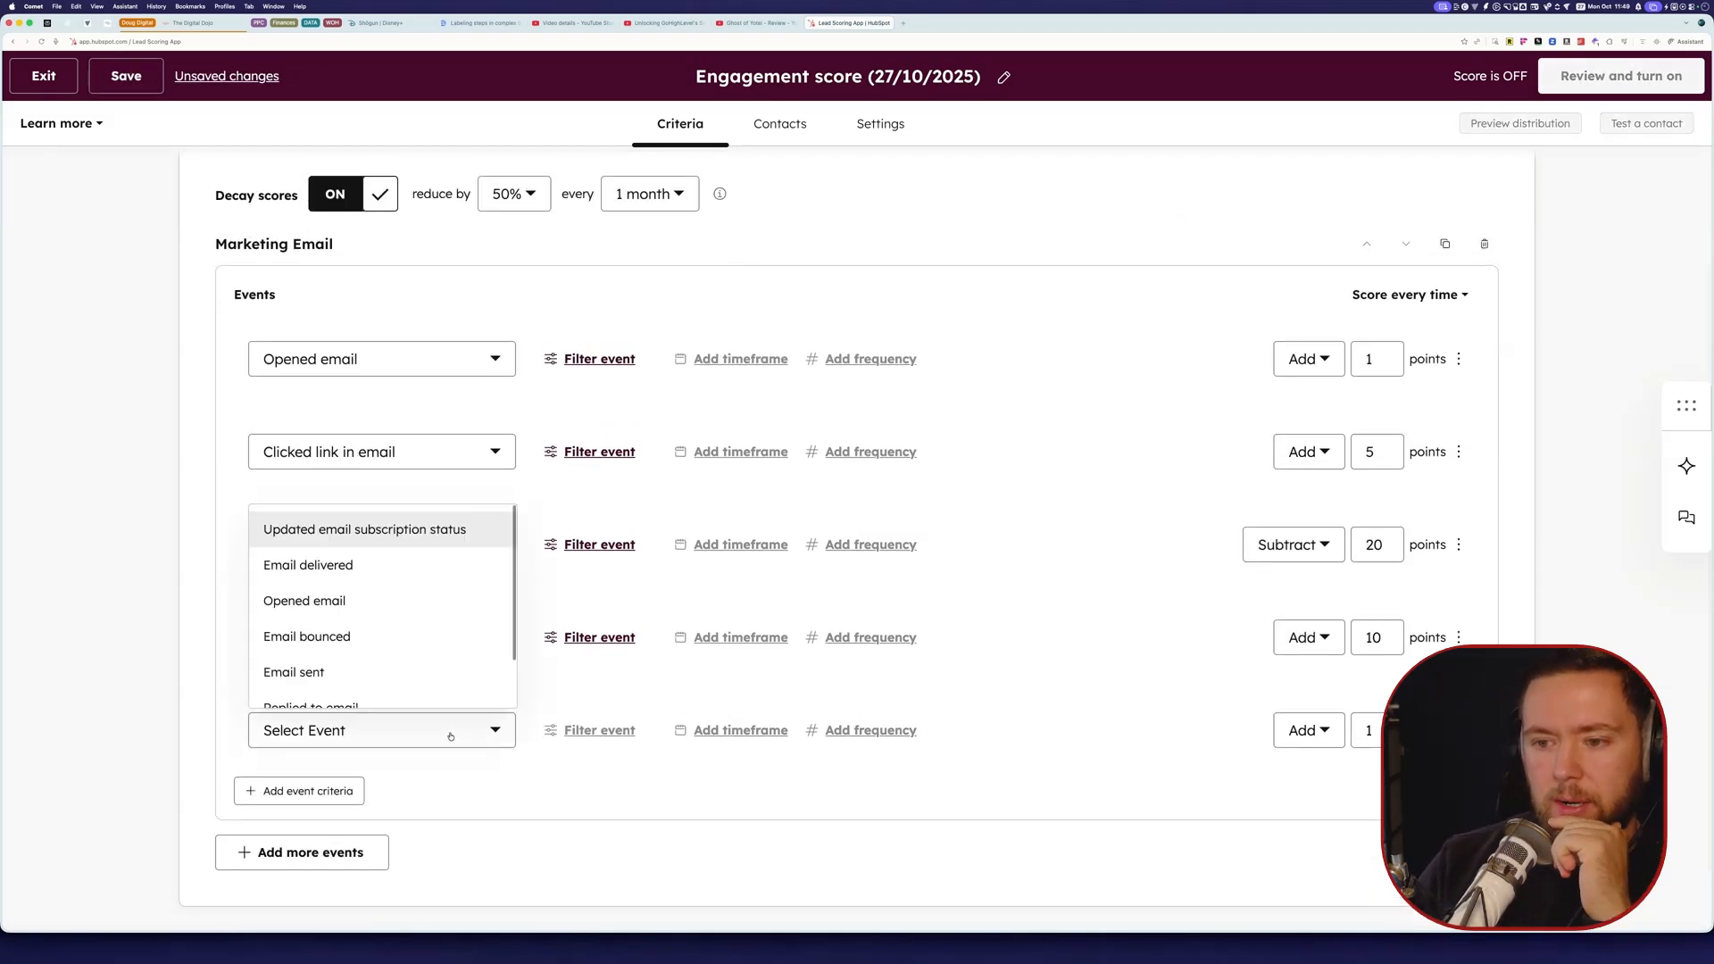
left_click(438, 532)
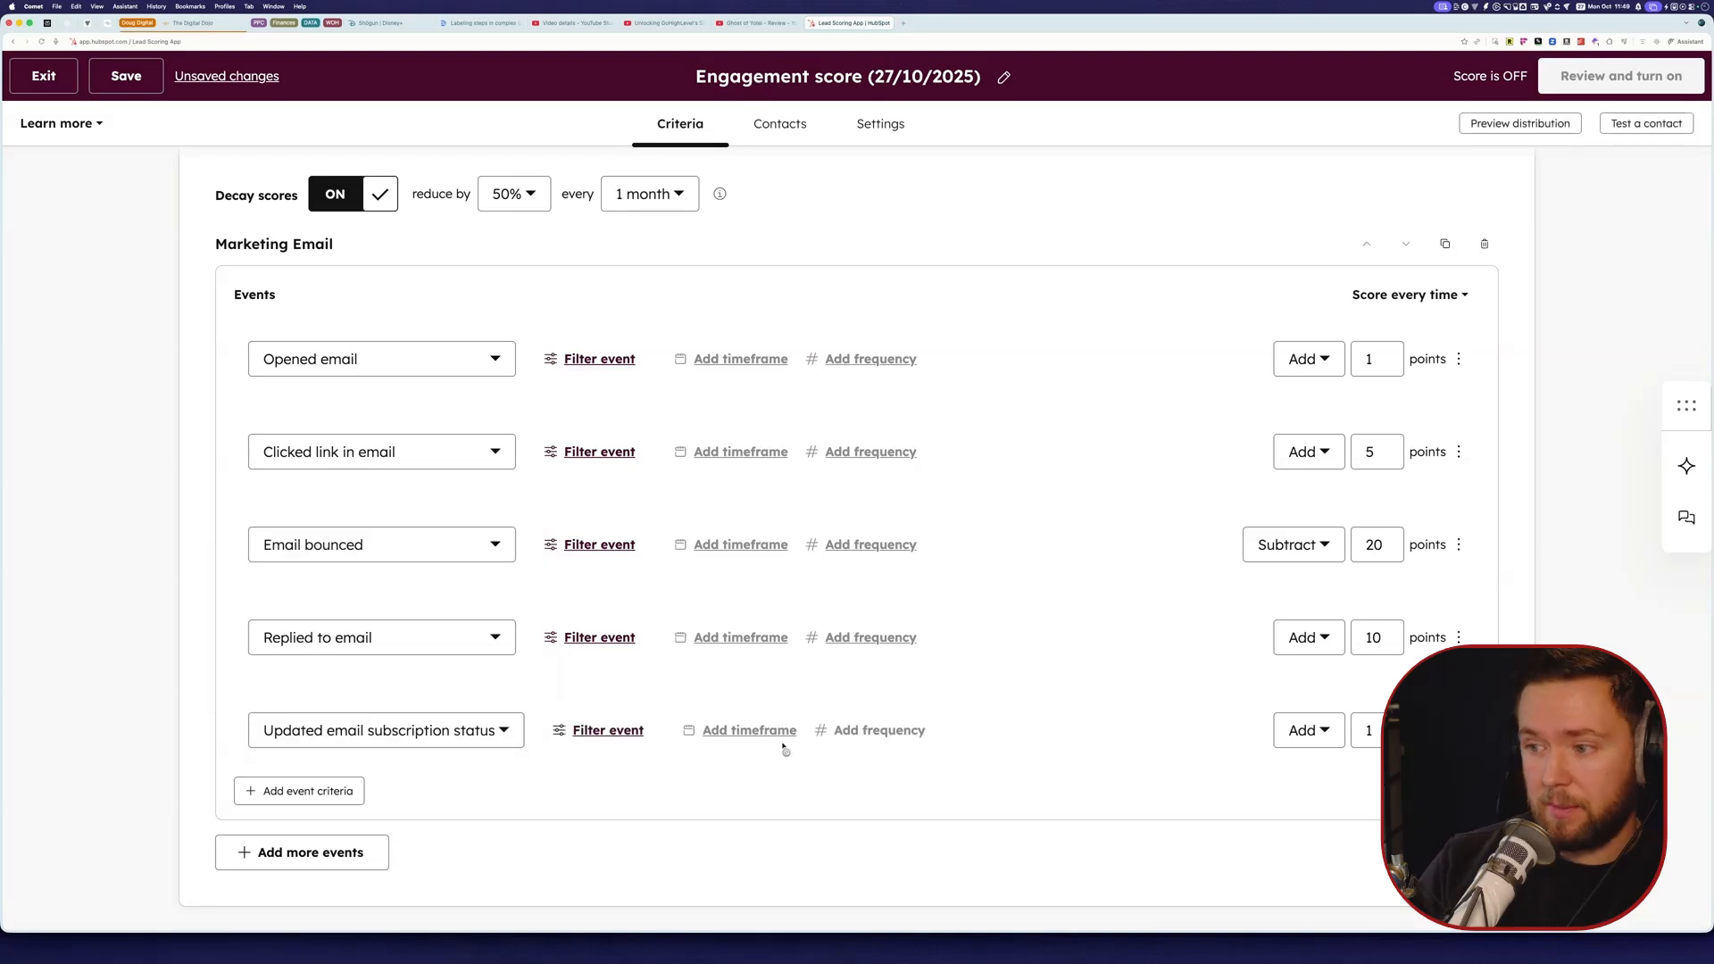
left_click(678, 731)
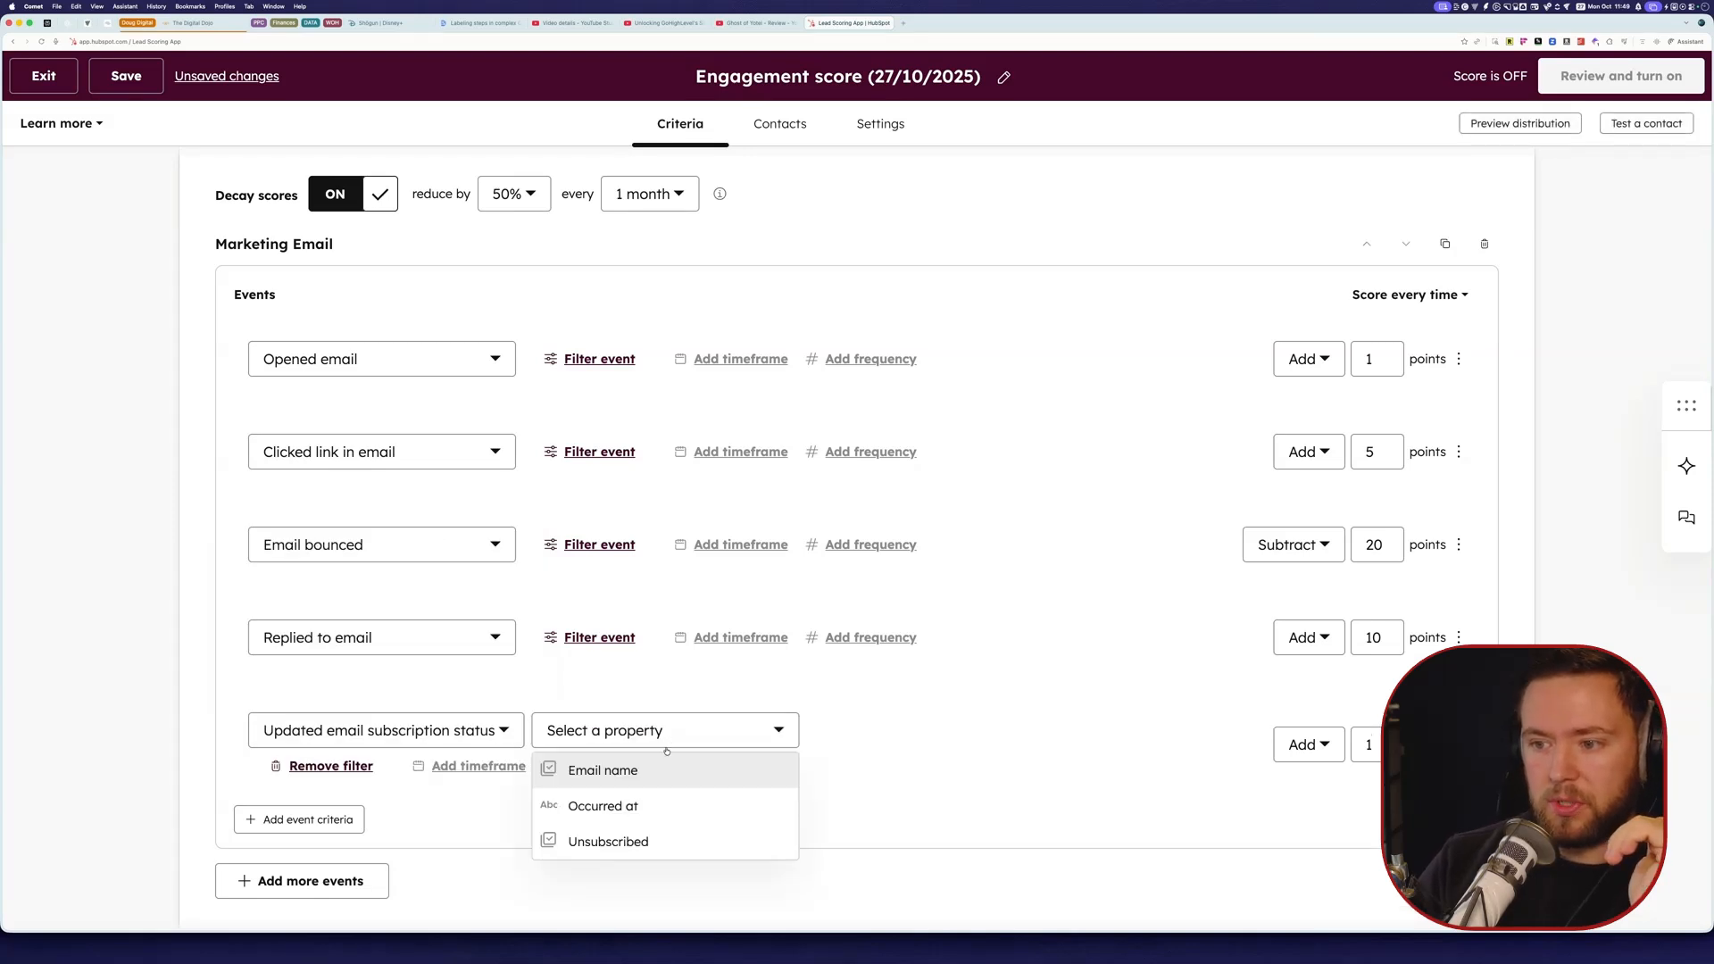
left_click(623, 841)
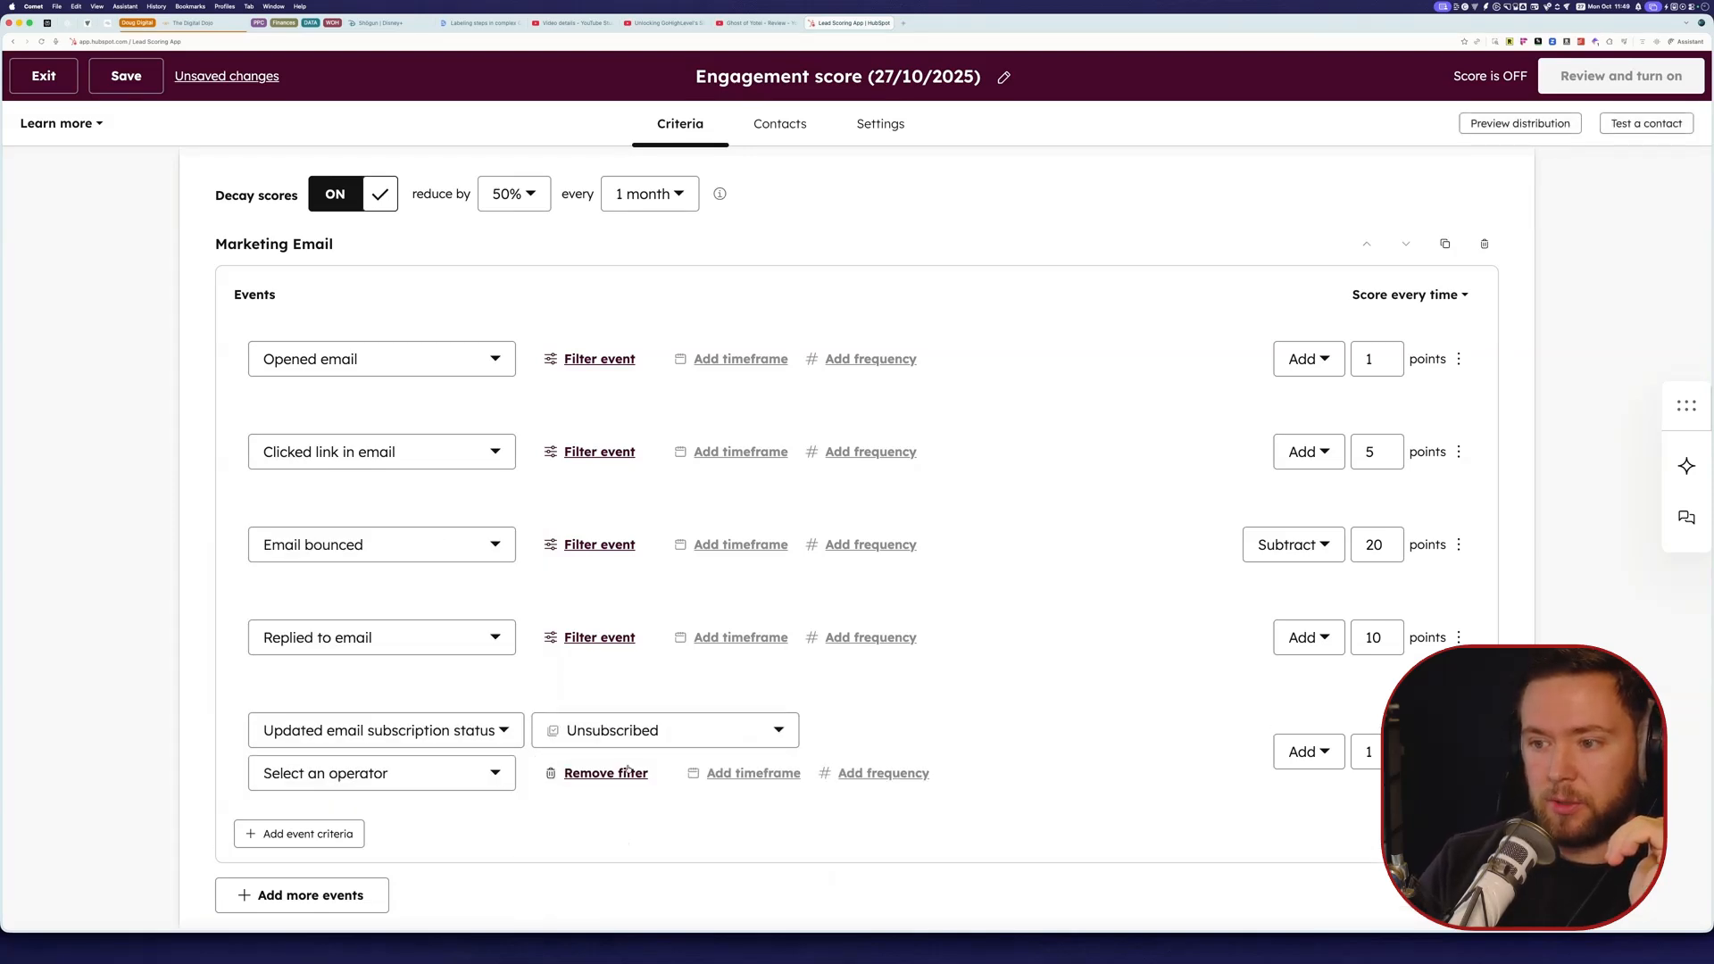
left_click(400, 784)
left_click(336, 689)
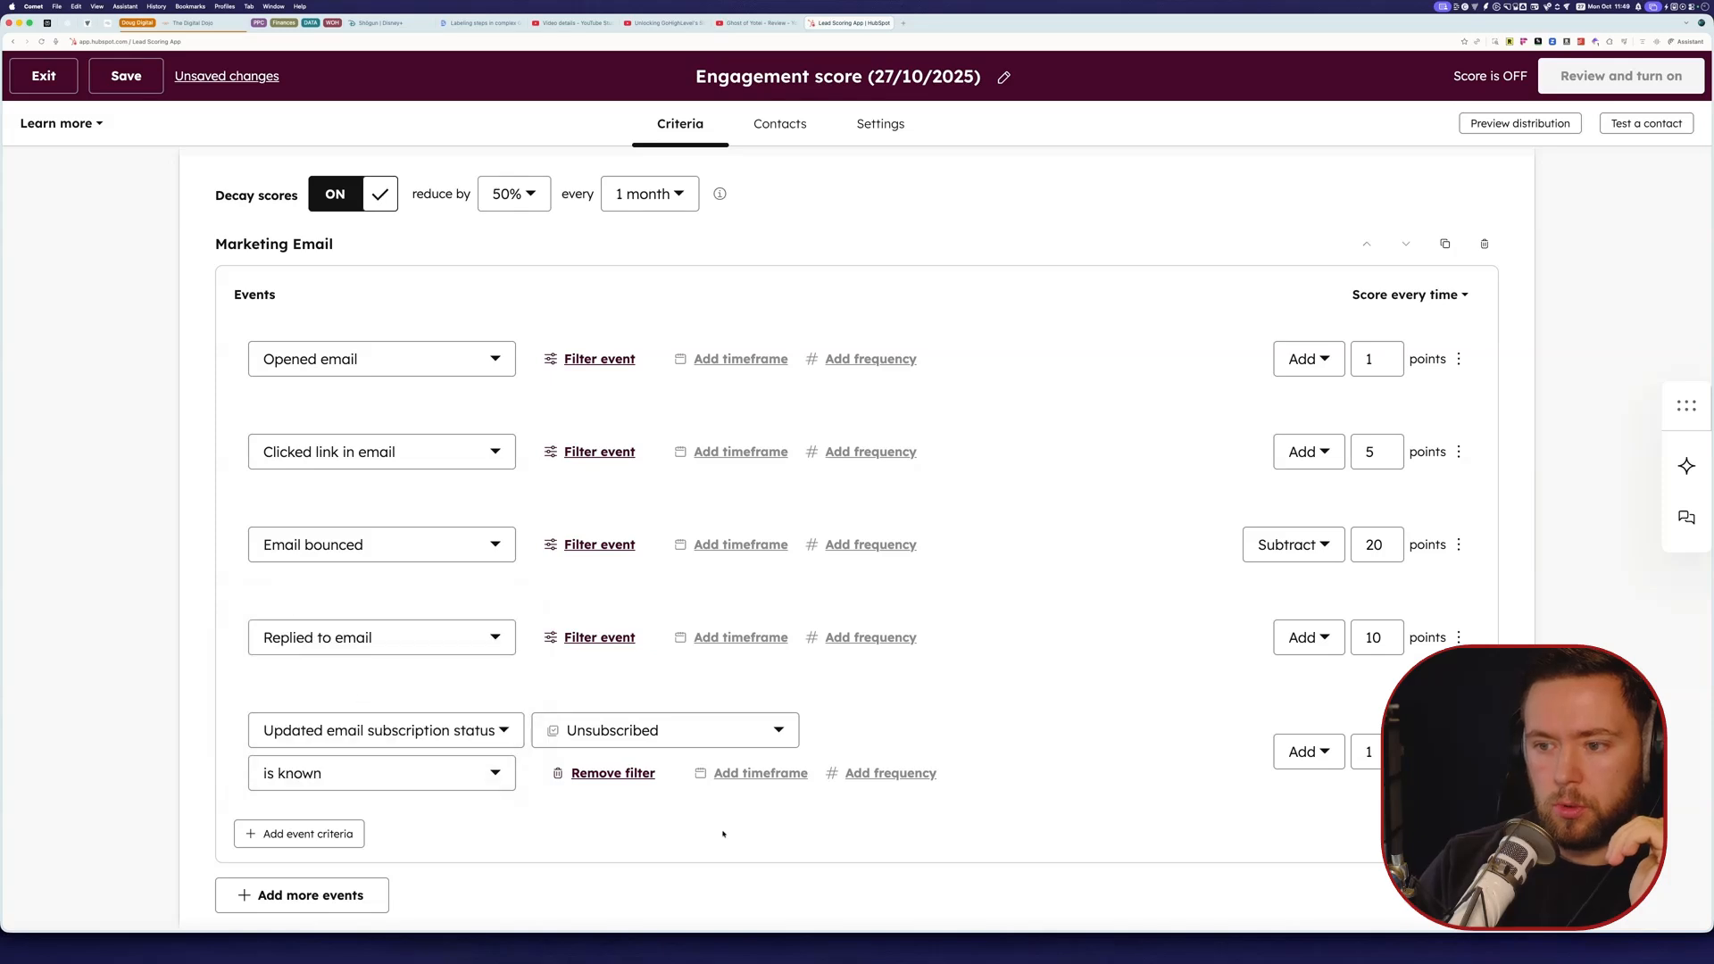
Step: Make the Updated email subscription status event subtract 20 points
left_click(1330, 752)
left_click(1304, 836)
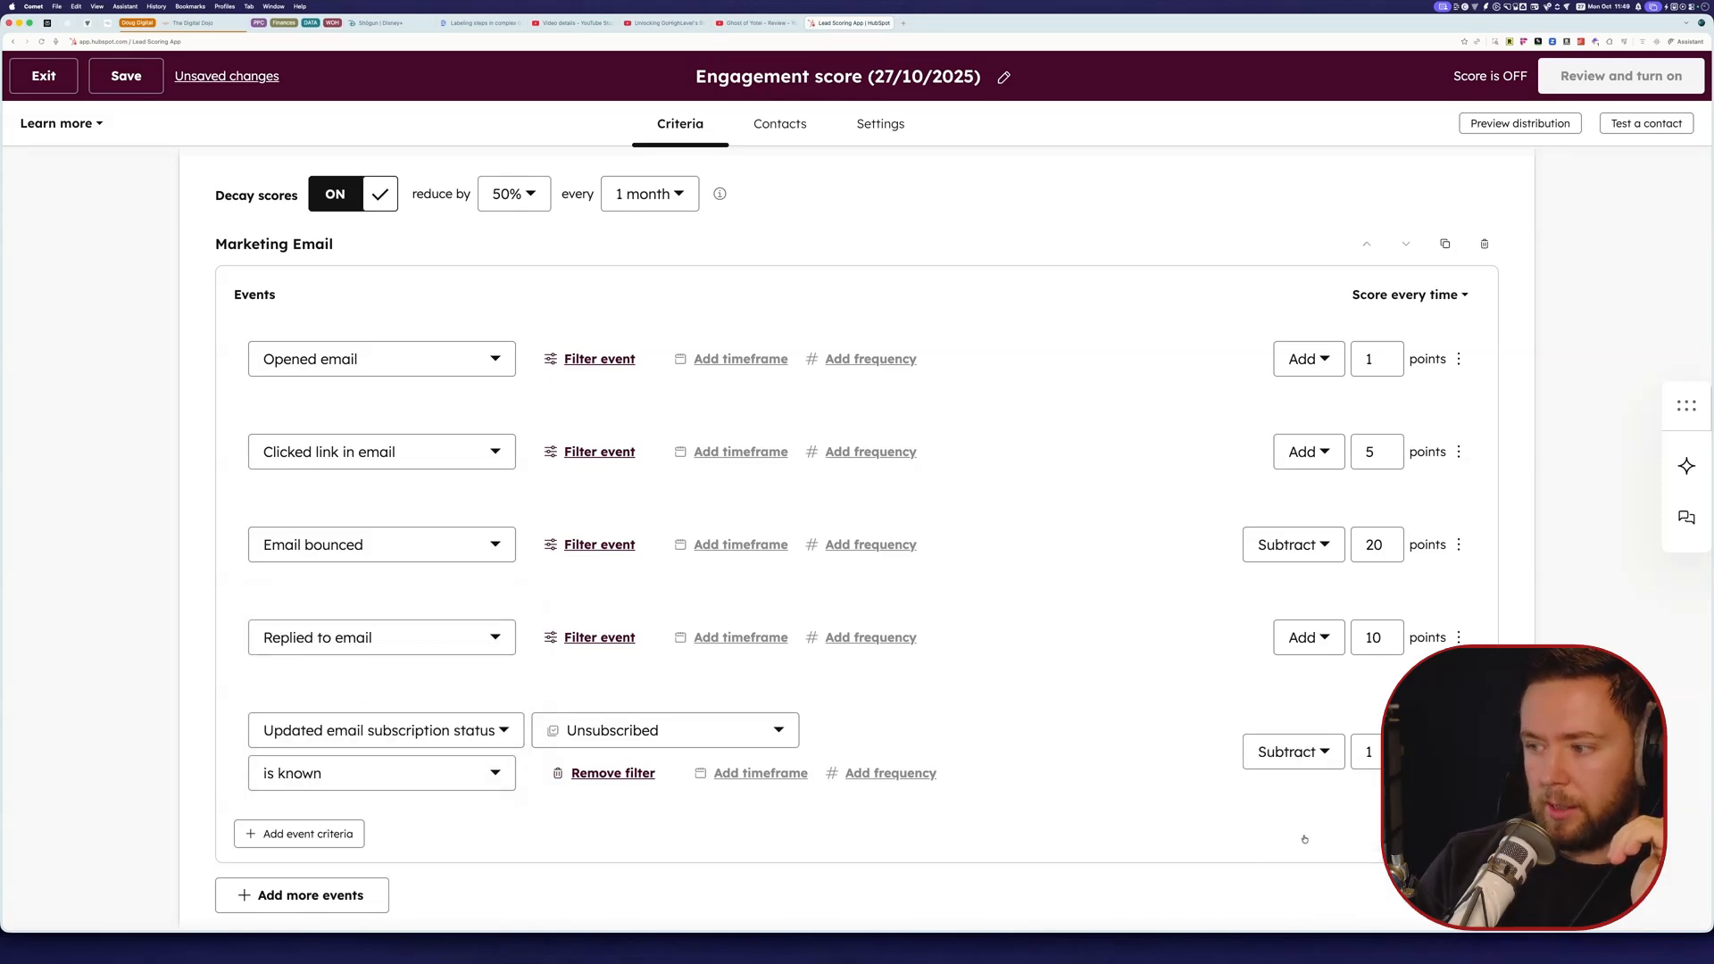
double_click(1369, 752)
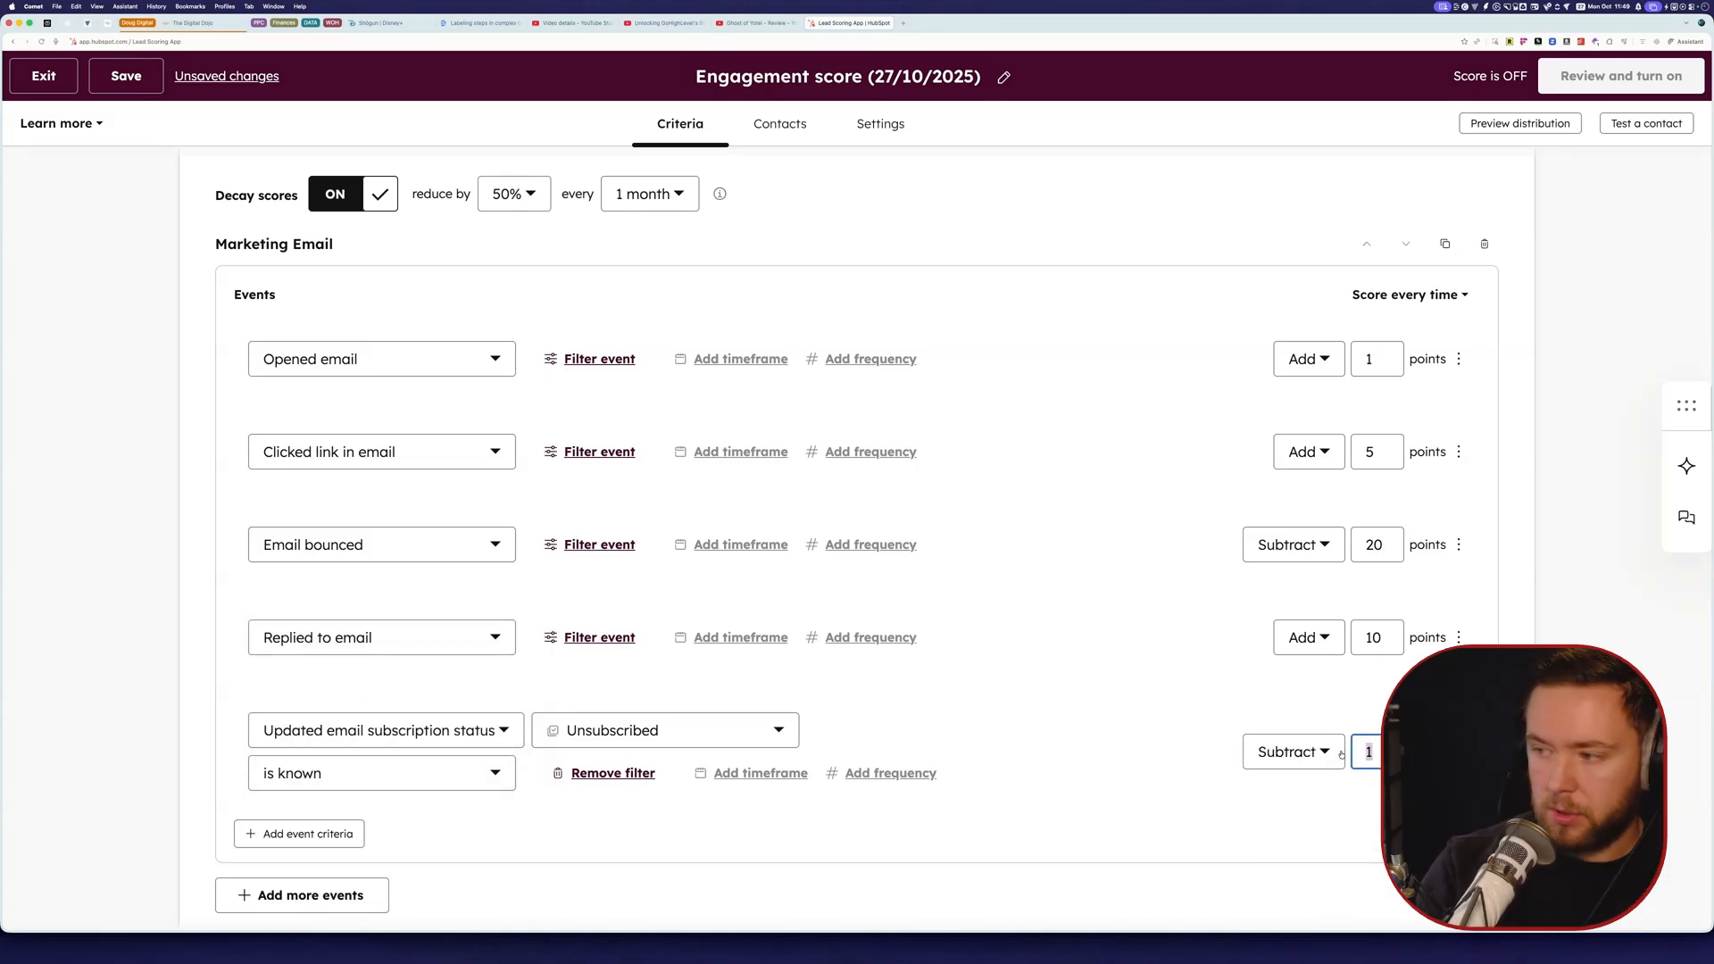
type("20")
left_click(1075, 731)
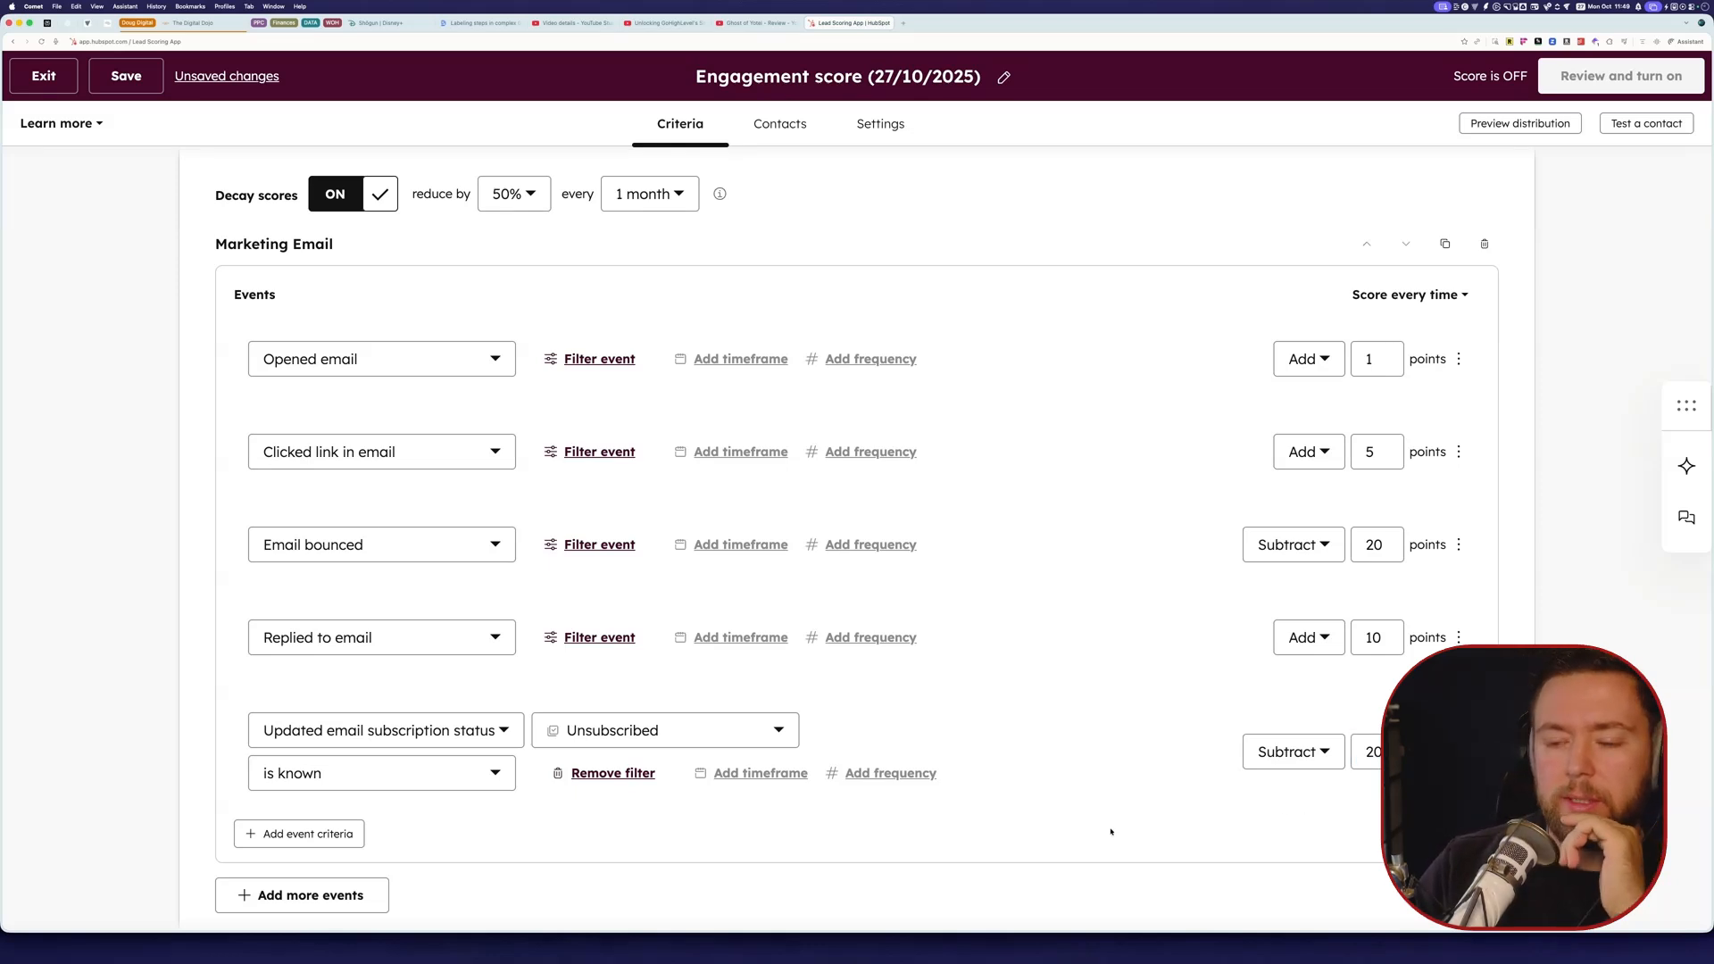
scroll(862, 781, "down", 2)
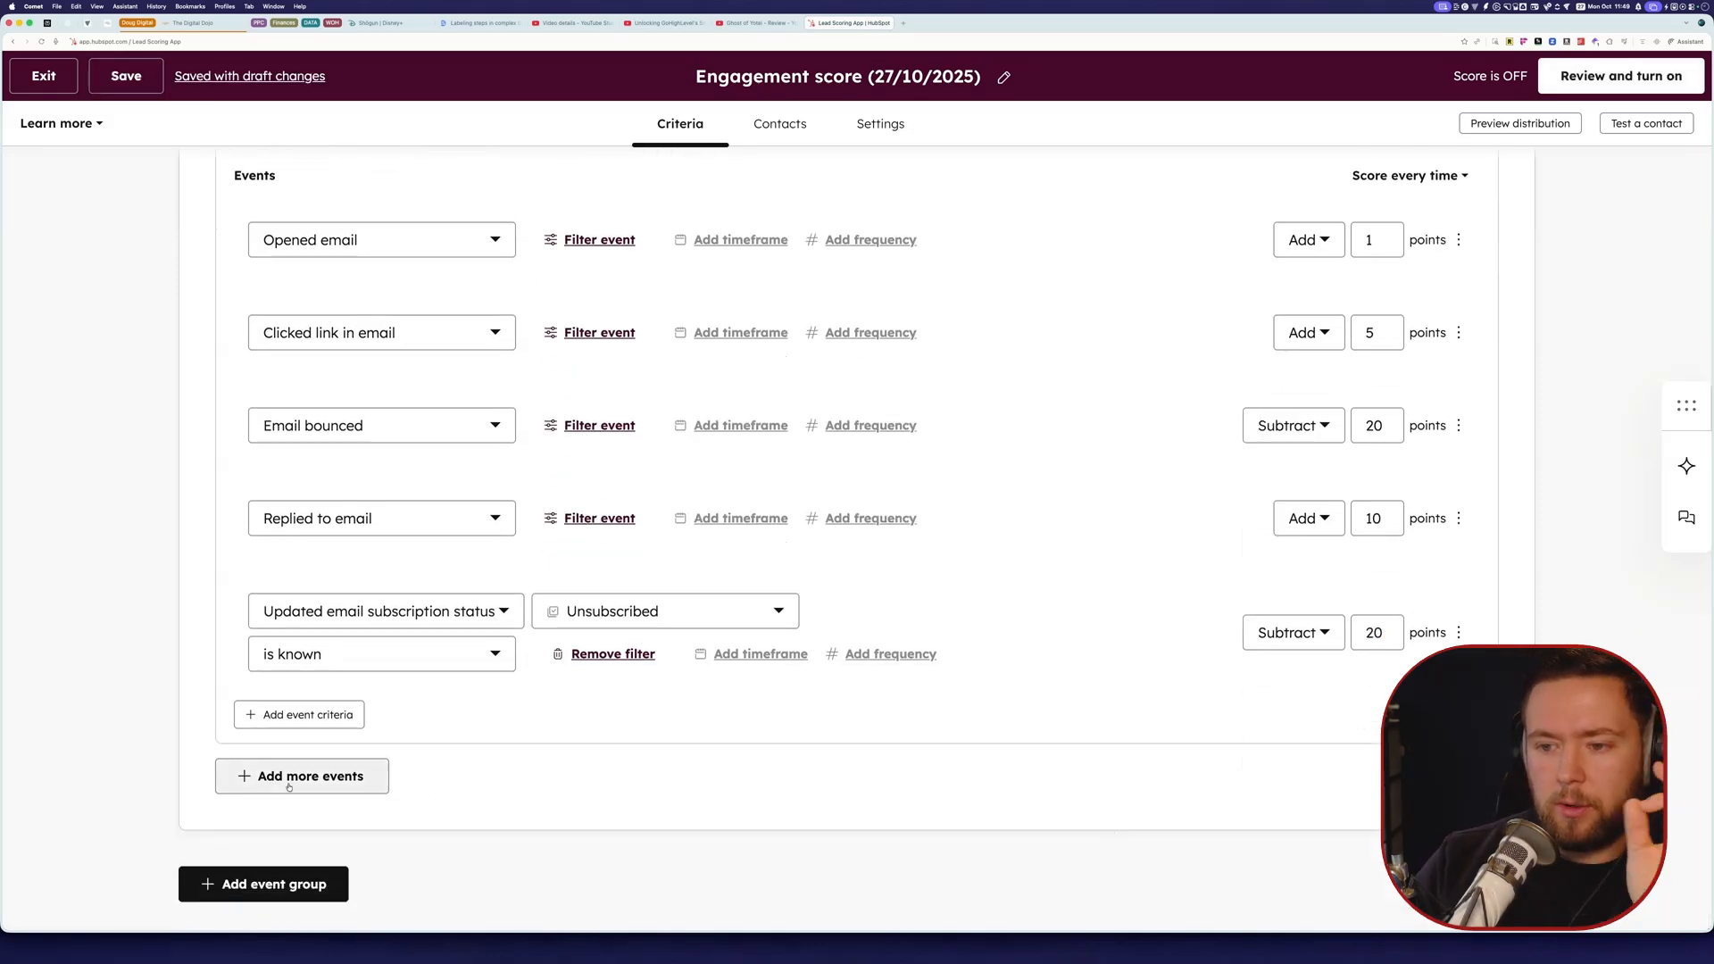
scroll(603, 791, "up", 2)
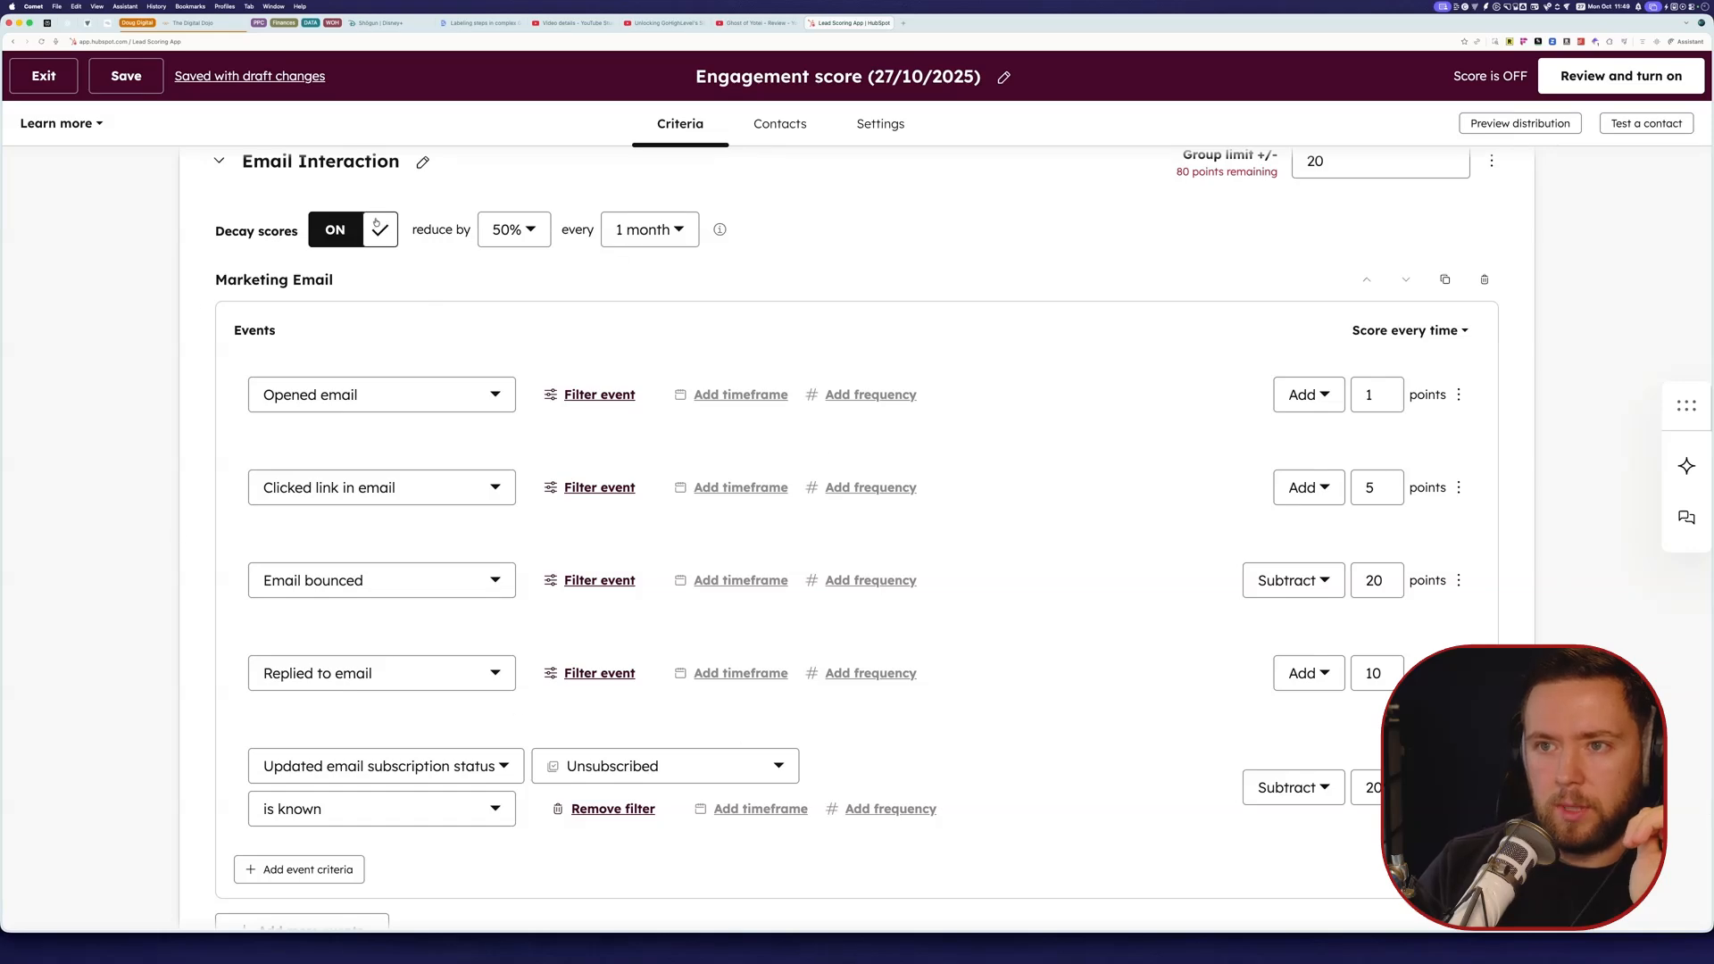
left_click(232, 162)
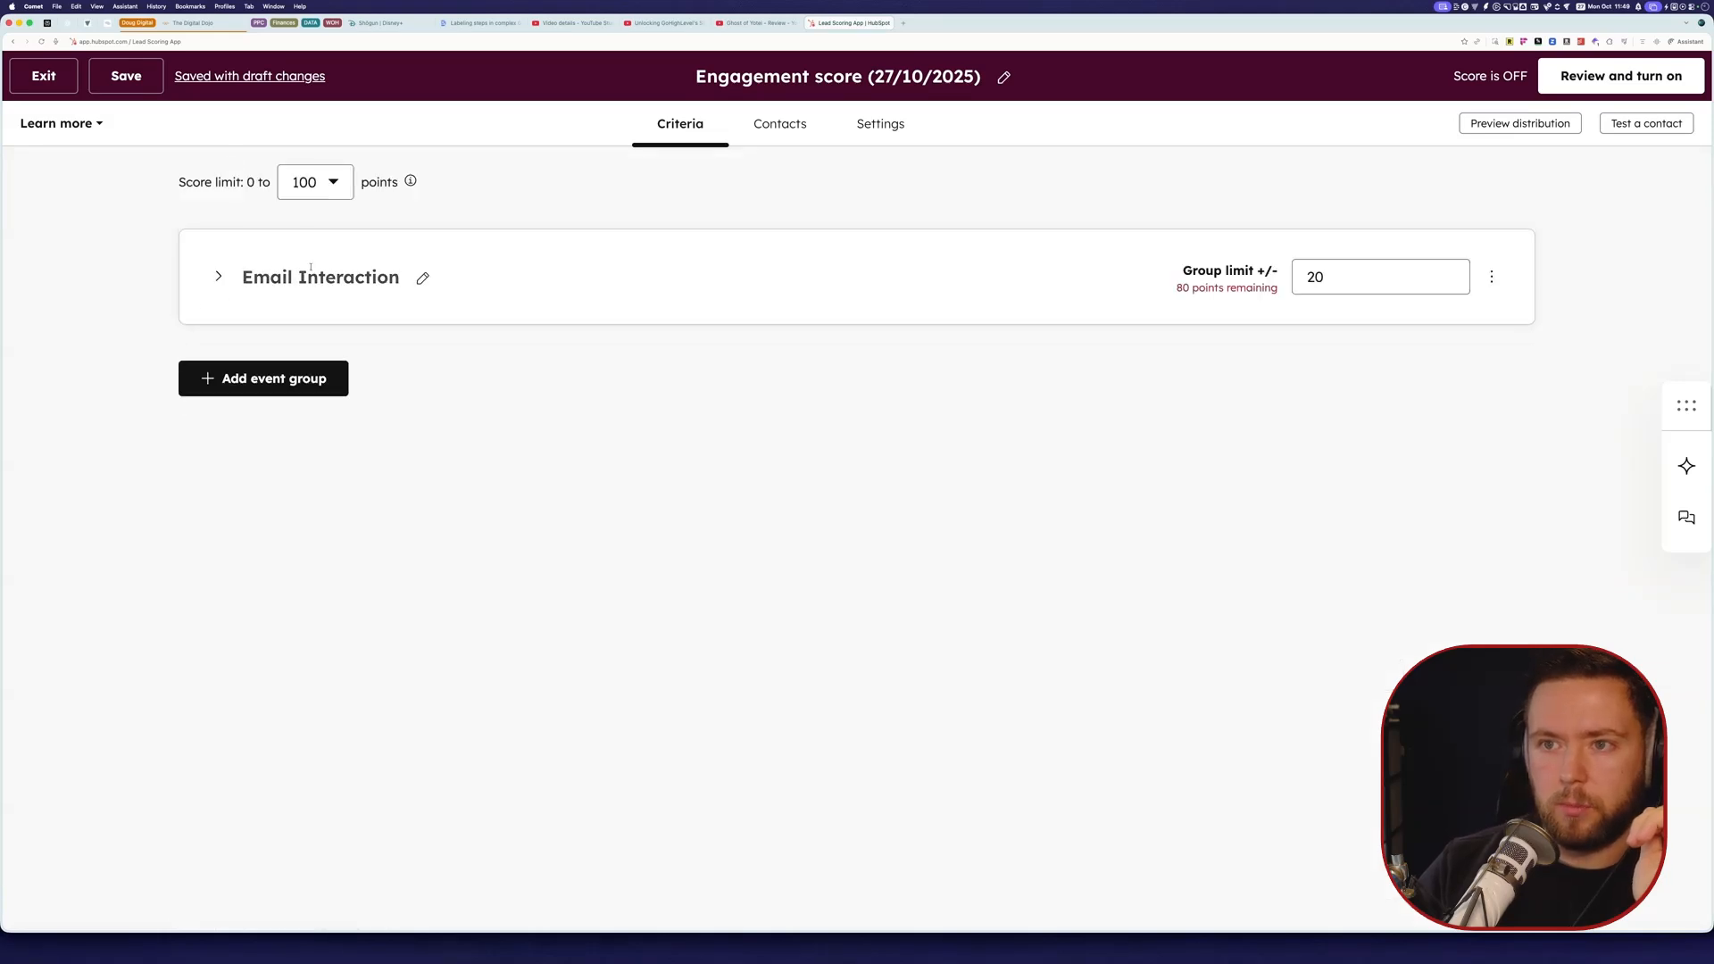
left_click(225, 277)
scroll(677, 566, "down", 3)
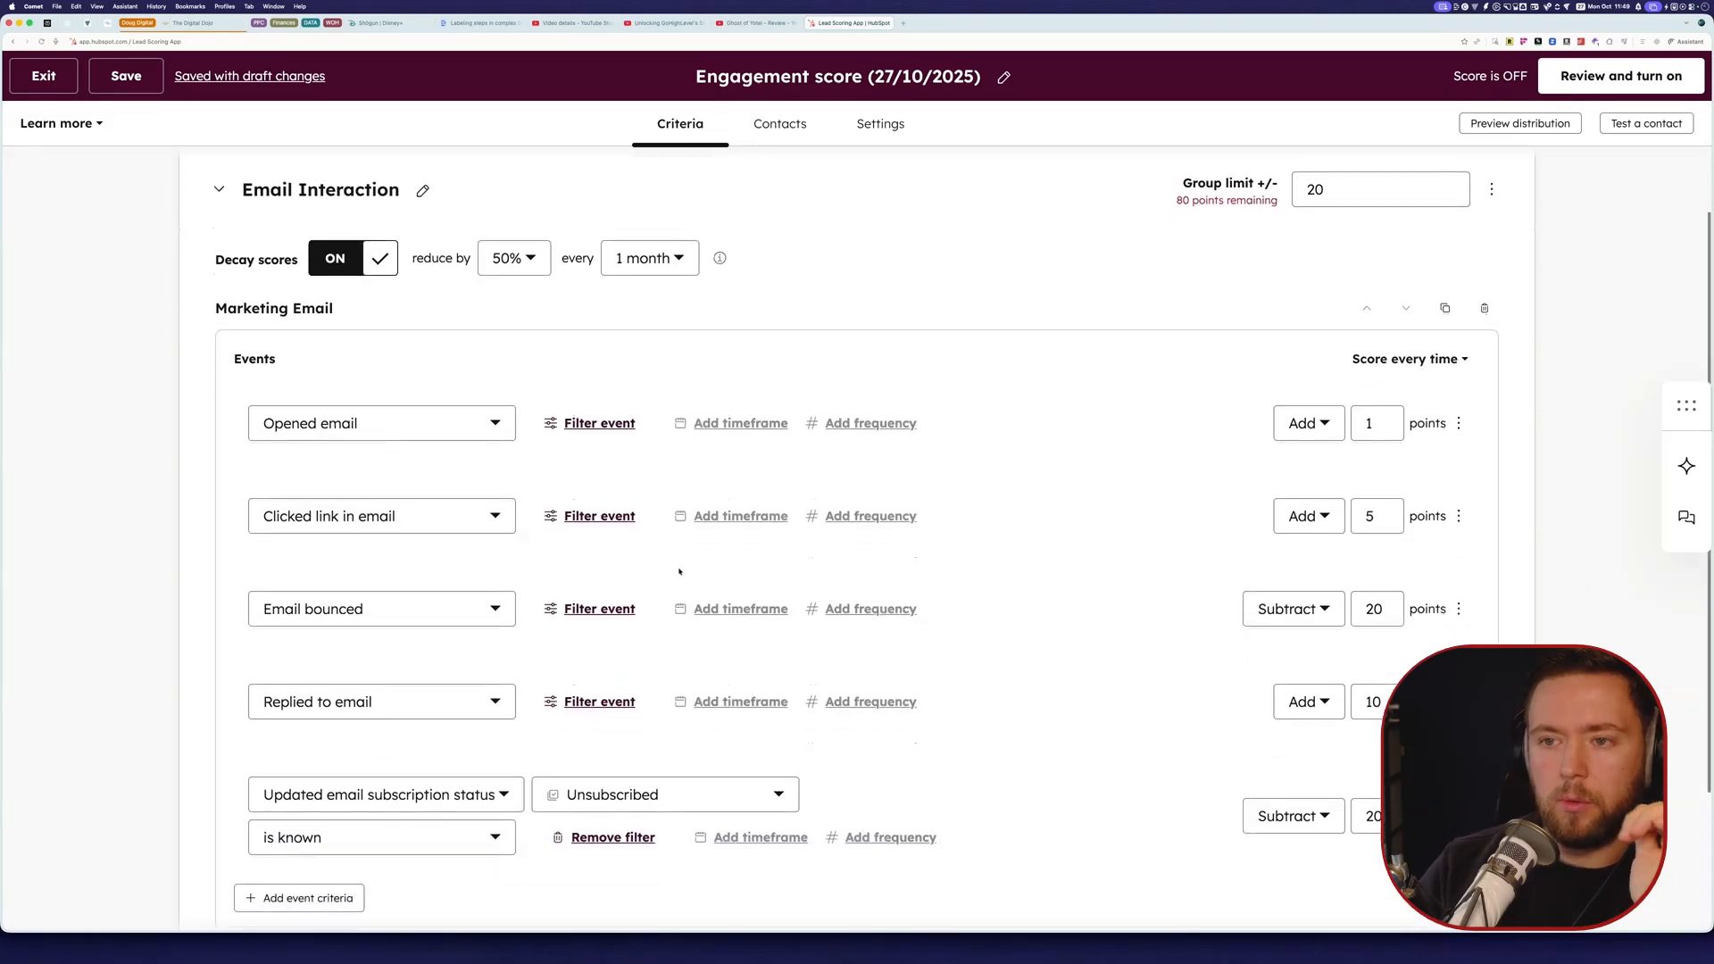
scroll(678, 571, "down", 1)
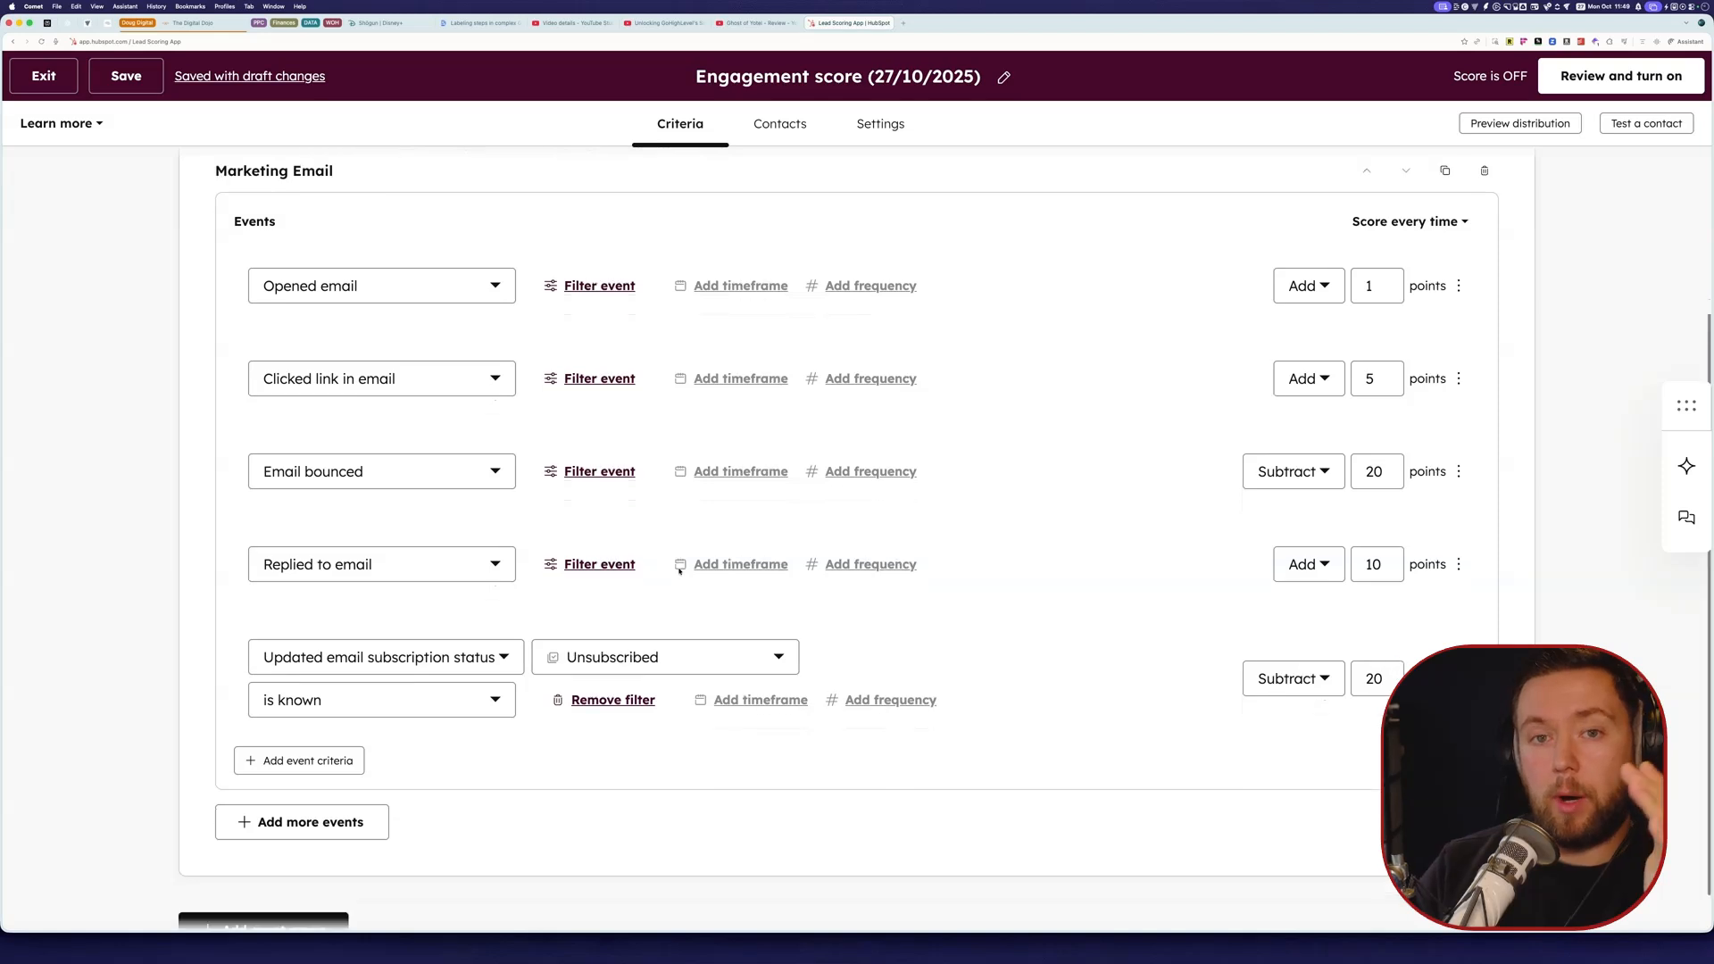
Step: Add a Sequences event set to the Email Interaction group, below the Marketing Email events
scroll(491, 697, "down", 1)
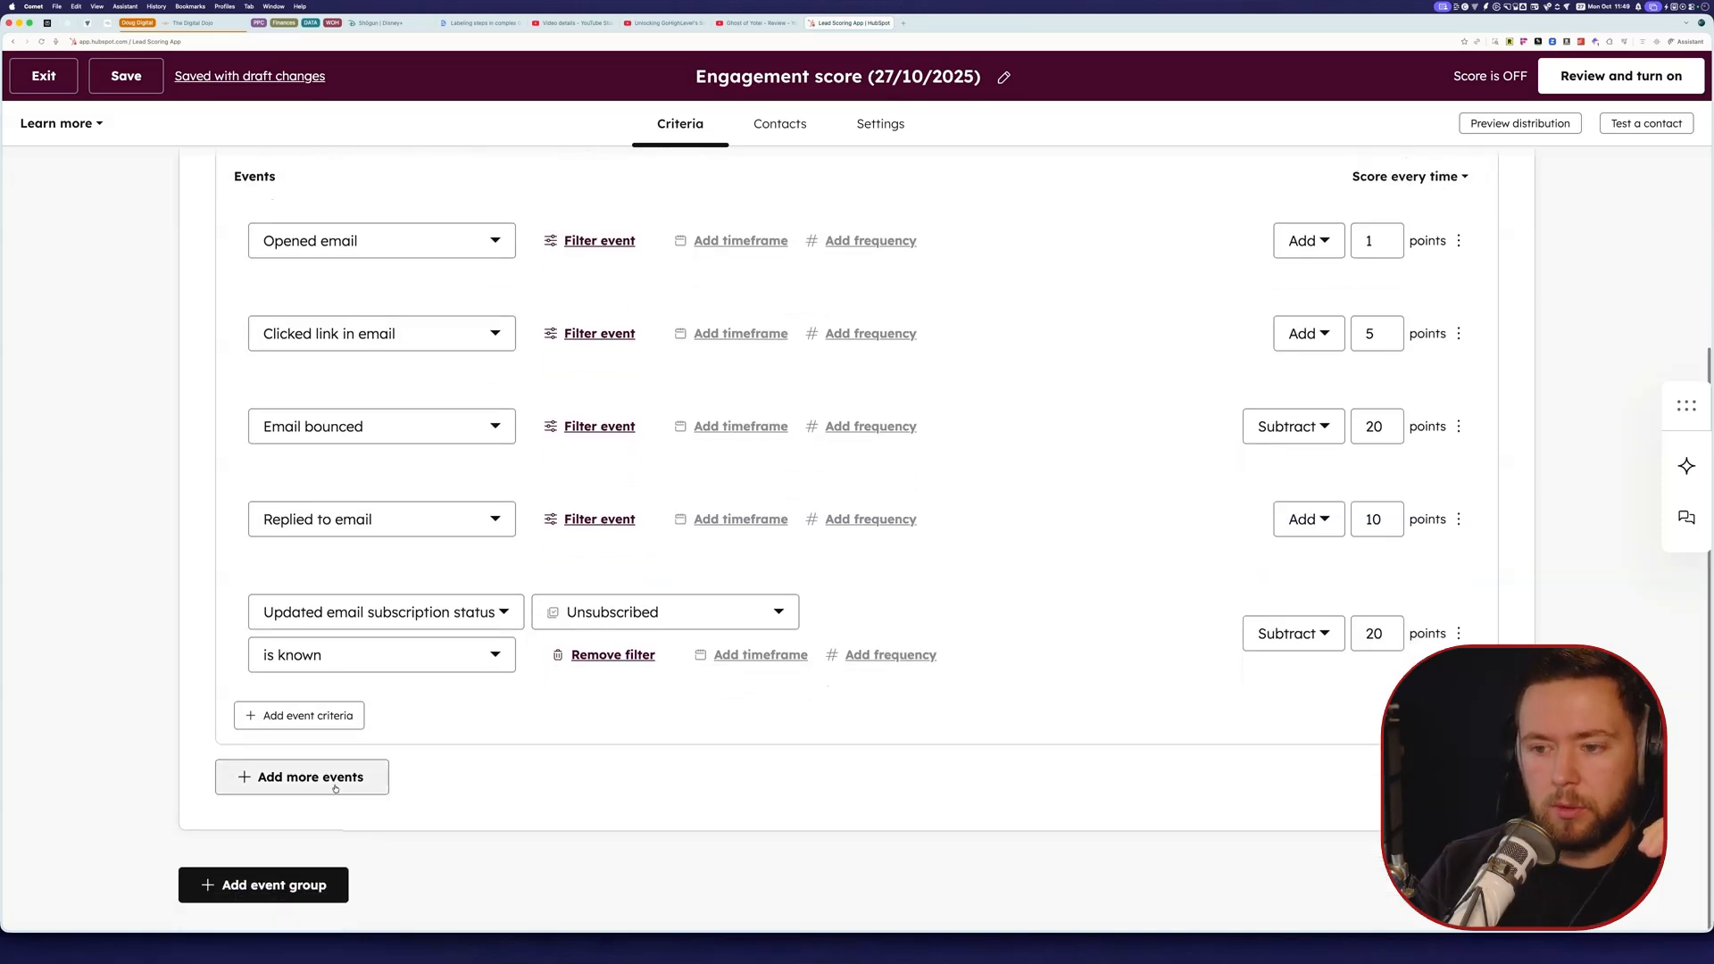
left_click(304, 777)
scroll(390, 676, "down", 5)
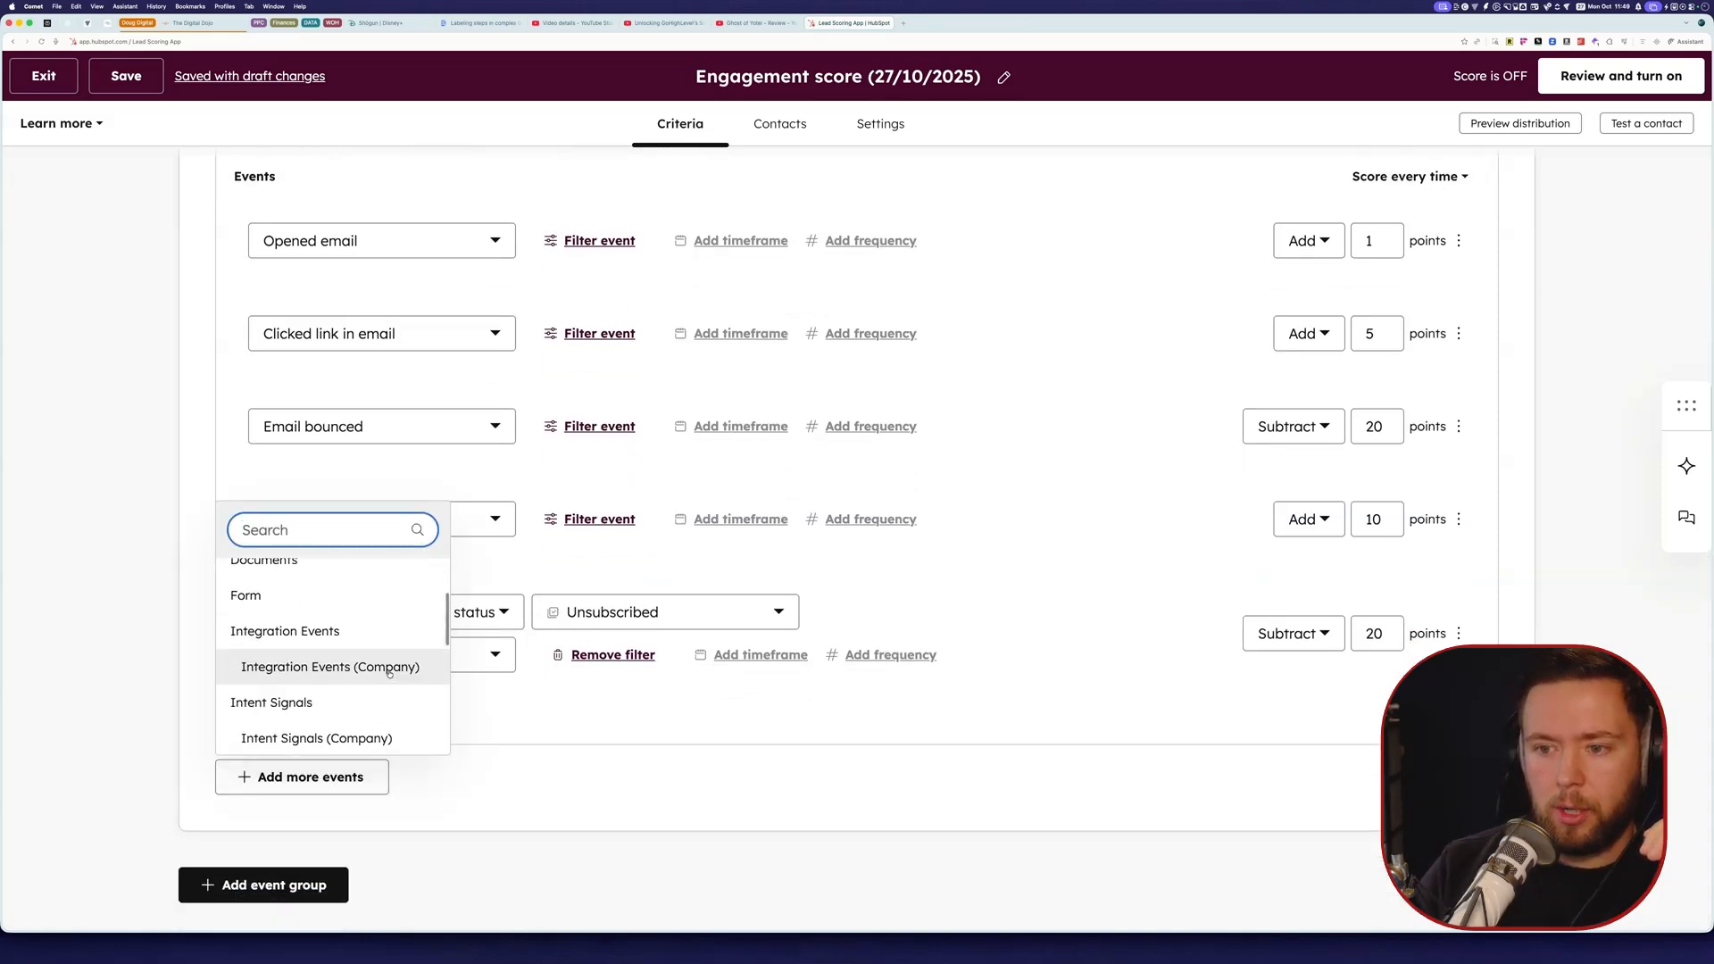
scroll(390, 675, "down", 5)
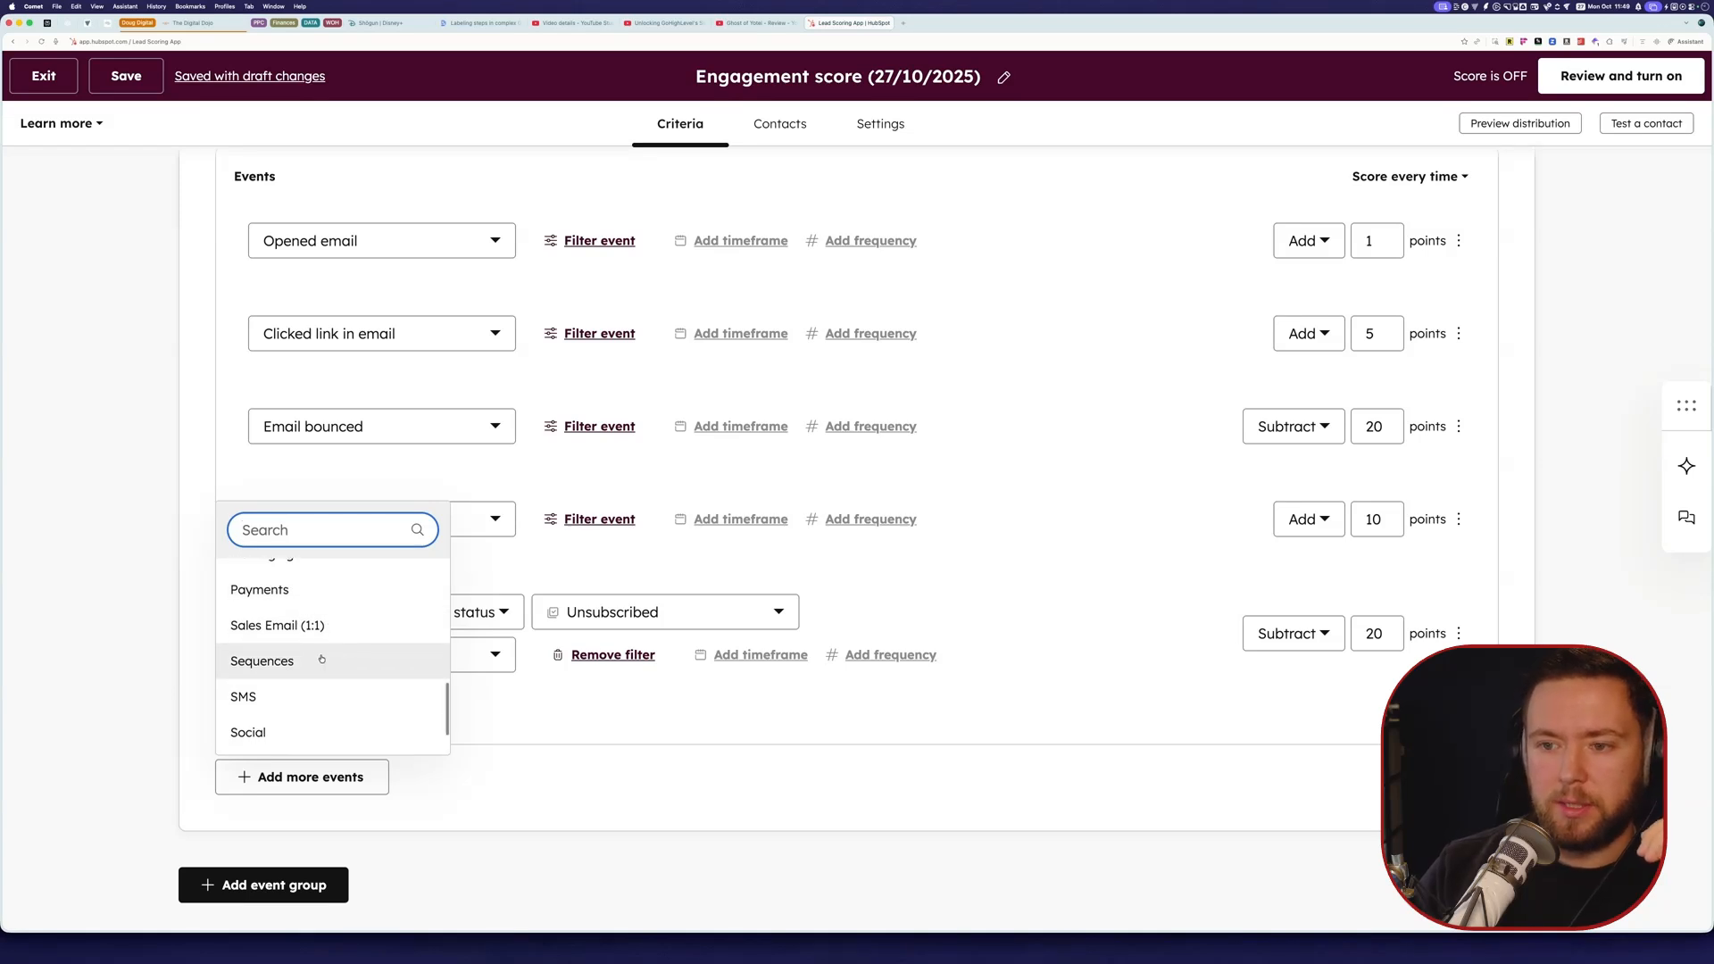
left_click(315, 660)
Step: Set the Sequences event to Contact booked meeting through a sequence and have it add 20 points
scroll(708, 749, "down", 4)
left_click(416, 734)
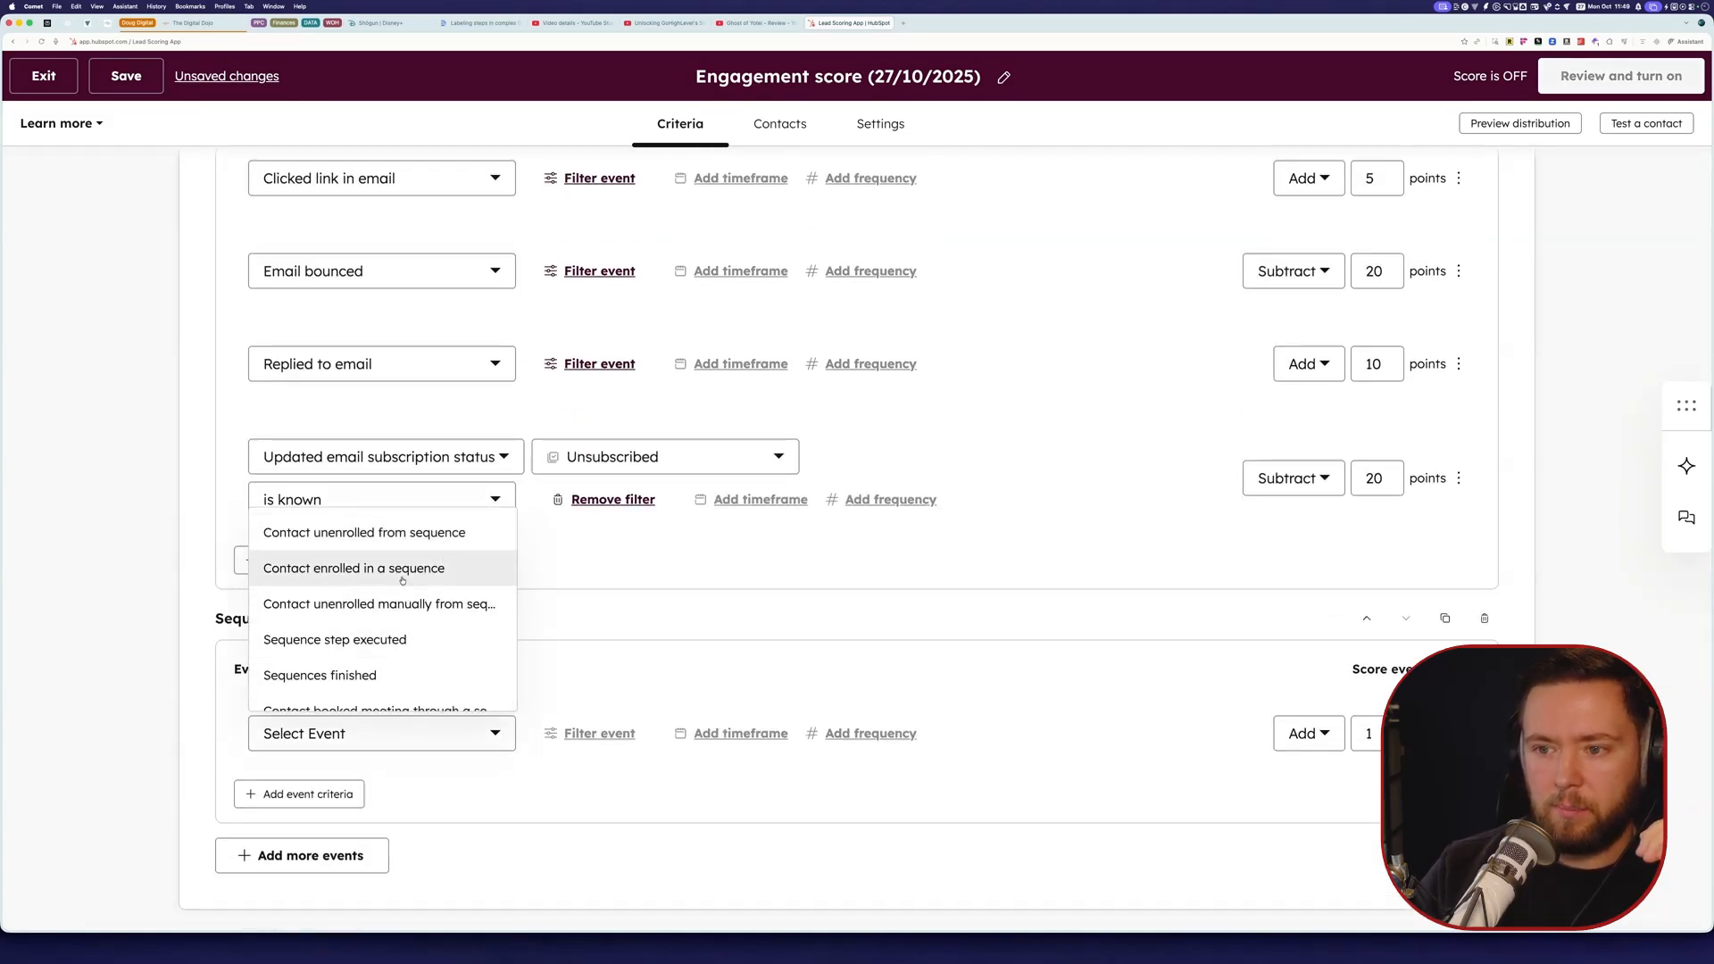
scroll(421, 639, "down", 1)
scroll(421, 639, "down", 1)
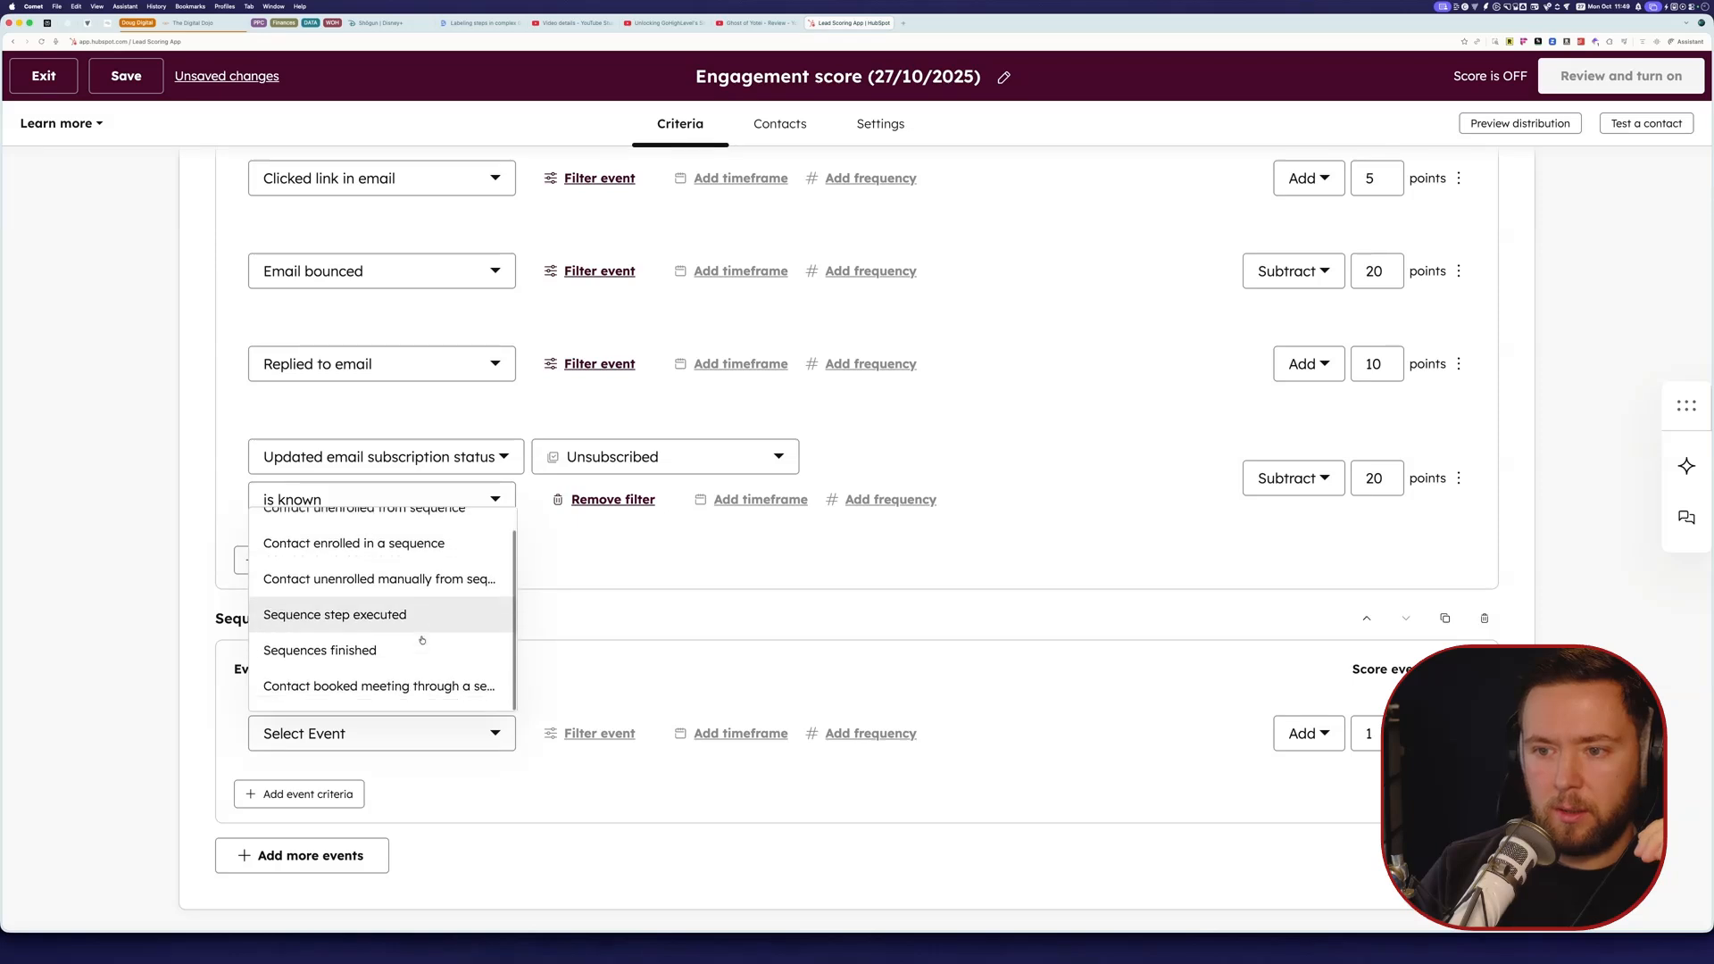
left_click(420, 685)
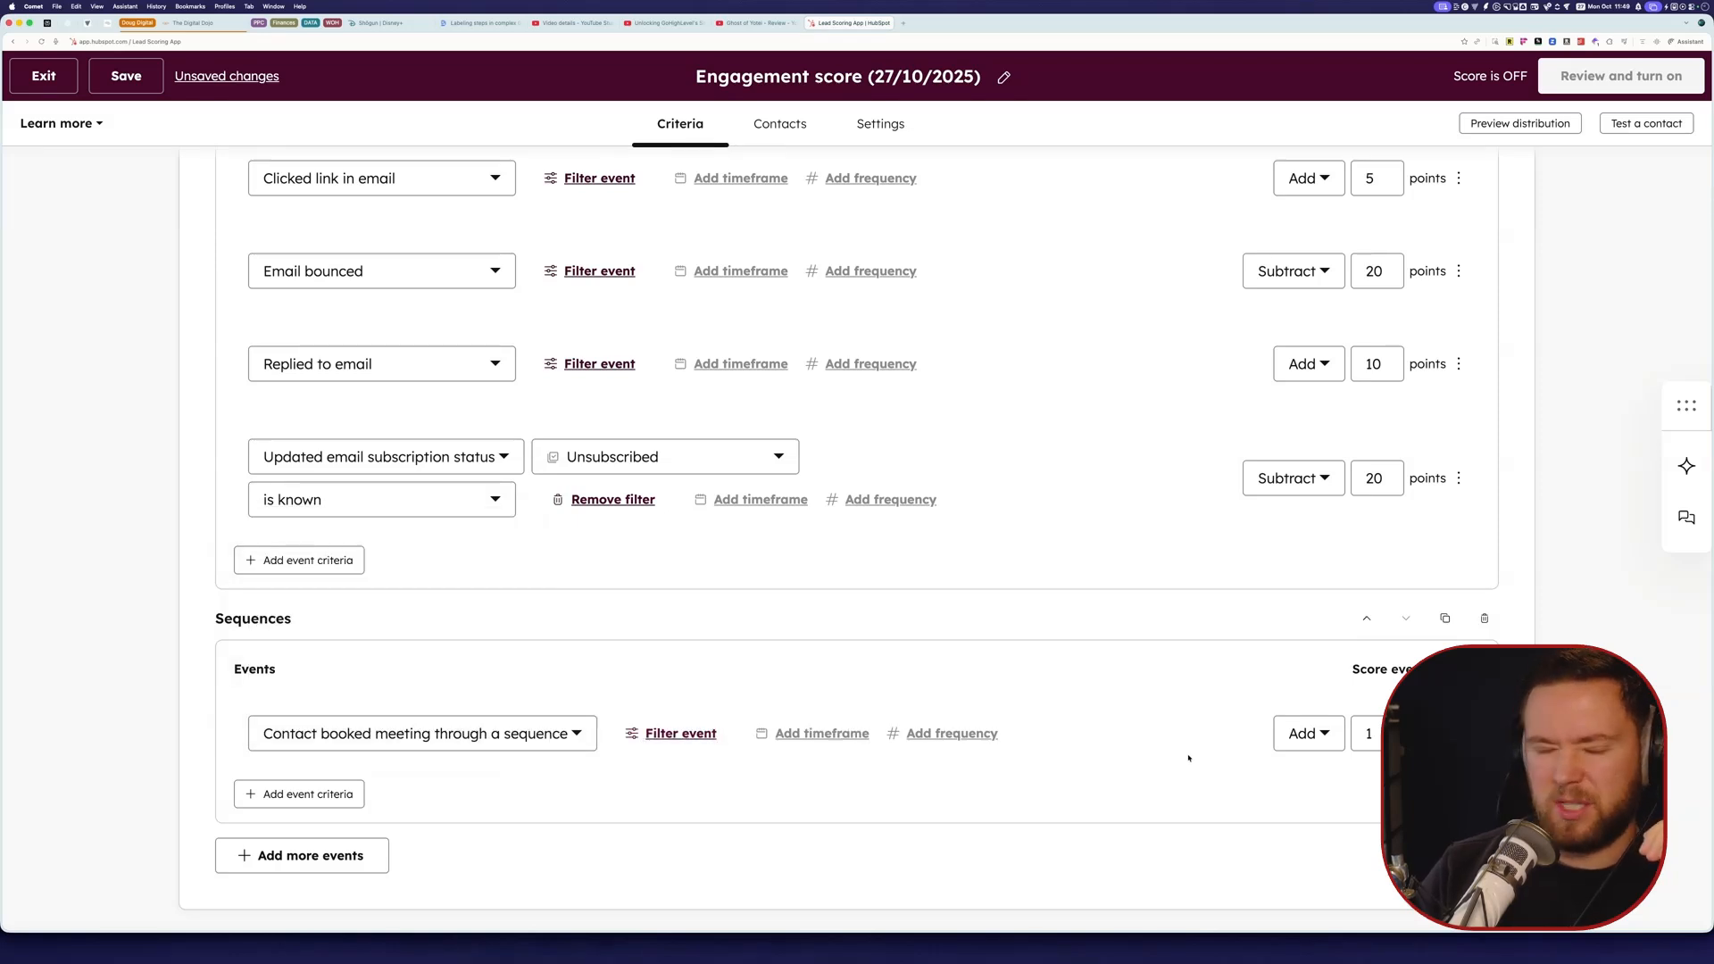
double_click(1363, 730)
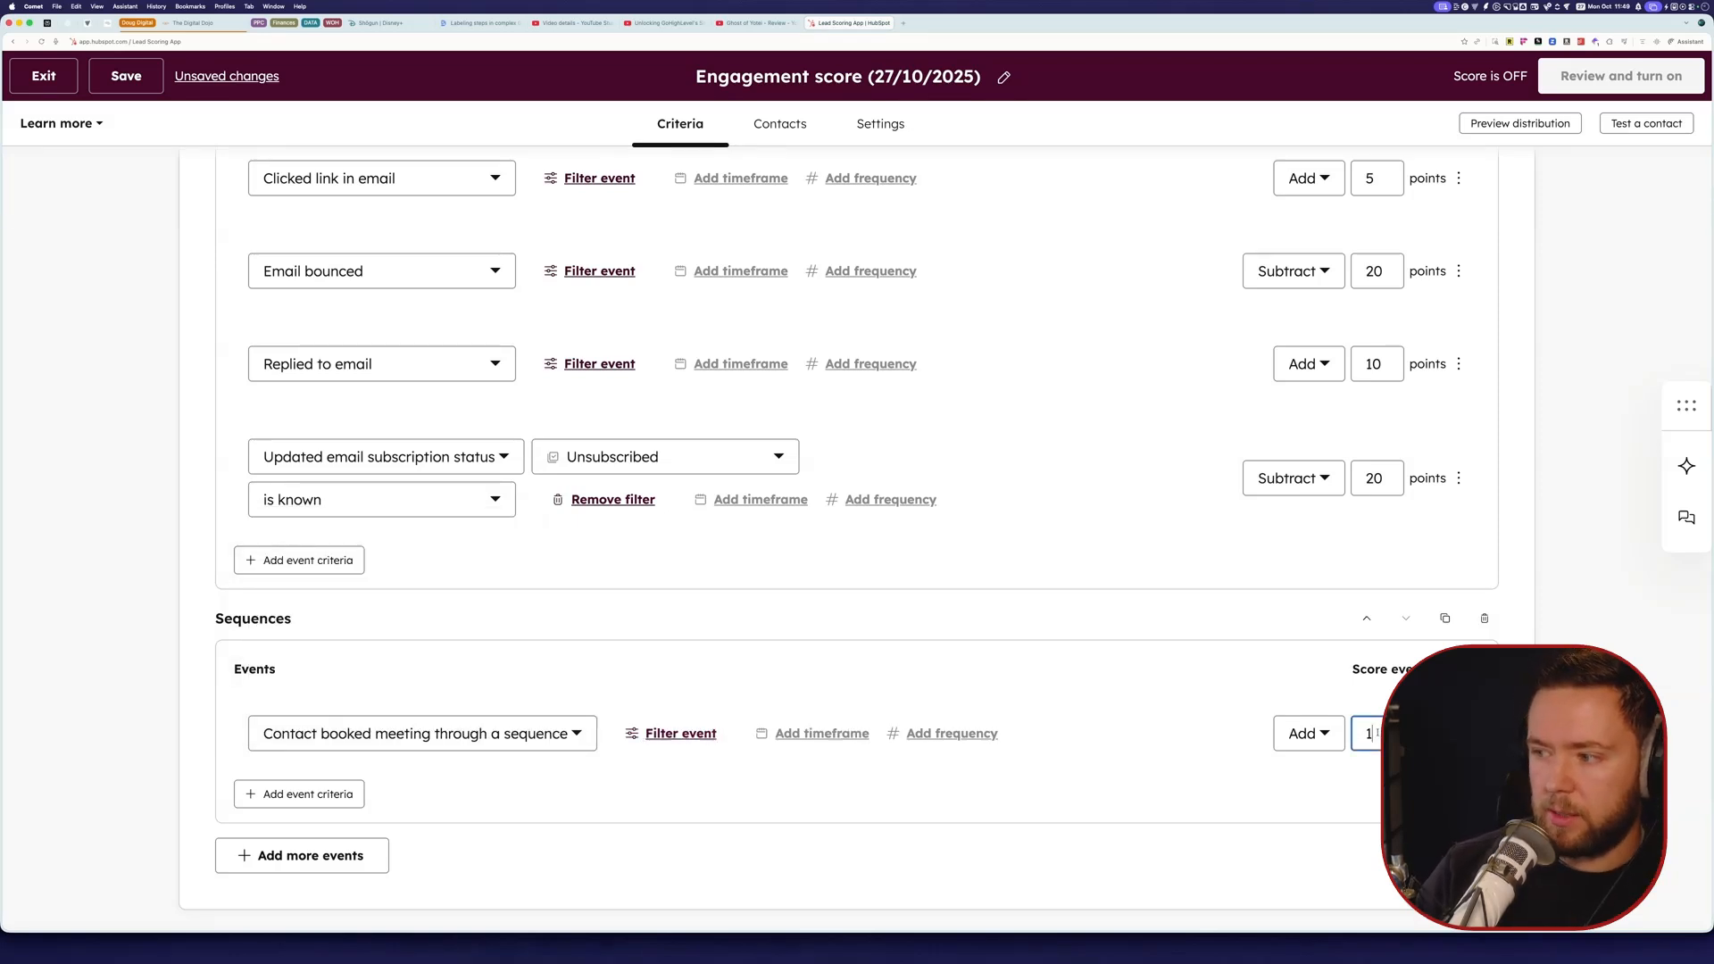
type("20")
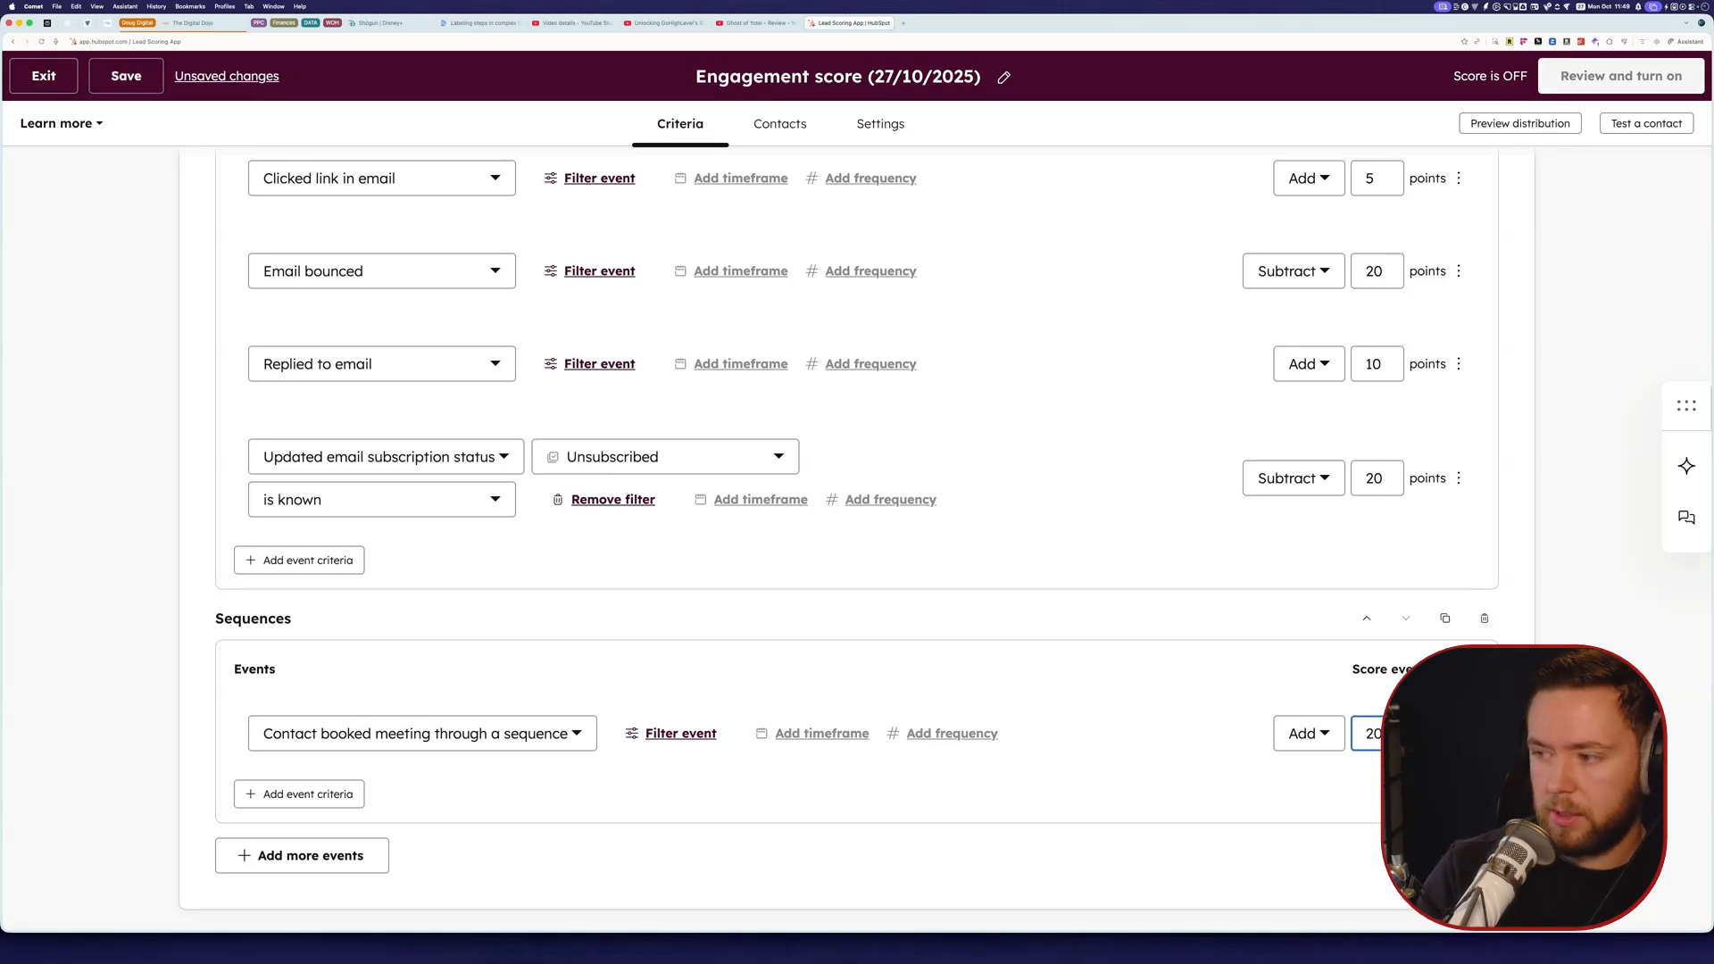
left_click(946, 628)
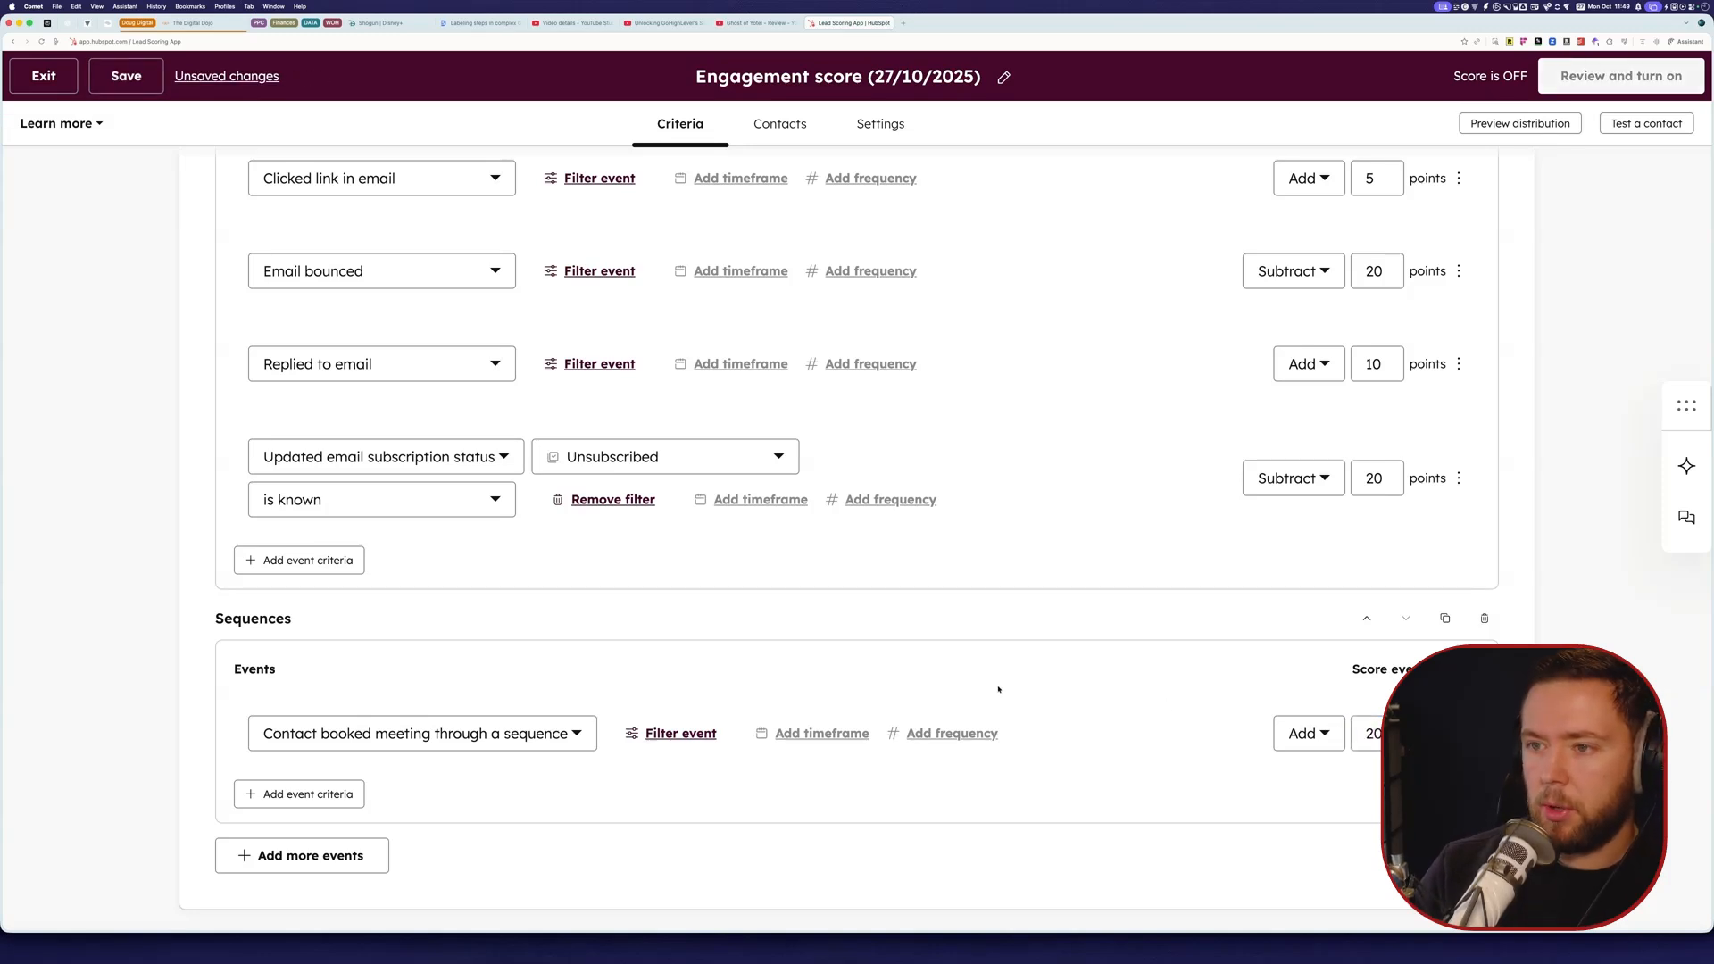
scroll(997, 688, "up", 4)
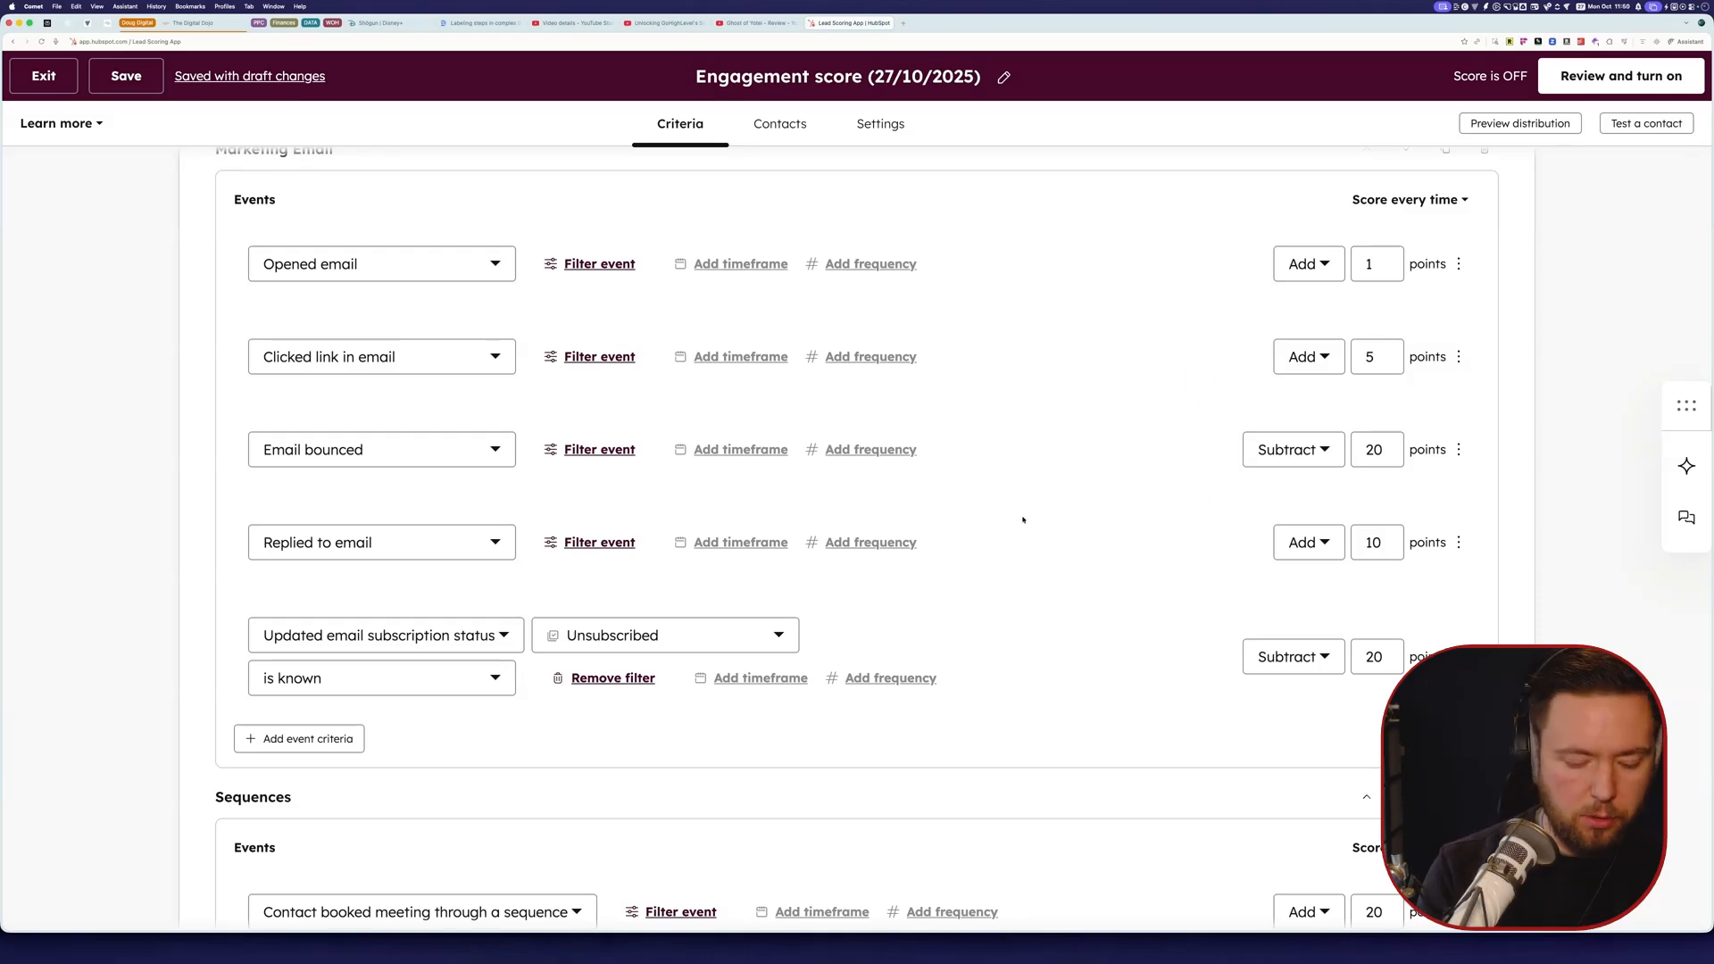
scroll(996, 485, "down", 3)
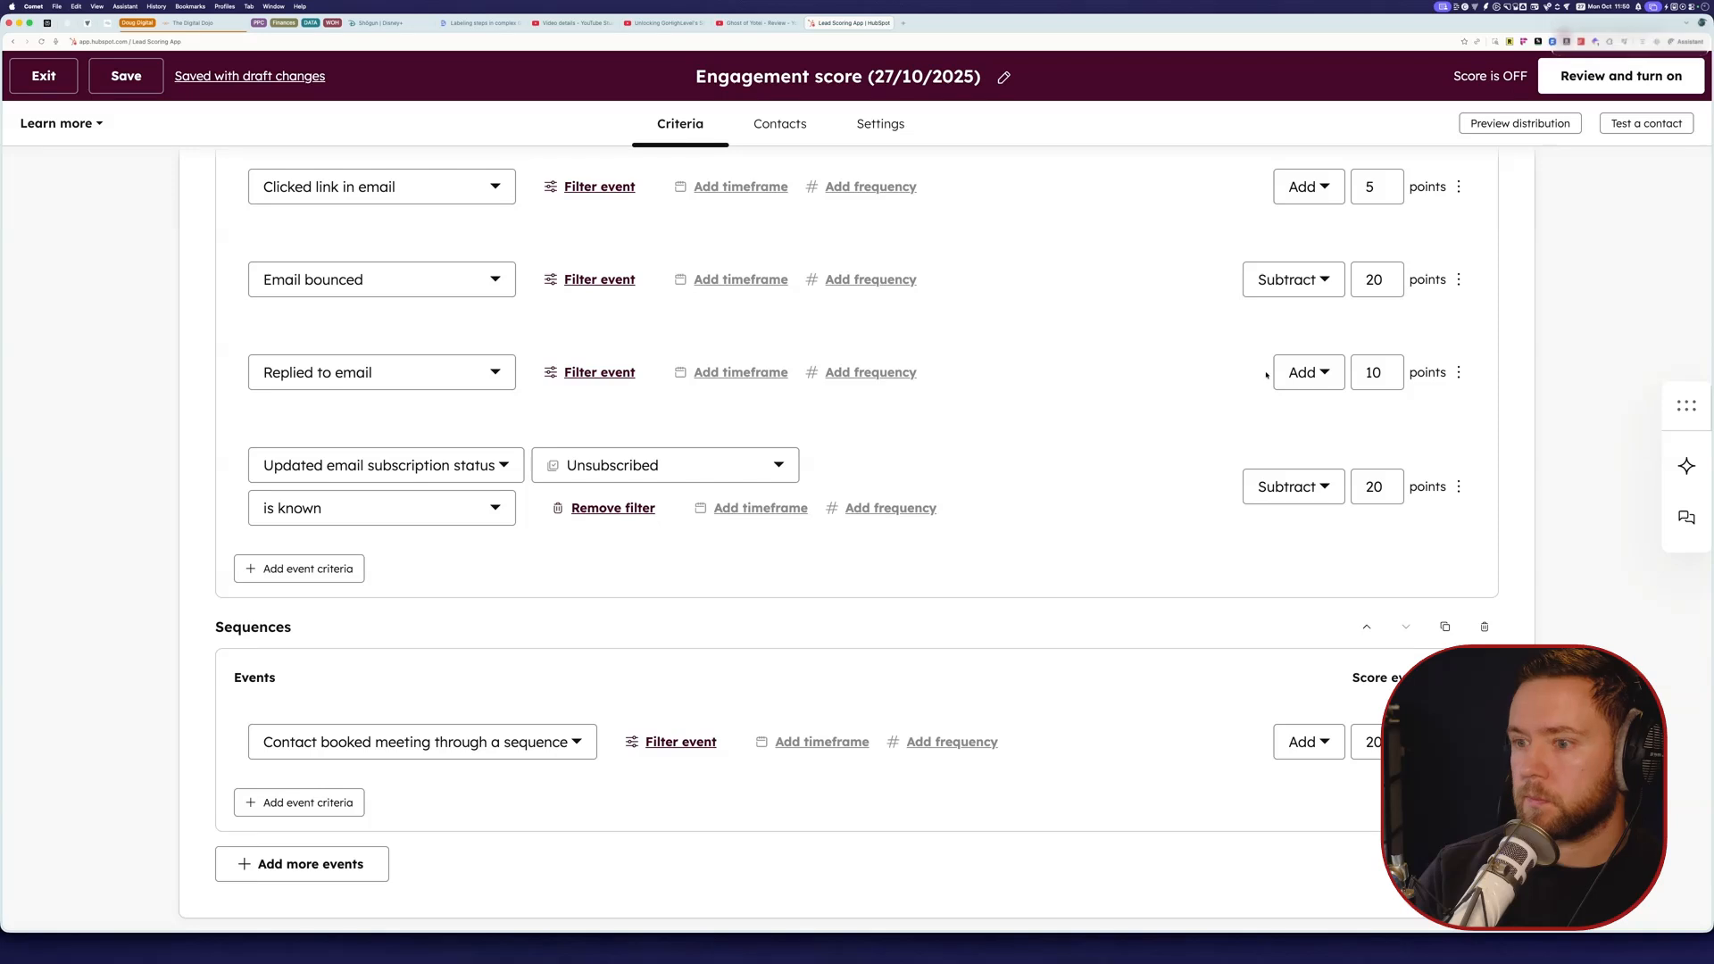
Step: Add a new event group below the Email Interaction group and name it Web Behaviour
scroll(754, 661, "down", 2)
left_click(297, 876)
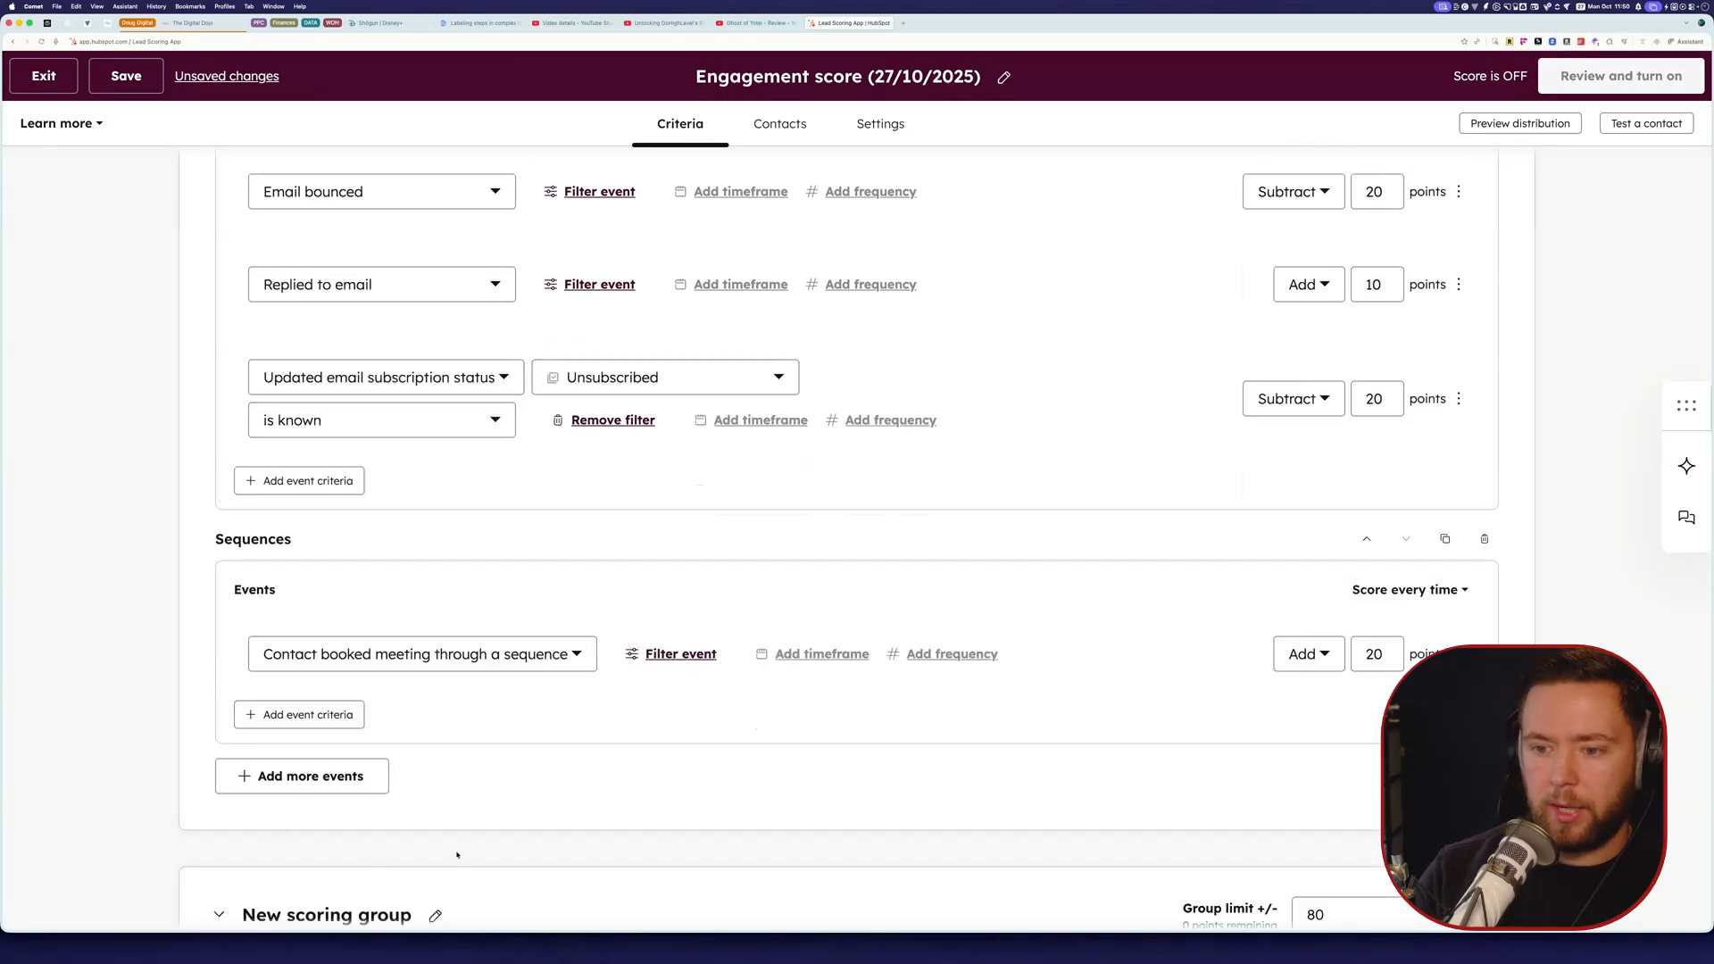
scroll(716, 791, "down", 4)
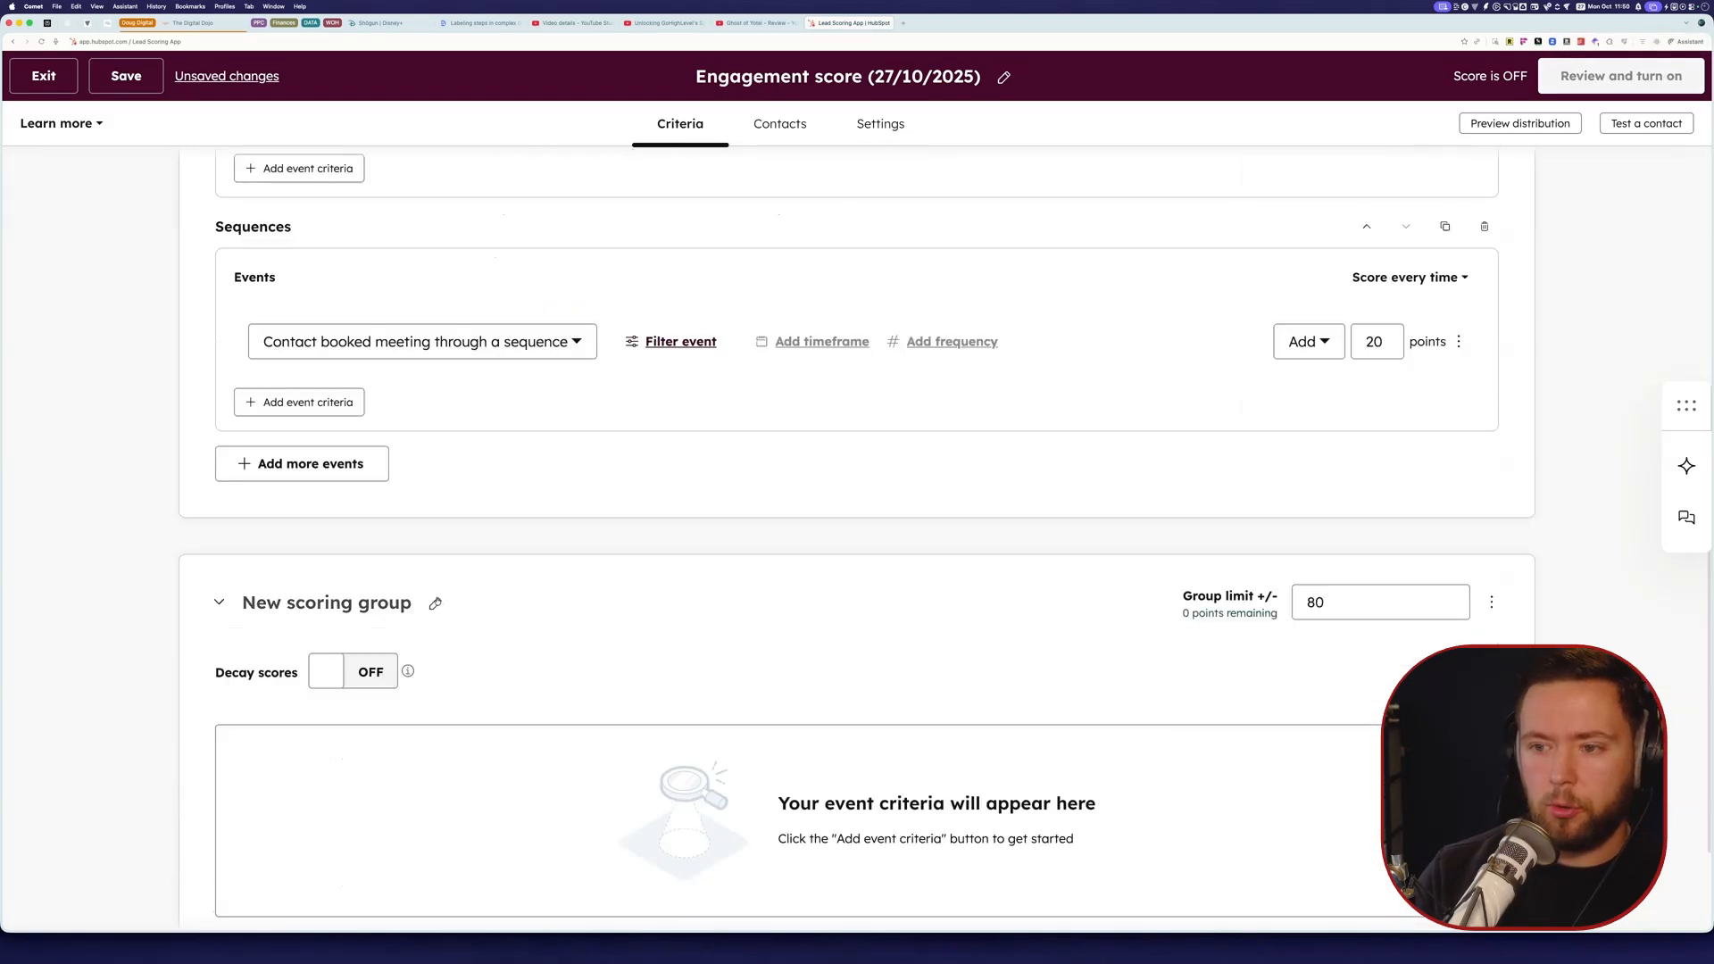
left_click(386, 615)
type("We")
key("super+a")
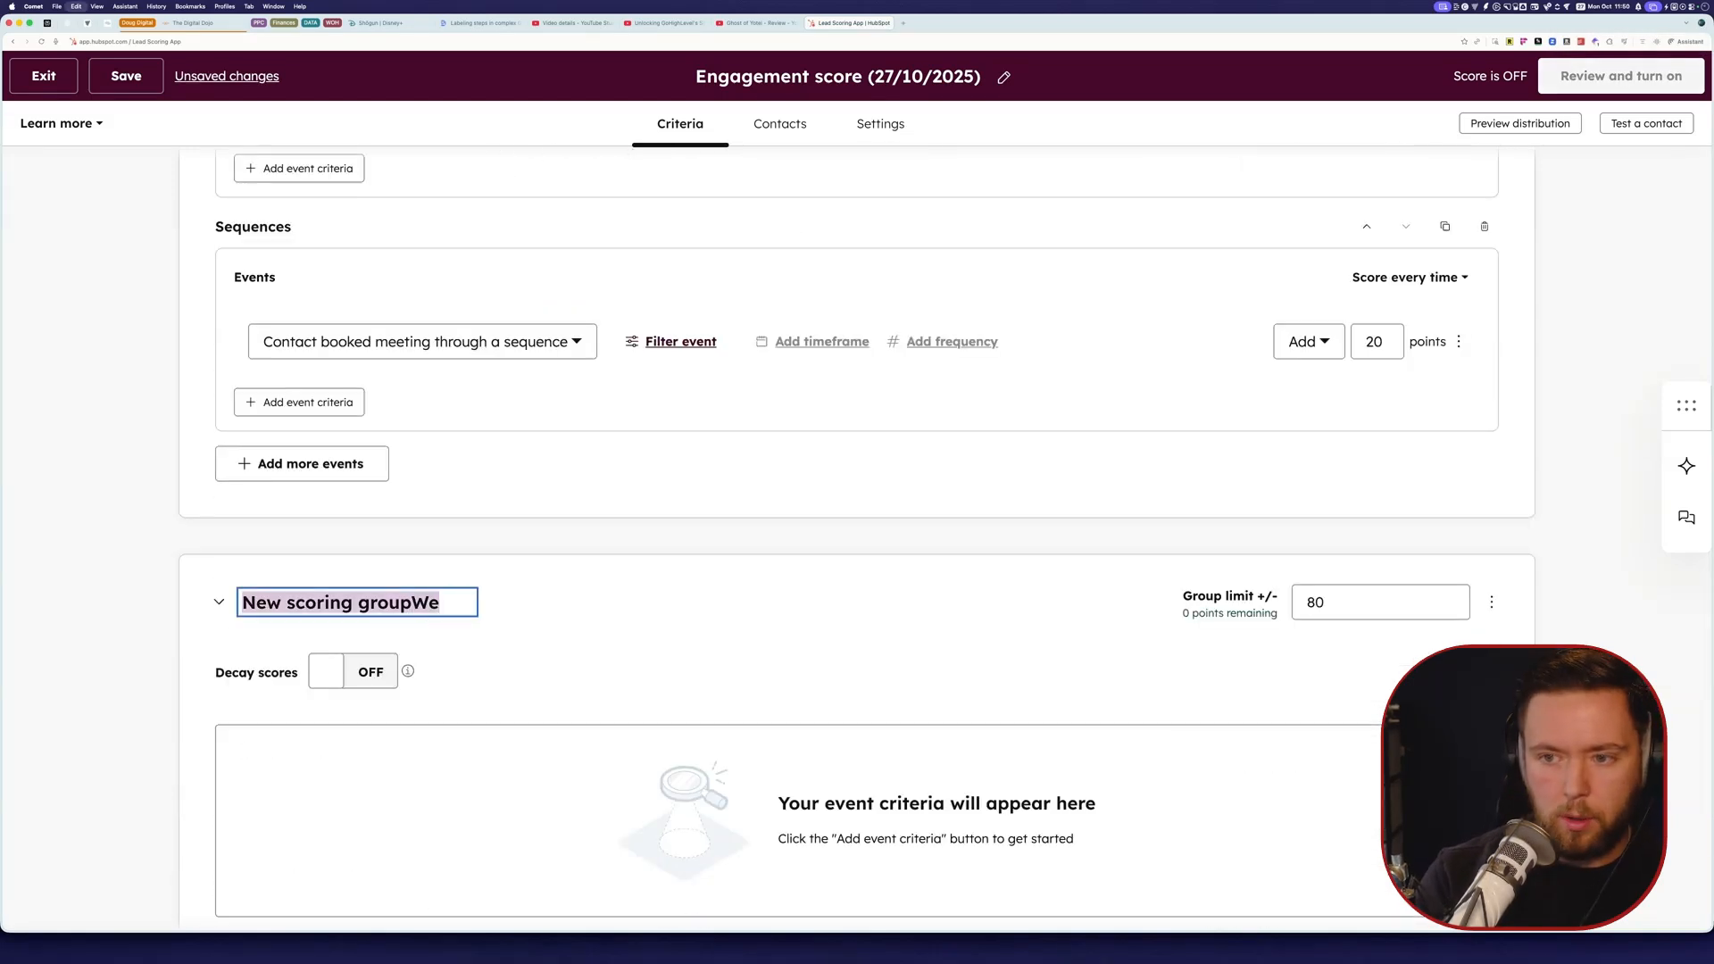
type("Web Behavu")
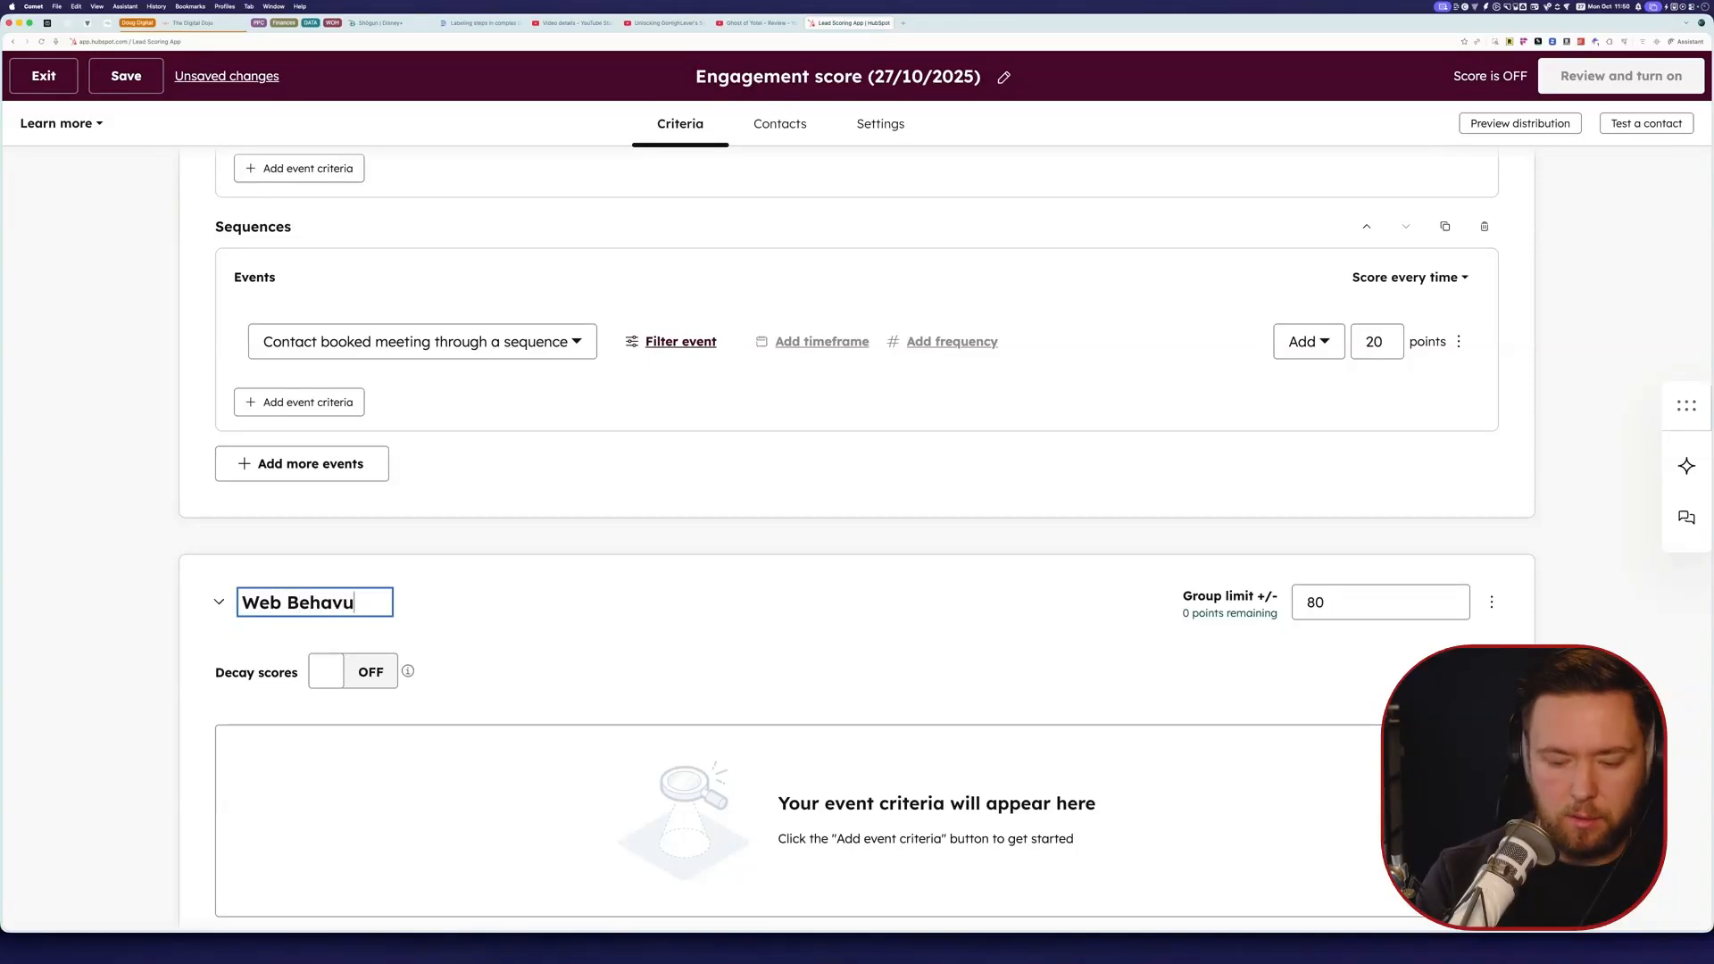
key("BackSpace")
type("iour")
Step: Set the Web Behaviour group limit to 50 points
scroll(758, 665, "down", 3)
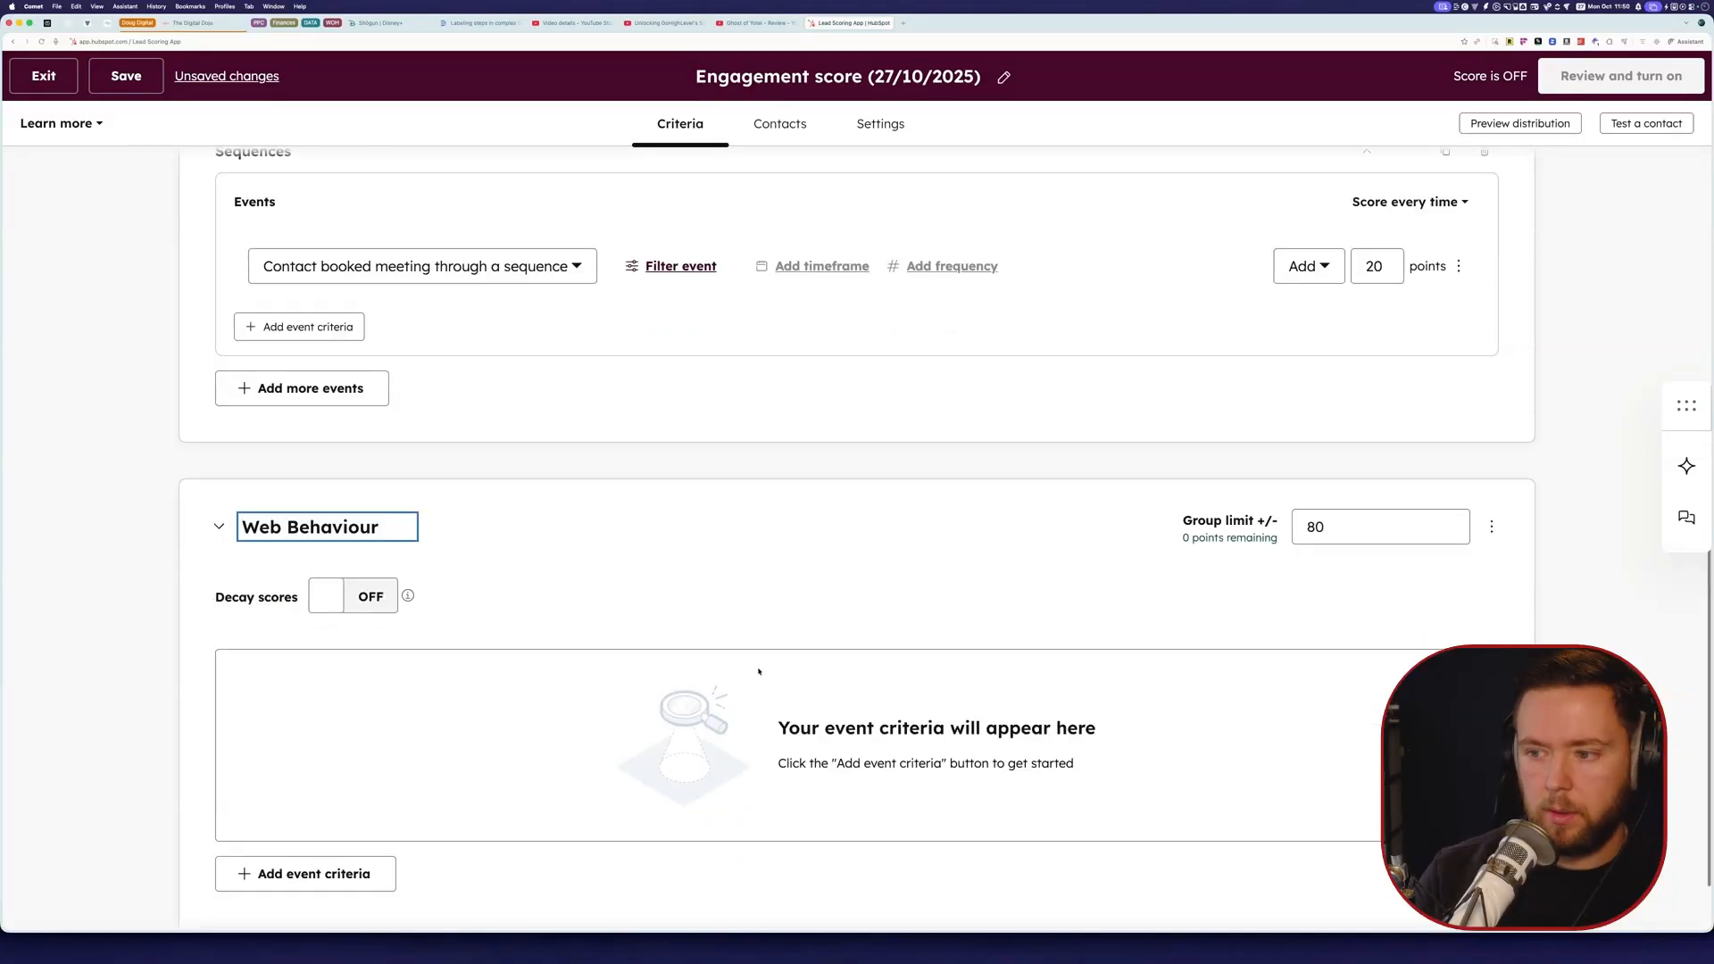
left_click(1341, 420)
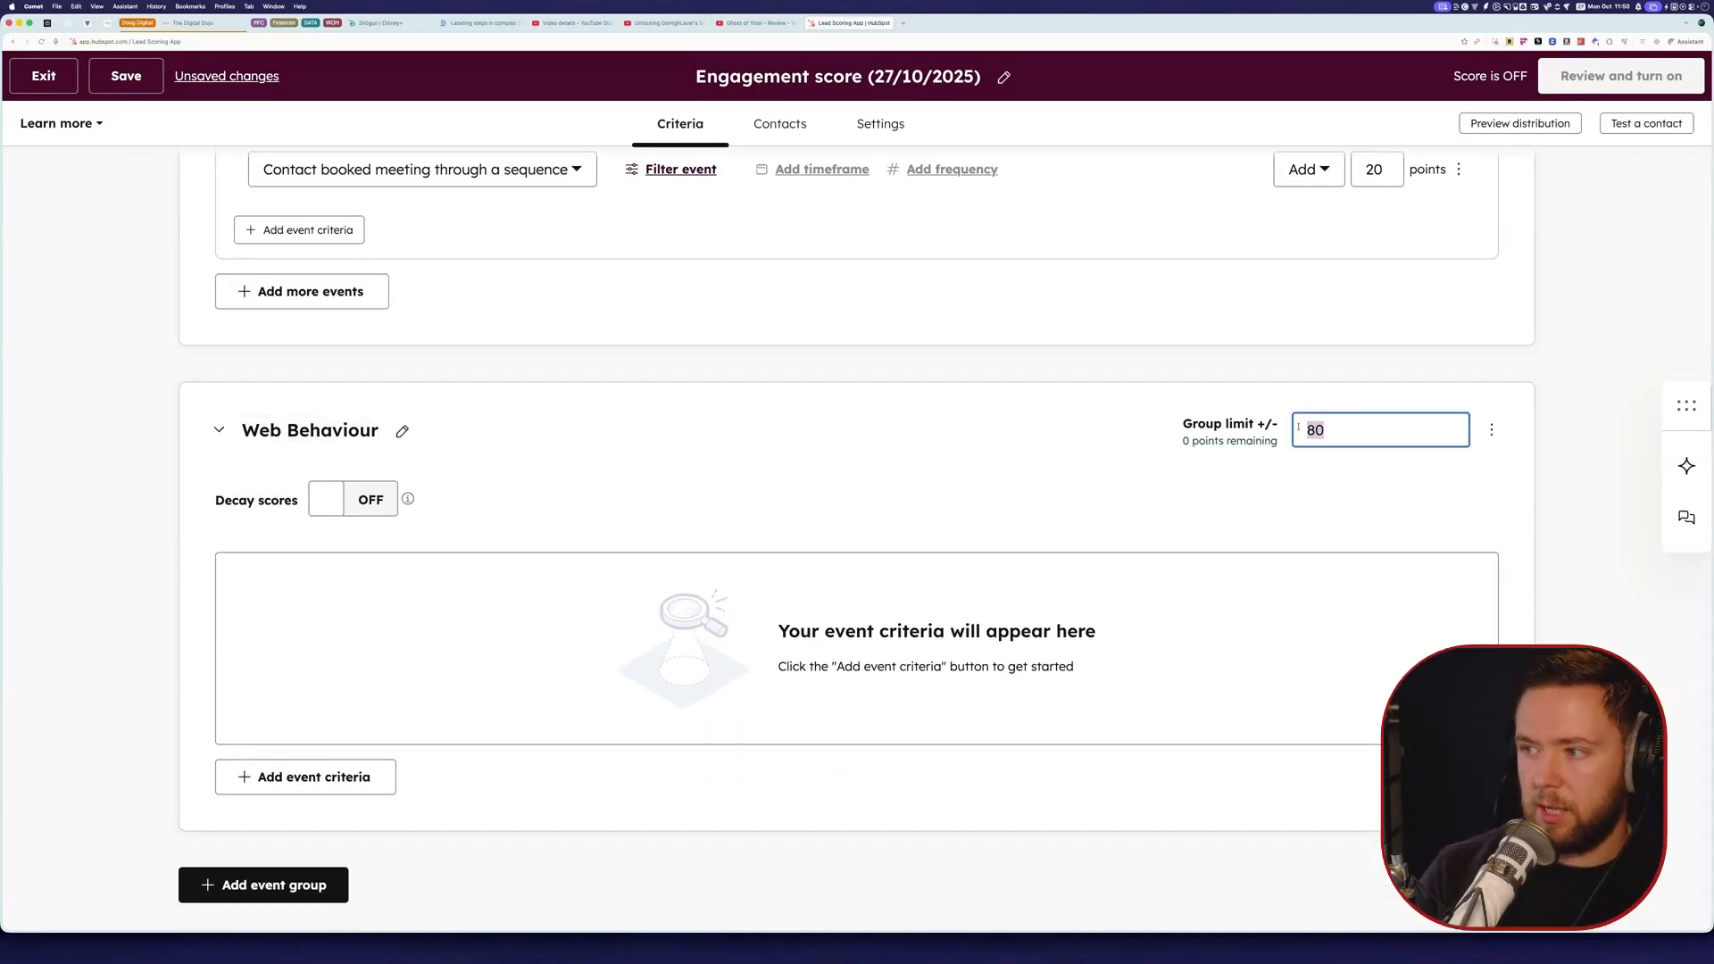
type("50")
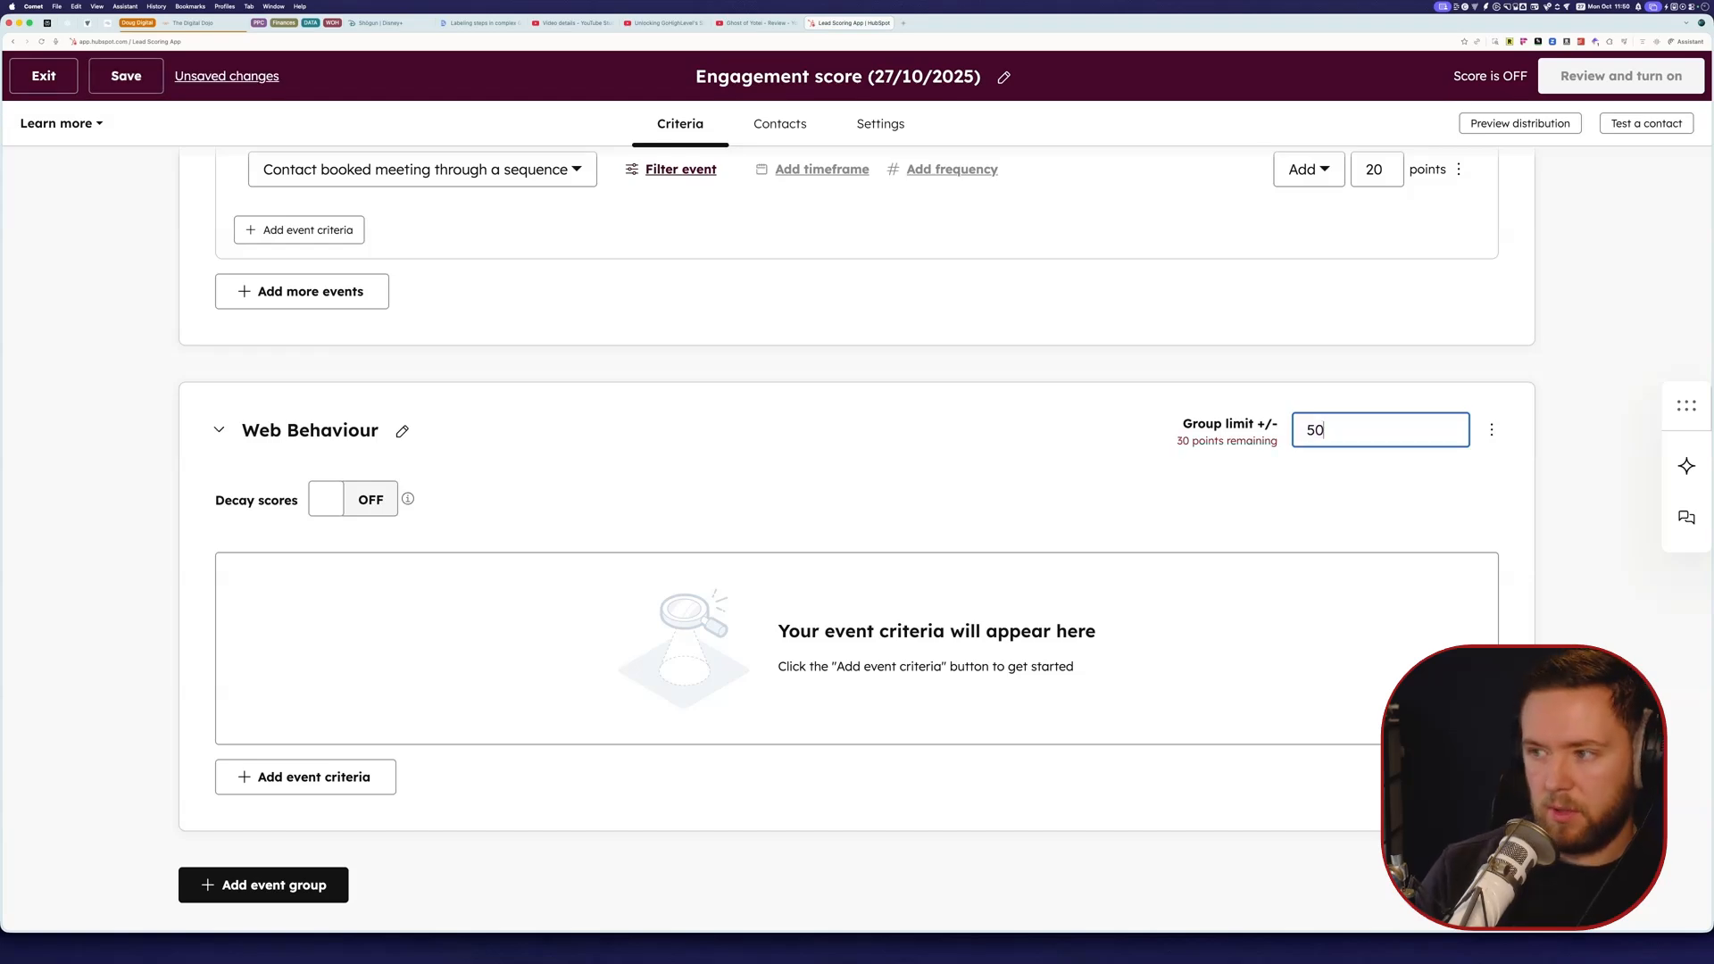
left_click(777, 451)
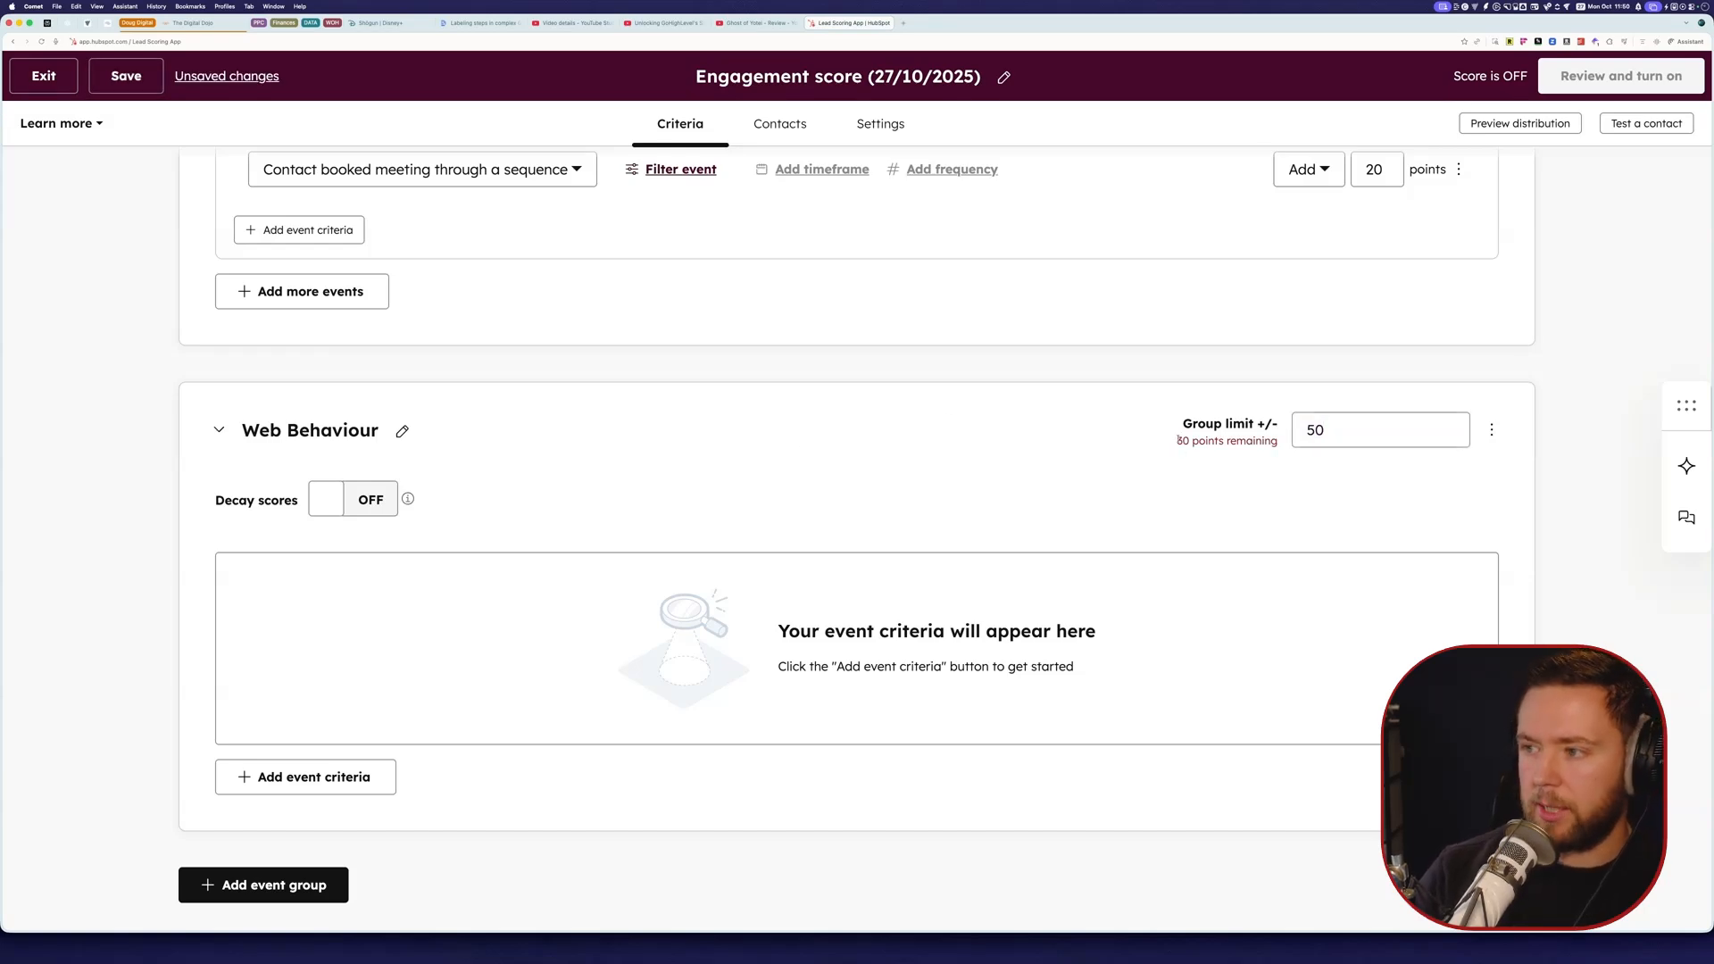
left_click_drag(1177, 440, 1189, 440)
scroll(854, 551, "up", 15)
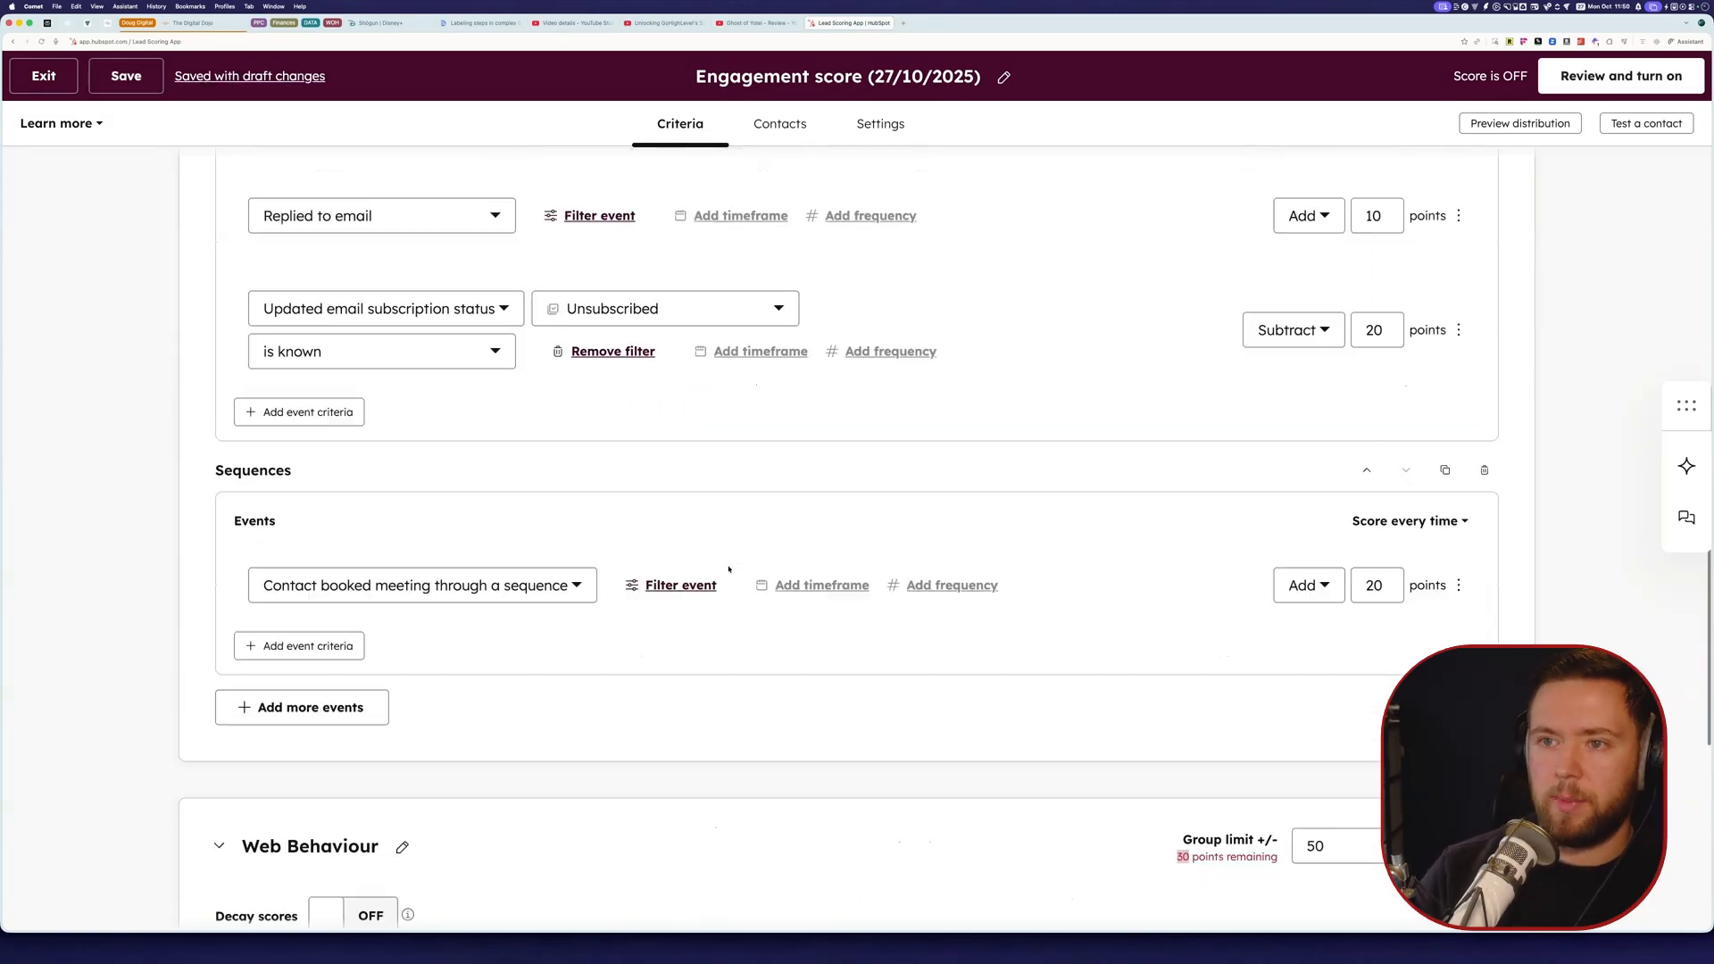
left_click(317, 182)
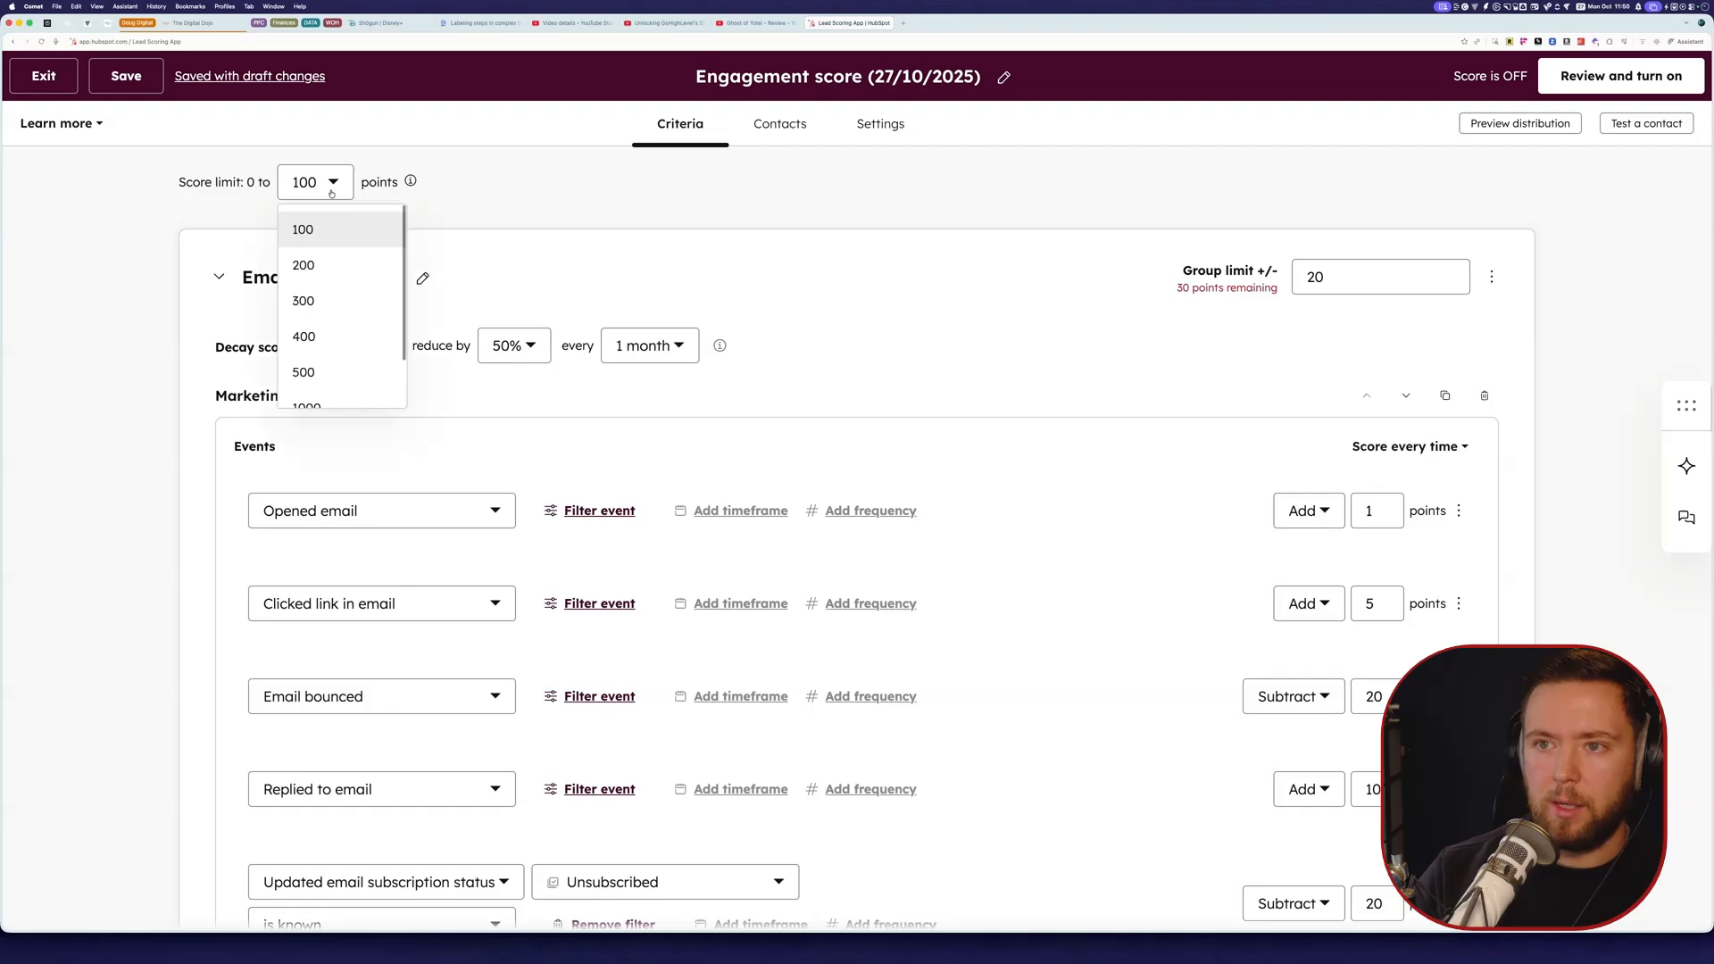
left_click(631, 275)
Step: Add a Web Events criterion to the Web Behaviour group and set its event to Page visited
scroll(652, 446, "down", 10)
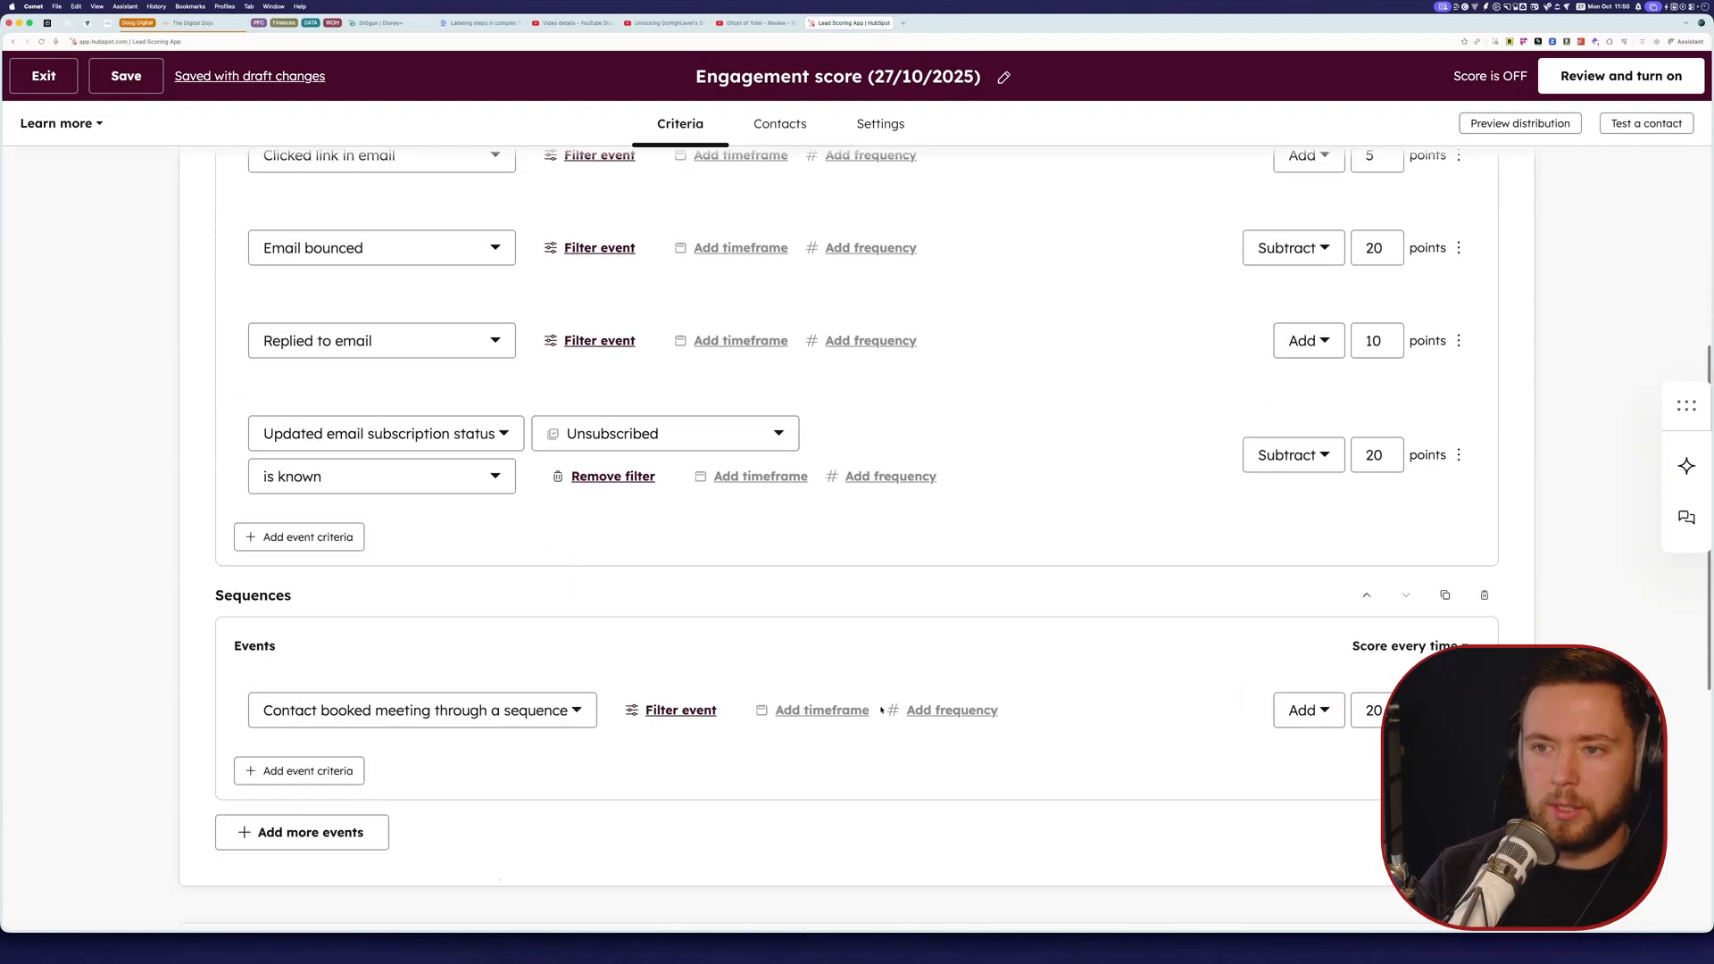
left_click(313, 836)
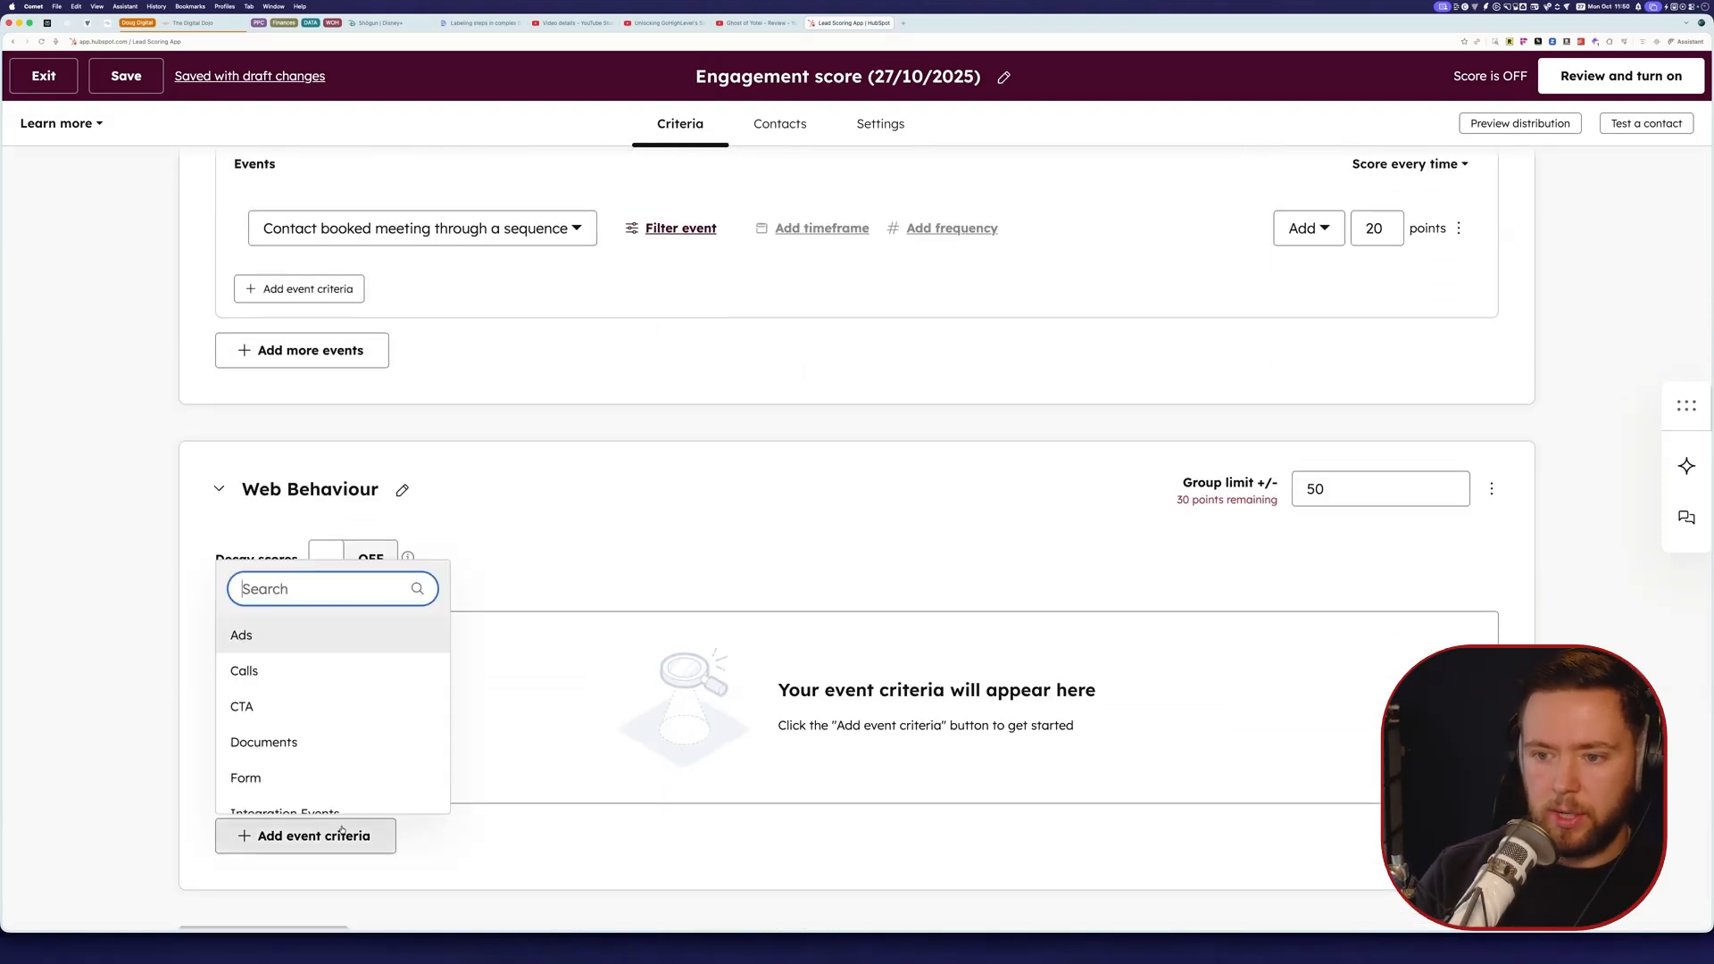
scroll(371, 696, "down", 5)
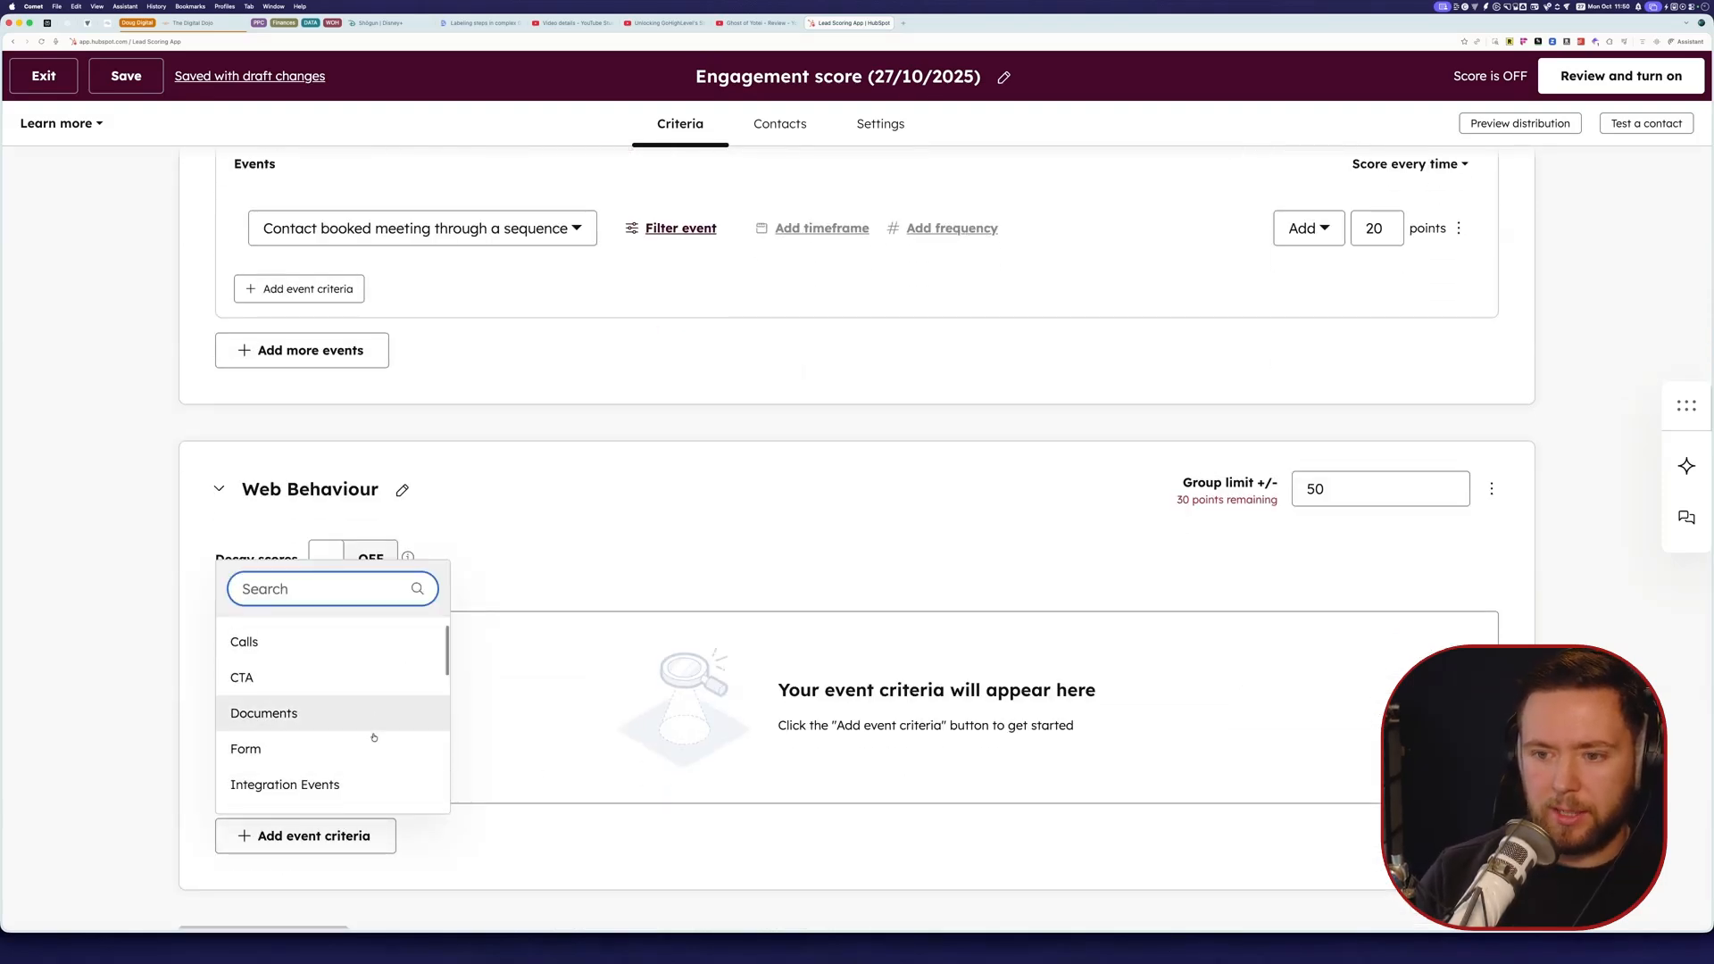
scroll(373, 737, "down", 5)
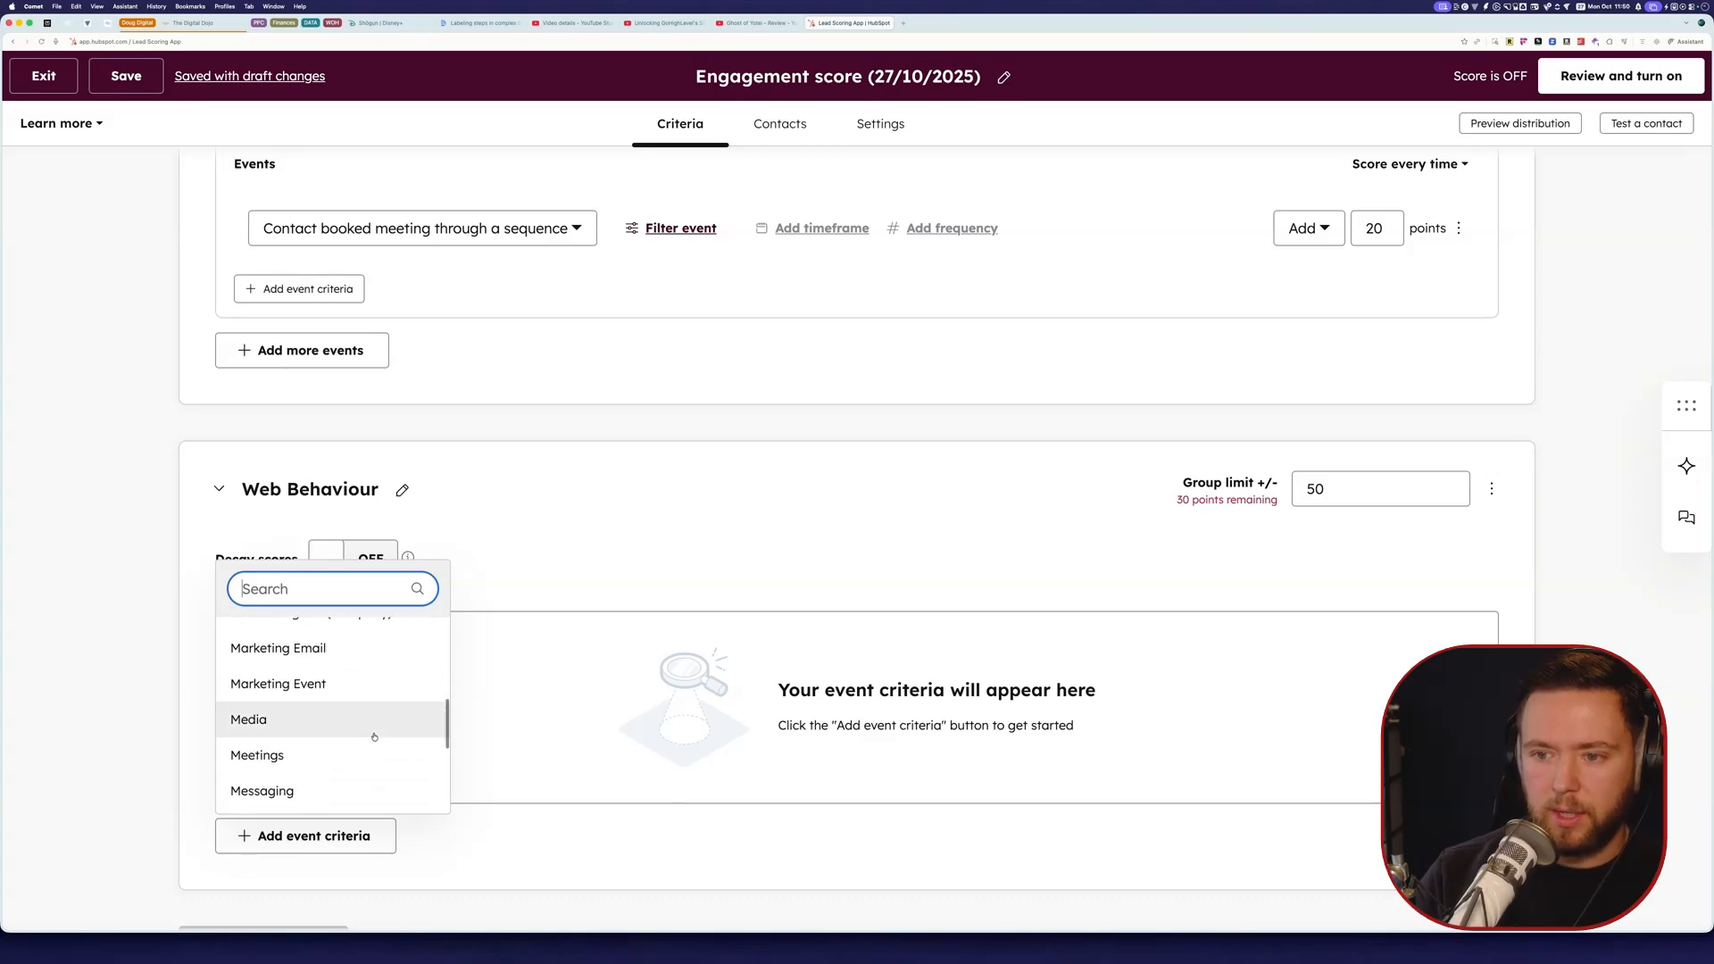
scroll(374, 737, "down", 2)
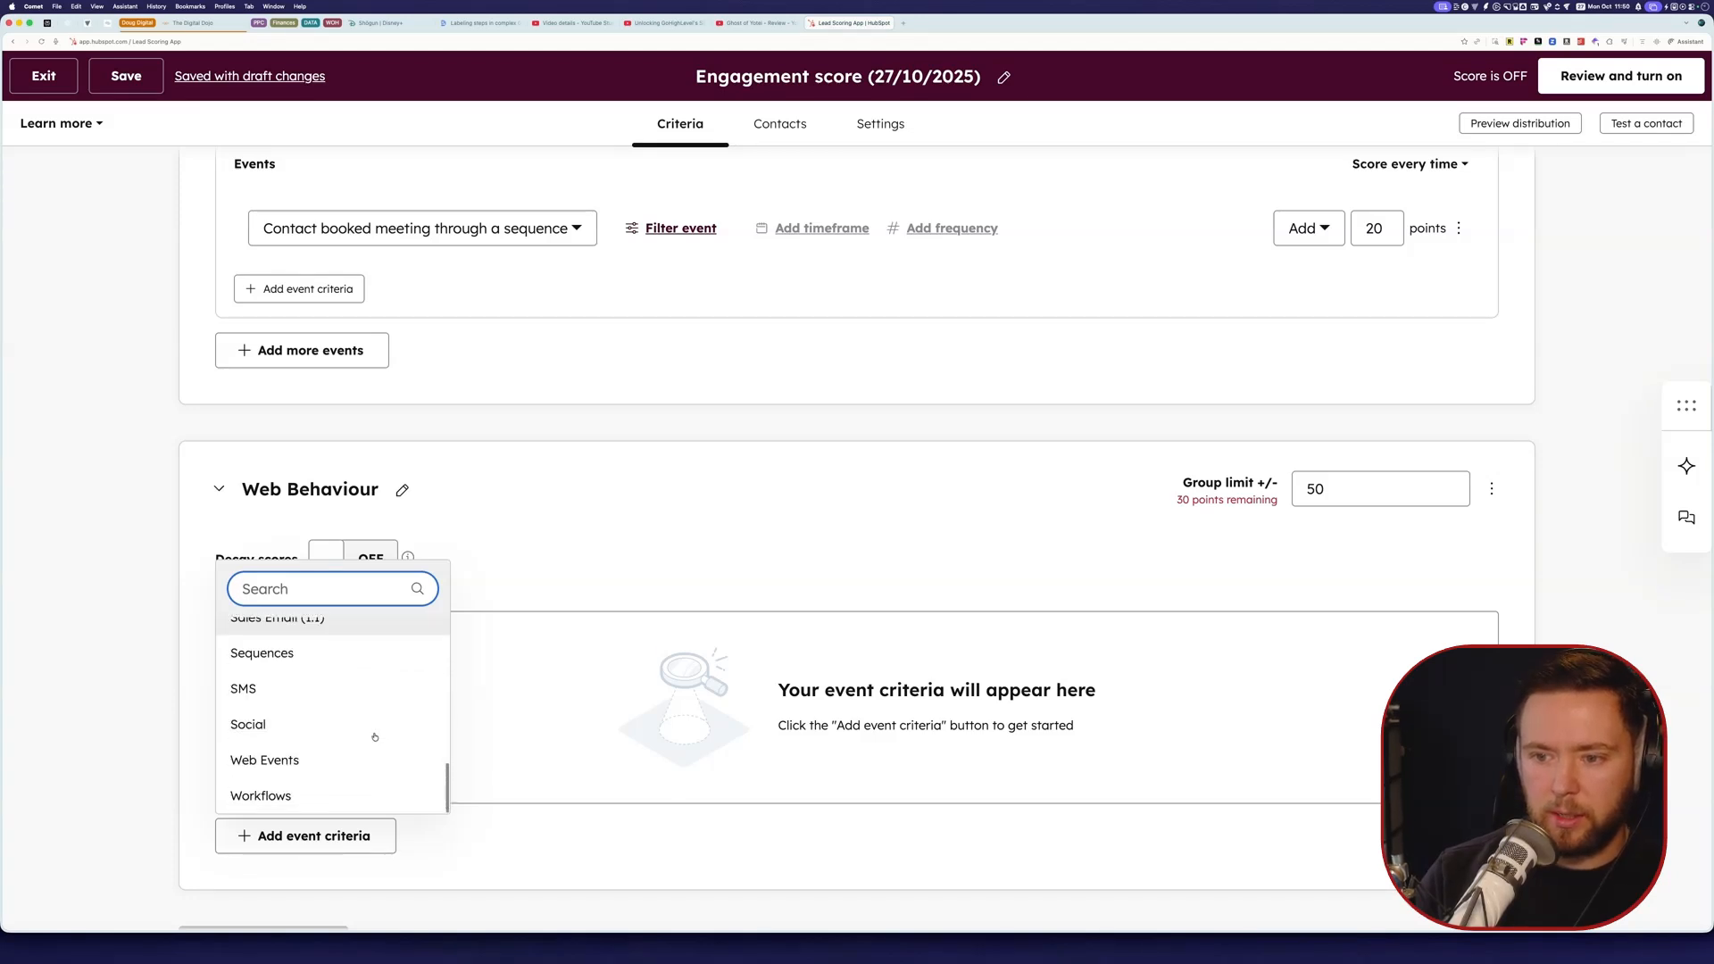
left_click(337, 761)
scroll(749, 616, "down", 1)
left_click(443, 659)
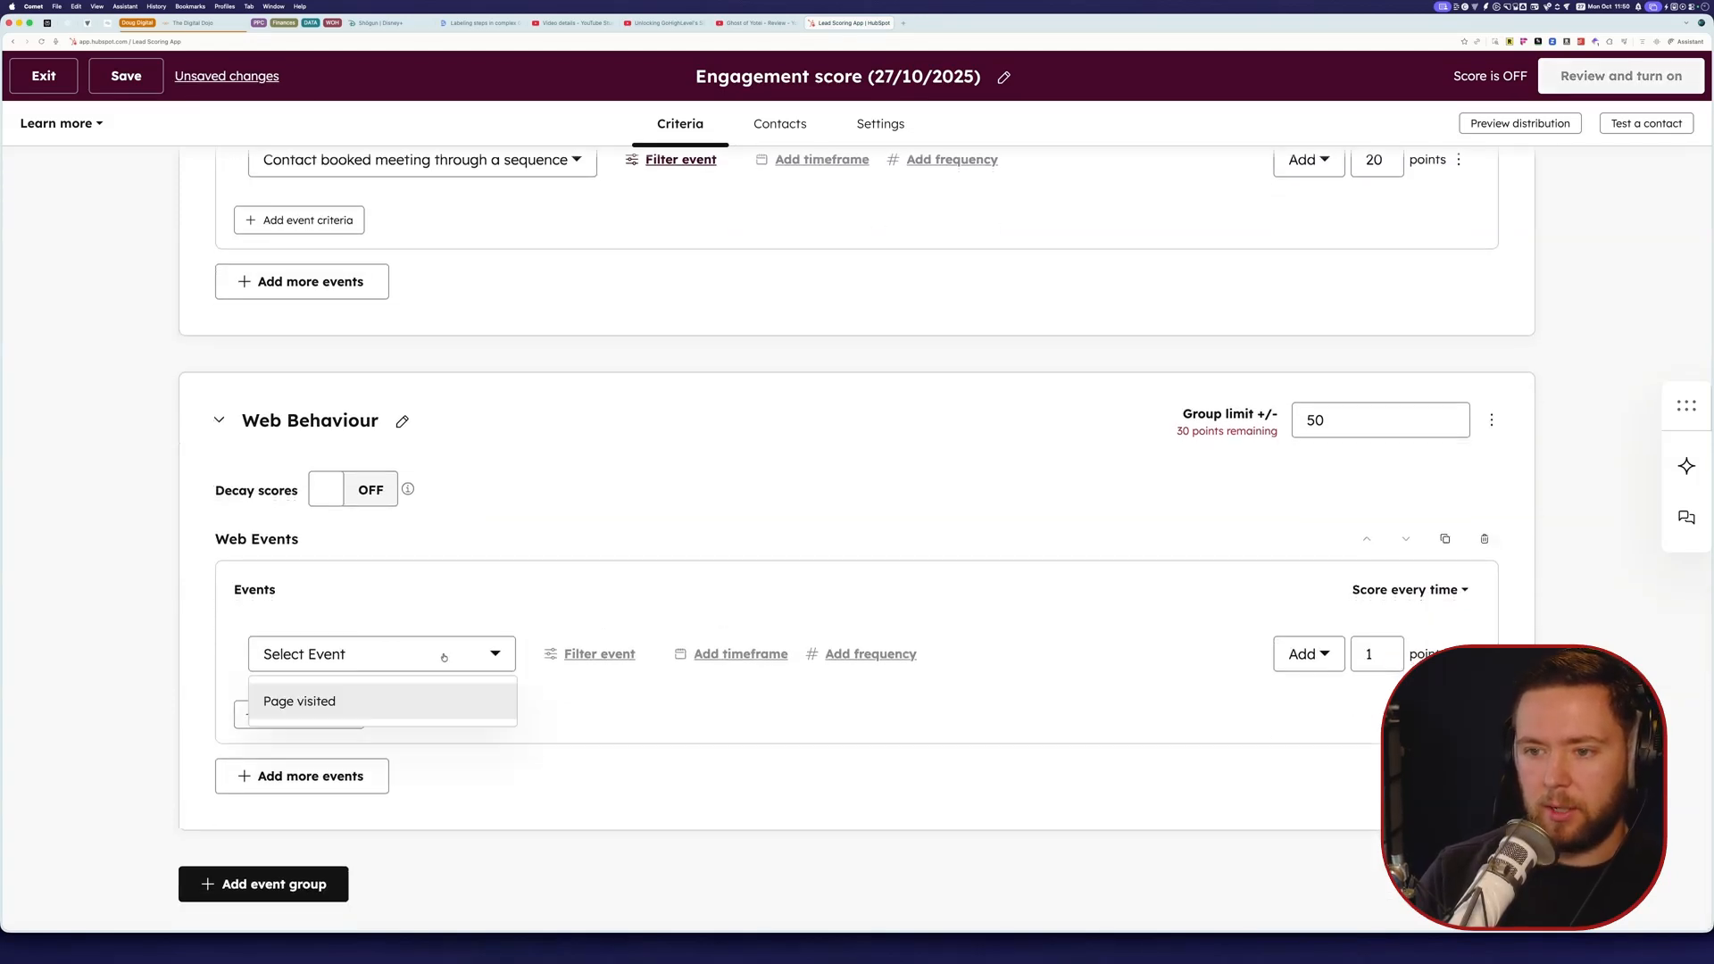
left_click(405, 704)
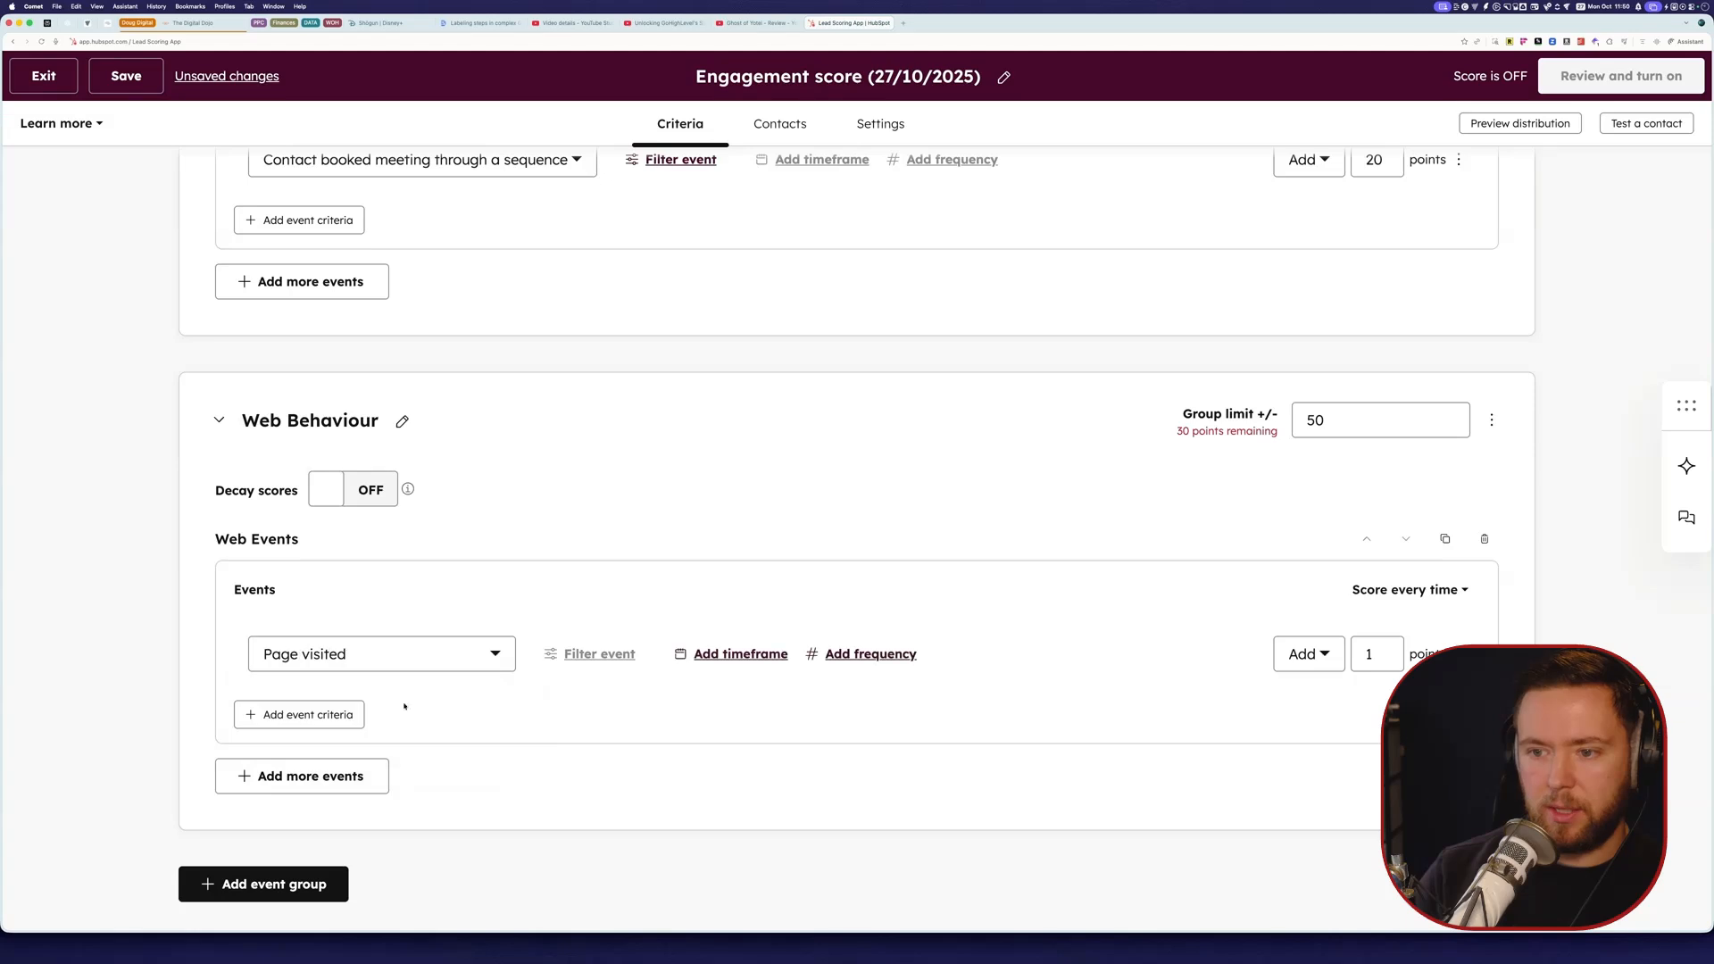
Step: Add a timeframe to the Page visited event, limiting it to in the last 5 days
left_click(766, 653)
left_click(499, 706)
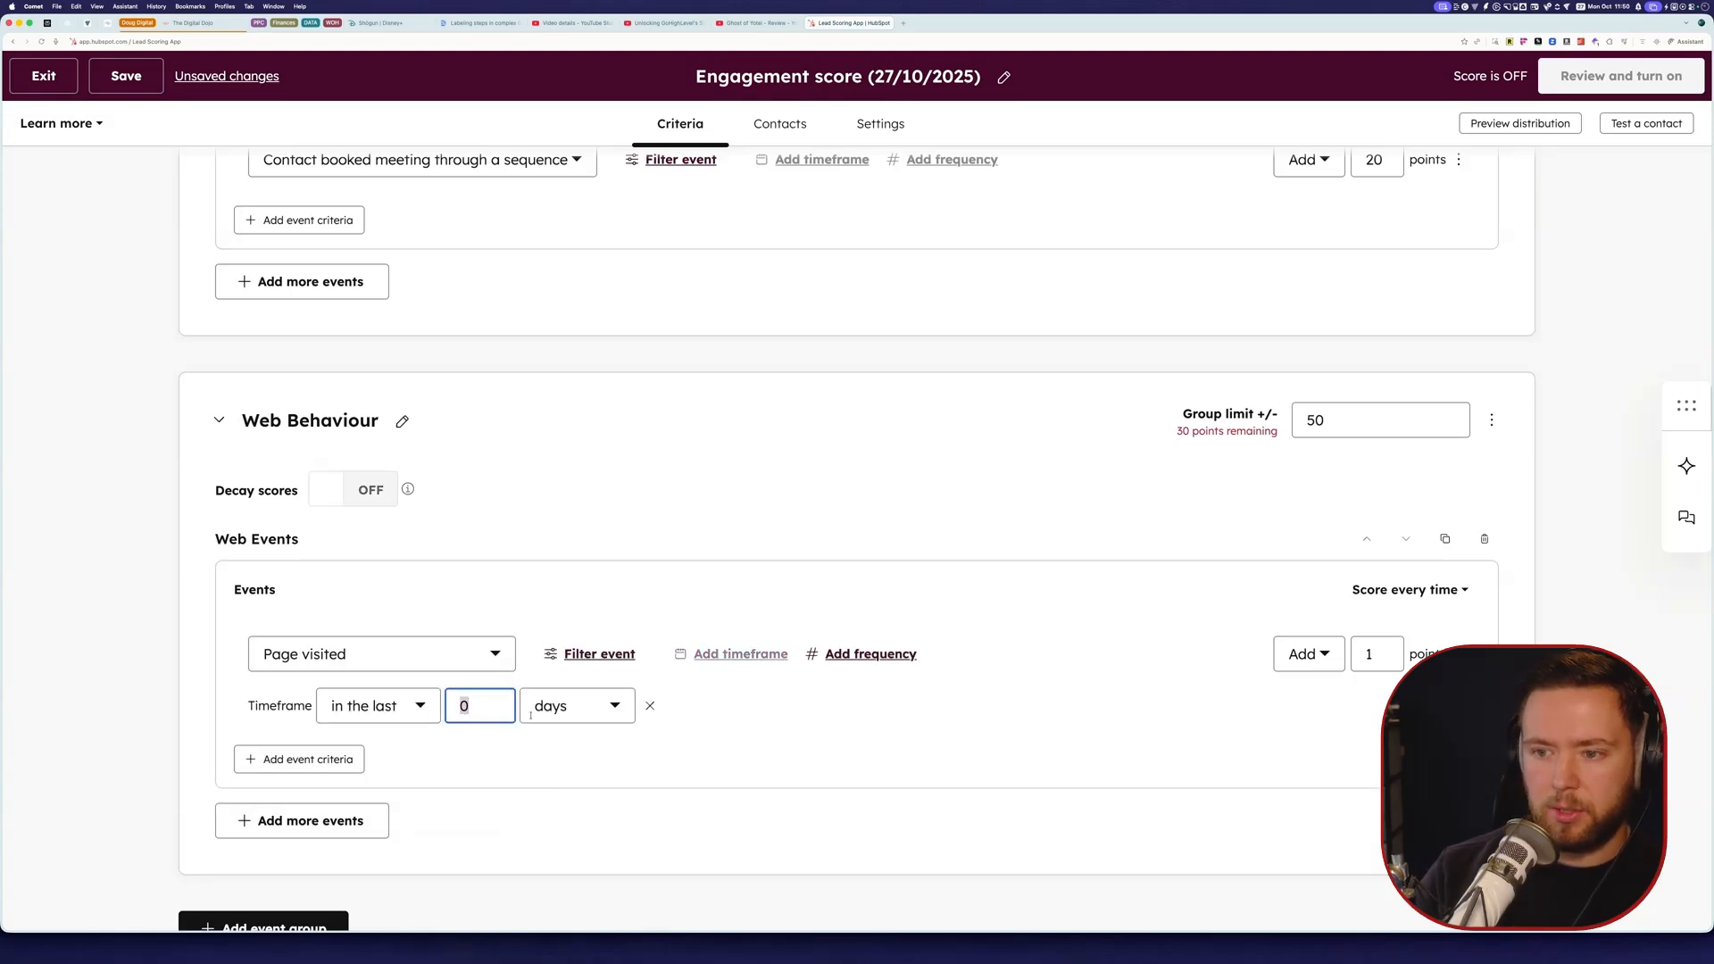
type("3")
left_click(853, 715)
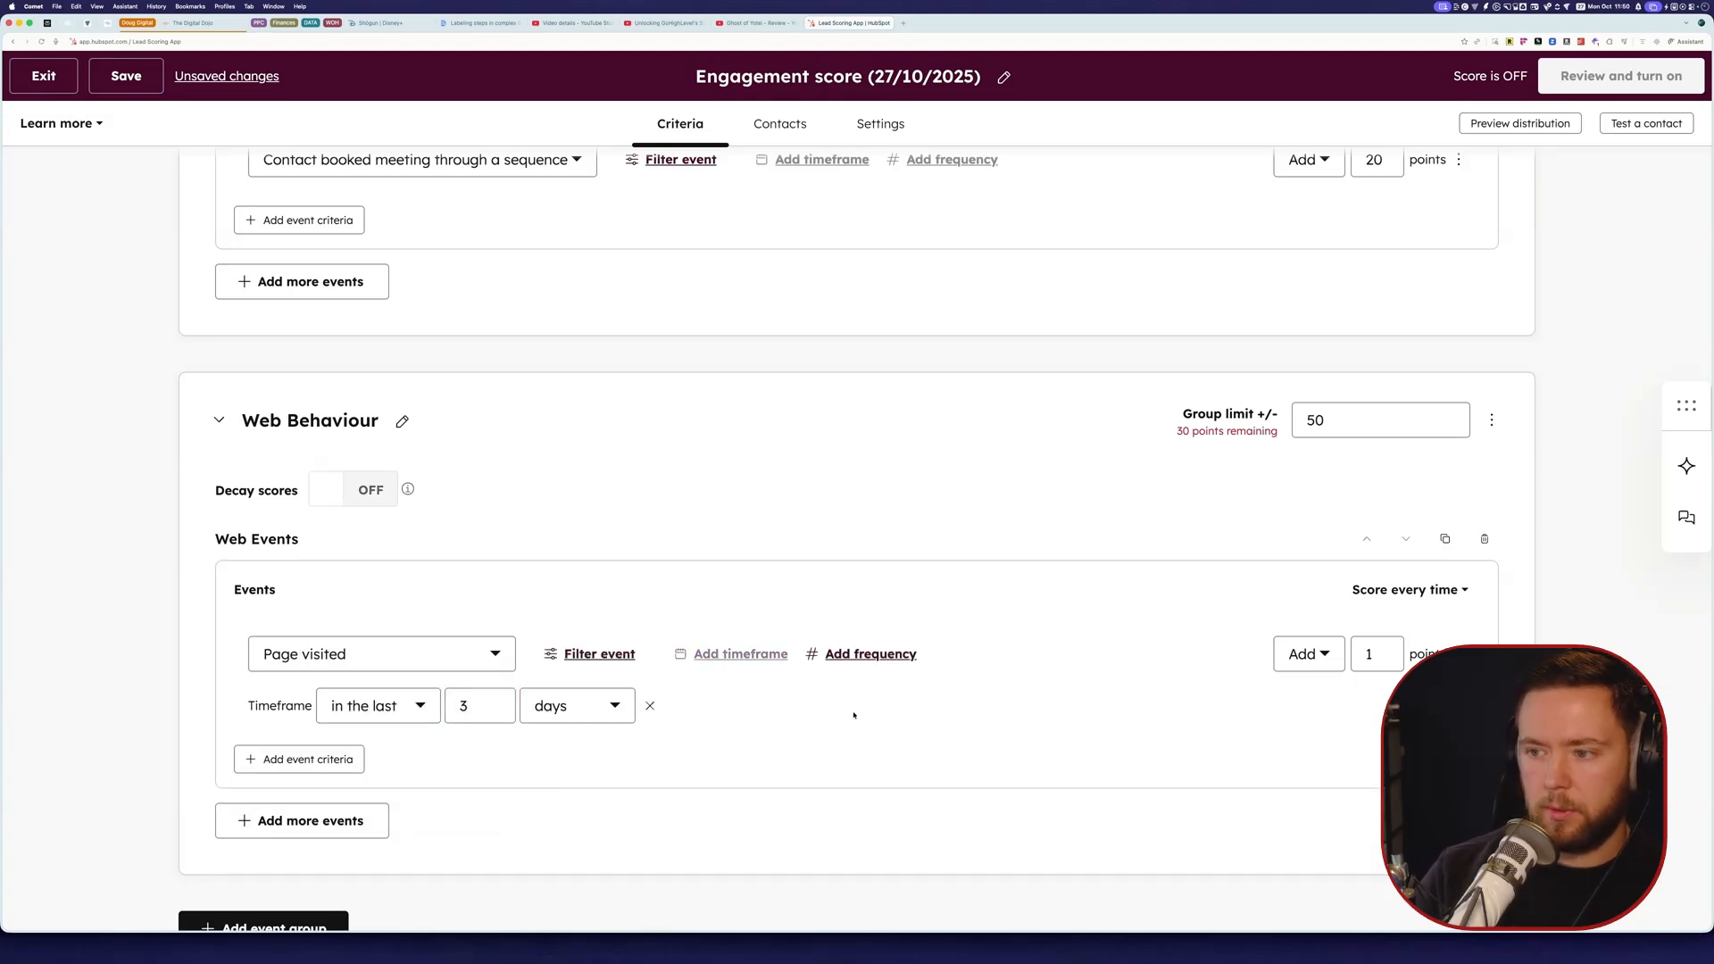
left_click(483, 714)
type("5")
left_click(1080, 743)
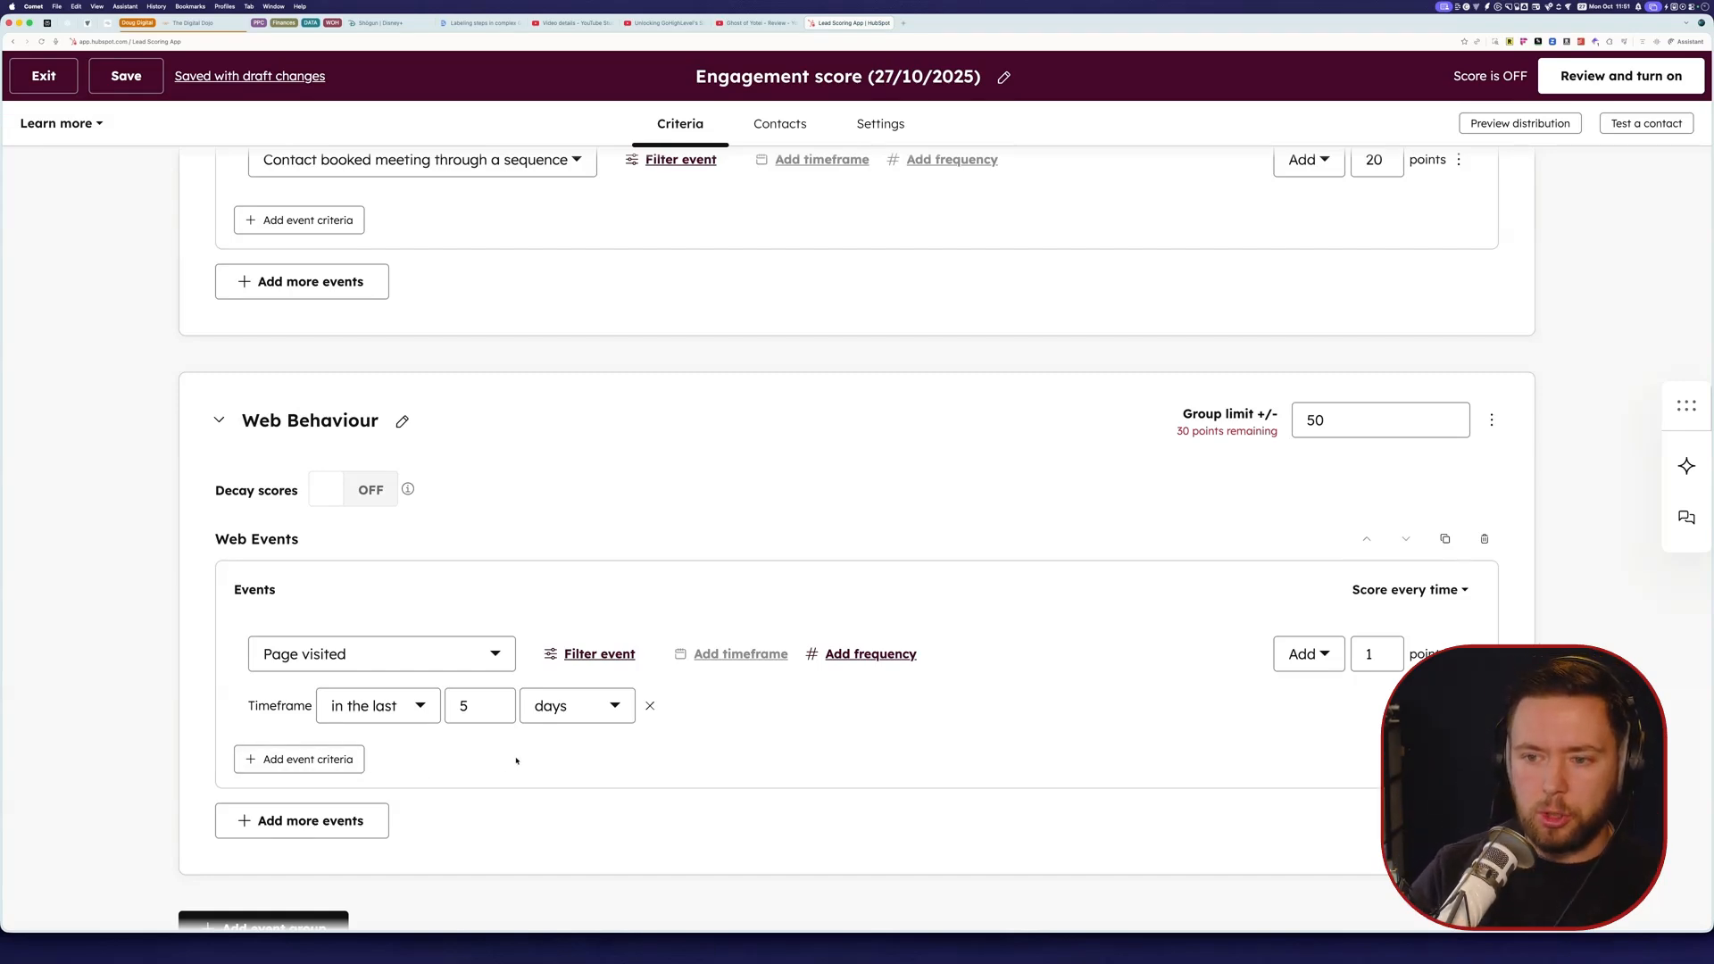
left_click(383, 654)
scroll(354, 698, "down", 10)
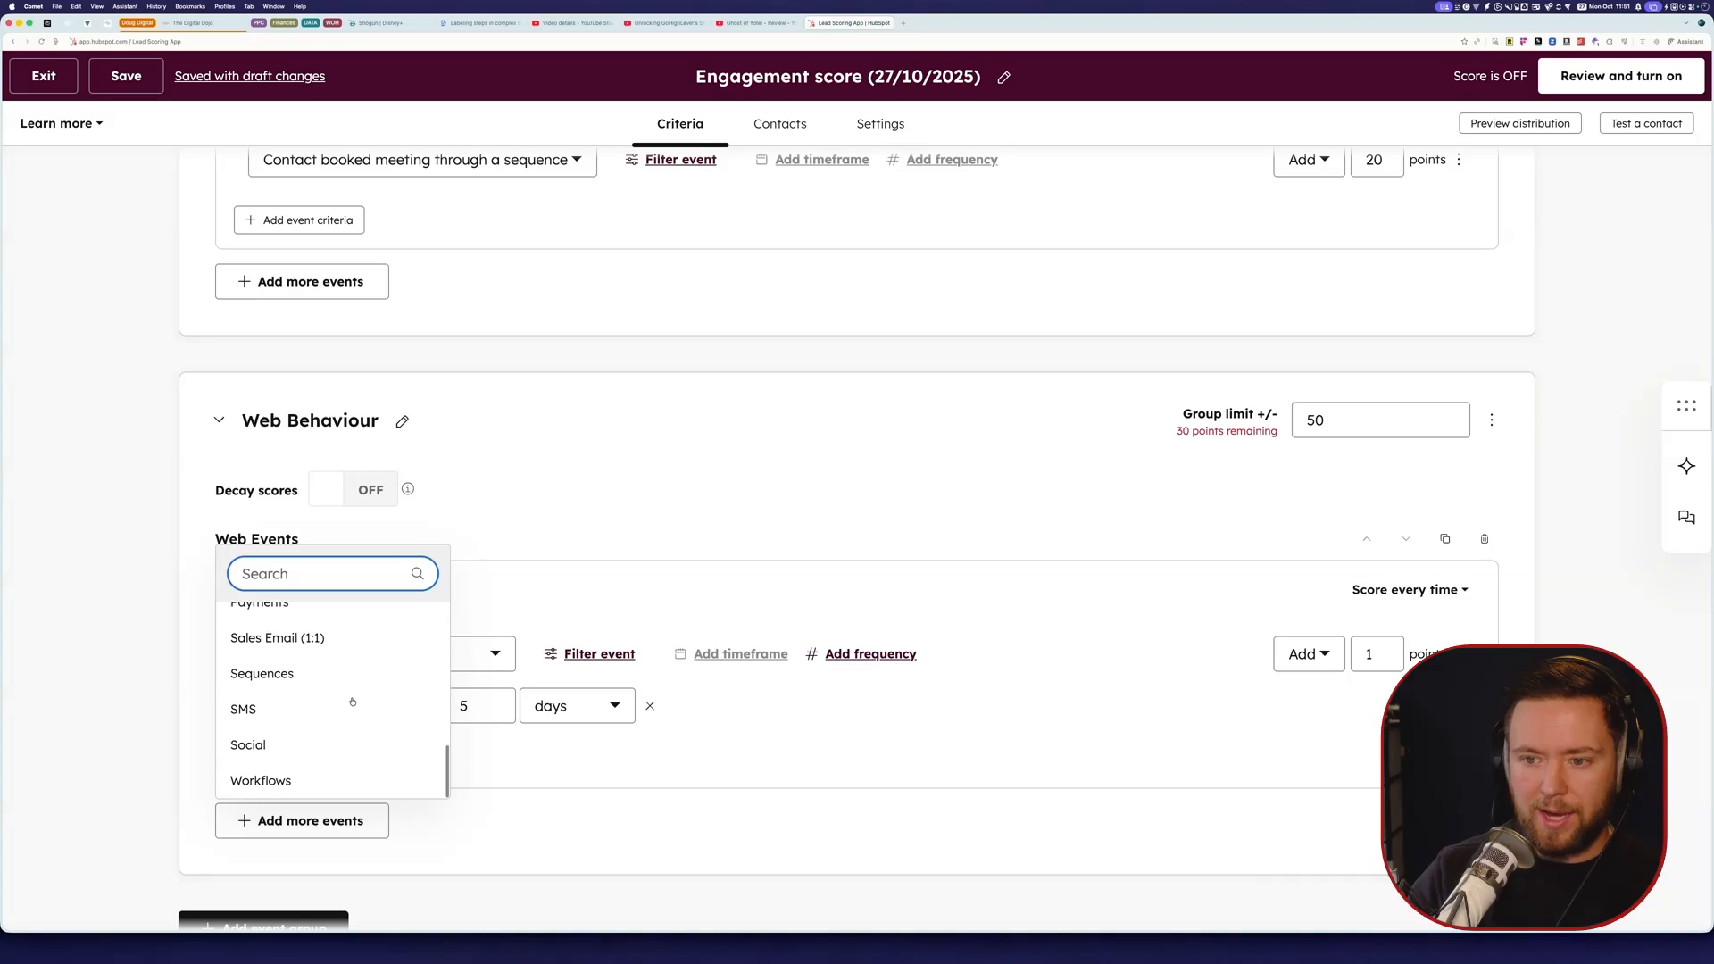
scroll(339, 714, "up", 2)
scroll(337, 713, "down", 2)
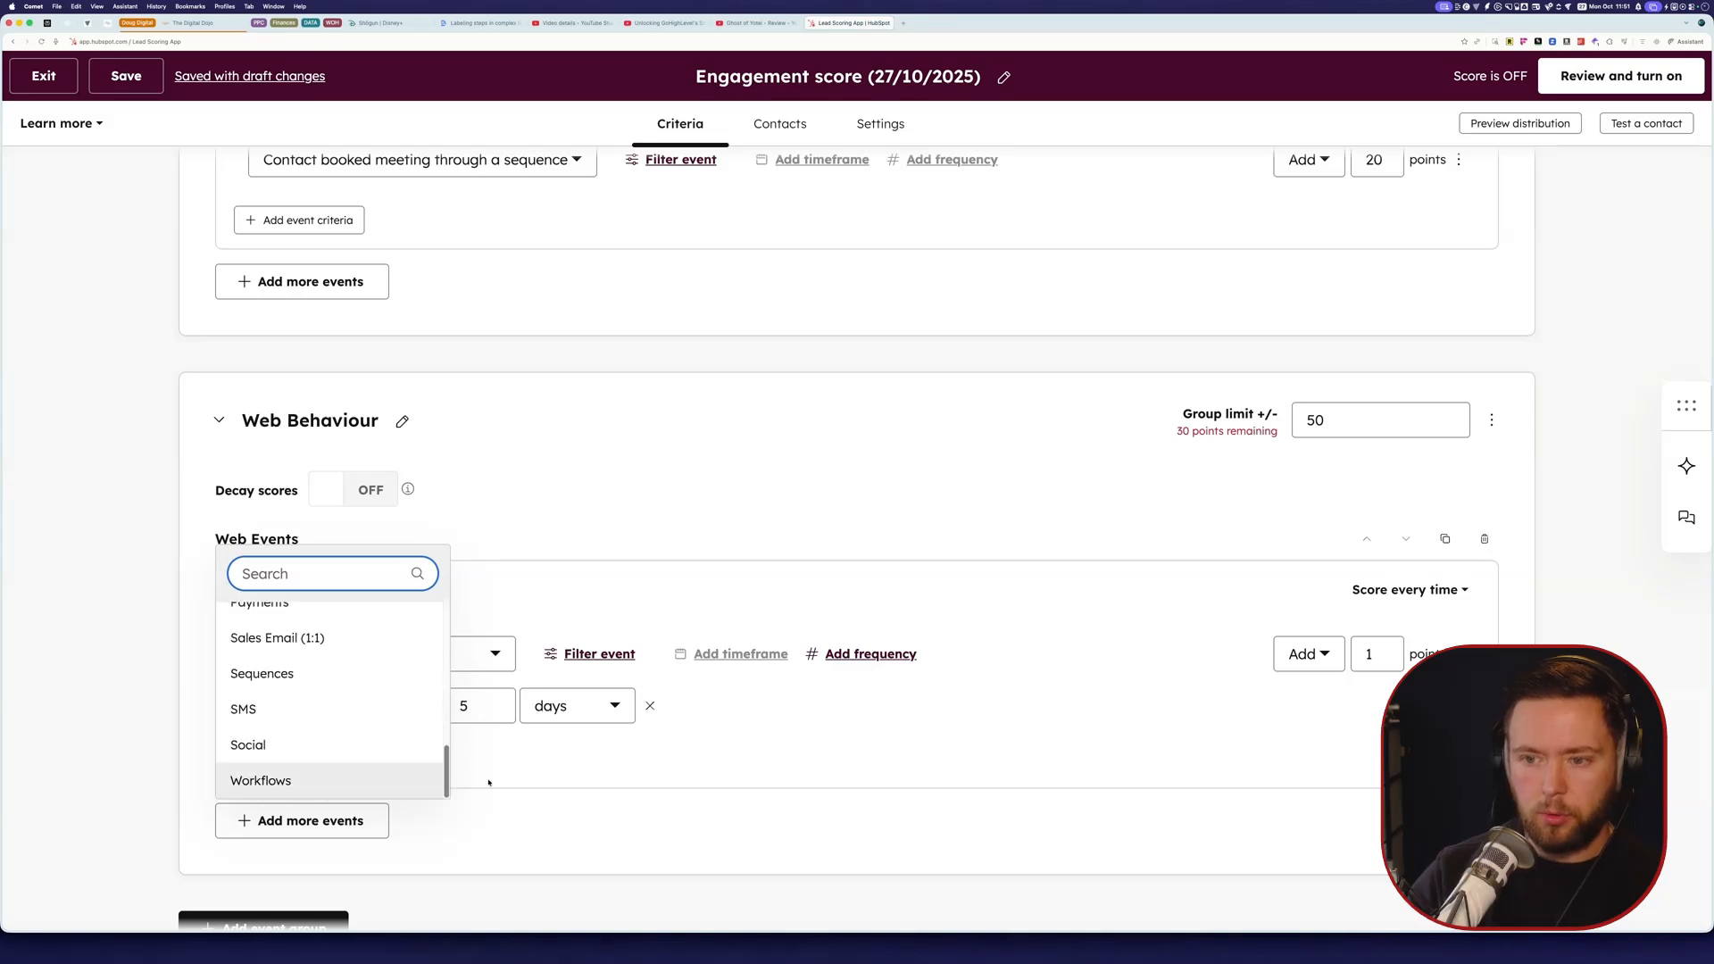
key("Escape")
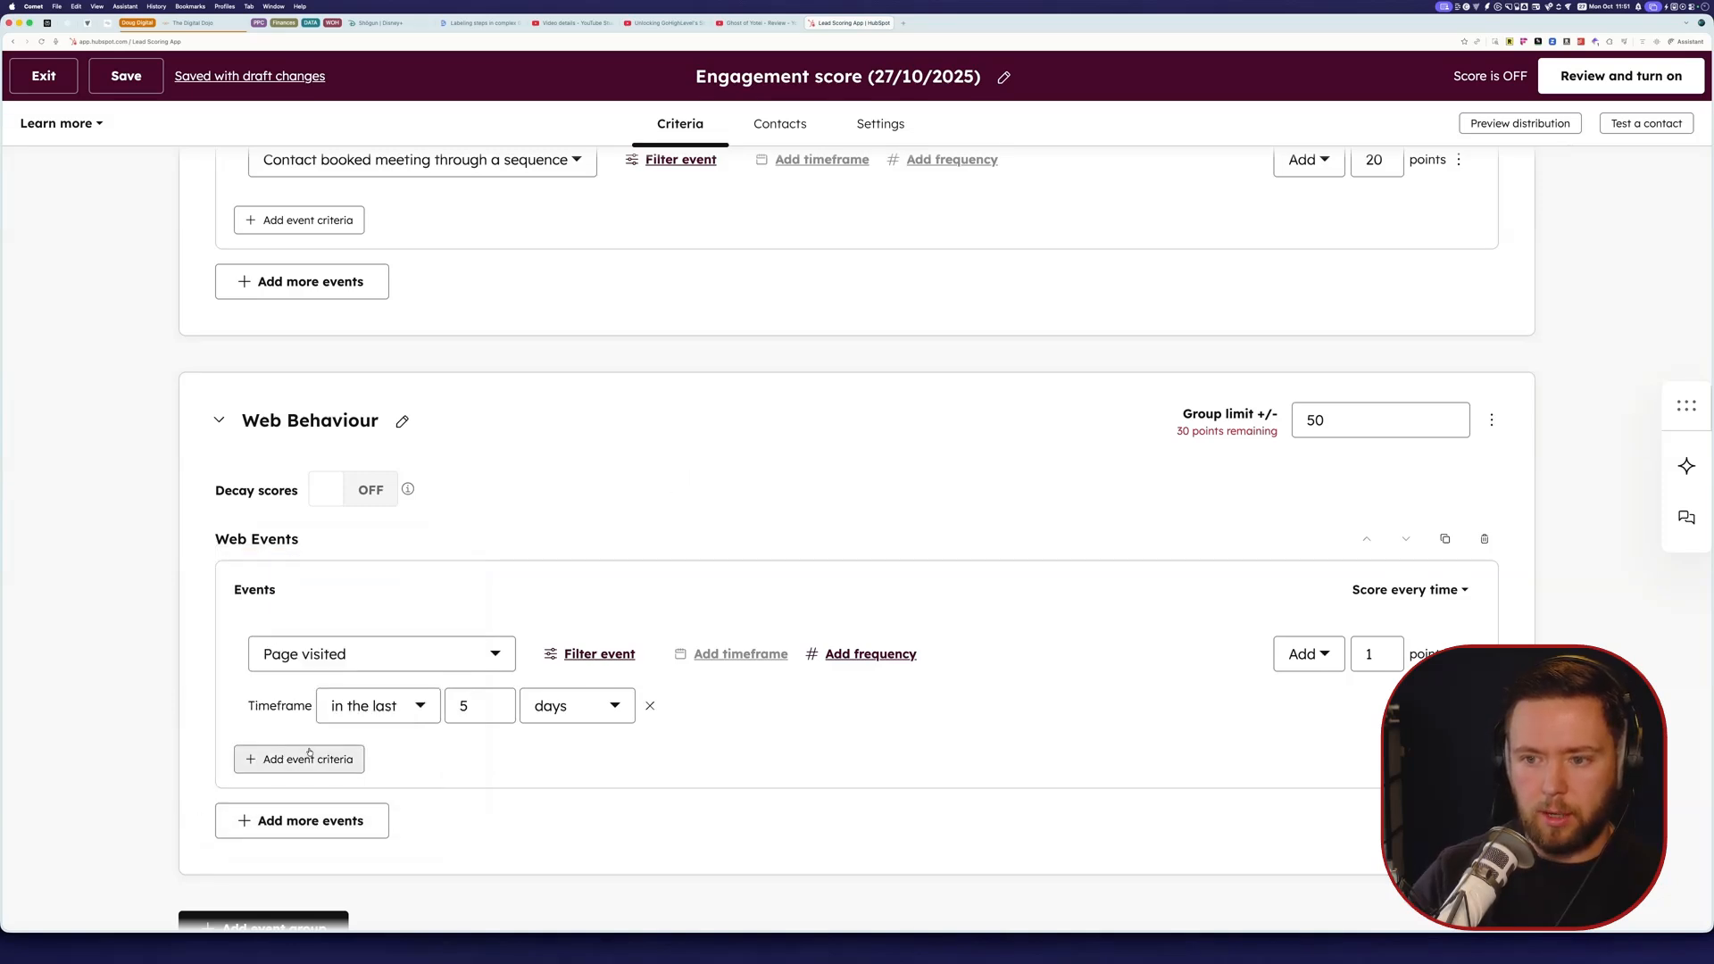
Step: Add a second Page visited criterion to the Web Events and filter it by the Base URL property
left_click(357, 761)
left_click(354, 789)
left_click(386, 831)
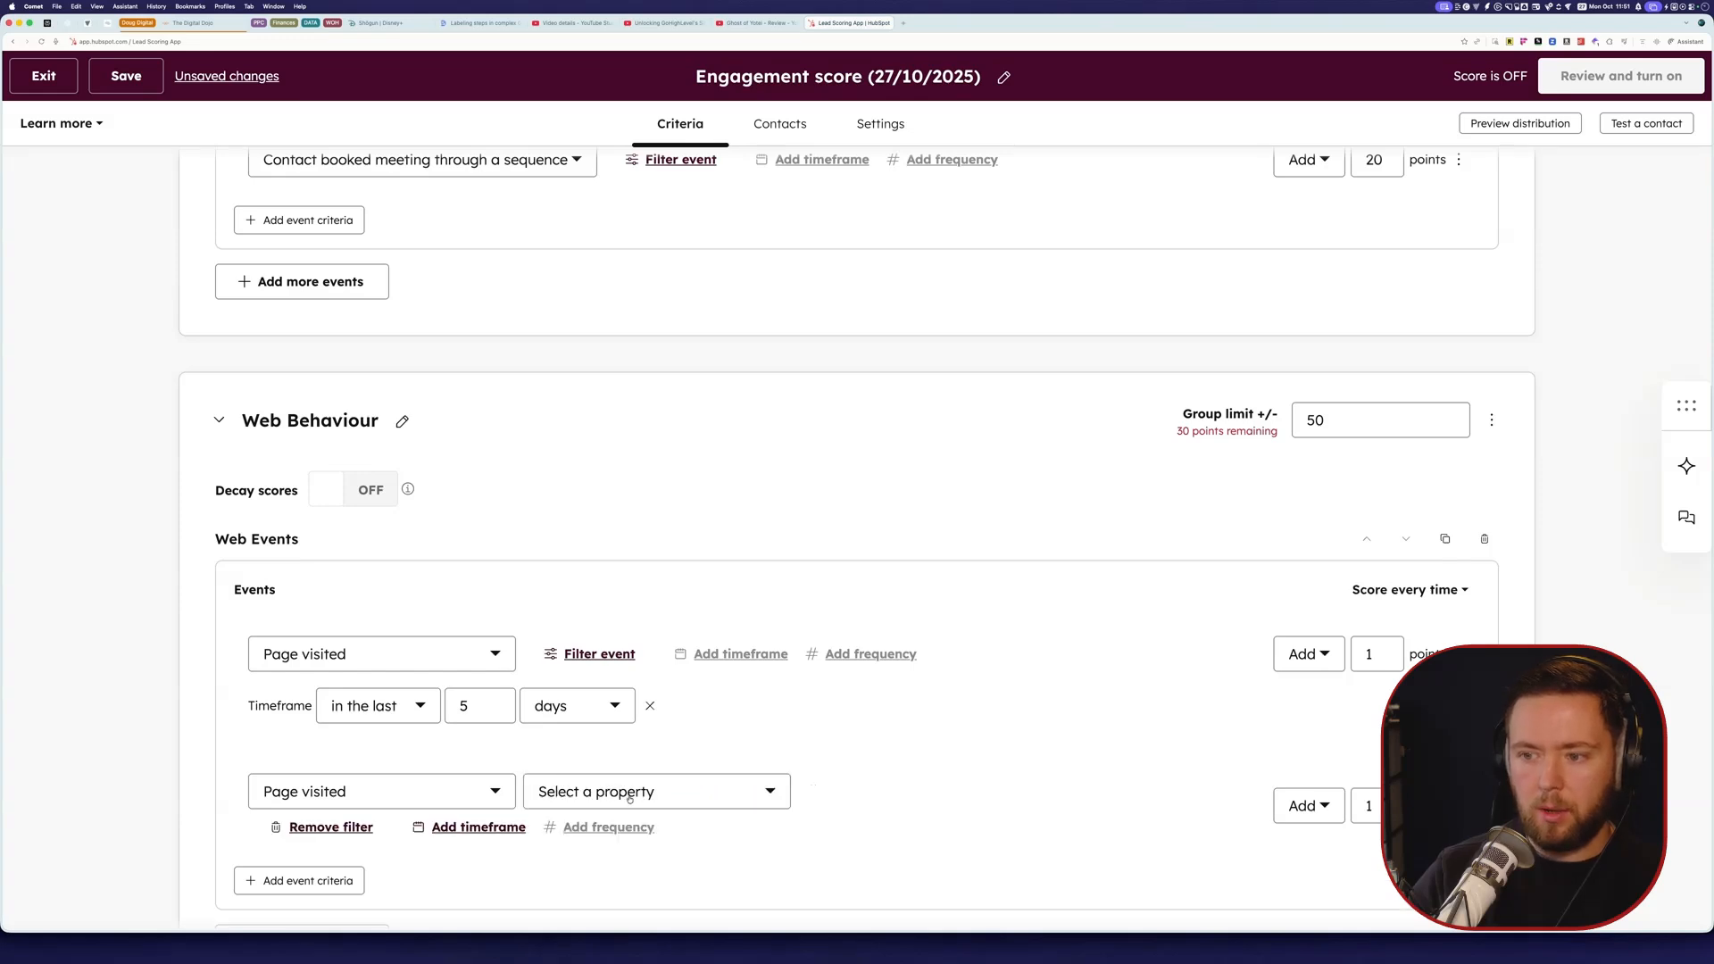
left_click(610, 791)
scroll(631, 680, "down", 1)
left_click(588, 608)
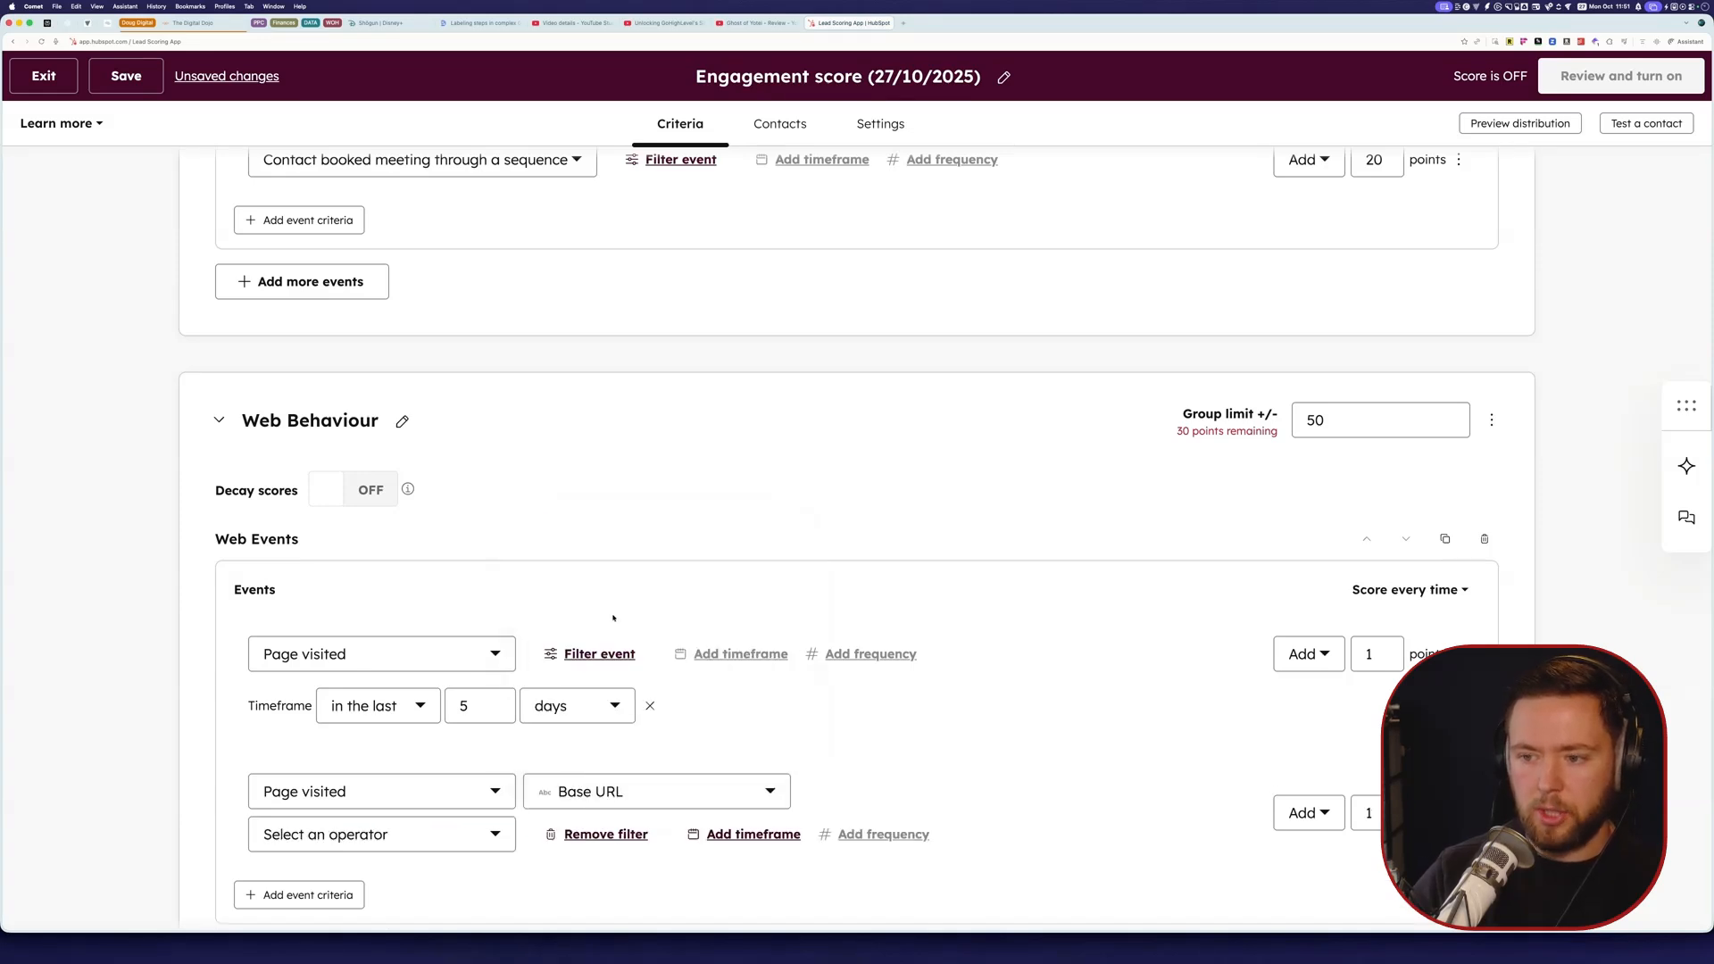
Step: Set the Base URL filter to contains any of /jobs and /careers
left_click(399, 815)
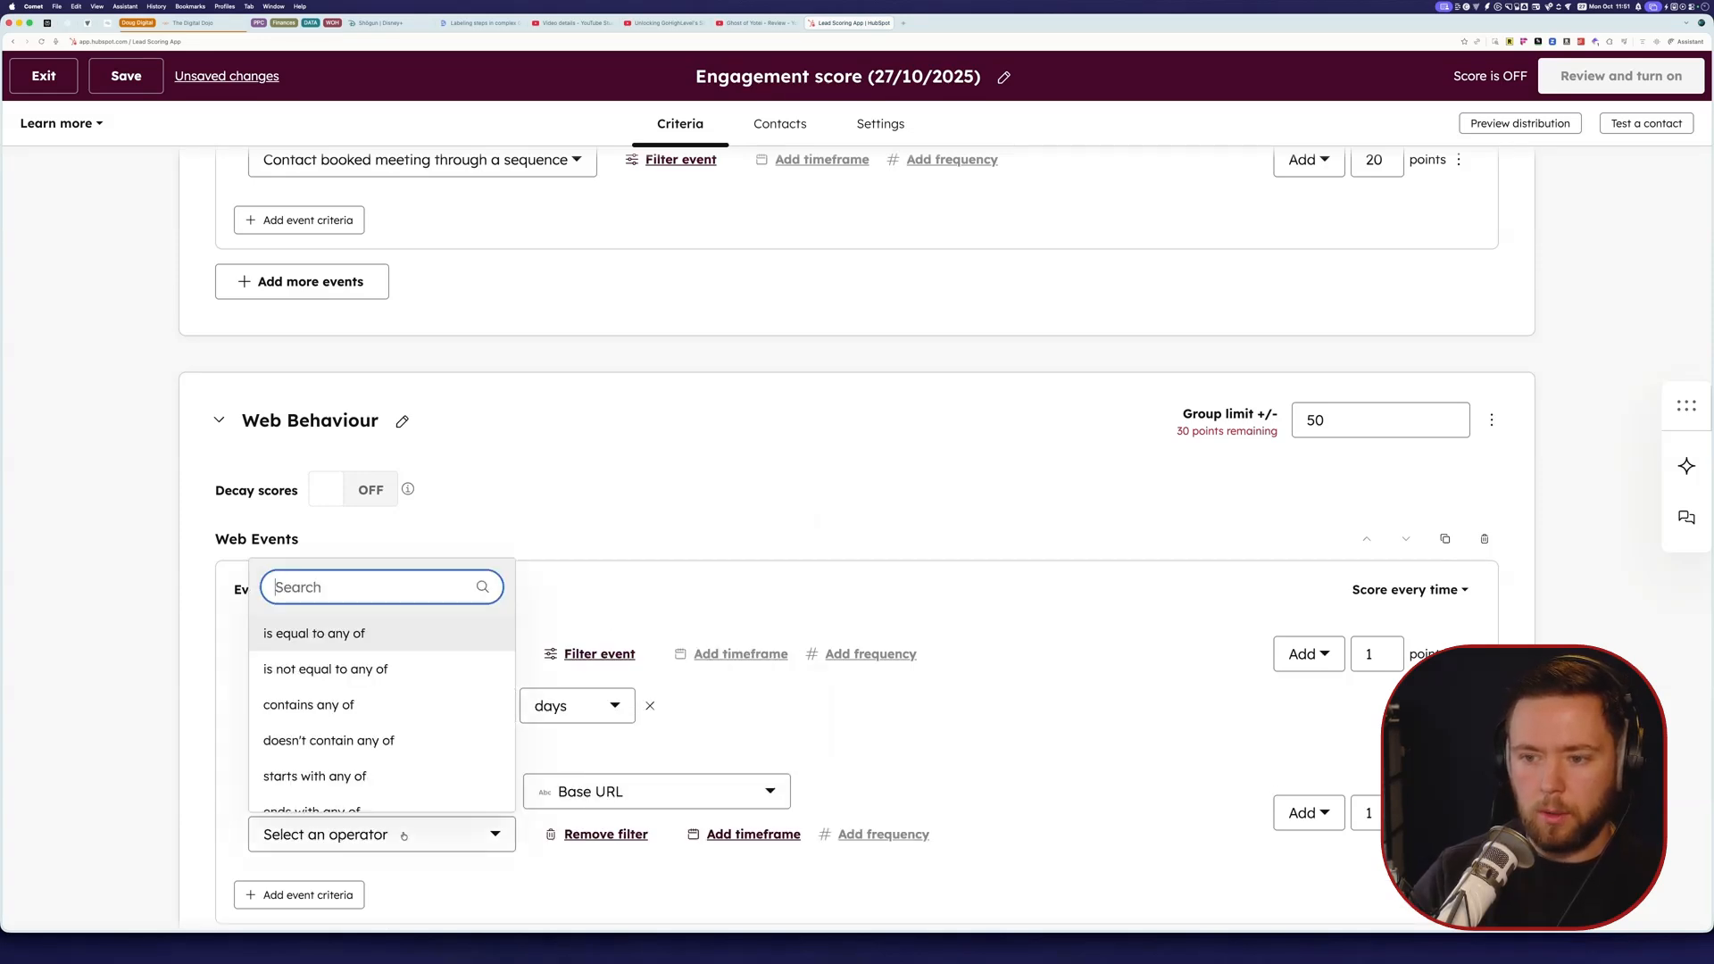
left_click(357, 705)
left_click(383, 875)
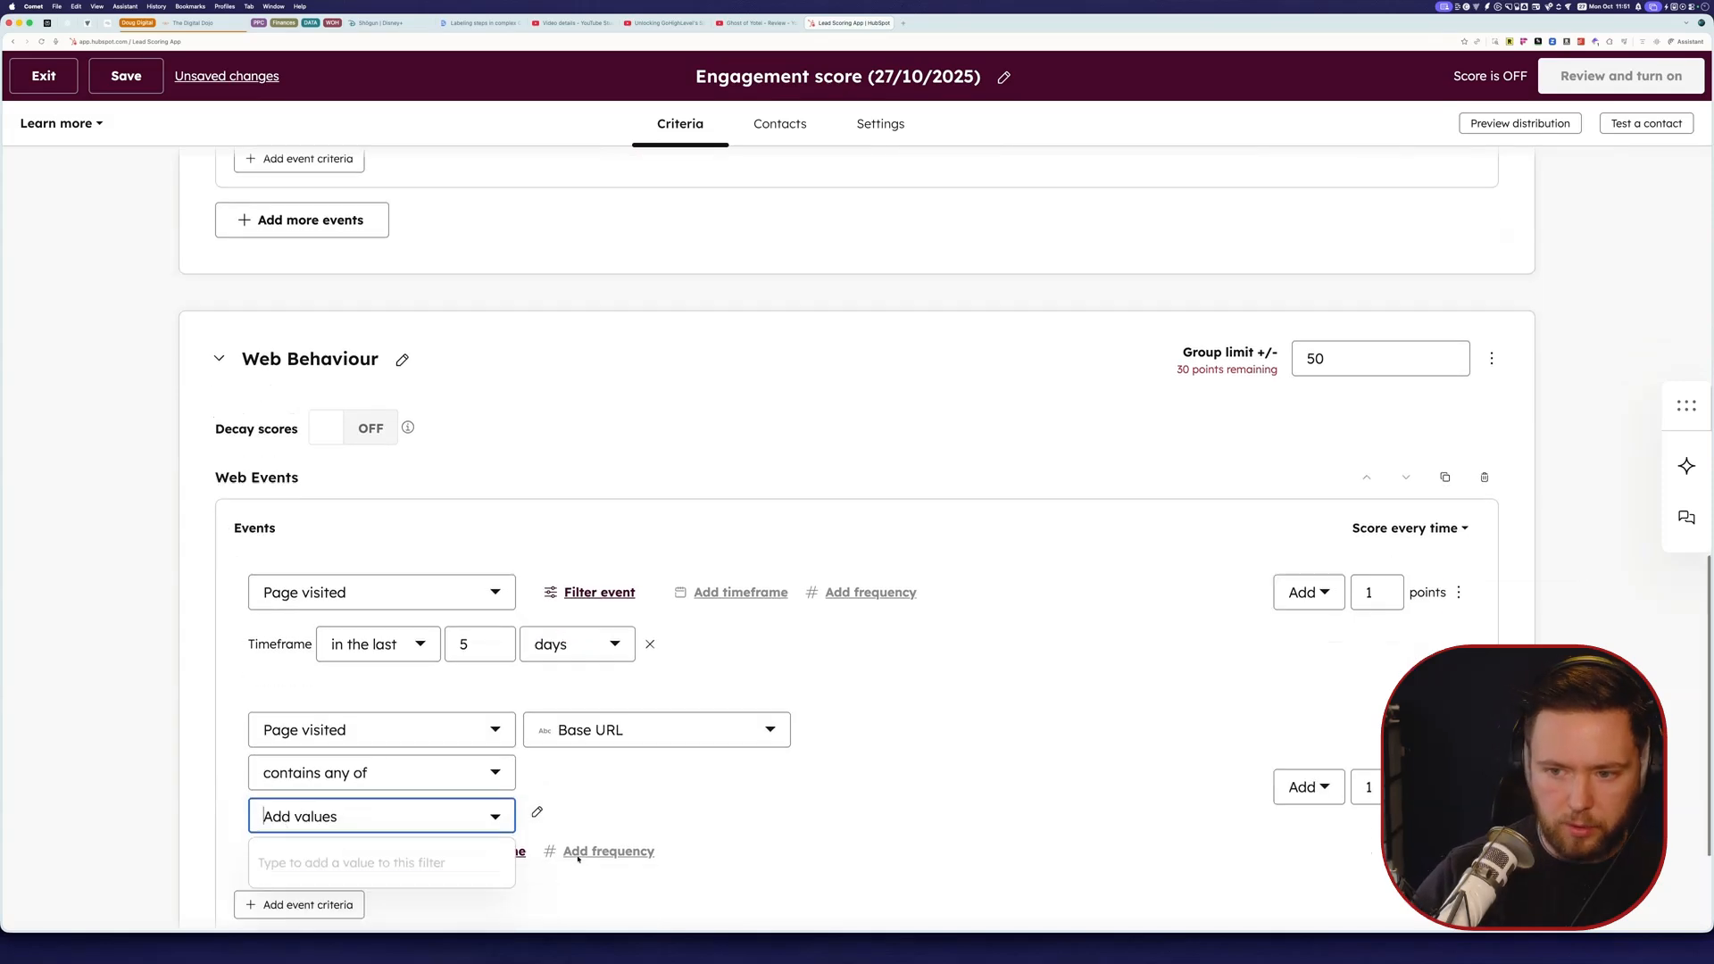
type("/")
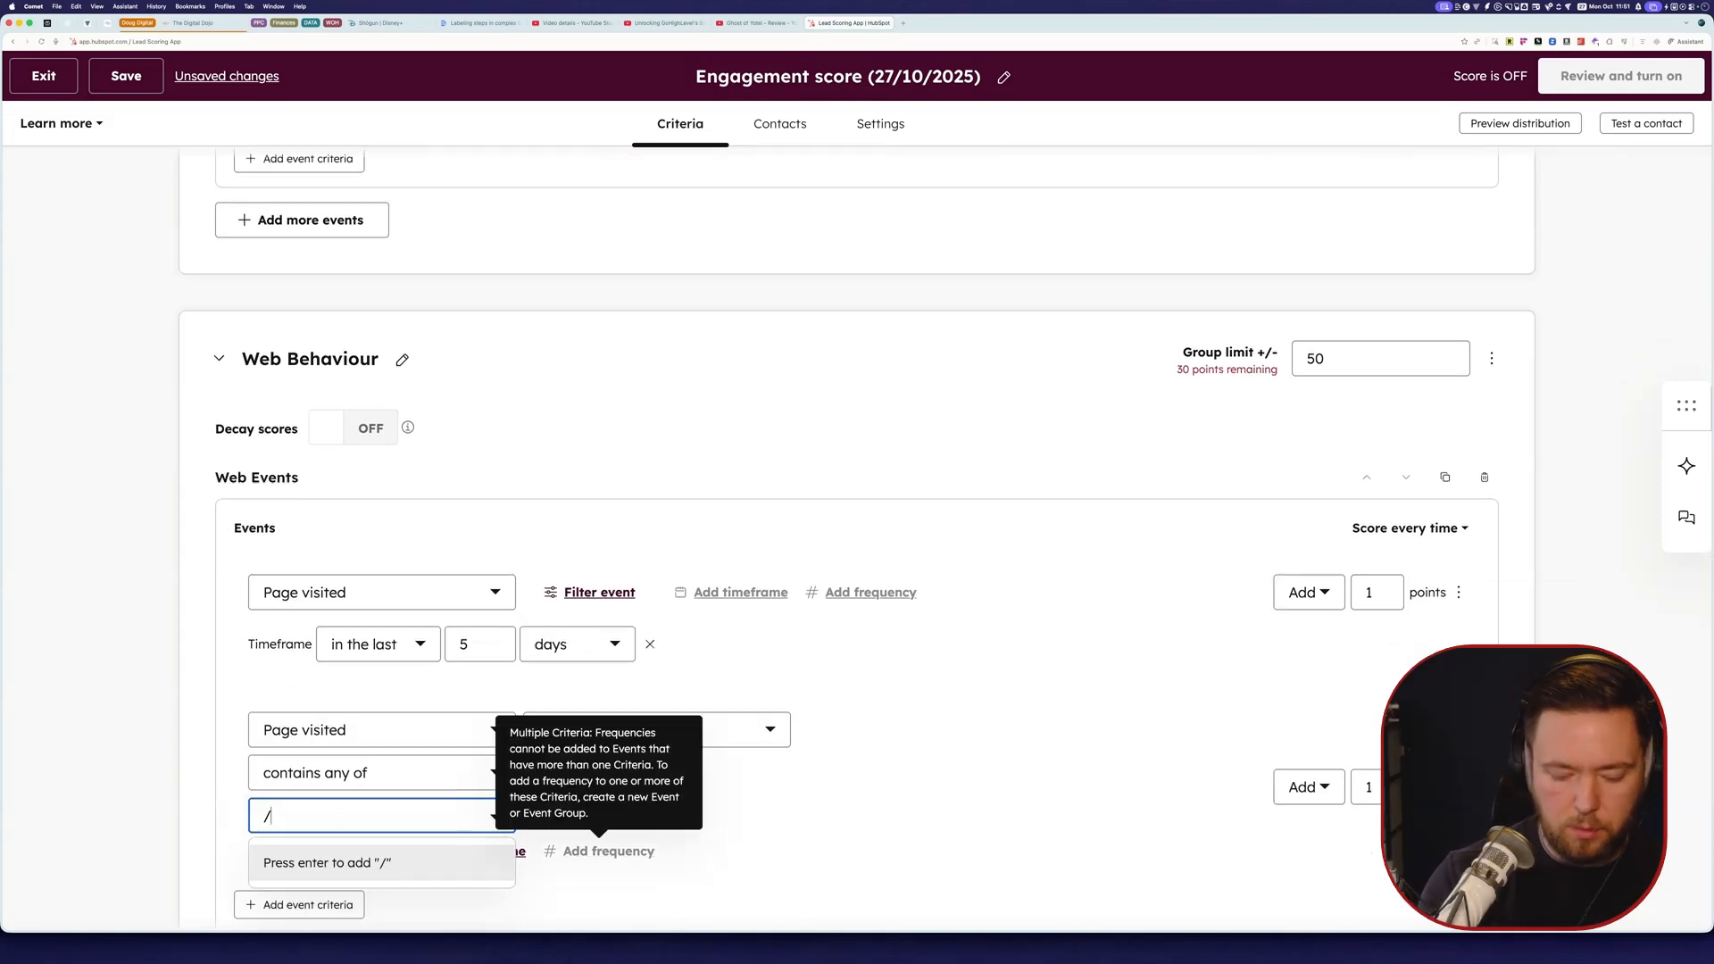
type("jobs")
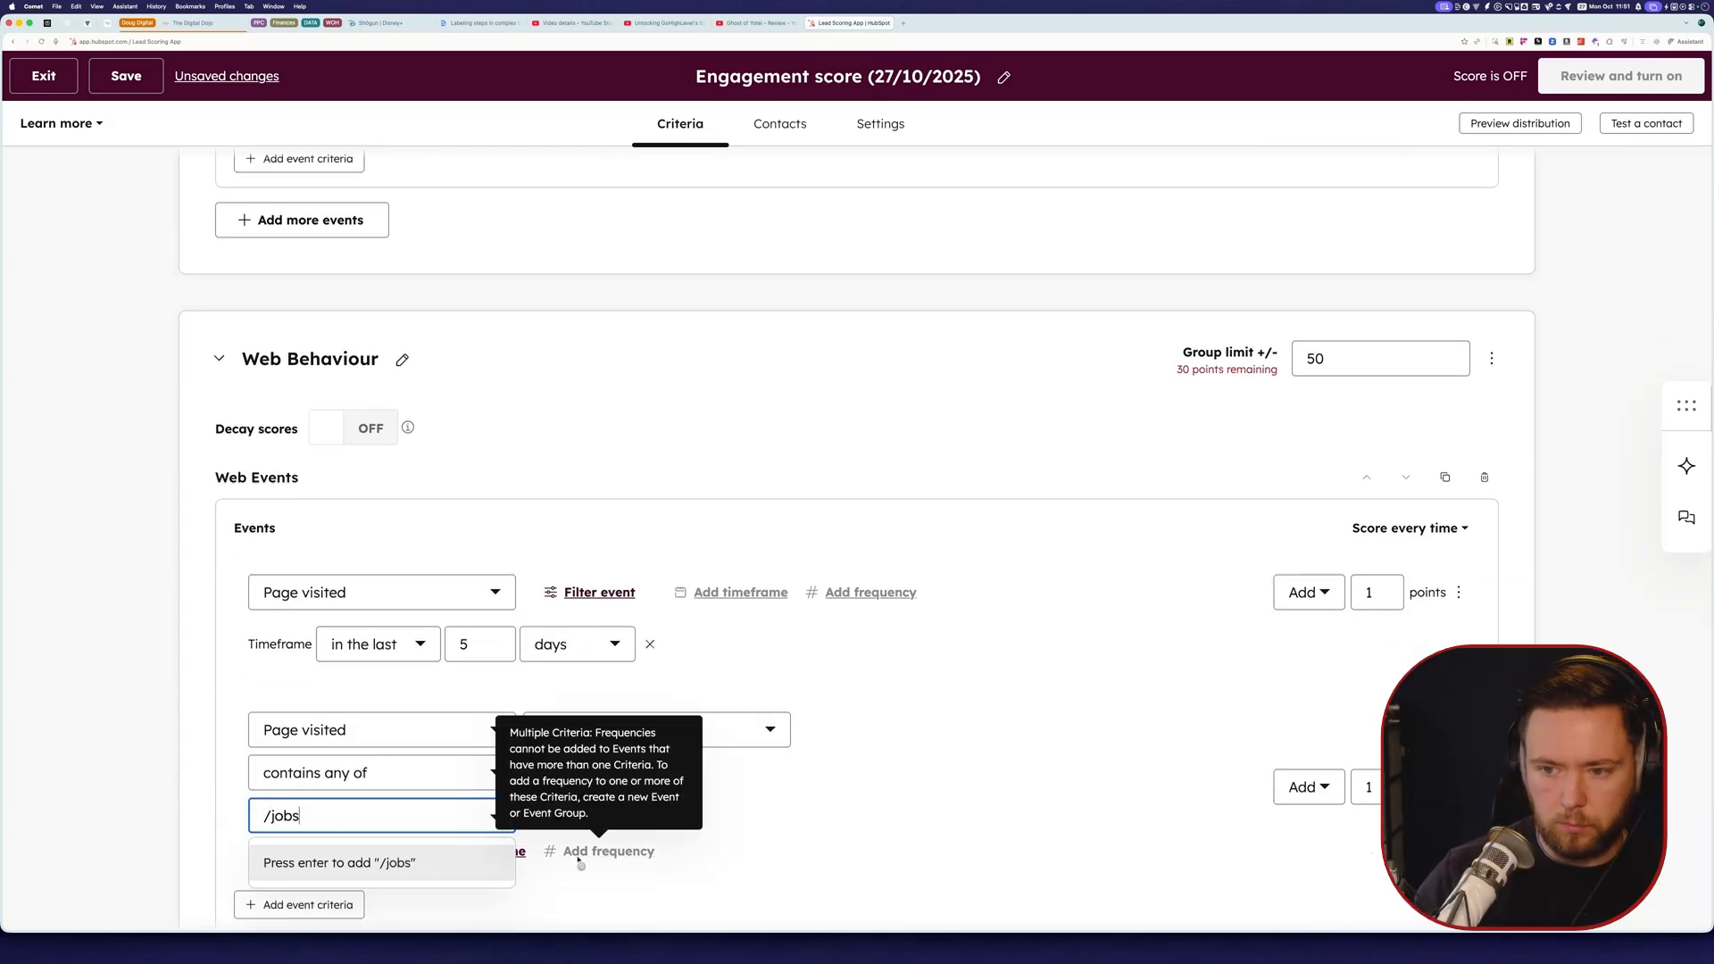
key("Return")
type("/care")
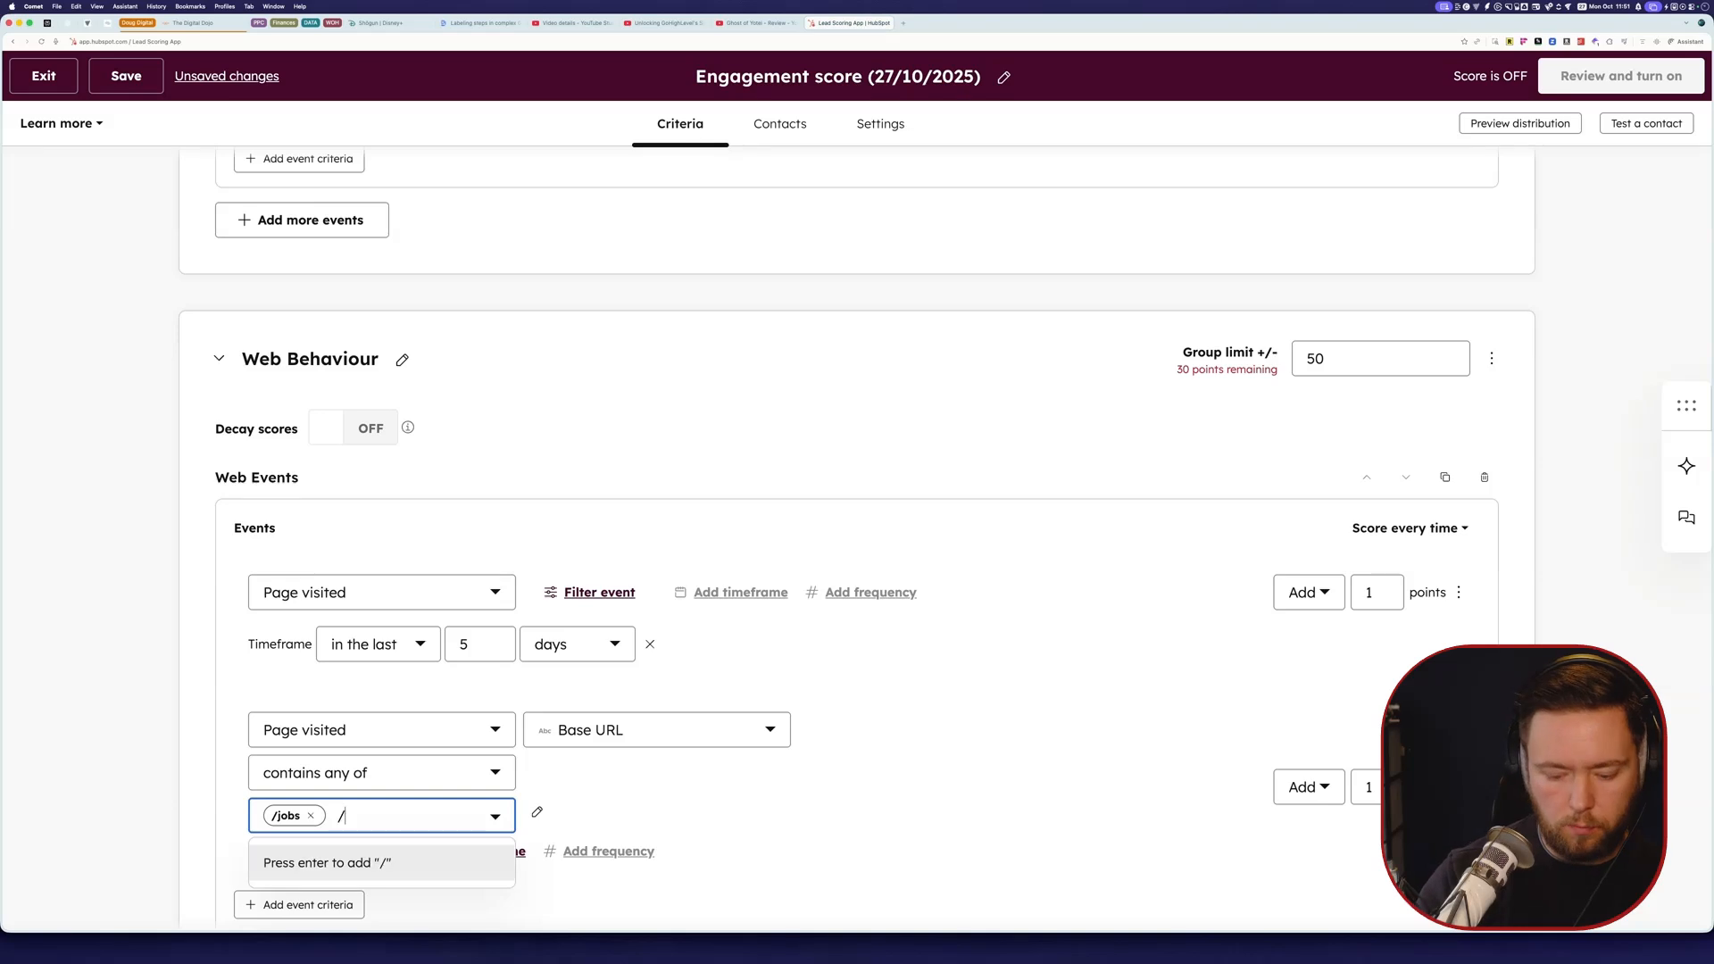
type("ers")
key("Return")
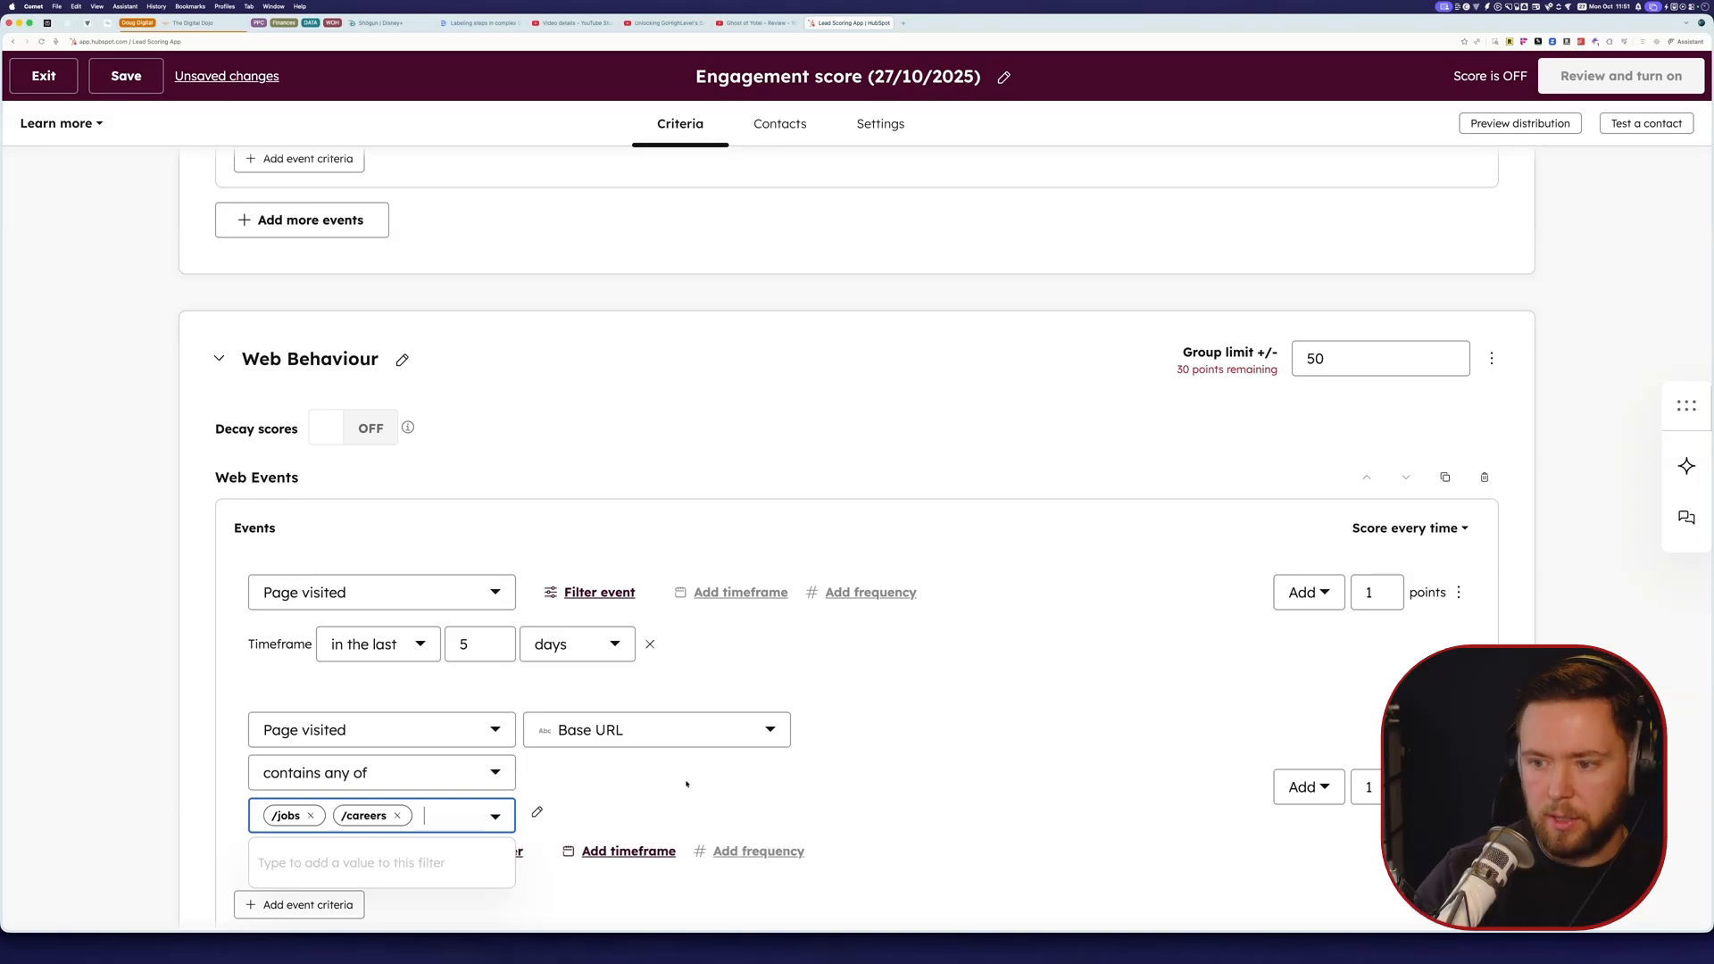
left_click(867, 774)
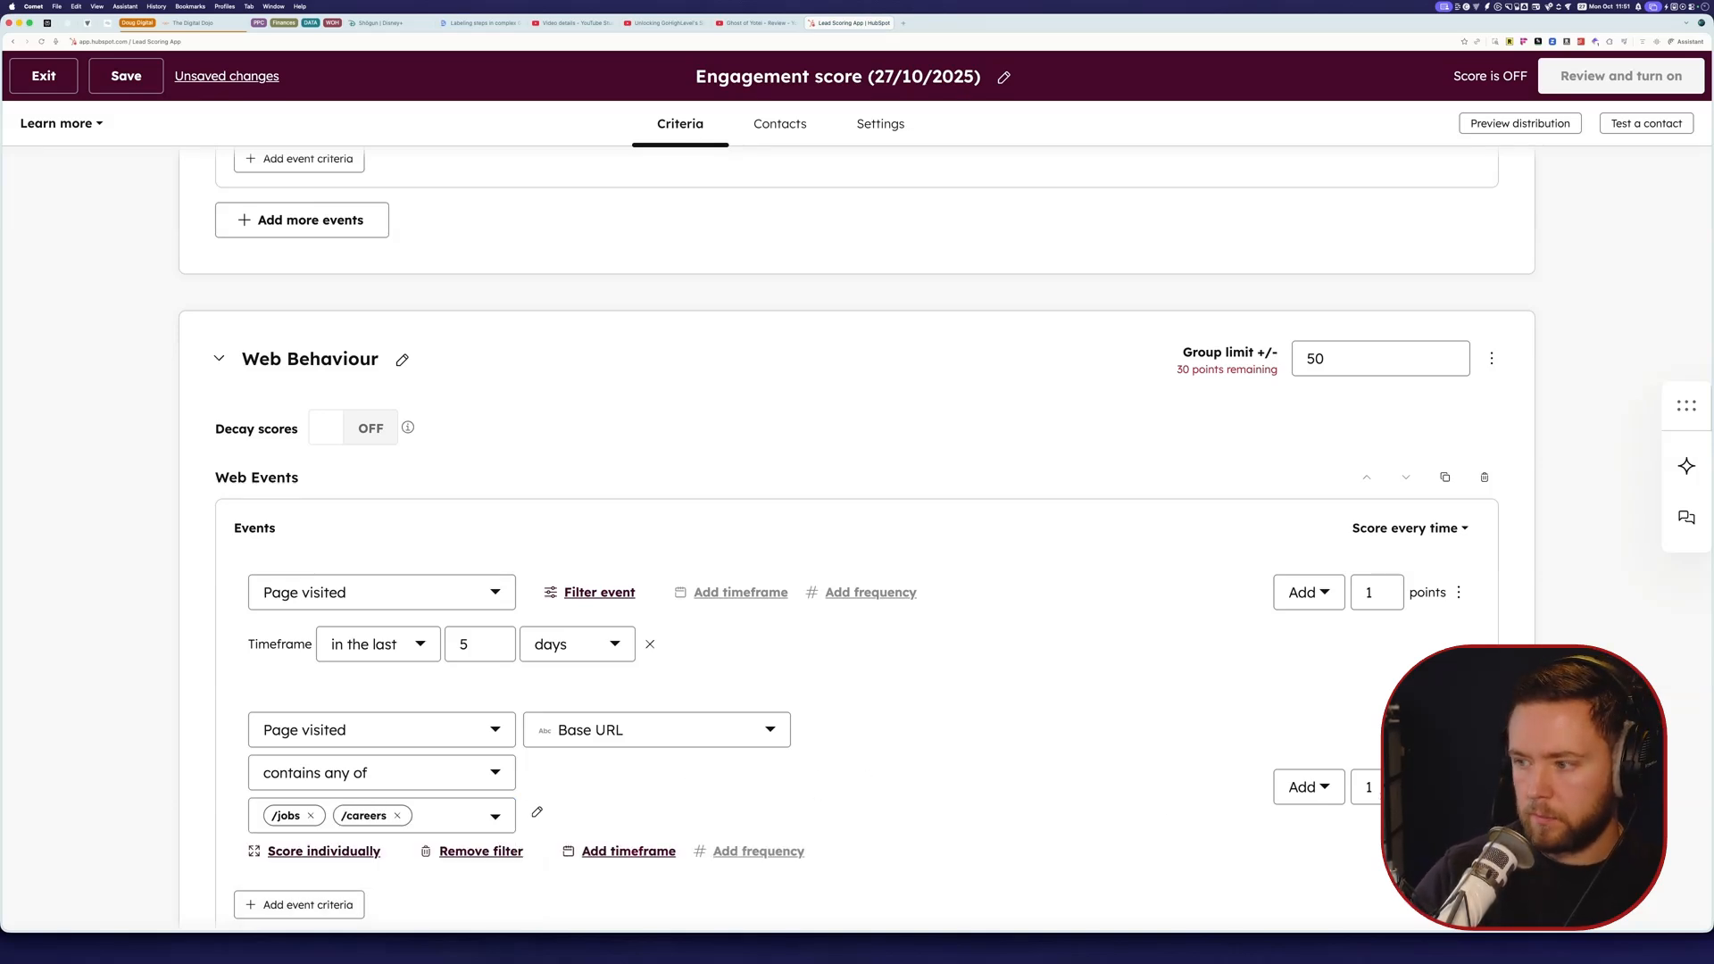
Step: Make the Page visited event for the /jobs and /careers URLs subtract 5 points
left_click(1327, 792)
left_click(1311, 868)
left_click(1353, 787)
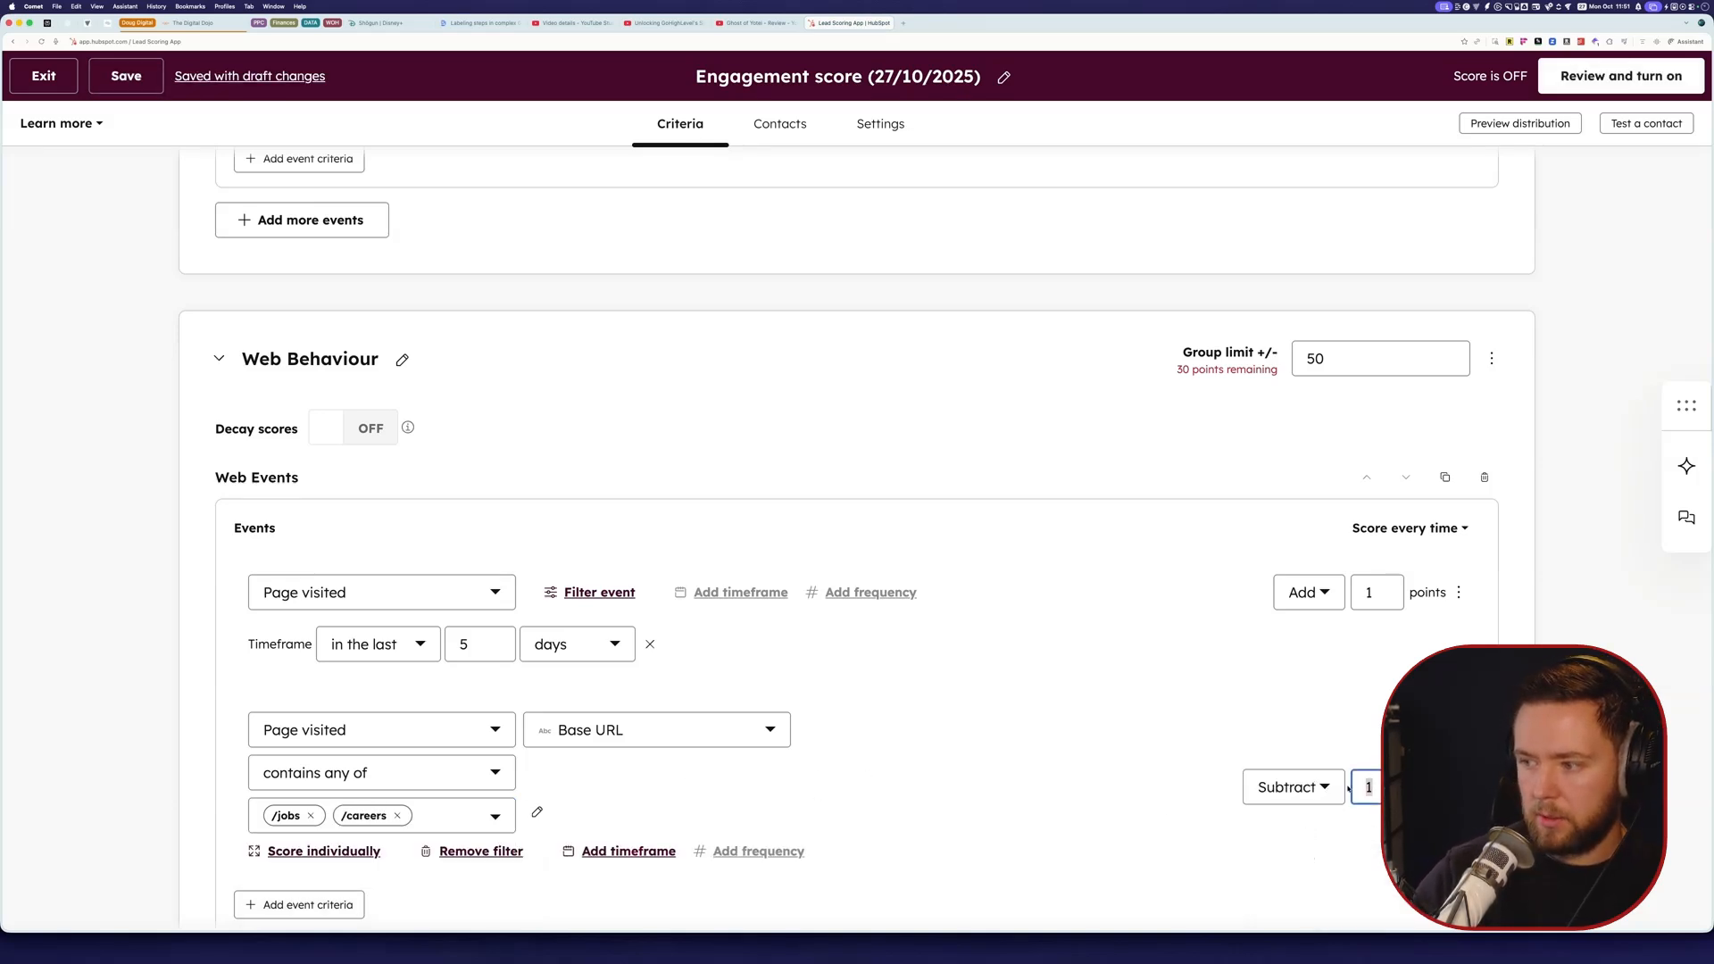
type("5")
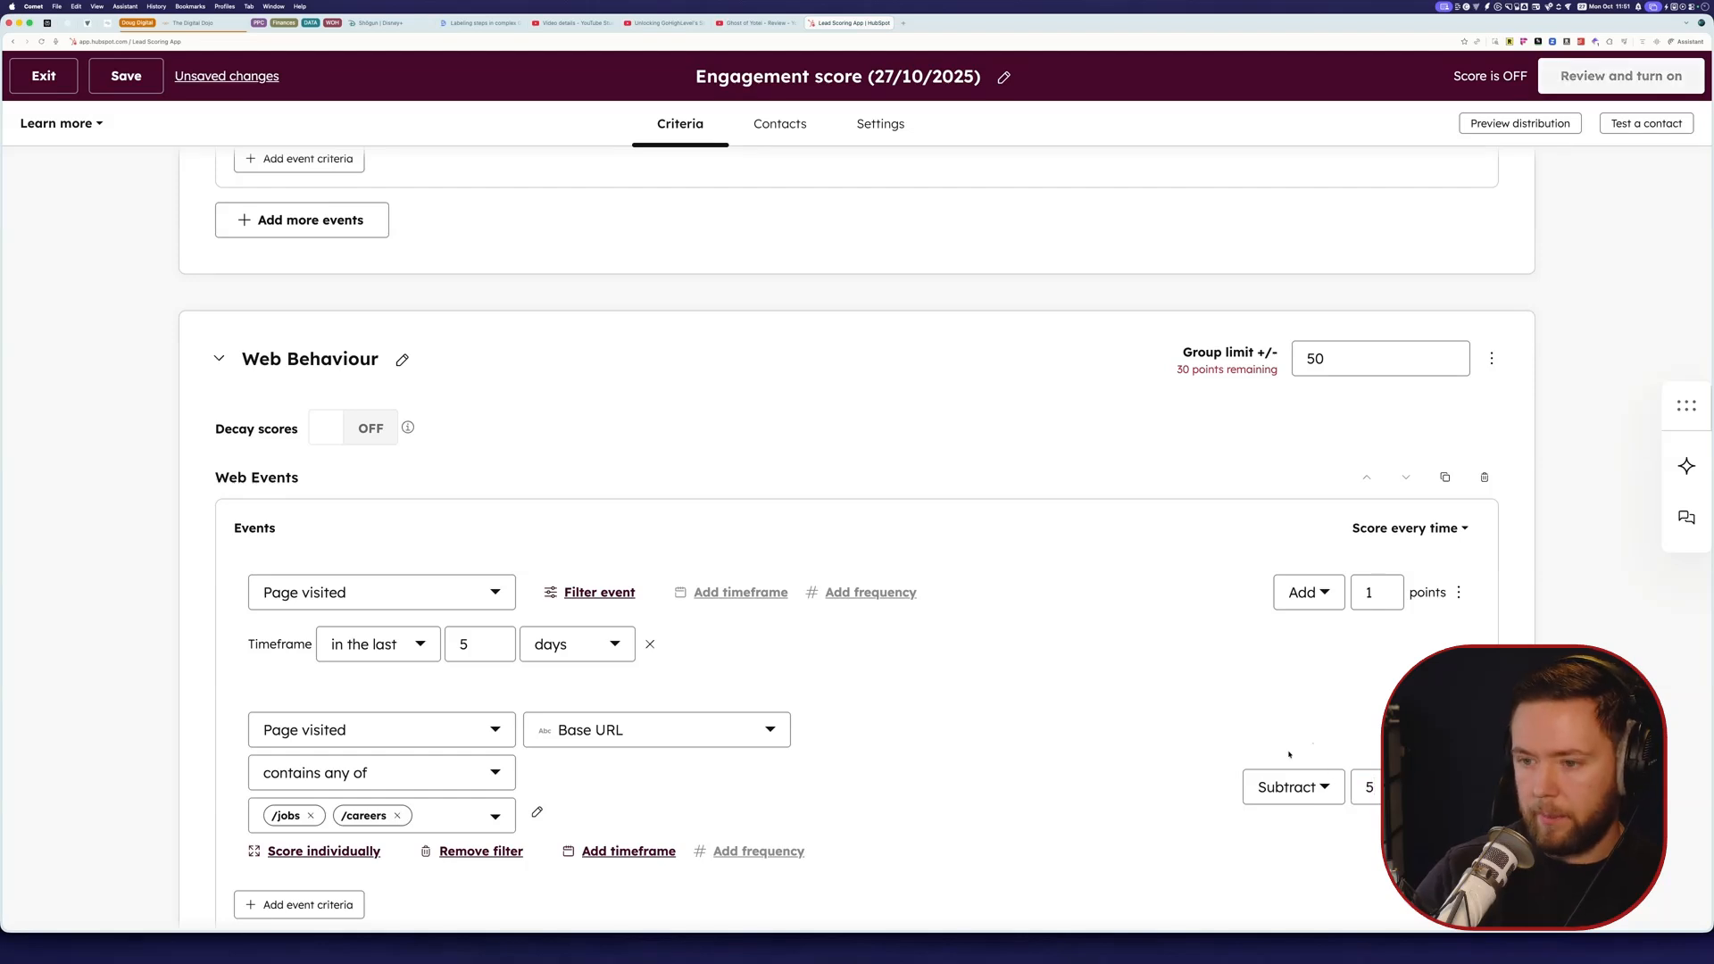
scroll(861, 823, "down", 2)
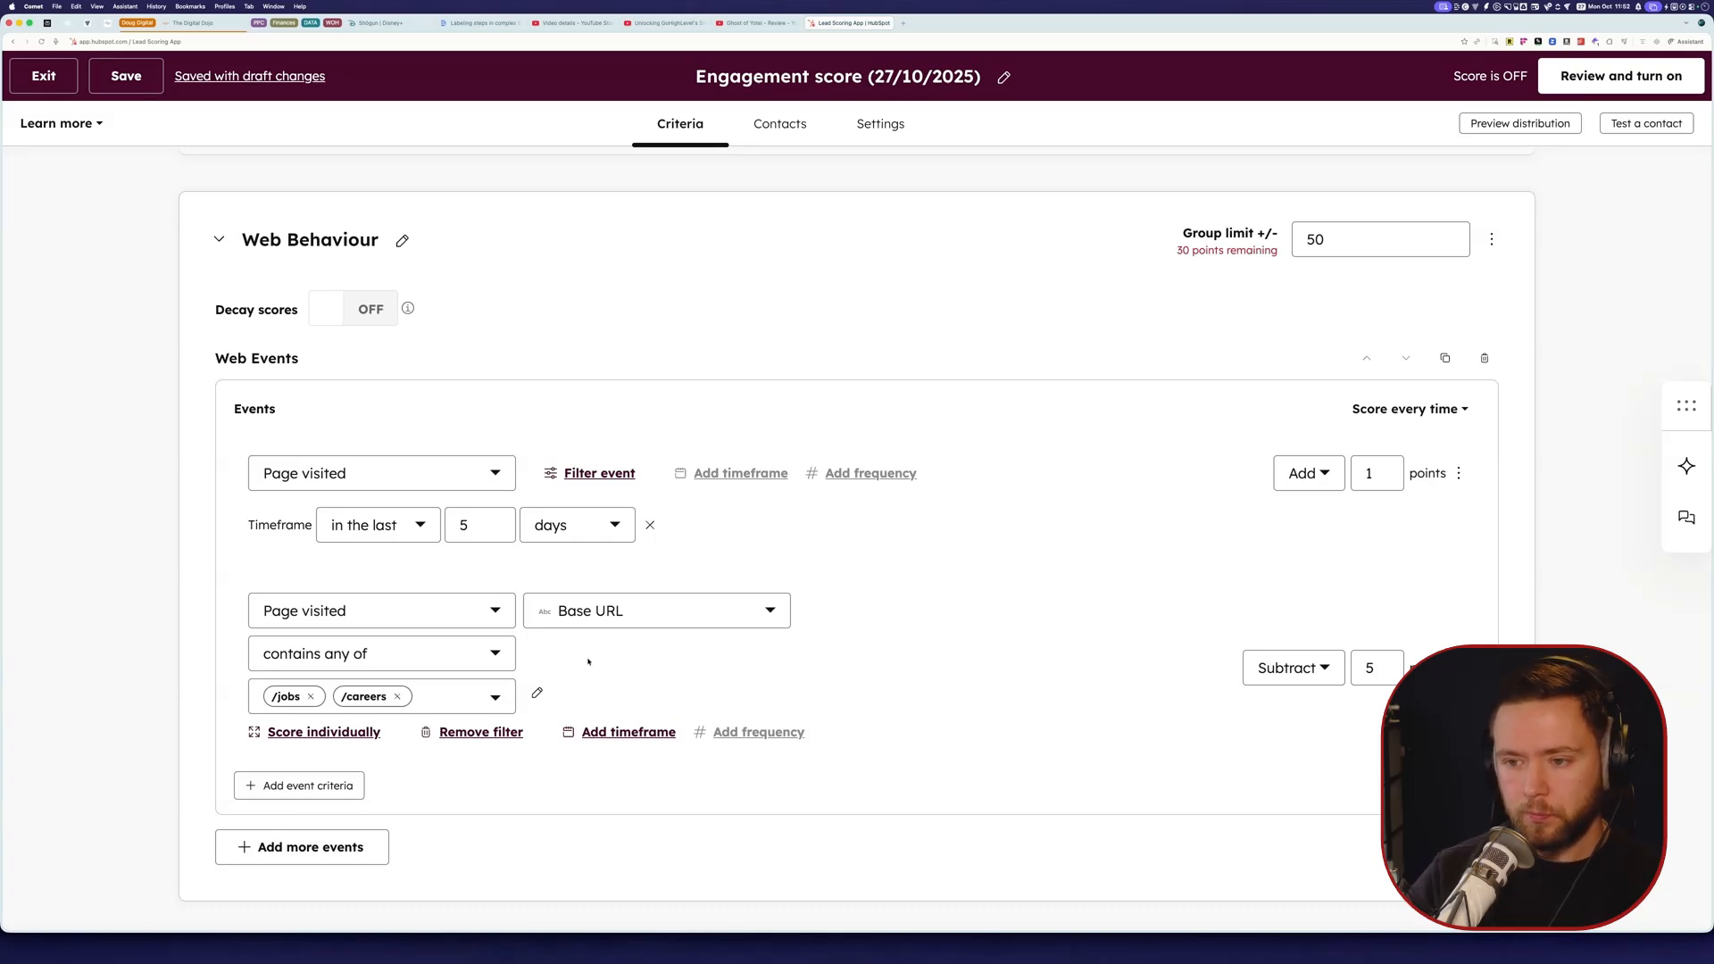
Step: Try scoring the /jobs and /careers URLs individually and clear both values from the Base URL filter
scroll(450, 719, "down", 2)
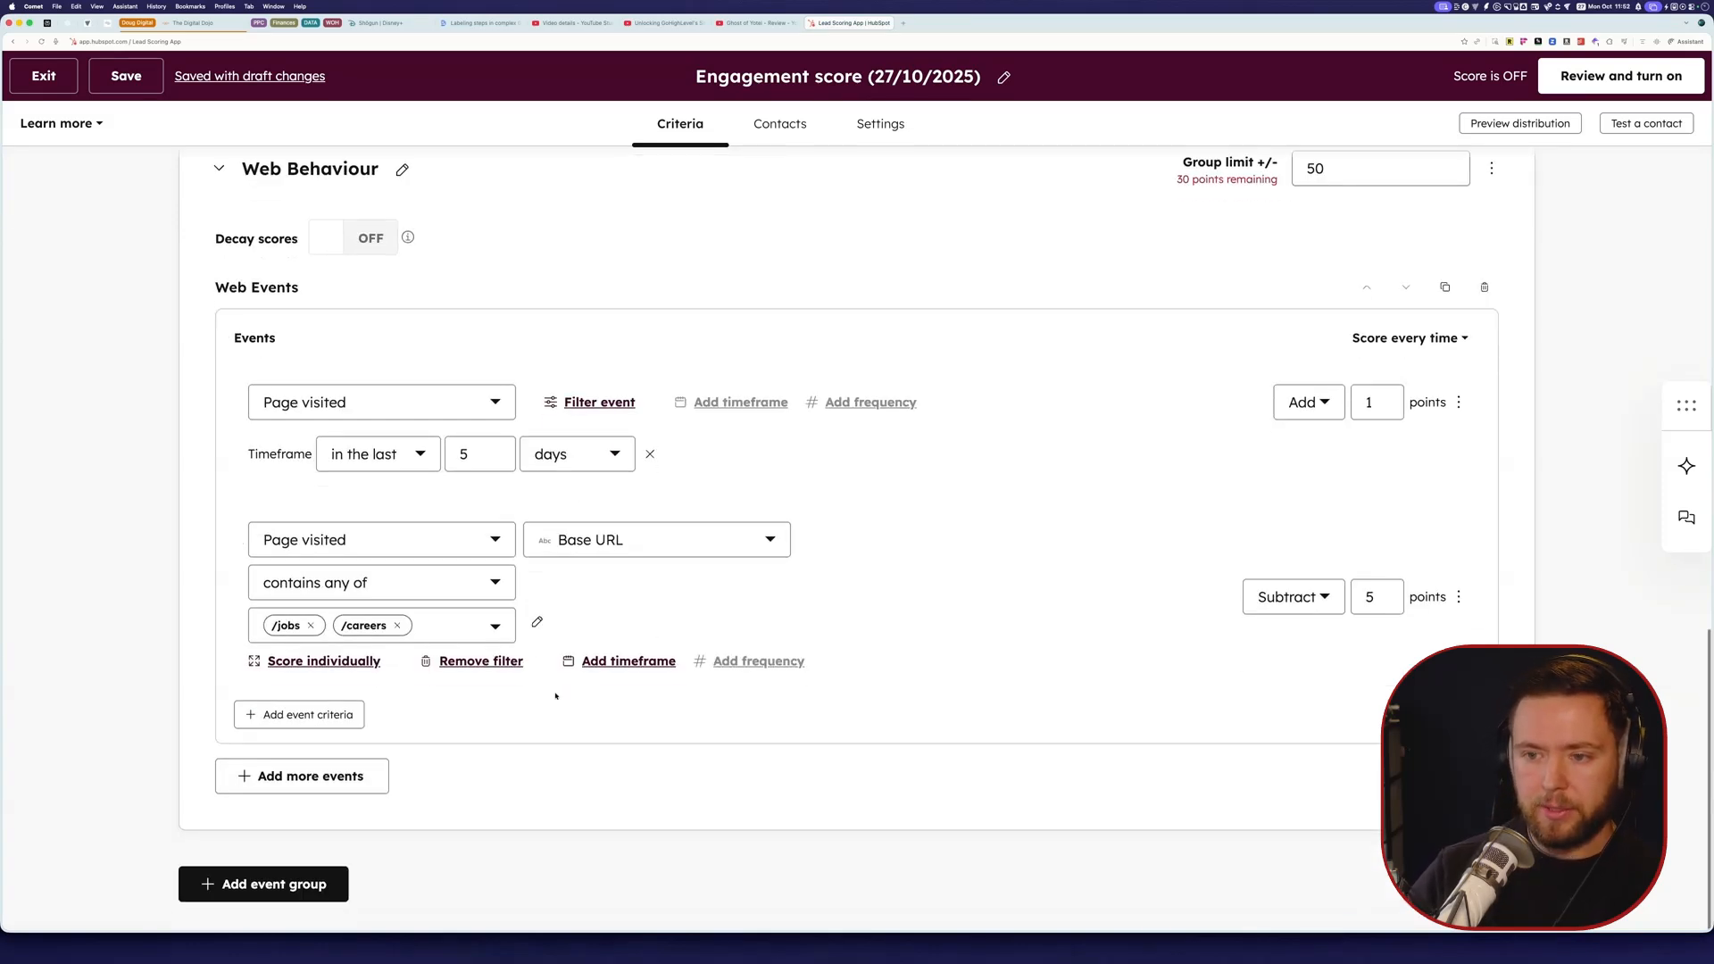
left_click(312, 660)
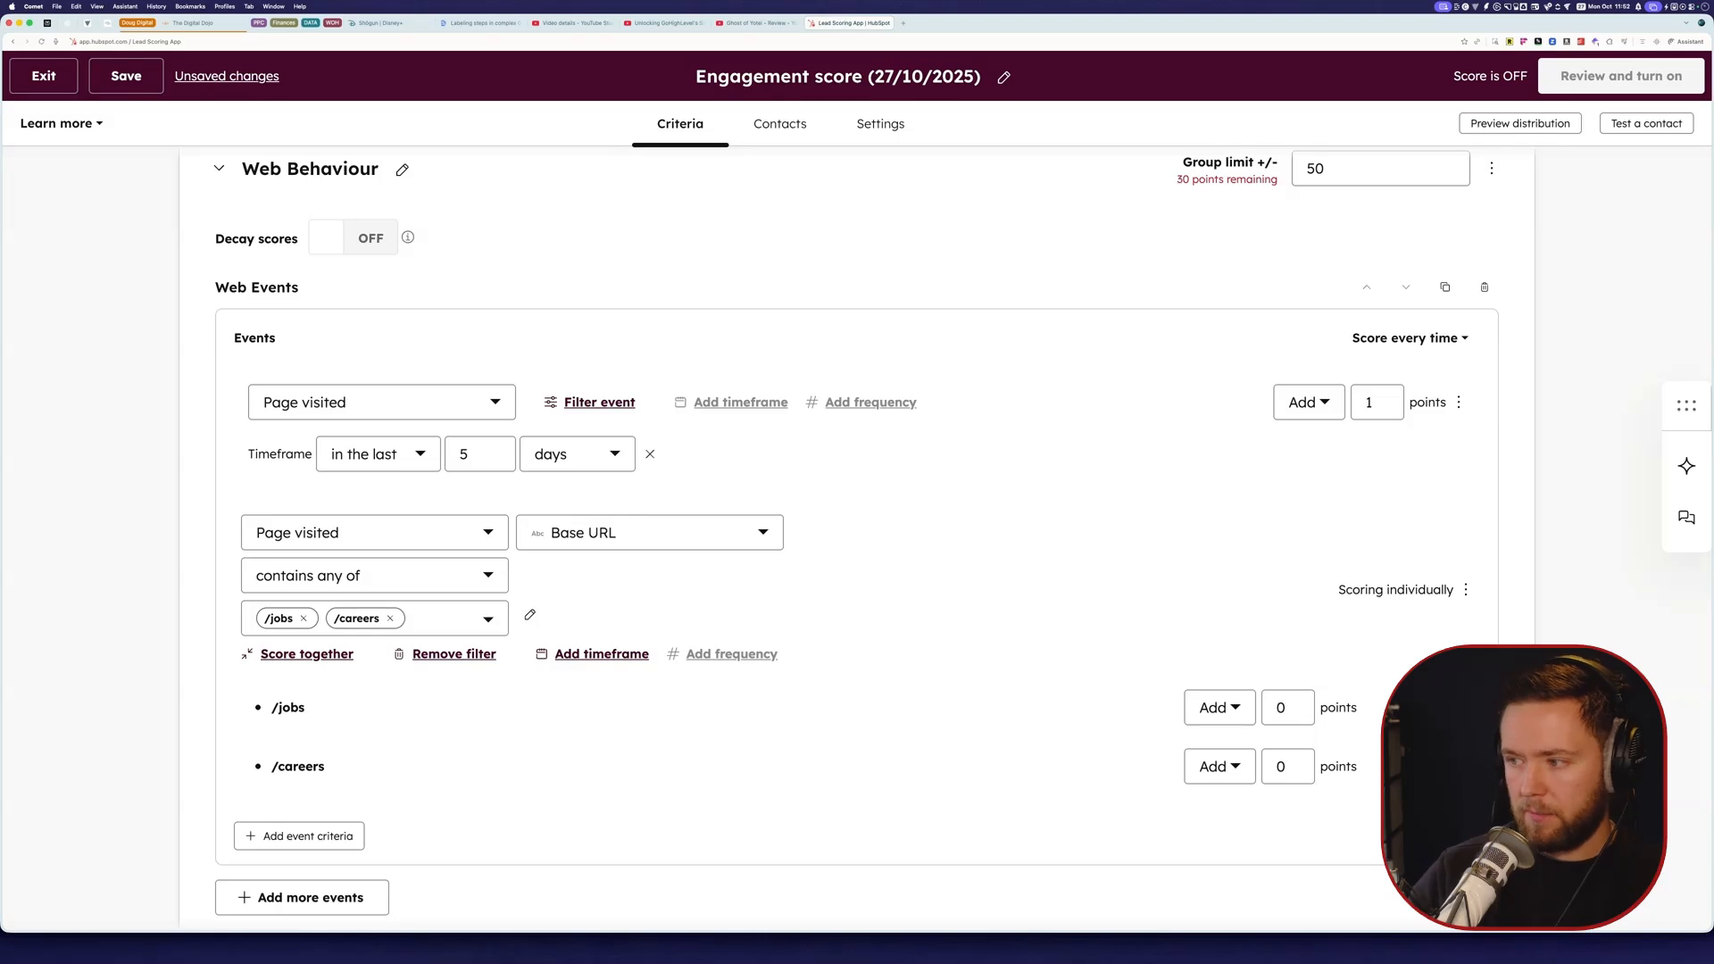
left_click(303, 618)
left_click(321, 619)
left_click(348, 623)
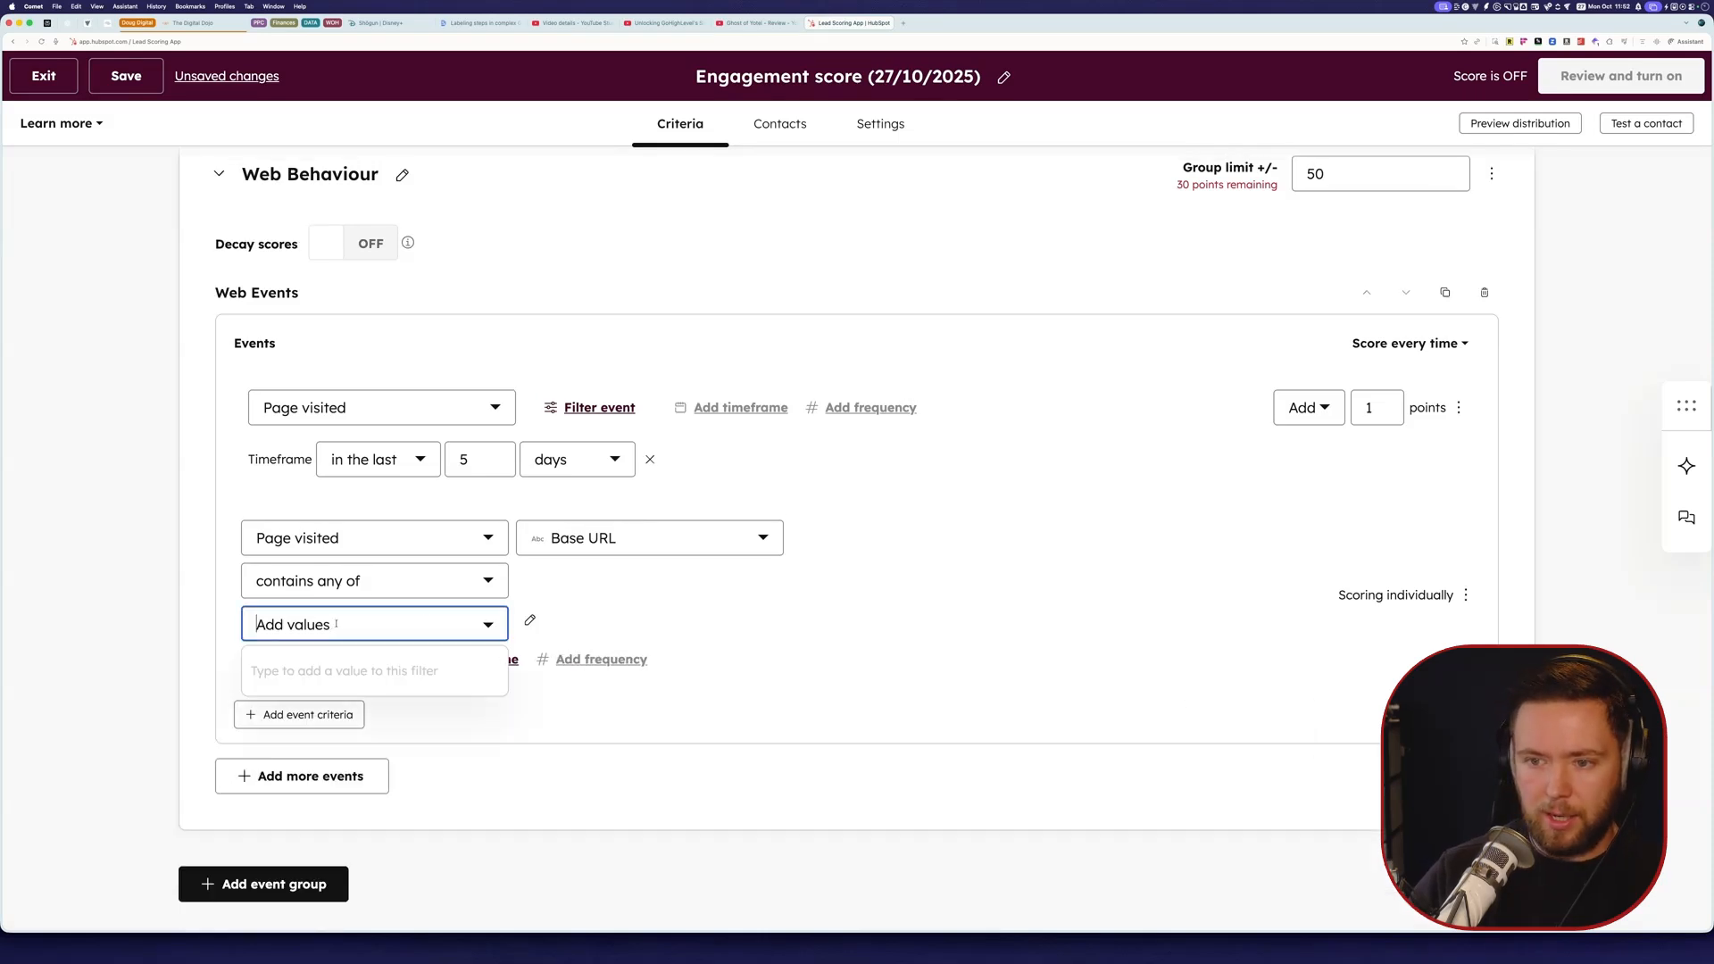
type("/")
key("Escape")
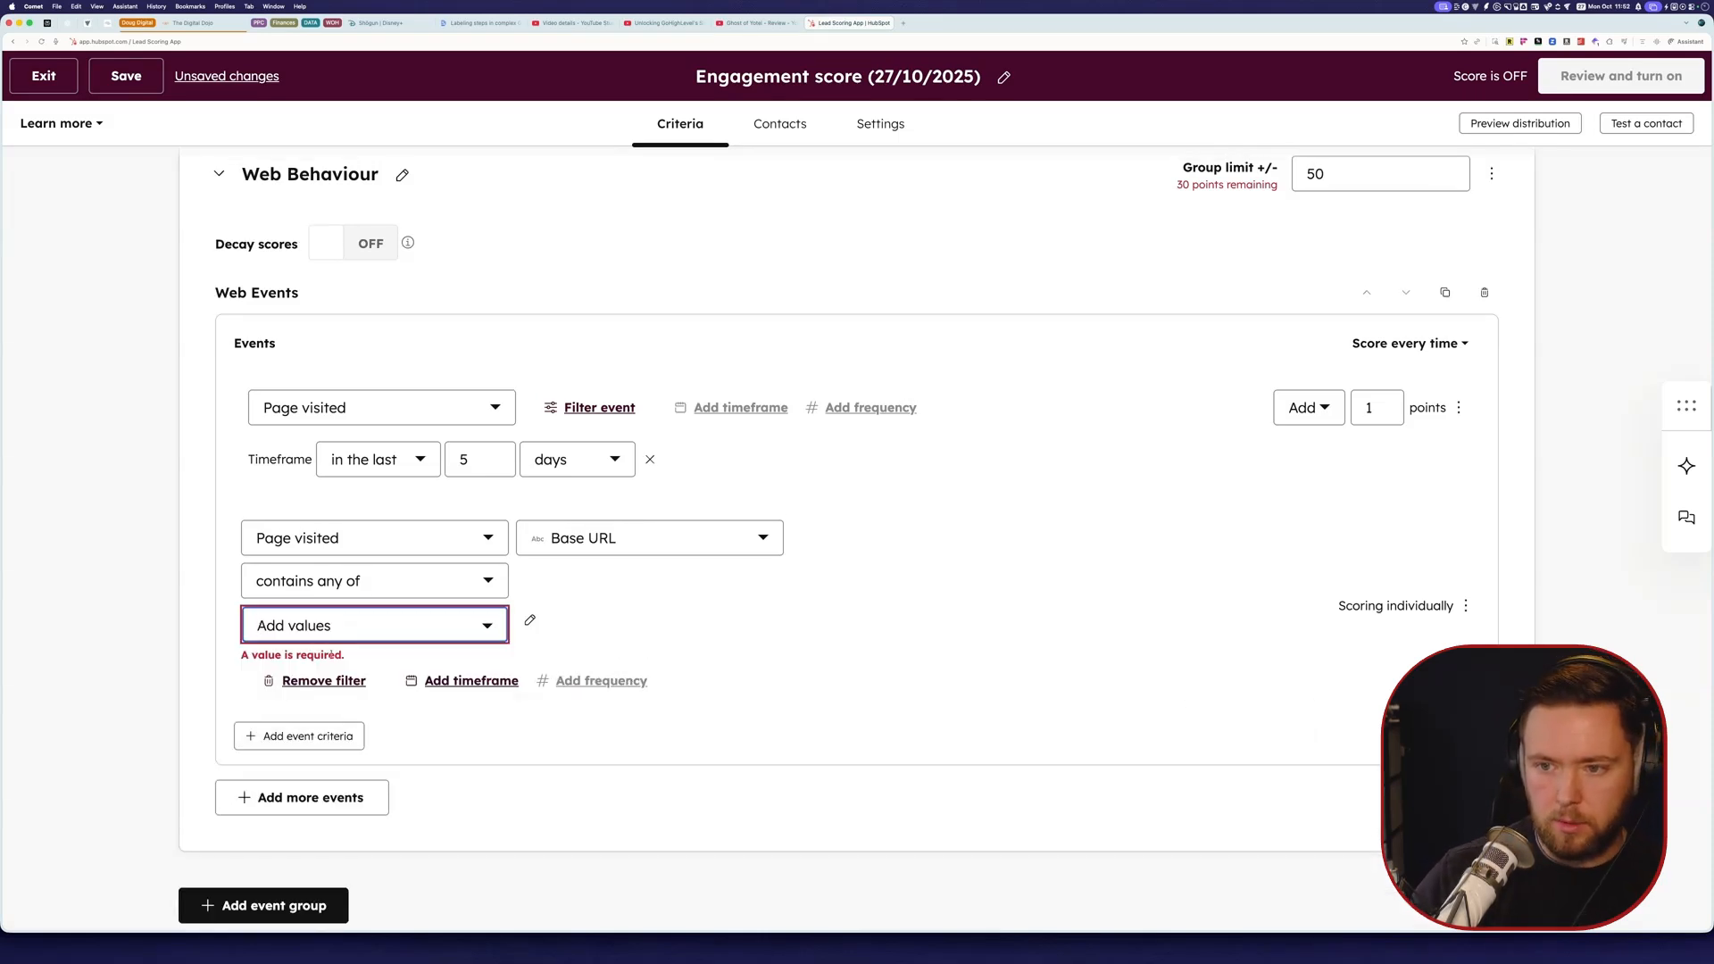
Step: Re-enter /jobs and /careers as the values of the Base URL contains any of filter
left_click(332, 624)
type("/jobs")
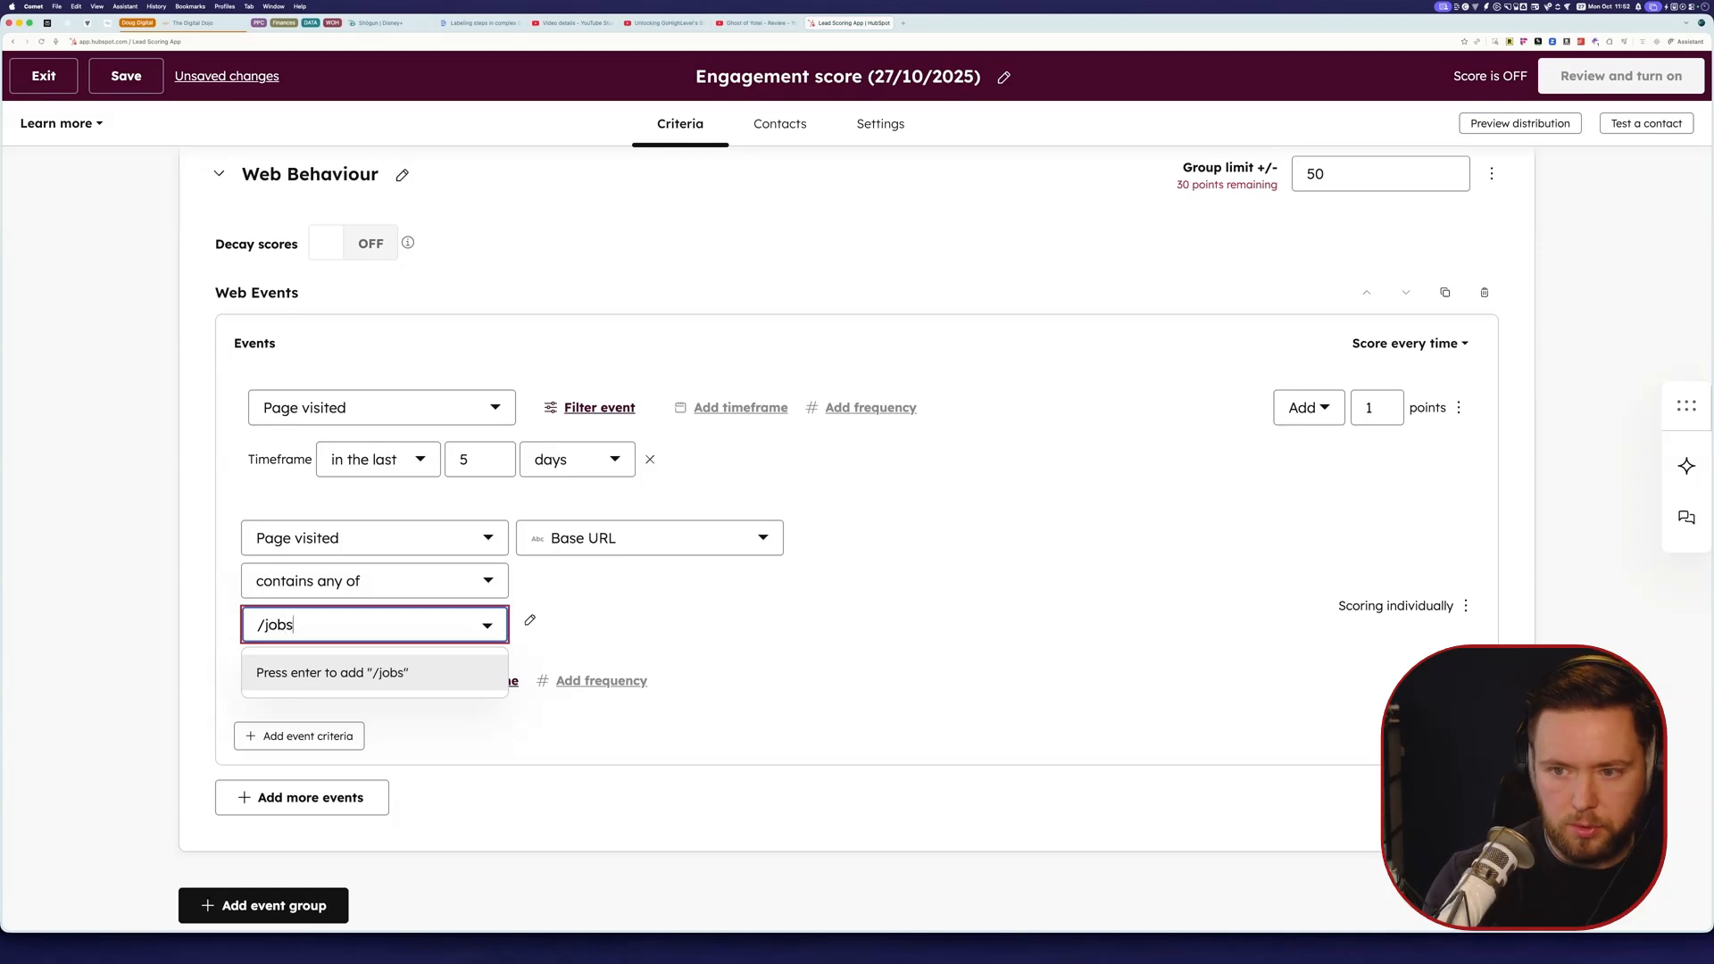
key("Return")
type("/")
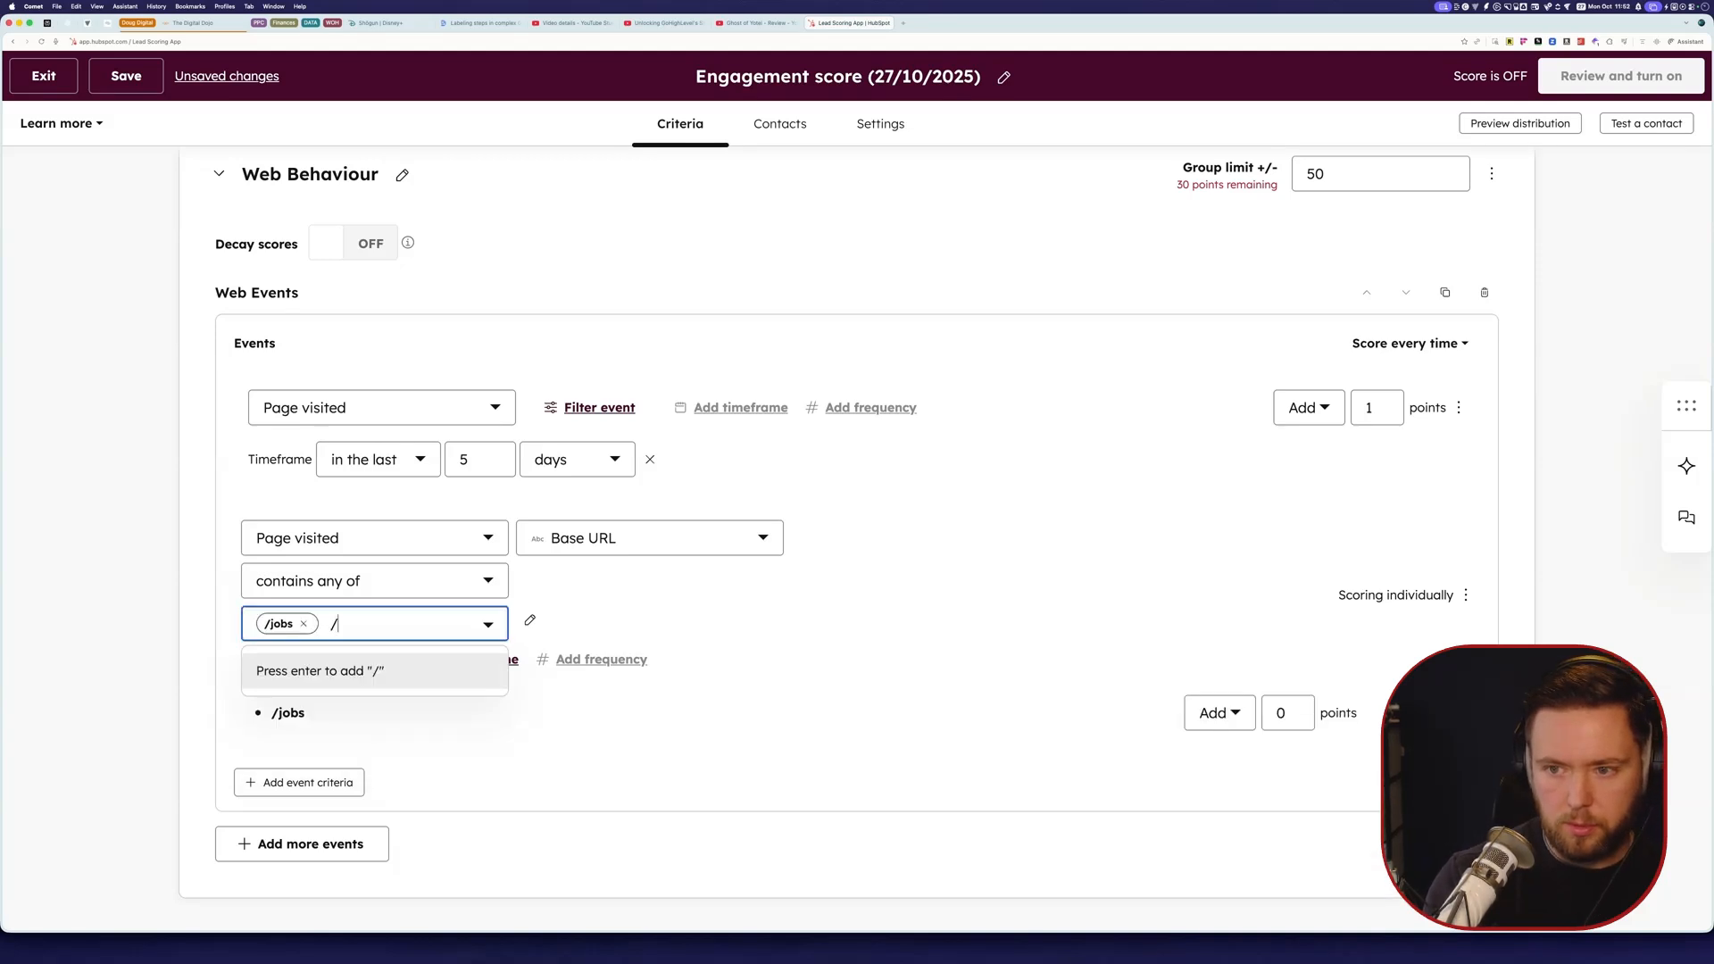
type("cae")
type("reers")
key("Return")
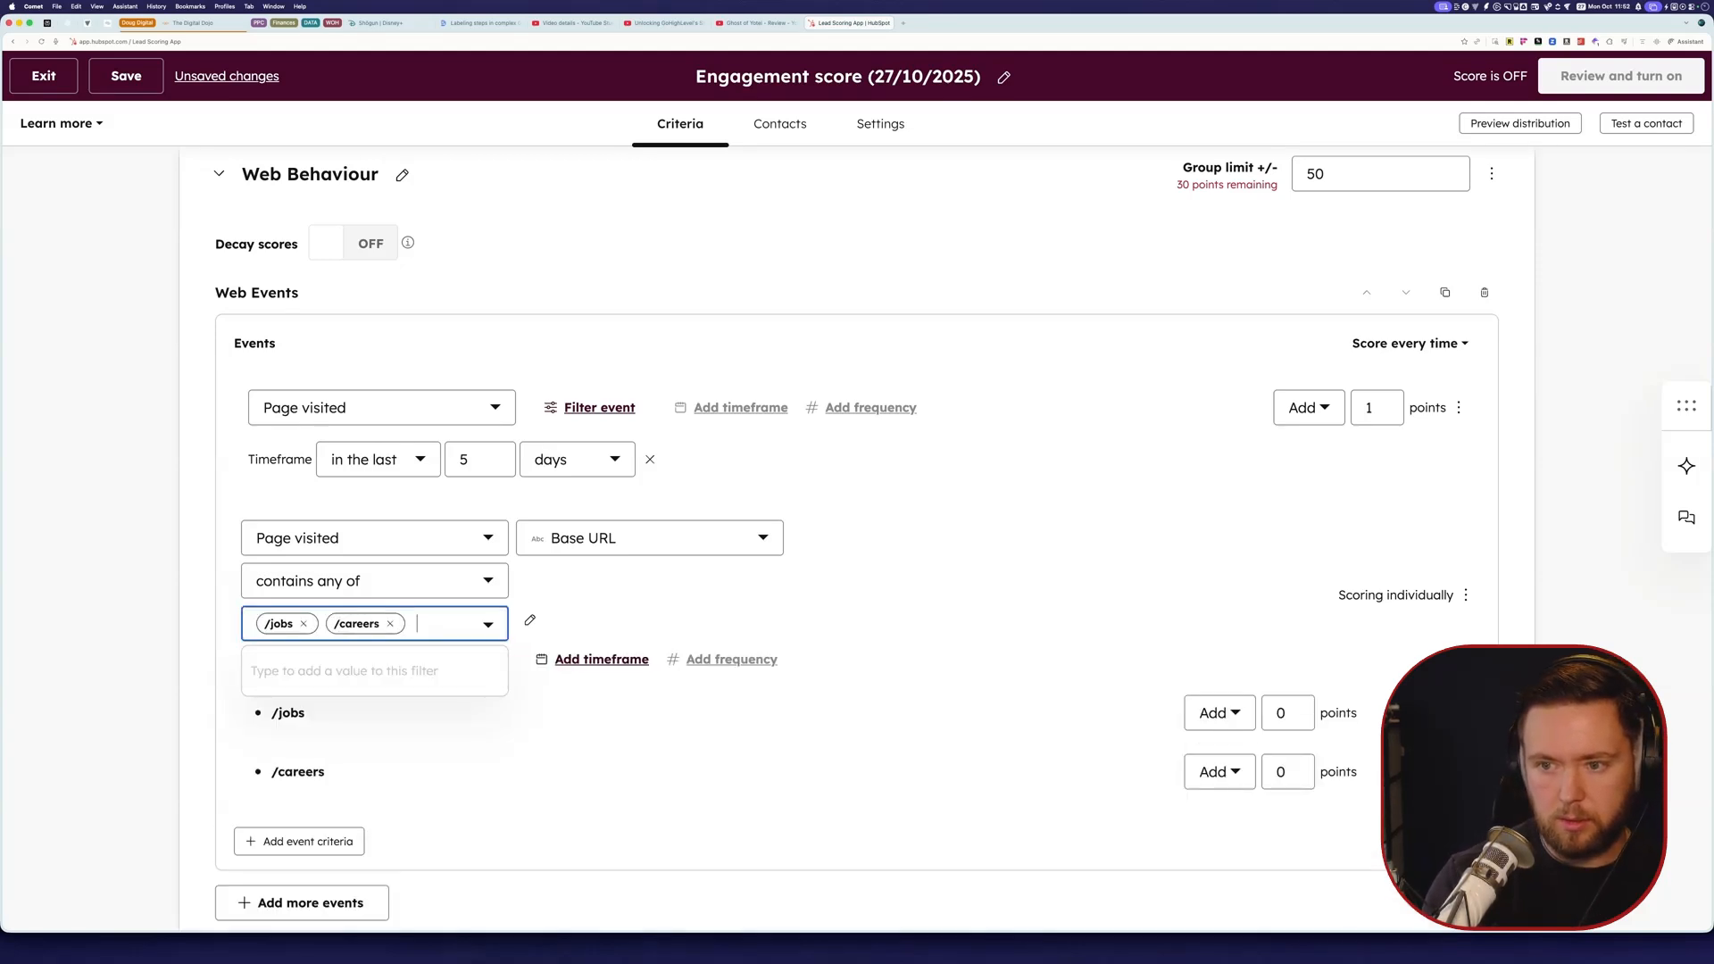
left_click(980, 659)
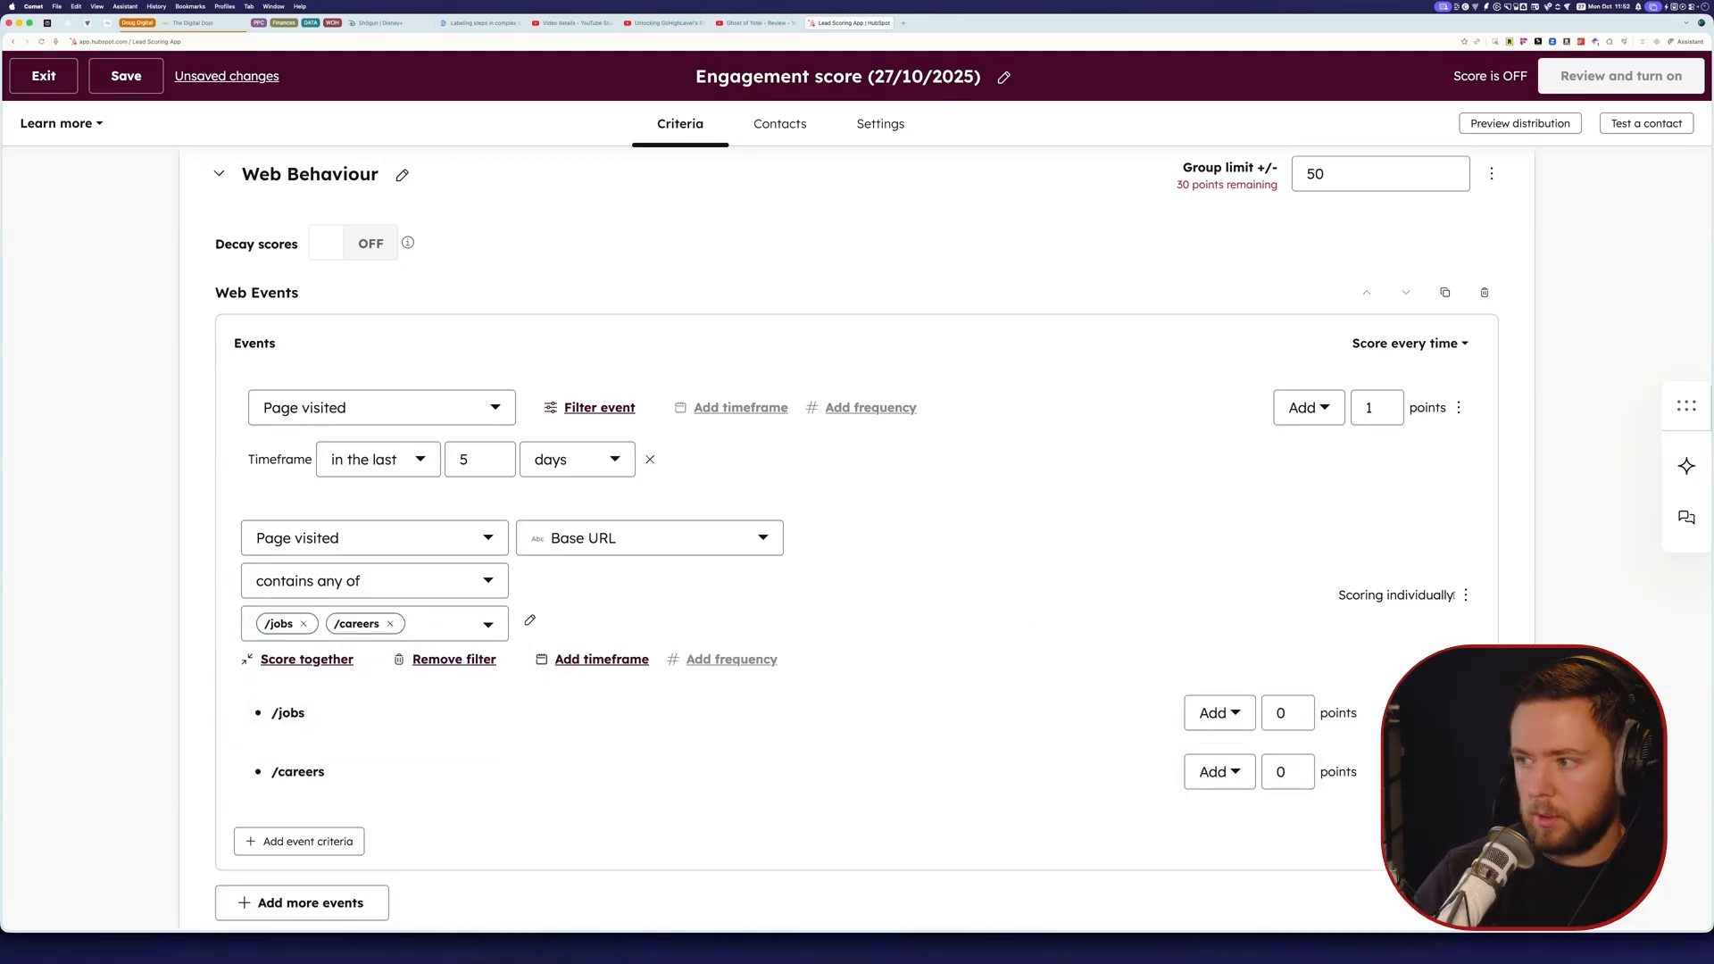
Step: Return the /jobs and /careers criterion to being scored together and save the score
left_click(1464, 596)
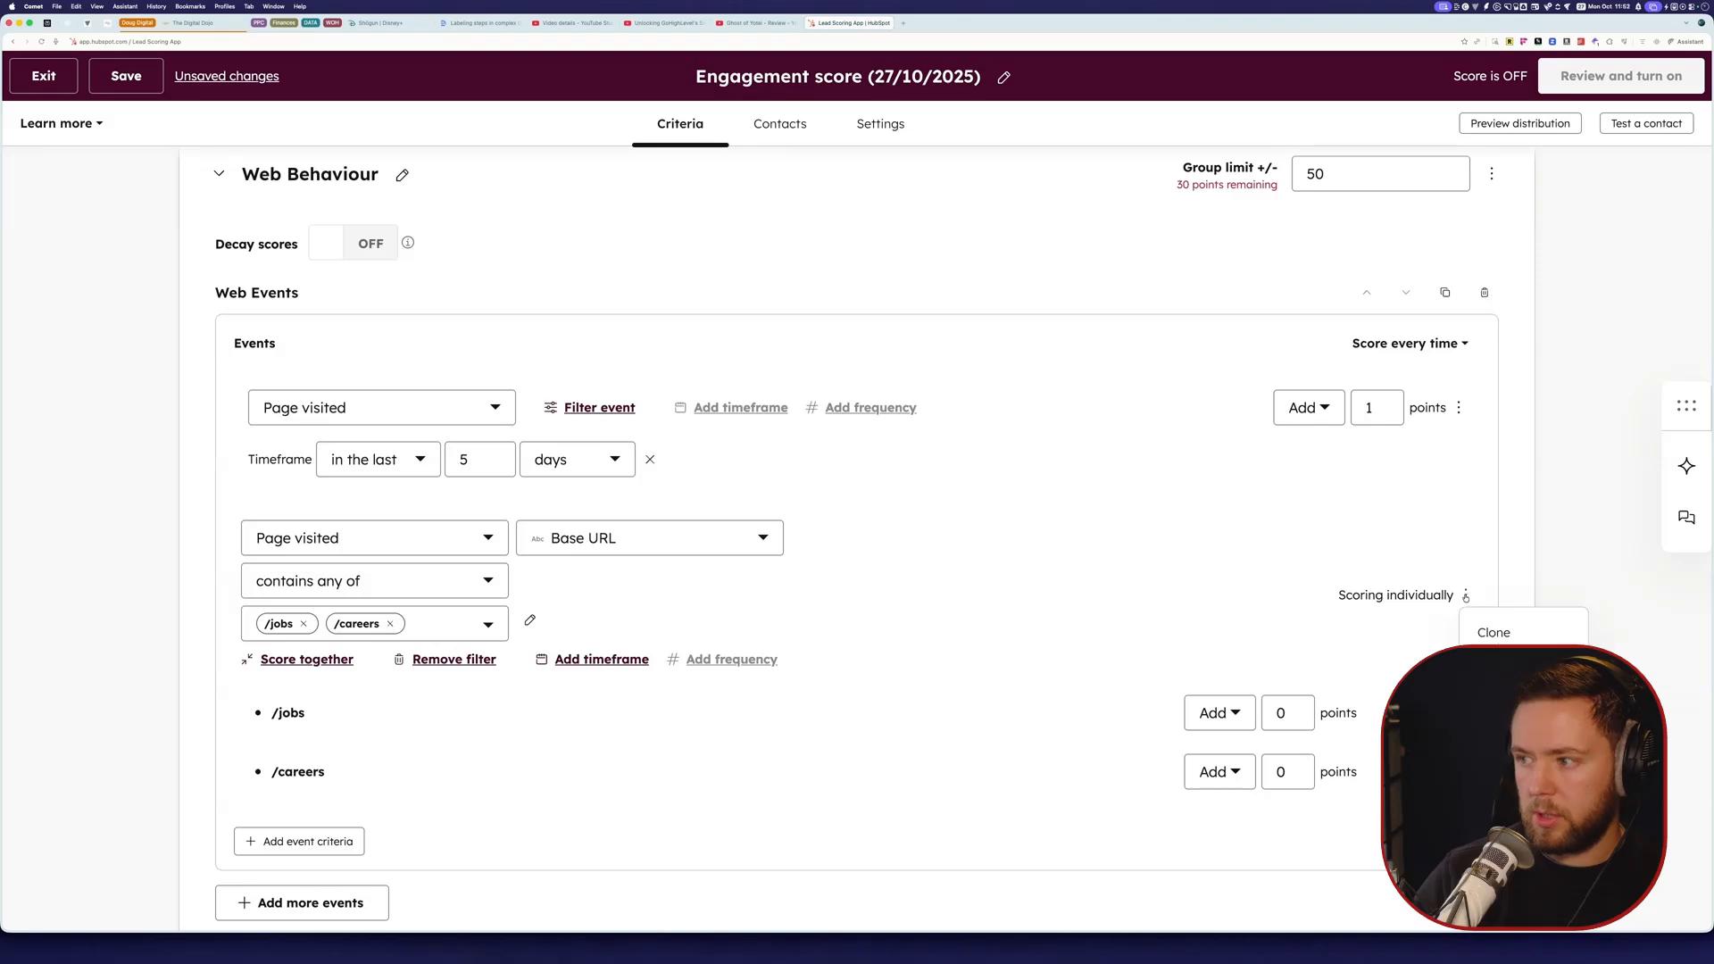
left_click(333, 659)
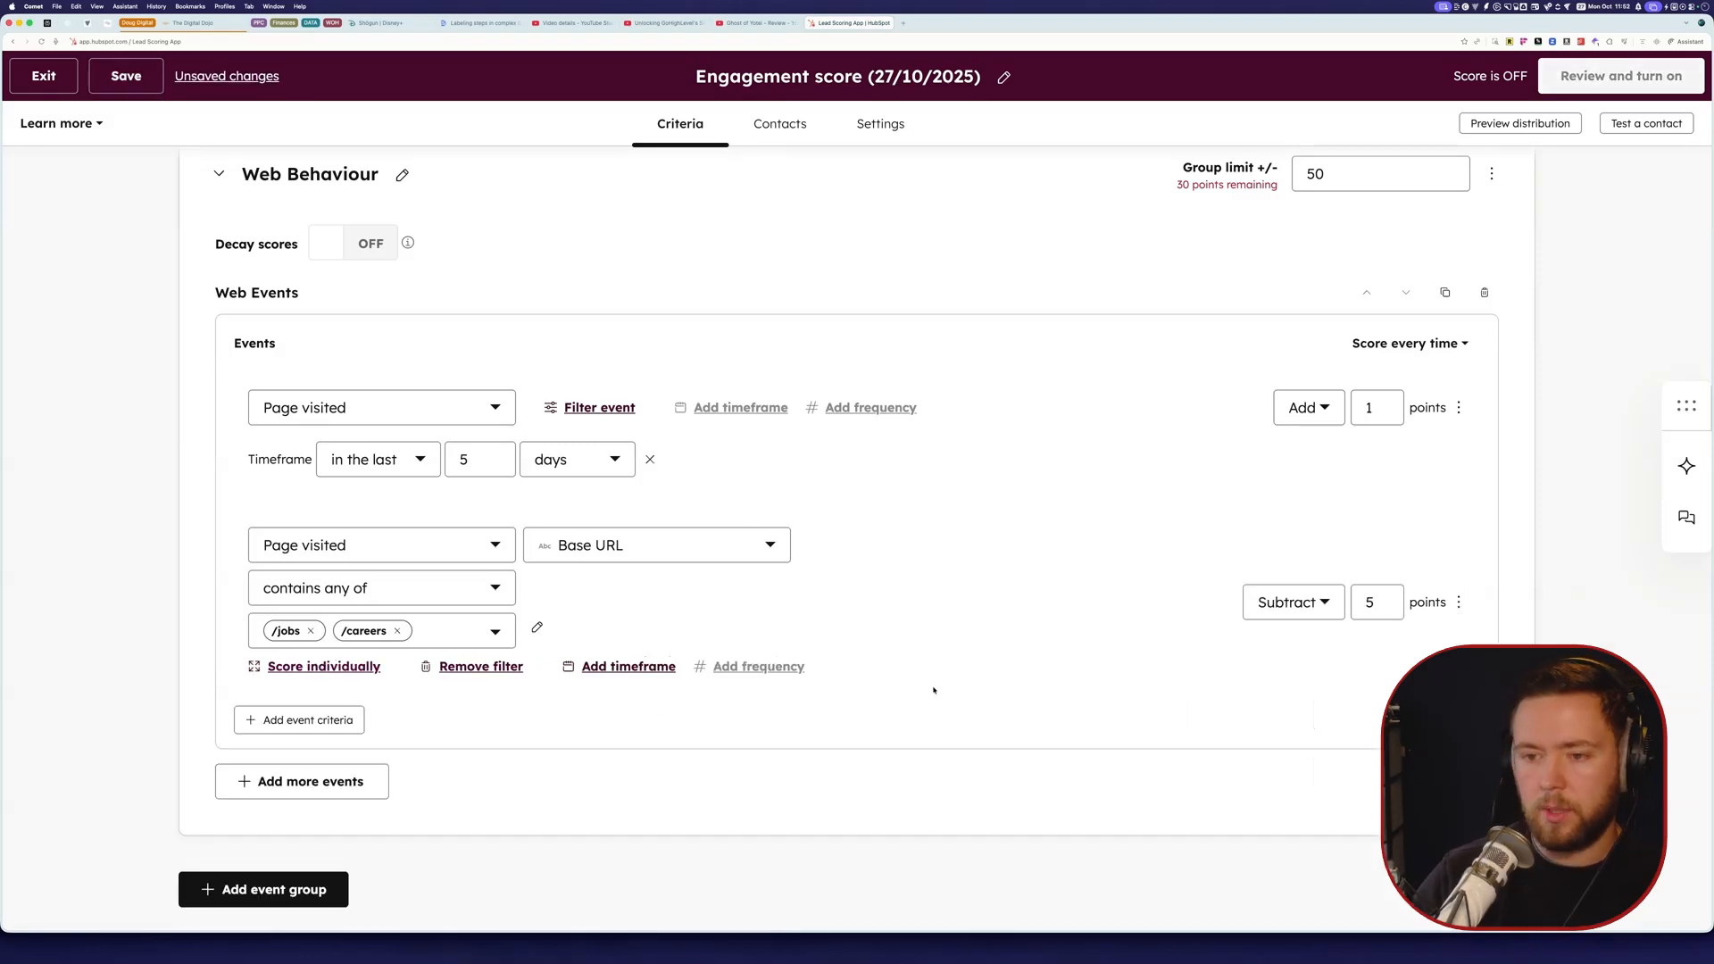
scroll(490, 785, "down", 1)
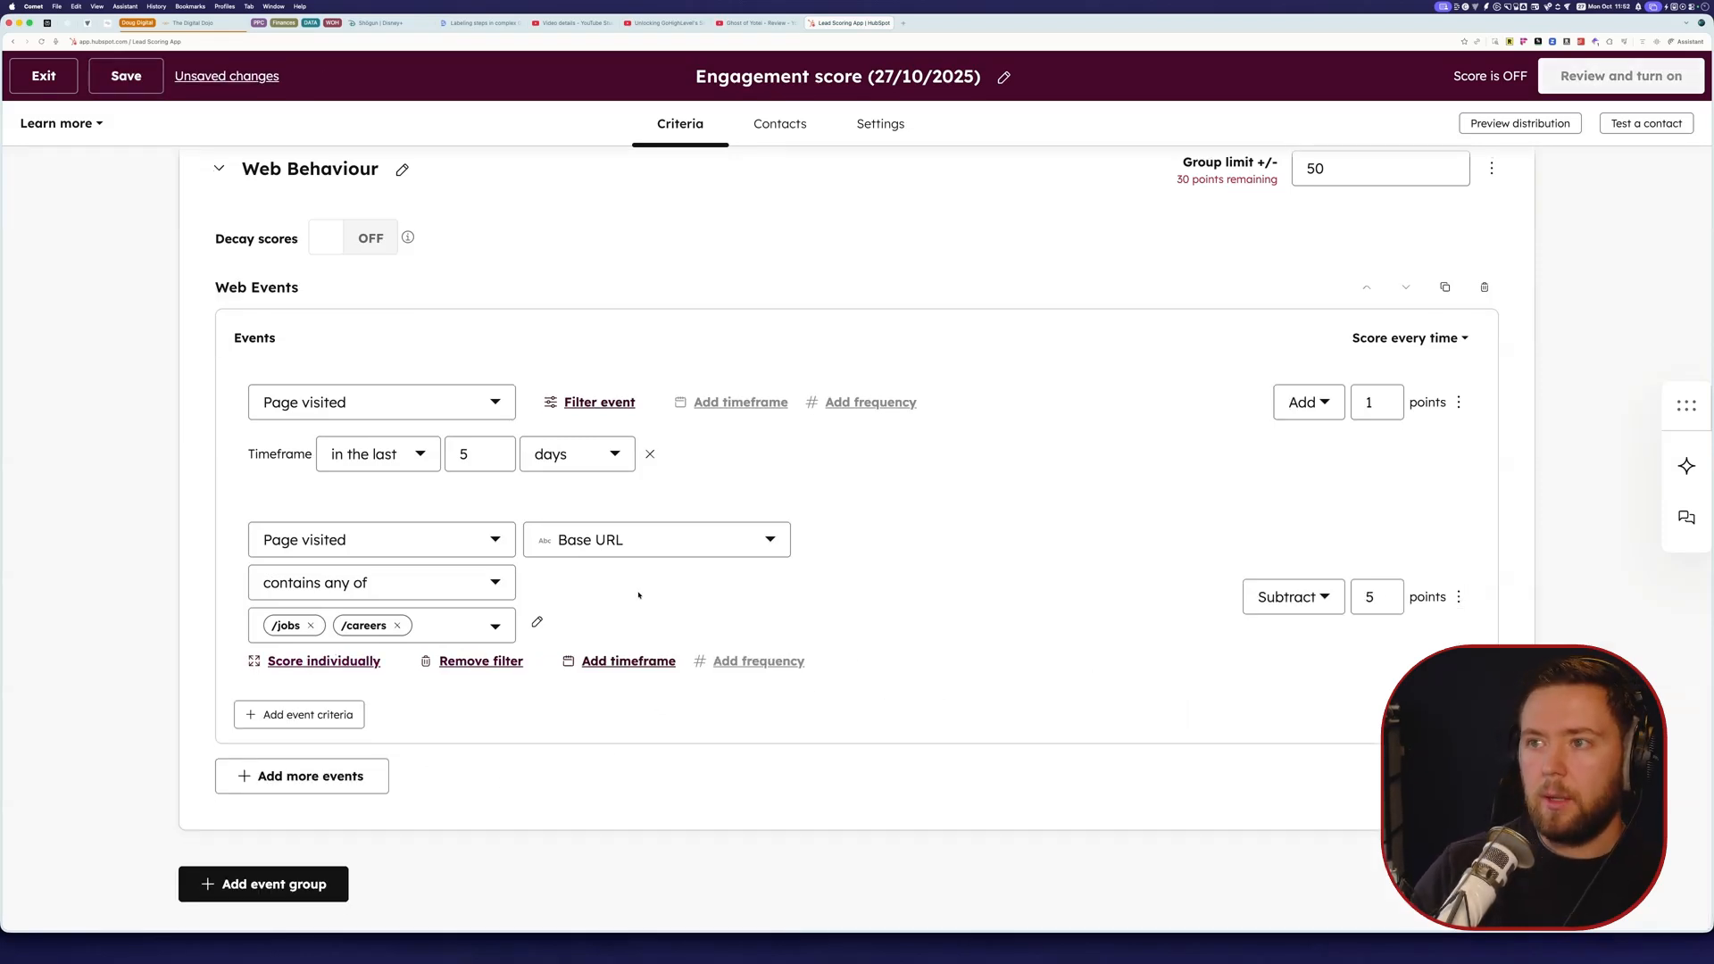
mouse_move(259, 241)
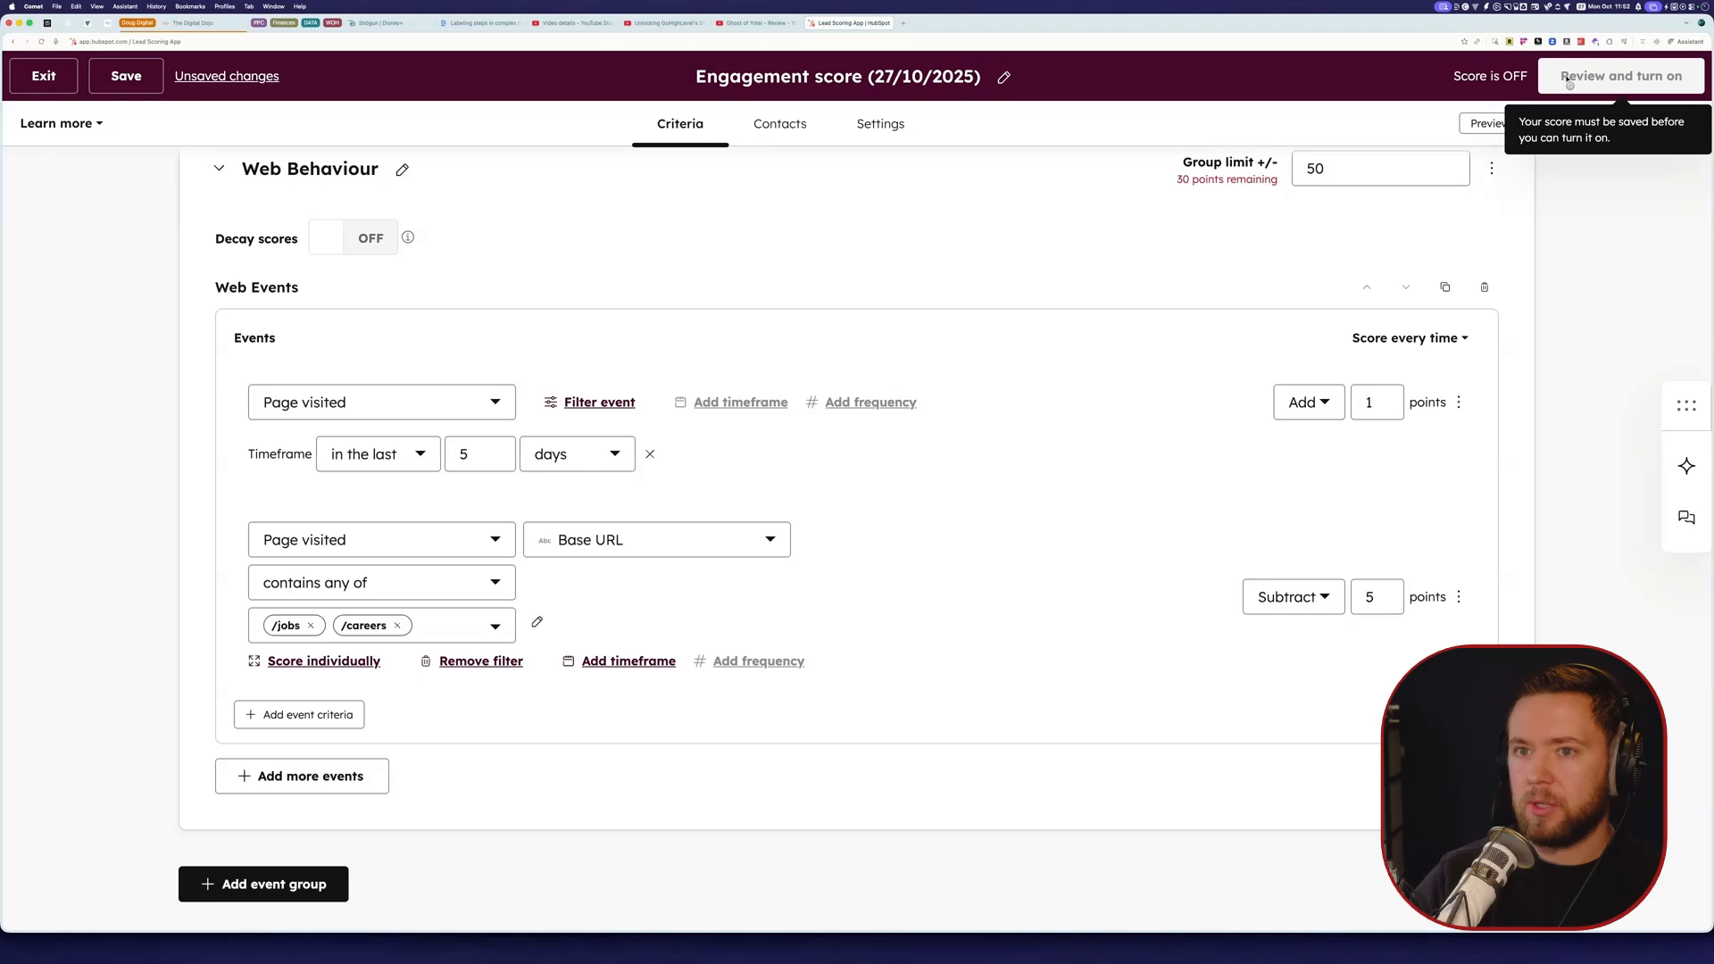
left_click(148, 82)
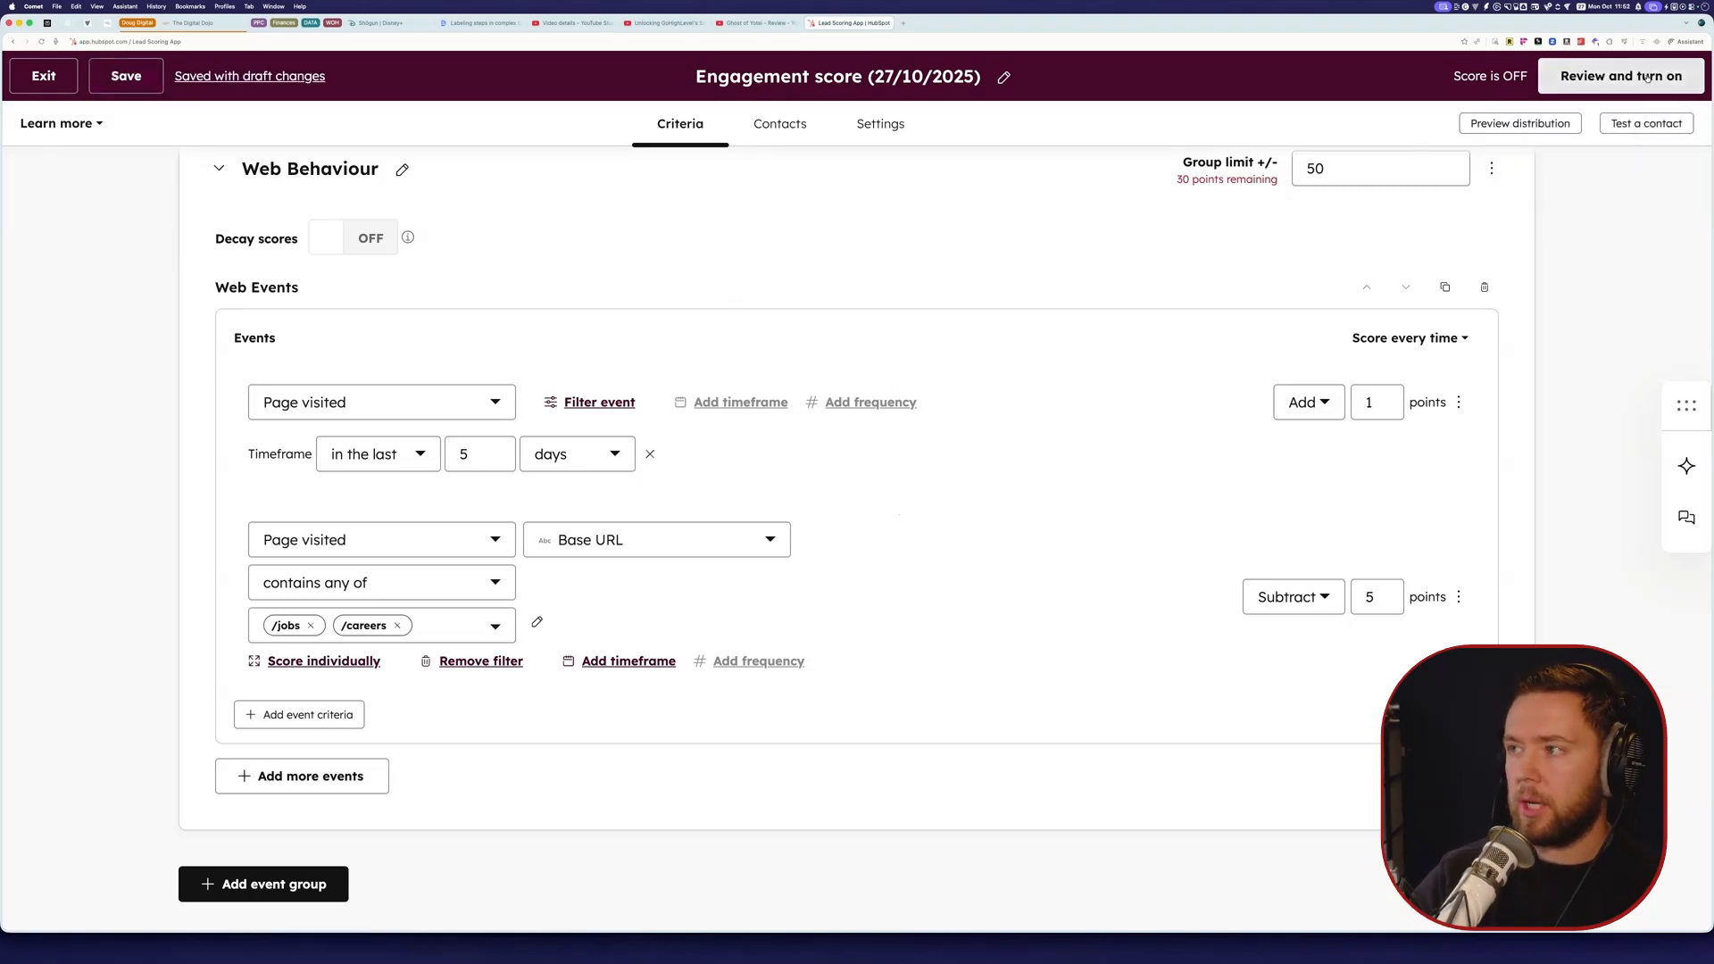
Step: Review which contacts the score applies to and the option for excluding contact segments
left_click(775, 134)
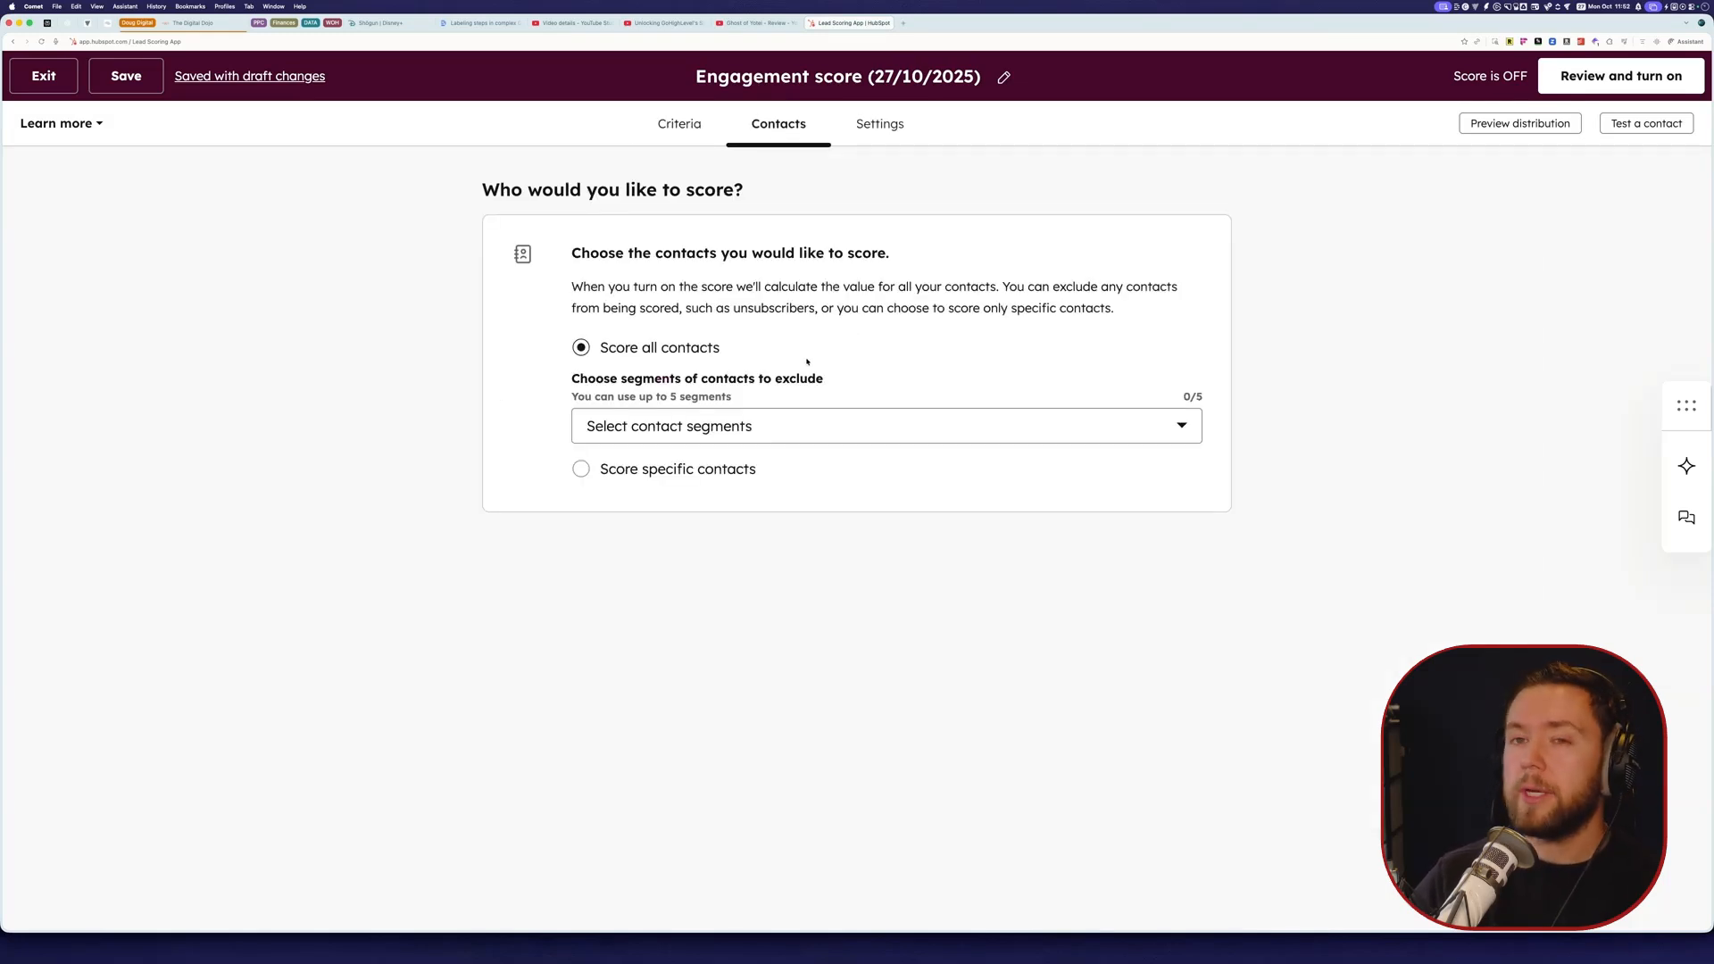
left_click(828, 425)
left_click(1017, 292)
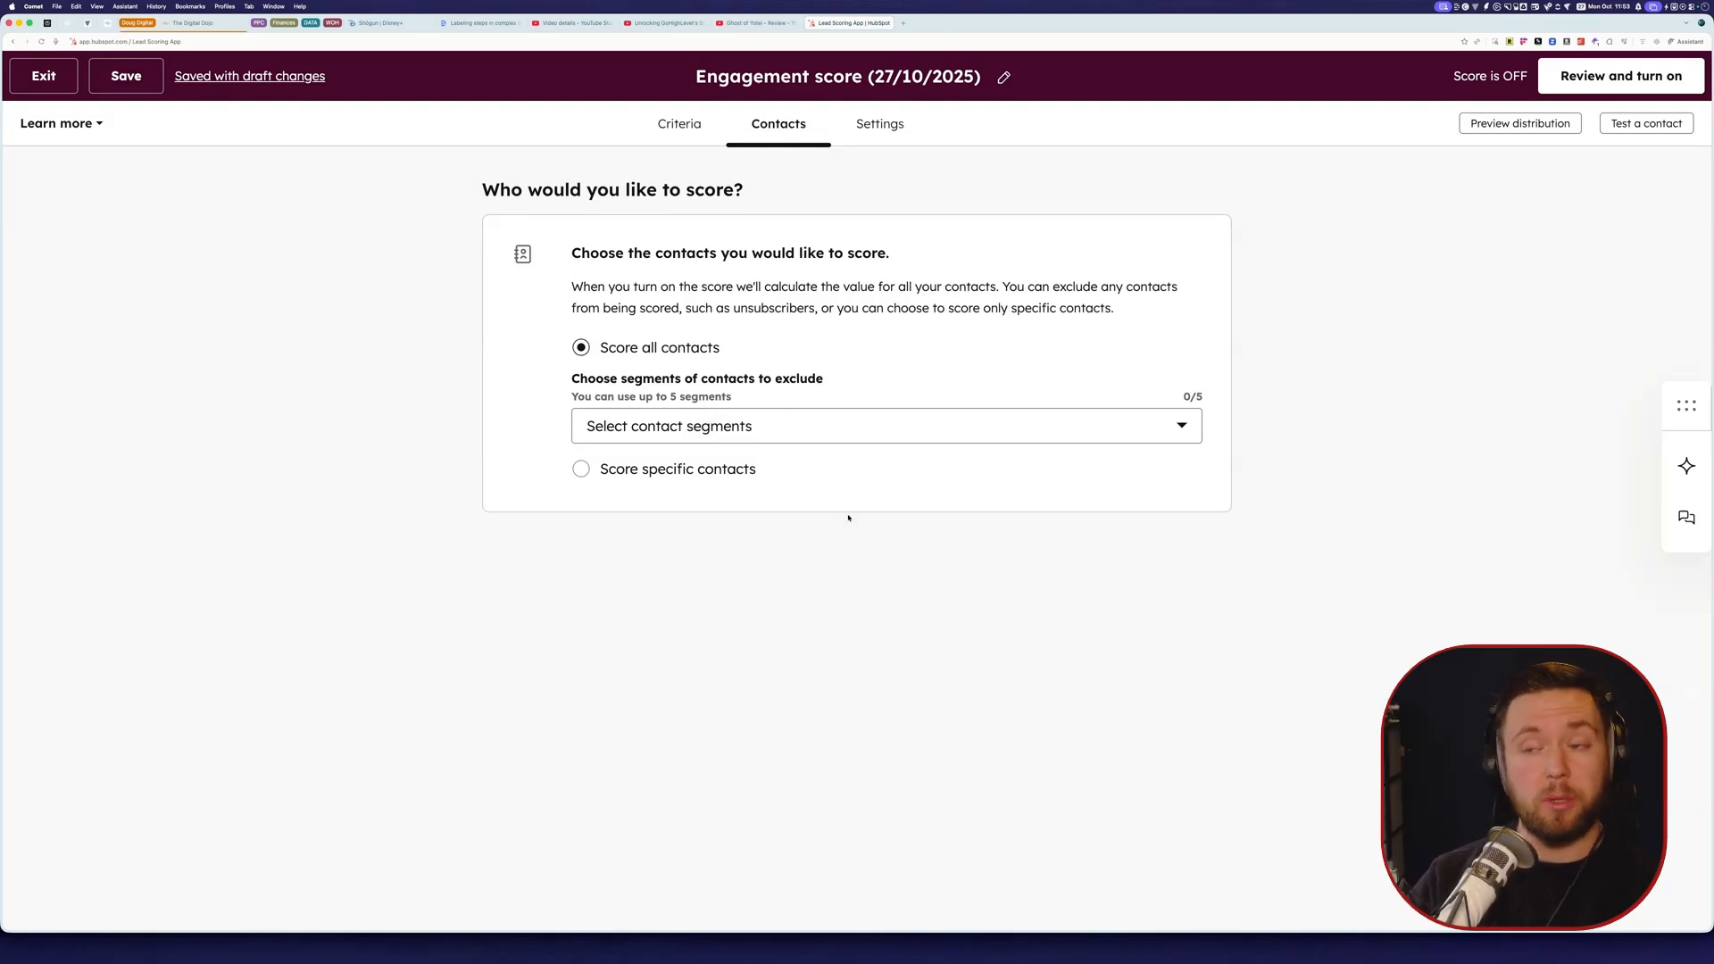
left_click_drag(815, 379, 772, 379)
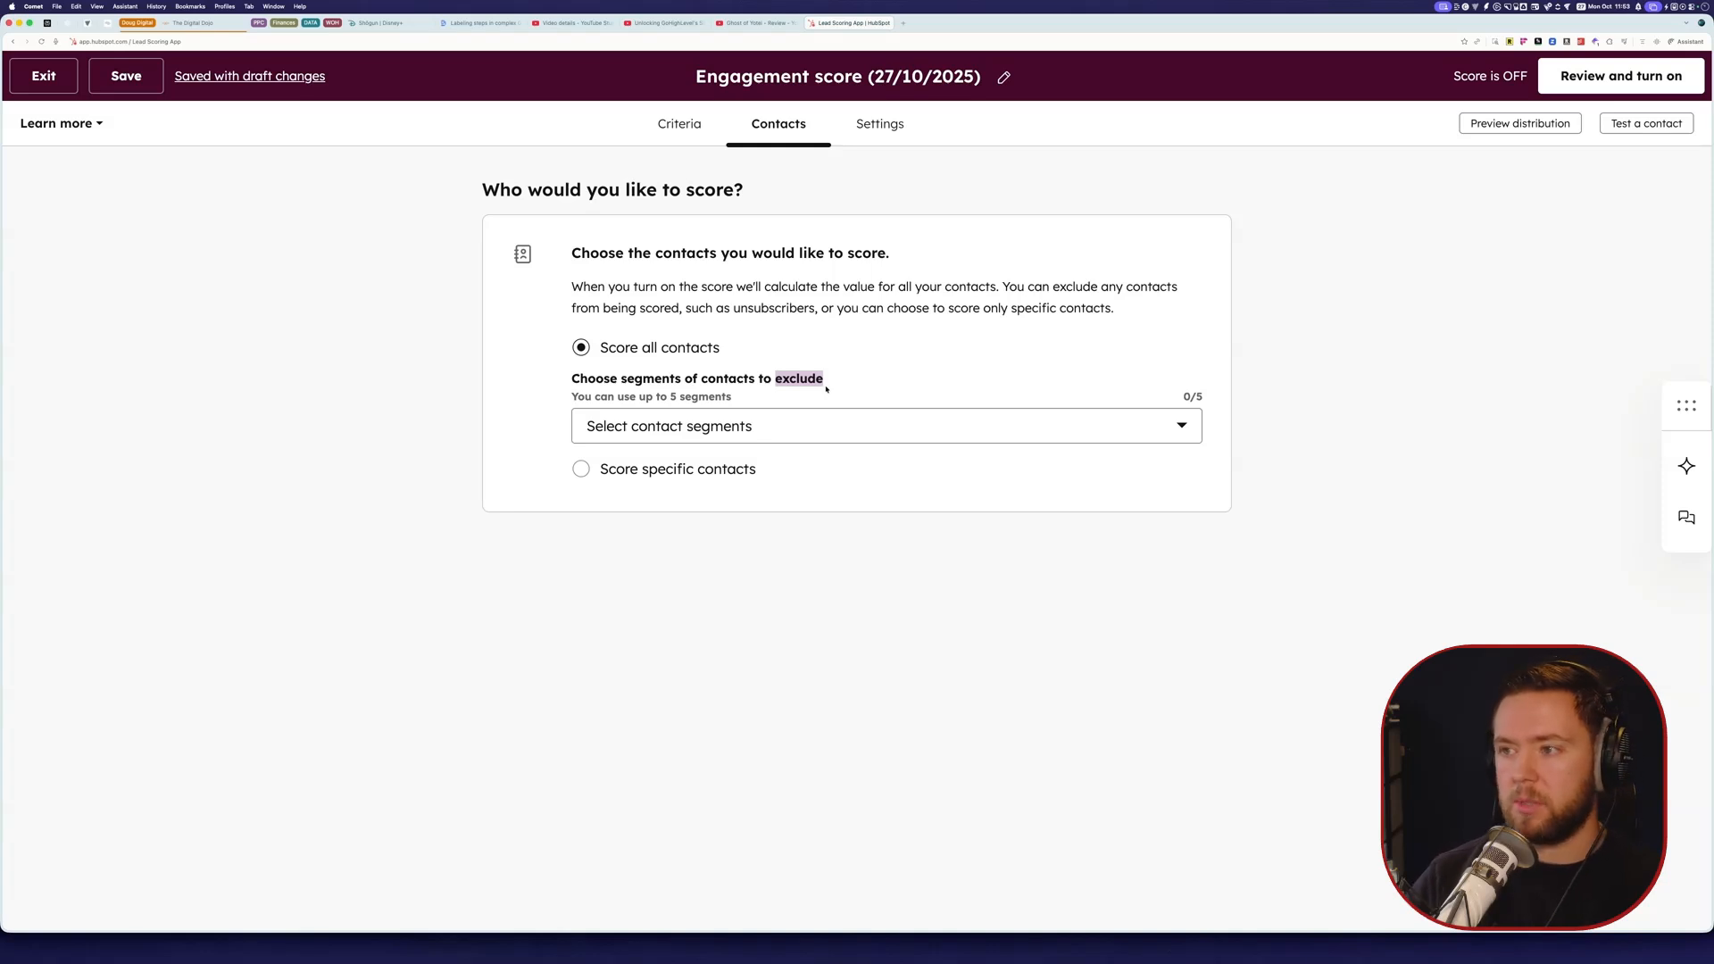
Step: Set the property label of the score value to Behaviour Score in the score settings
left_click(879, 124)
left_click_drag(889, 448, 640, 448)
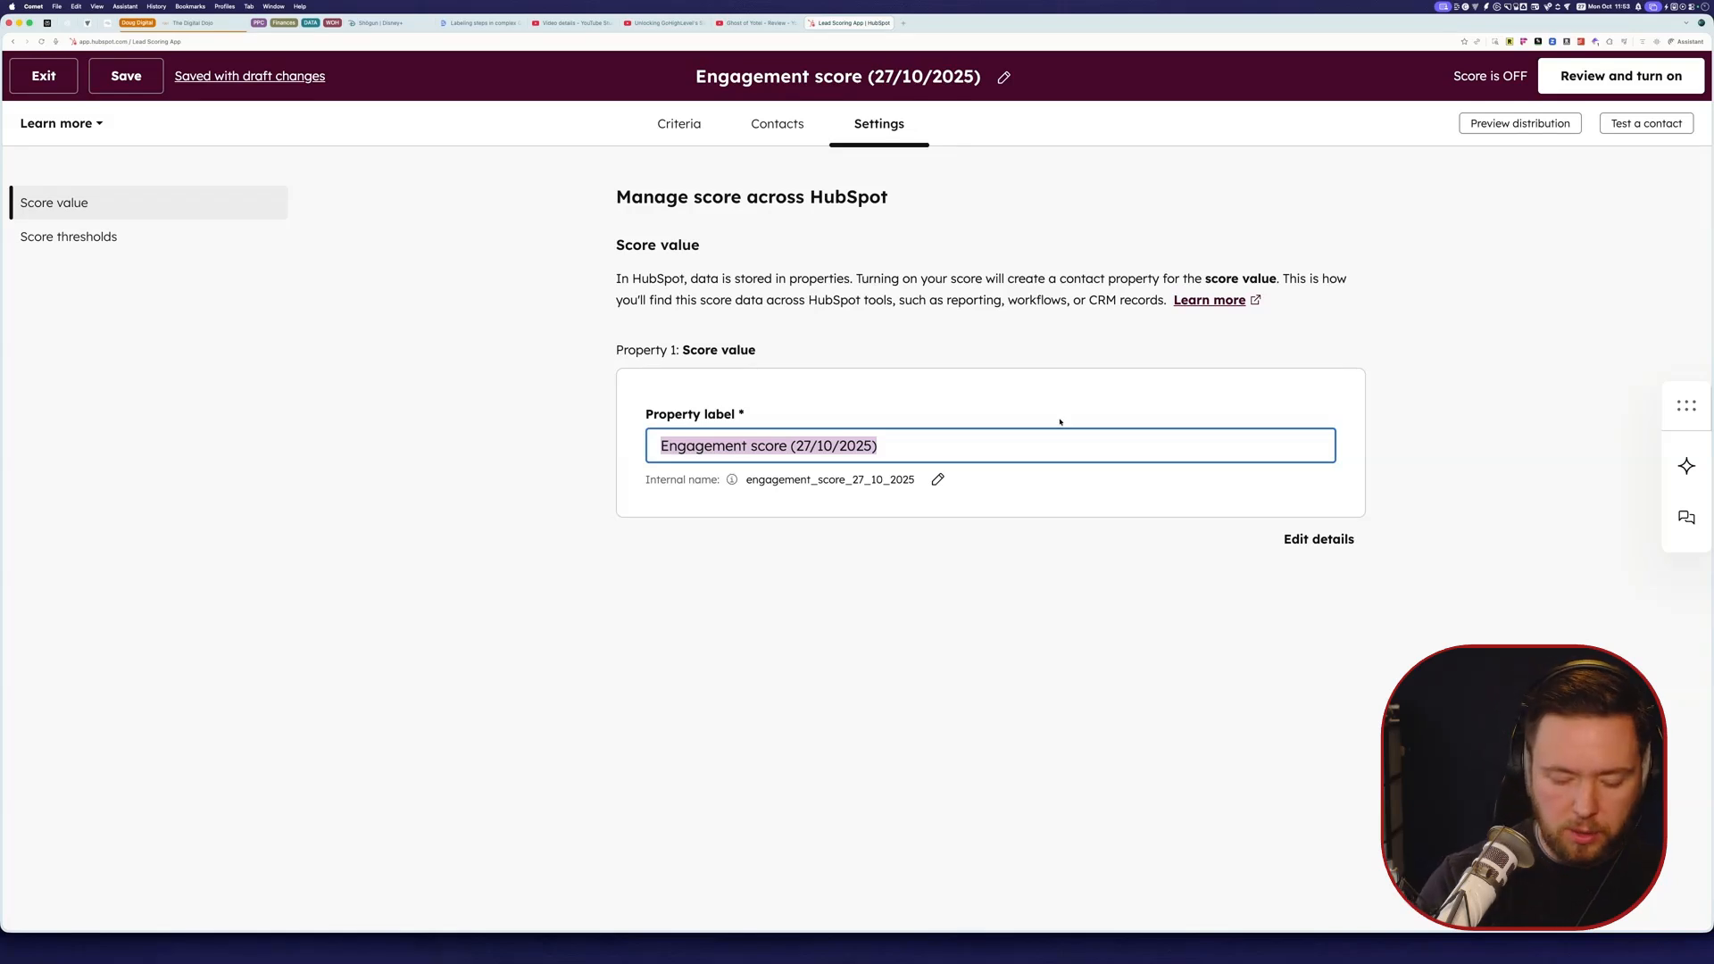
type("Behavio")
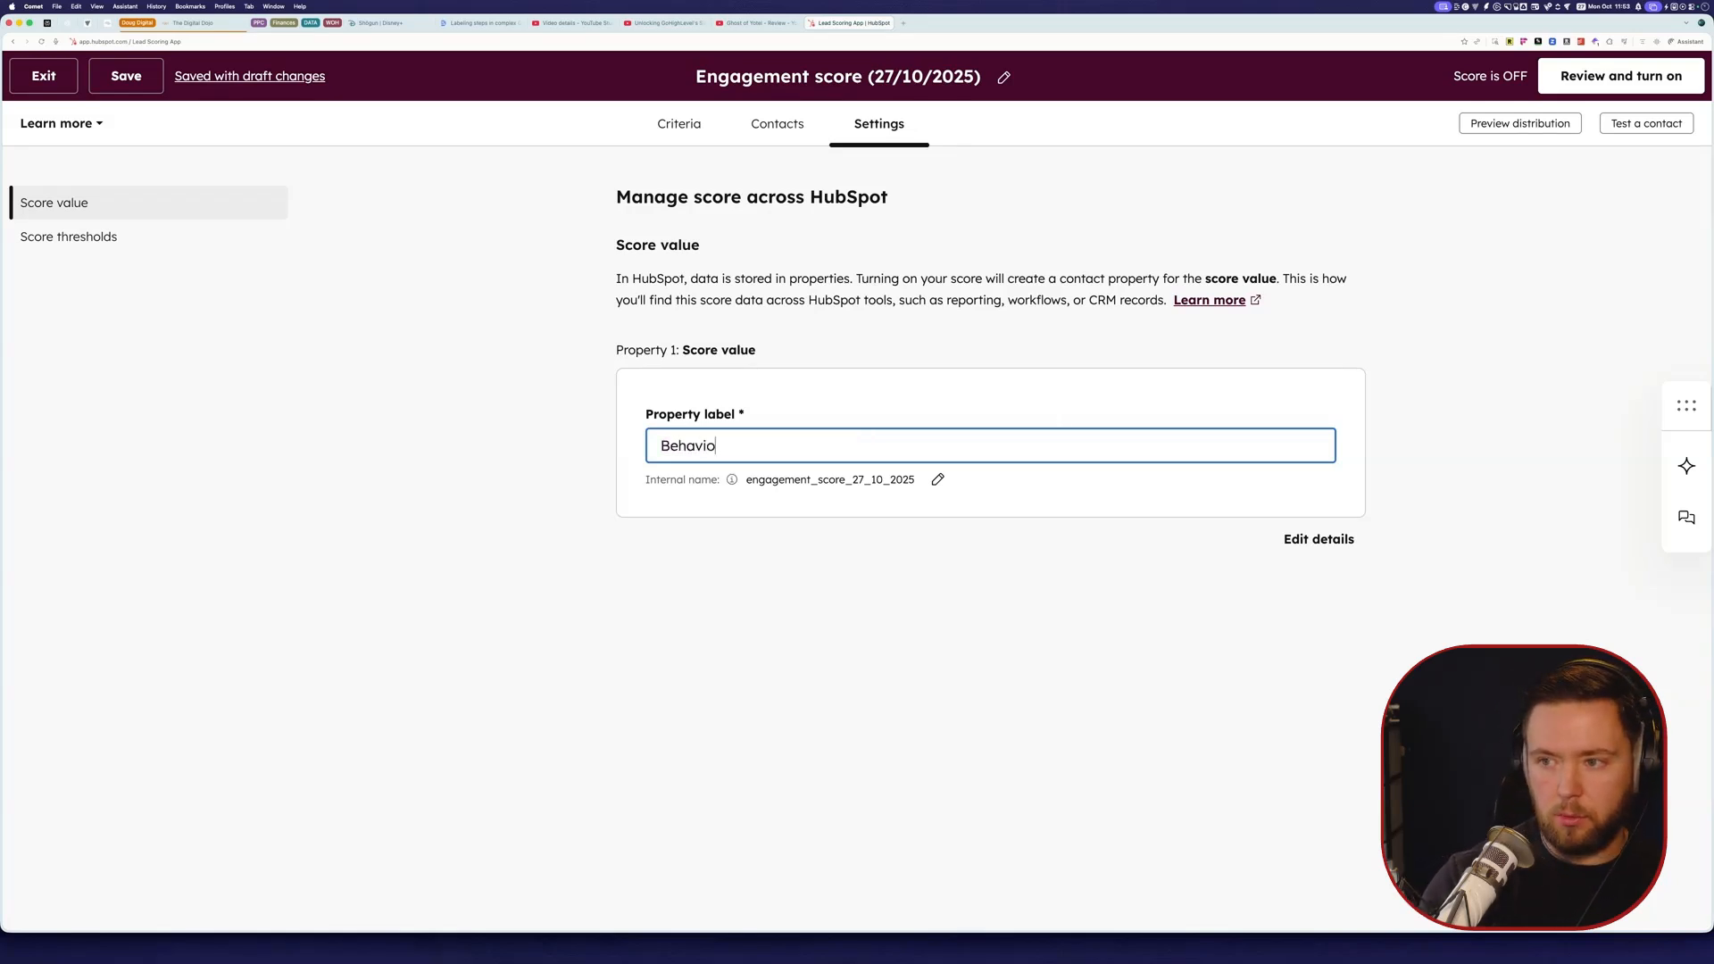
key("BackSpace")
type("our Score")
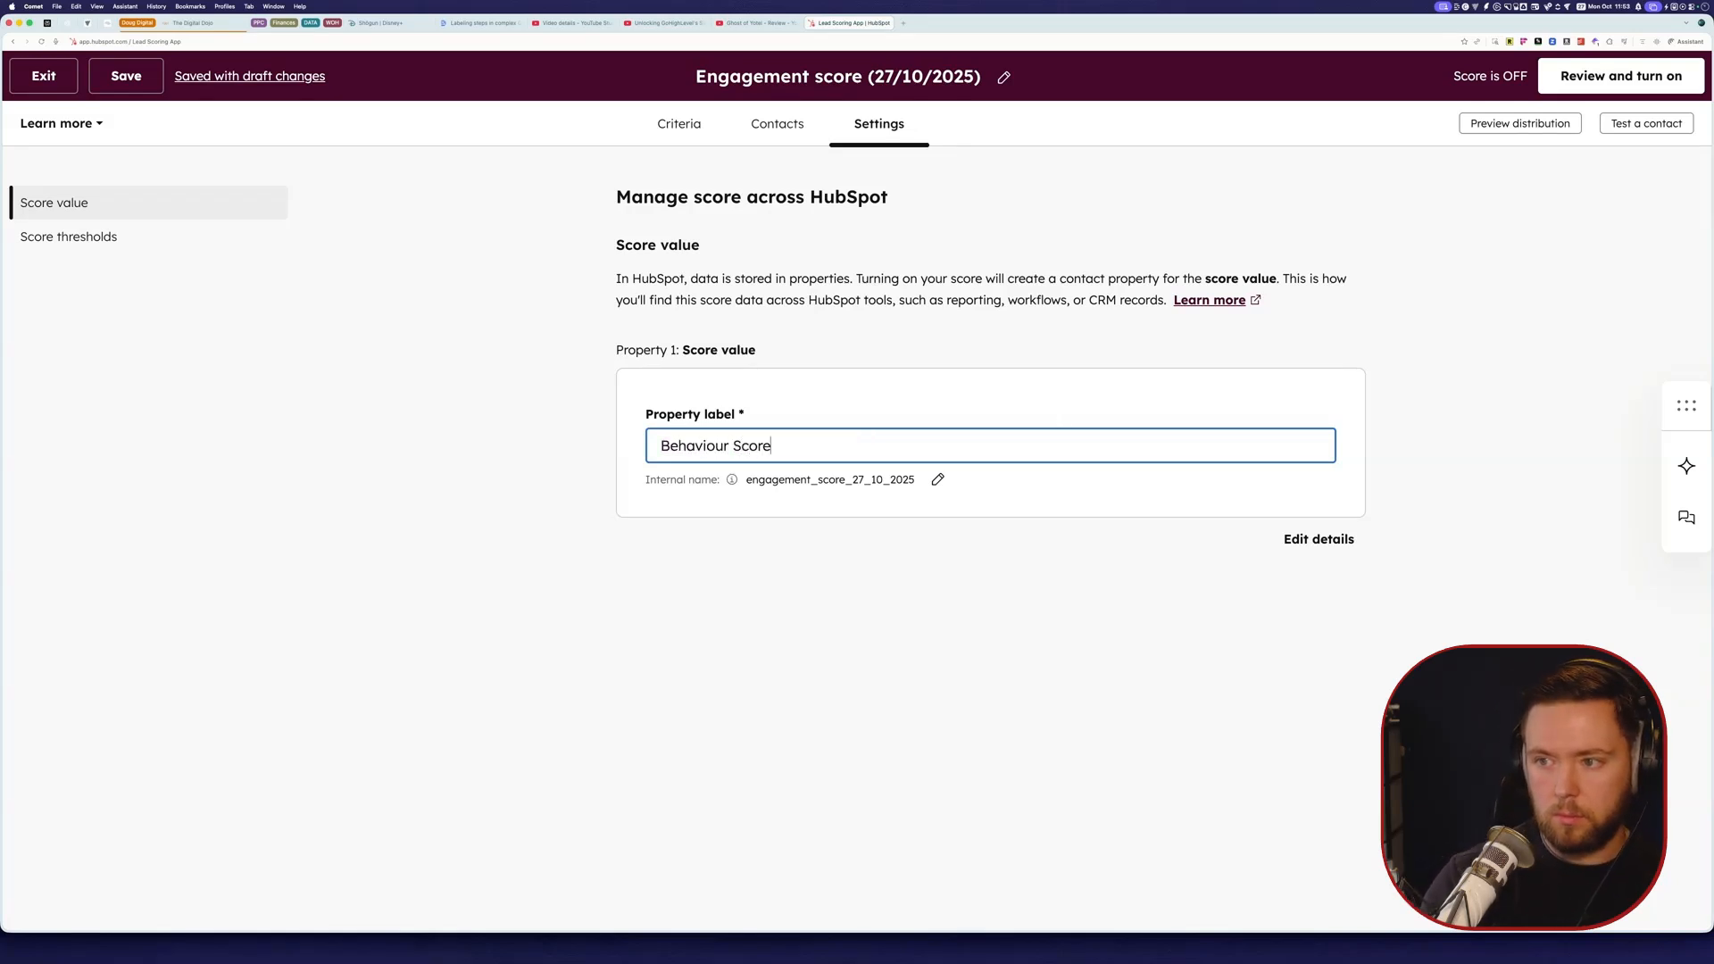
Step: Set the property label of the score thresholds to Behaviour Score Threshold
left_click(136, 240)
scroll(960, 493, "down", 1)
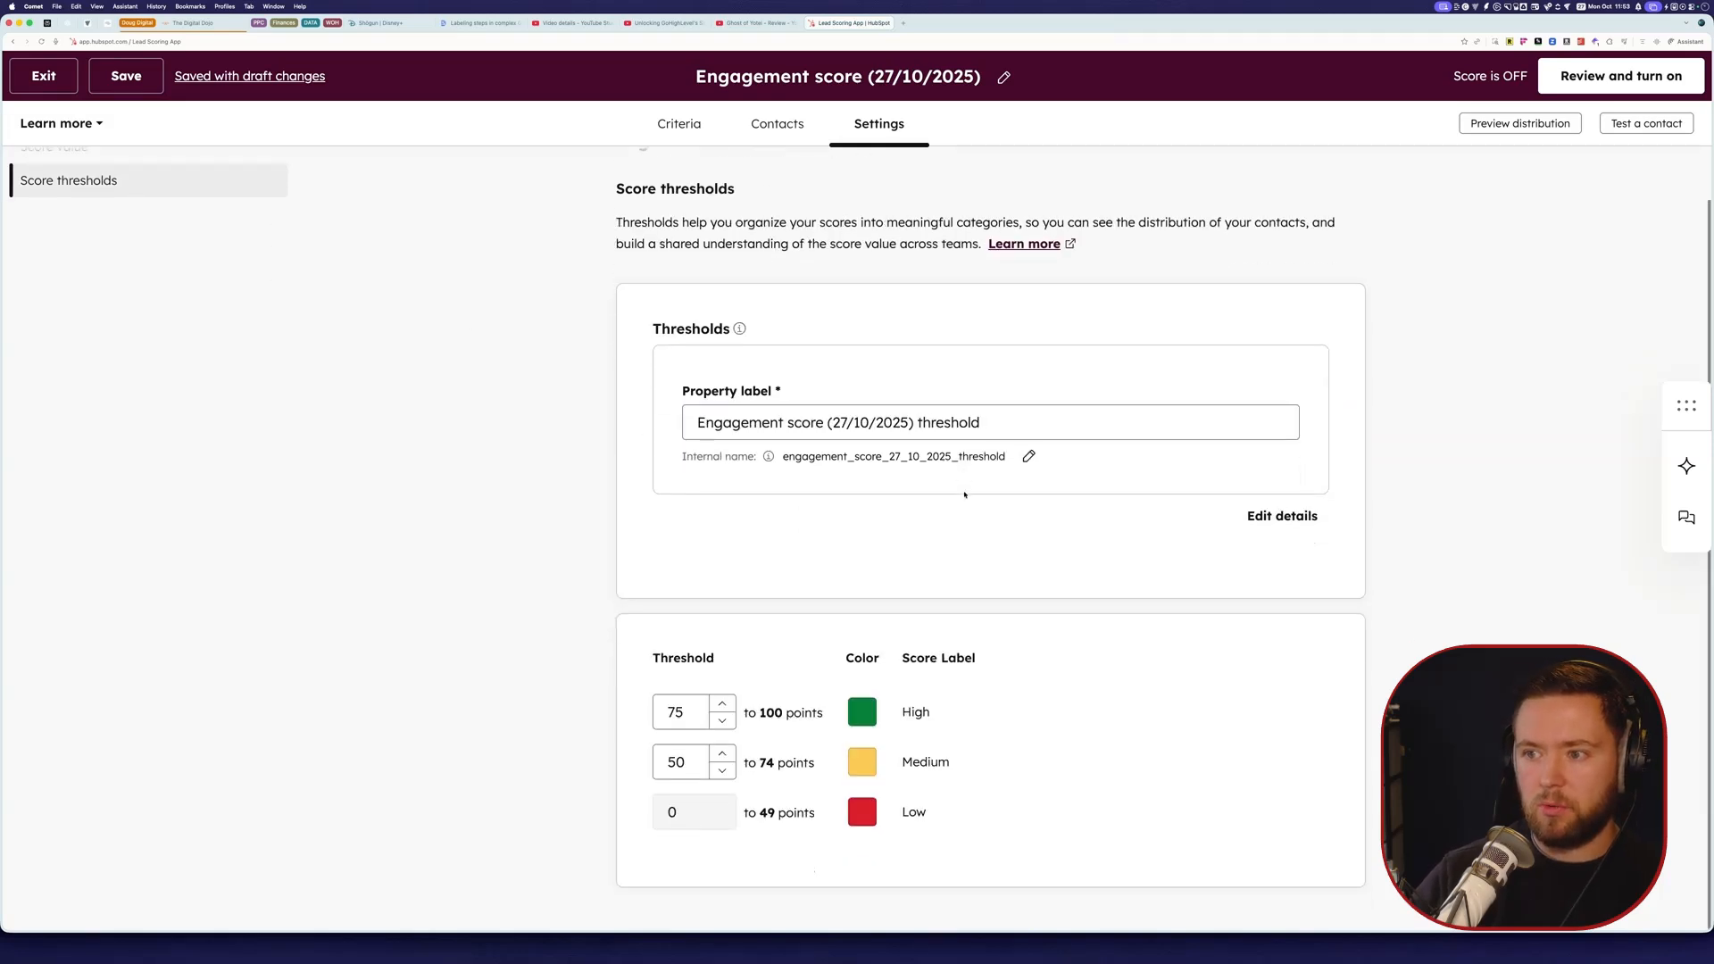
triple_click(976, 421)
type("E")
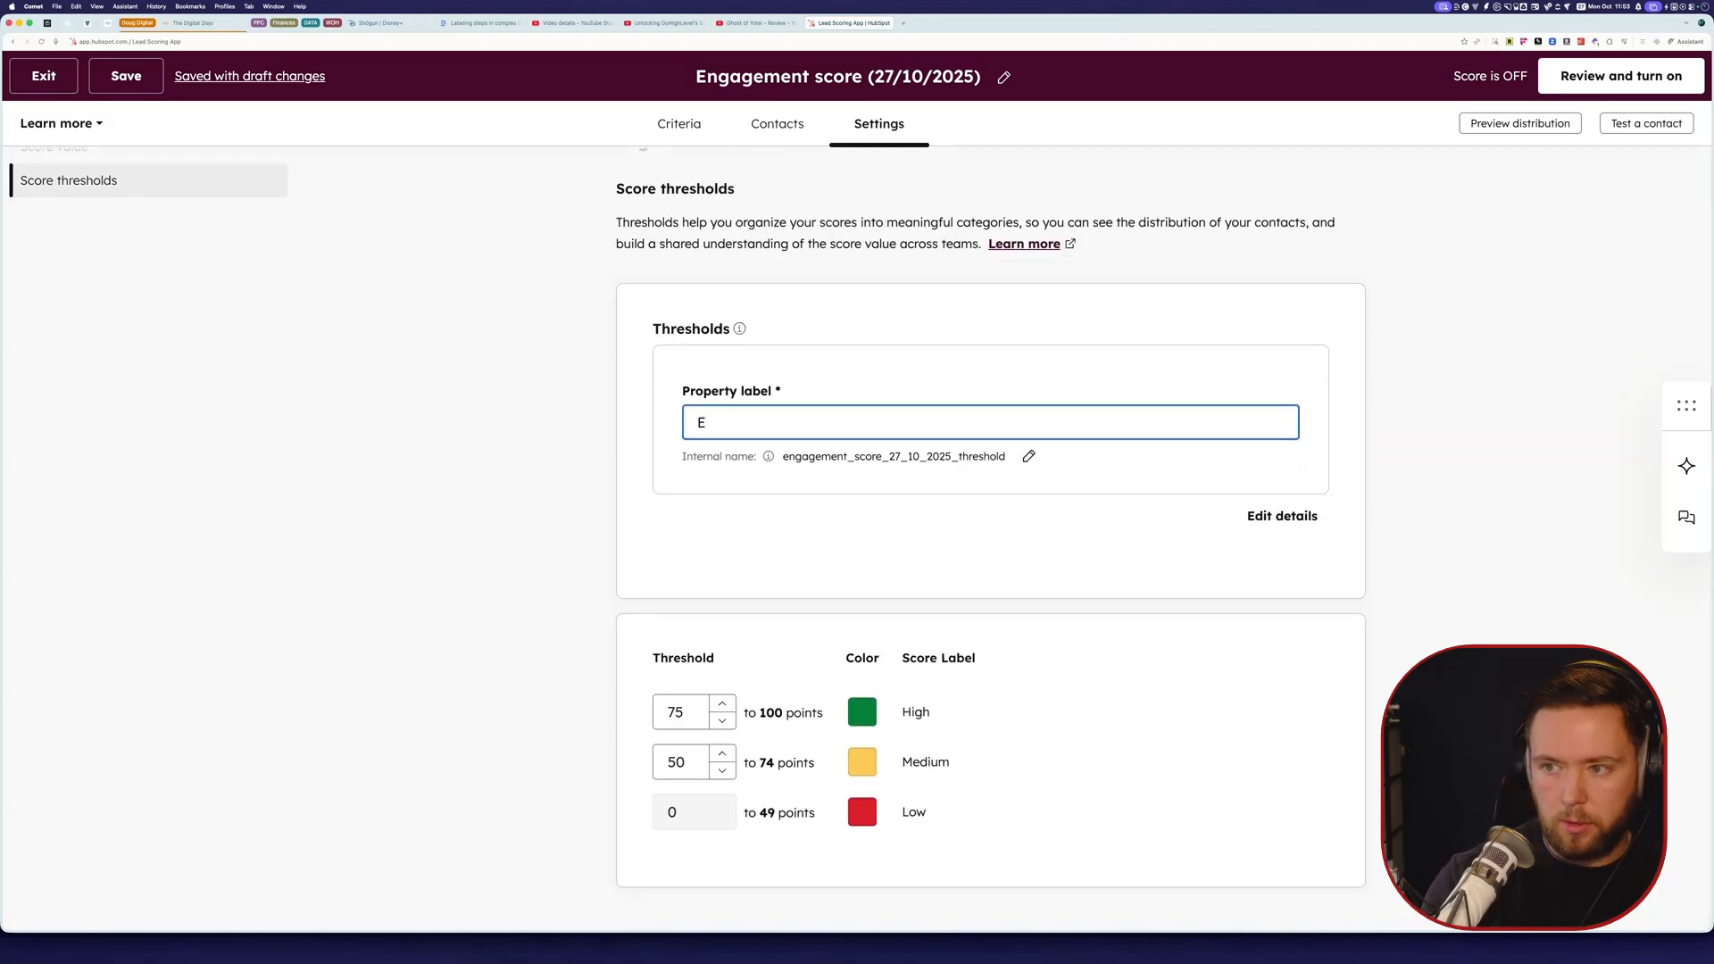
type("ehaviour Score")
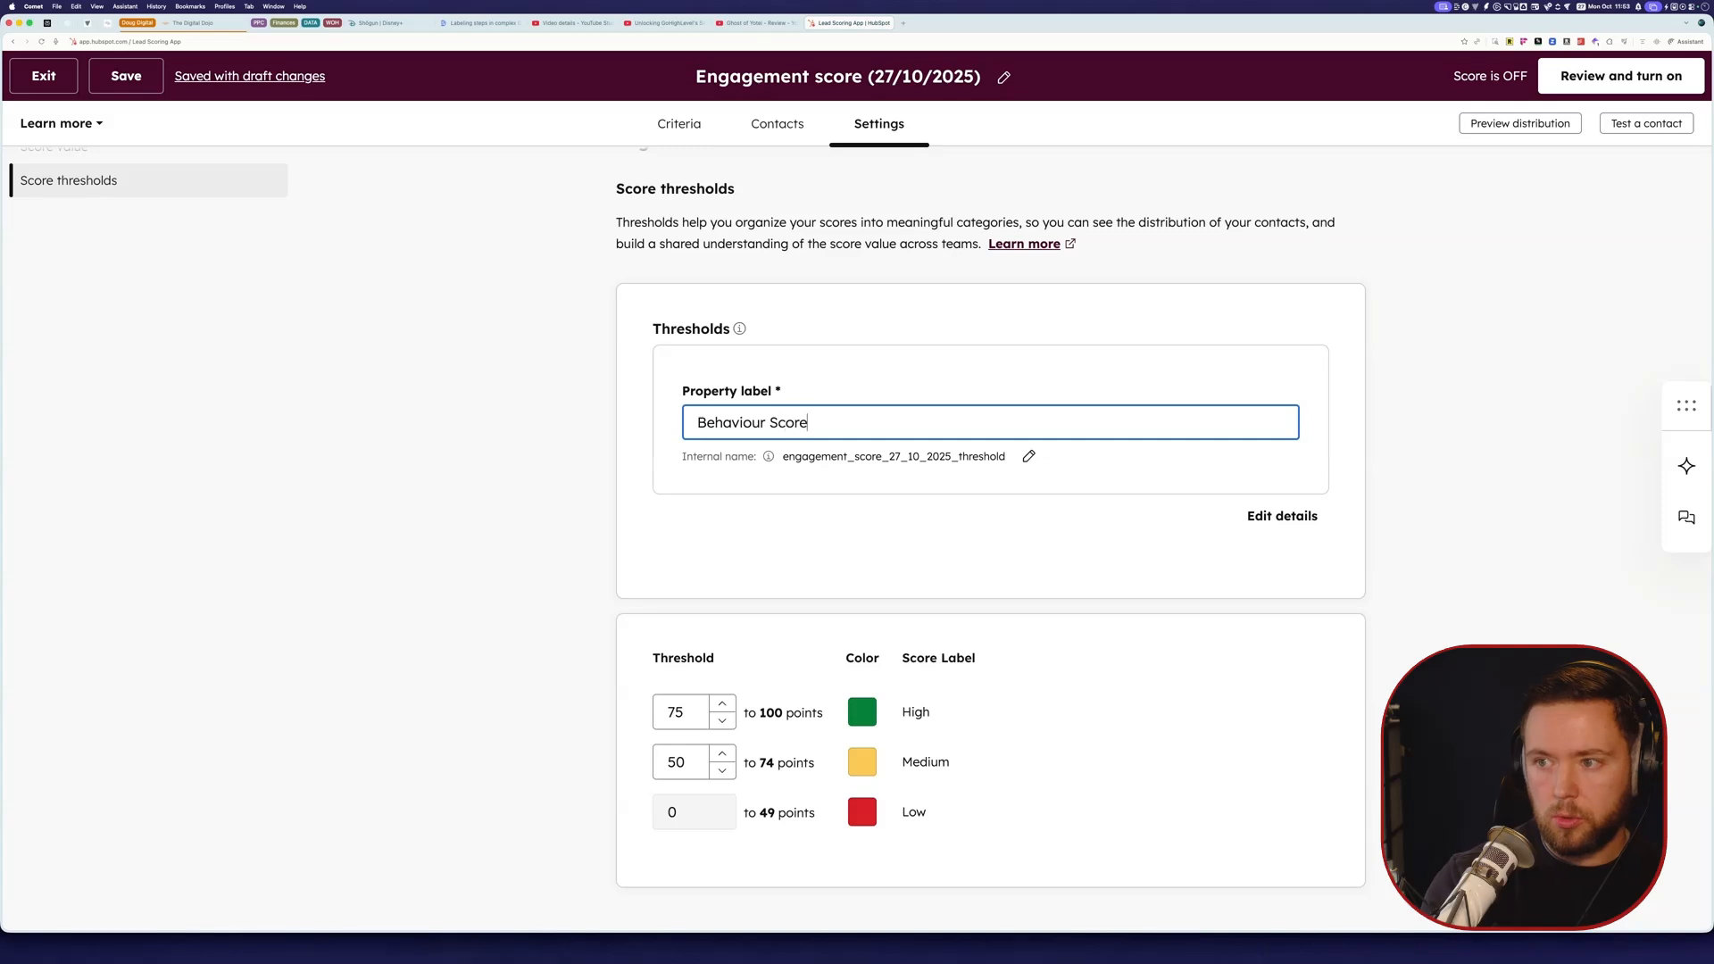
type(" Thresh")
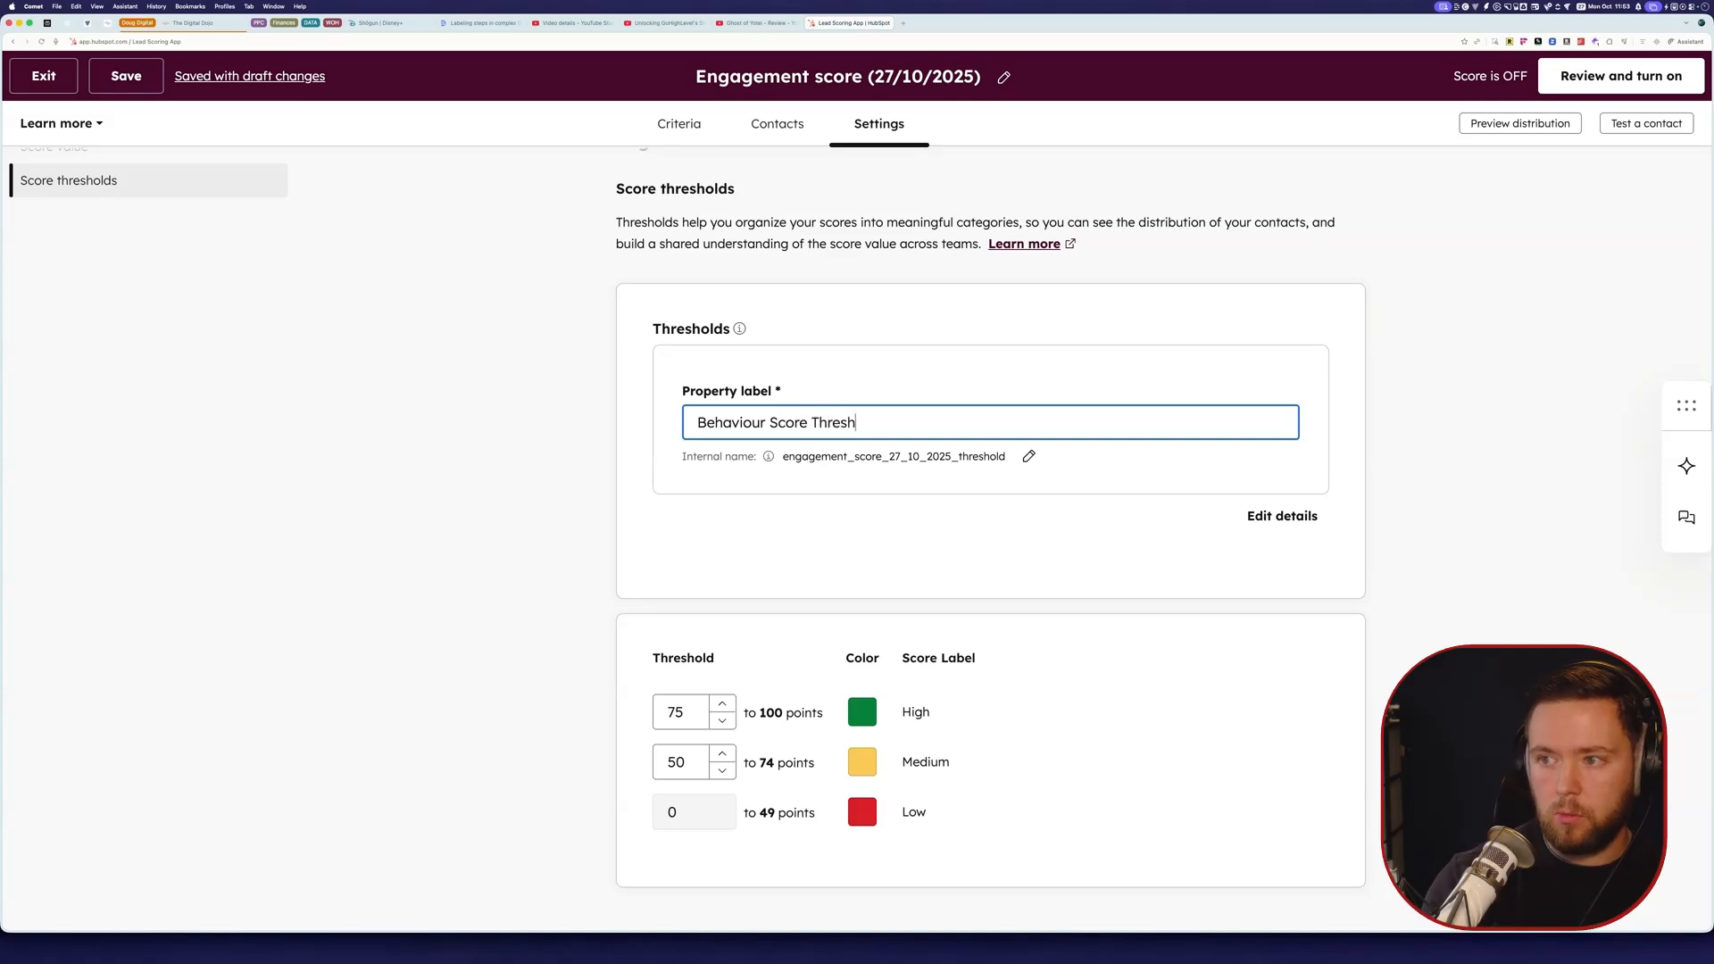
type("old")
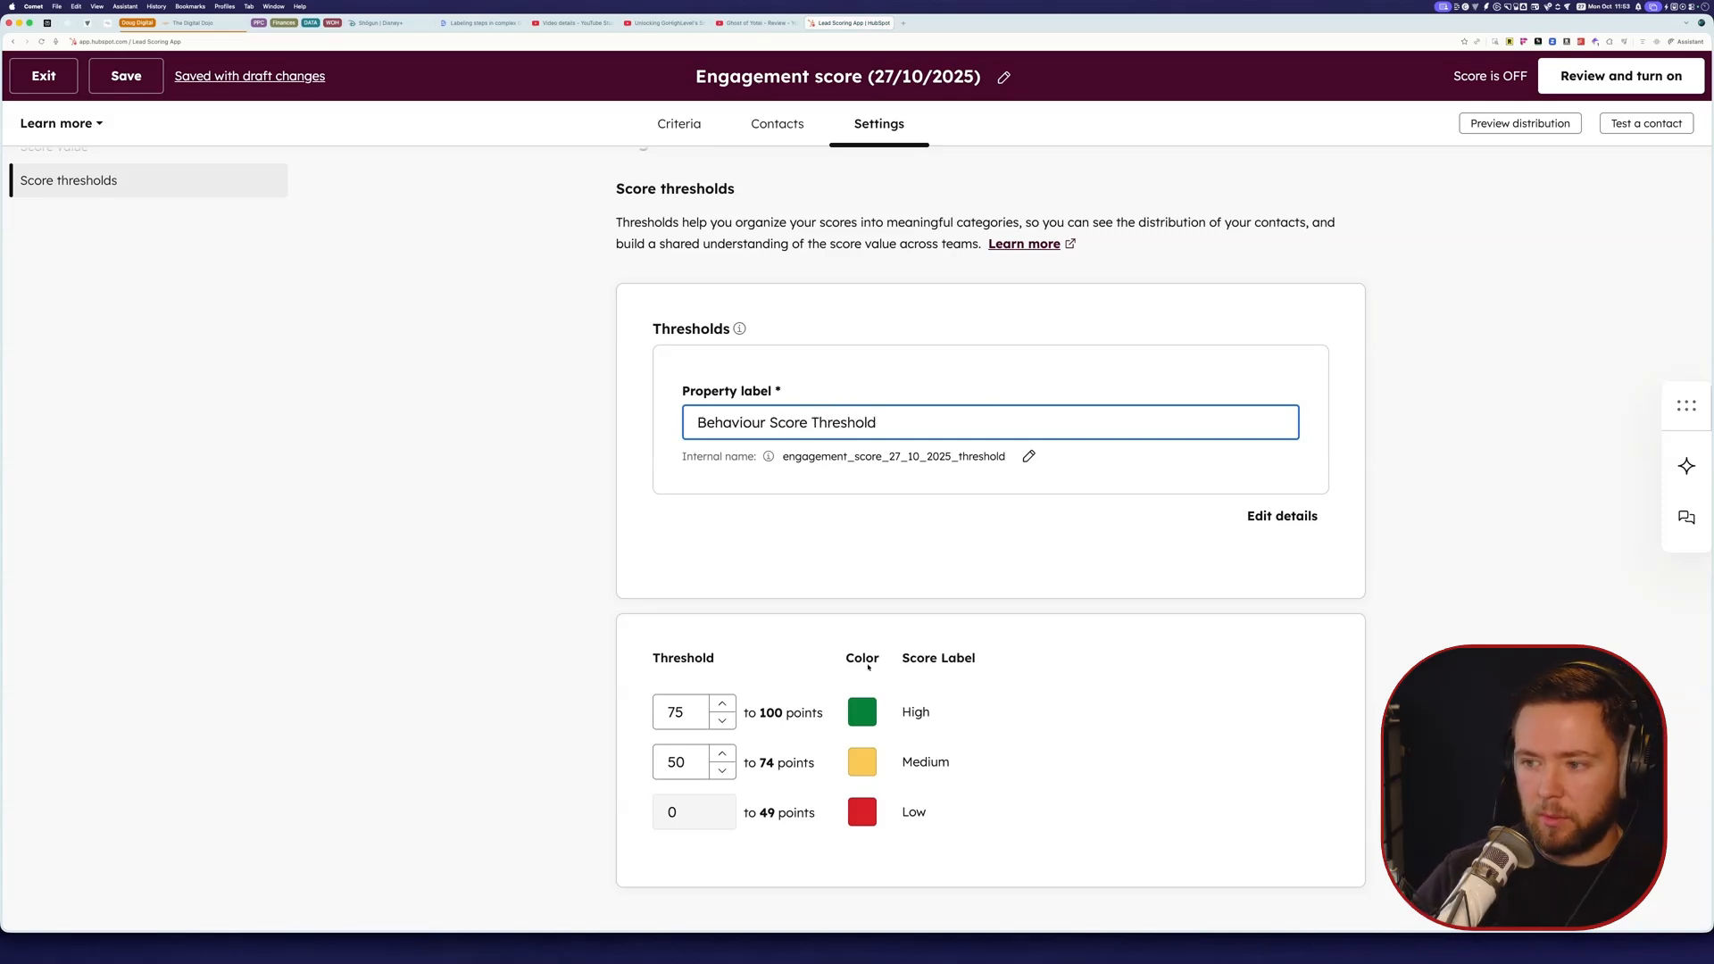
Step: Set the Medium threshold to start at 20 points and the High threshold at 50 points
left_click_drag(665, 676, 1032, 815)
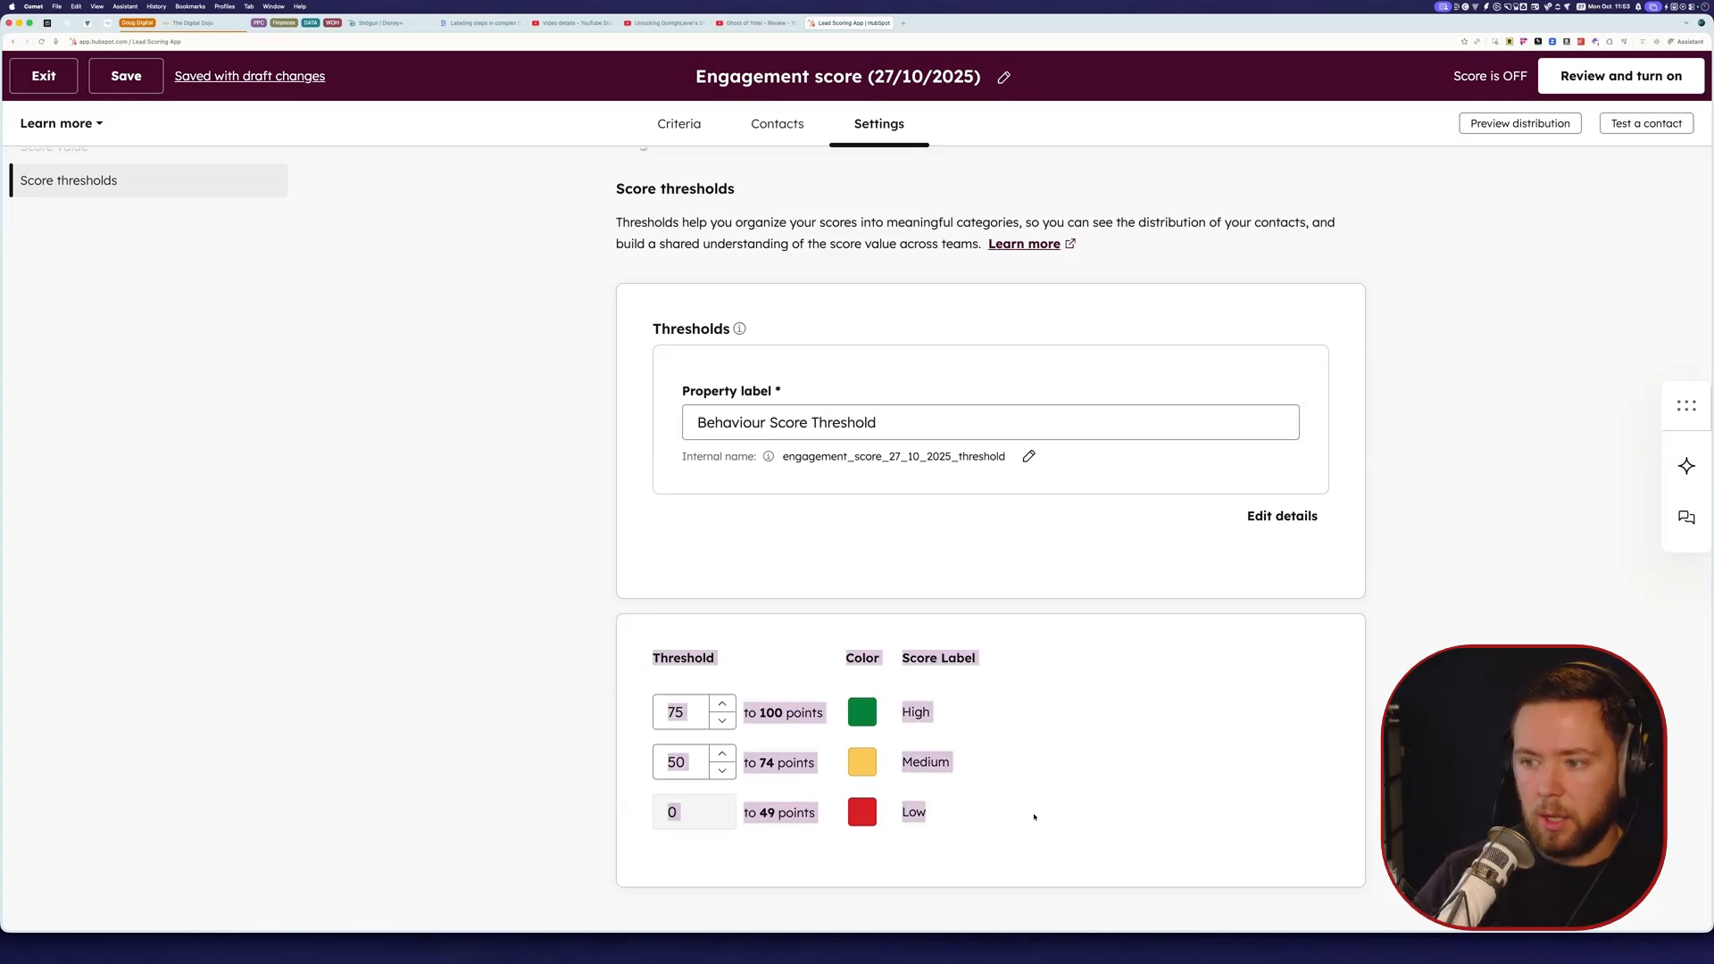
left_click(895, 788)
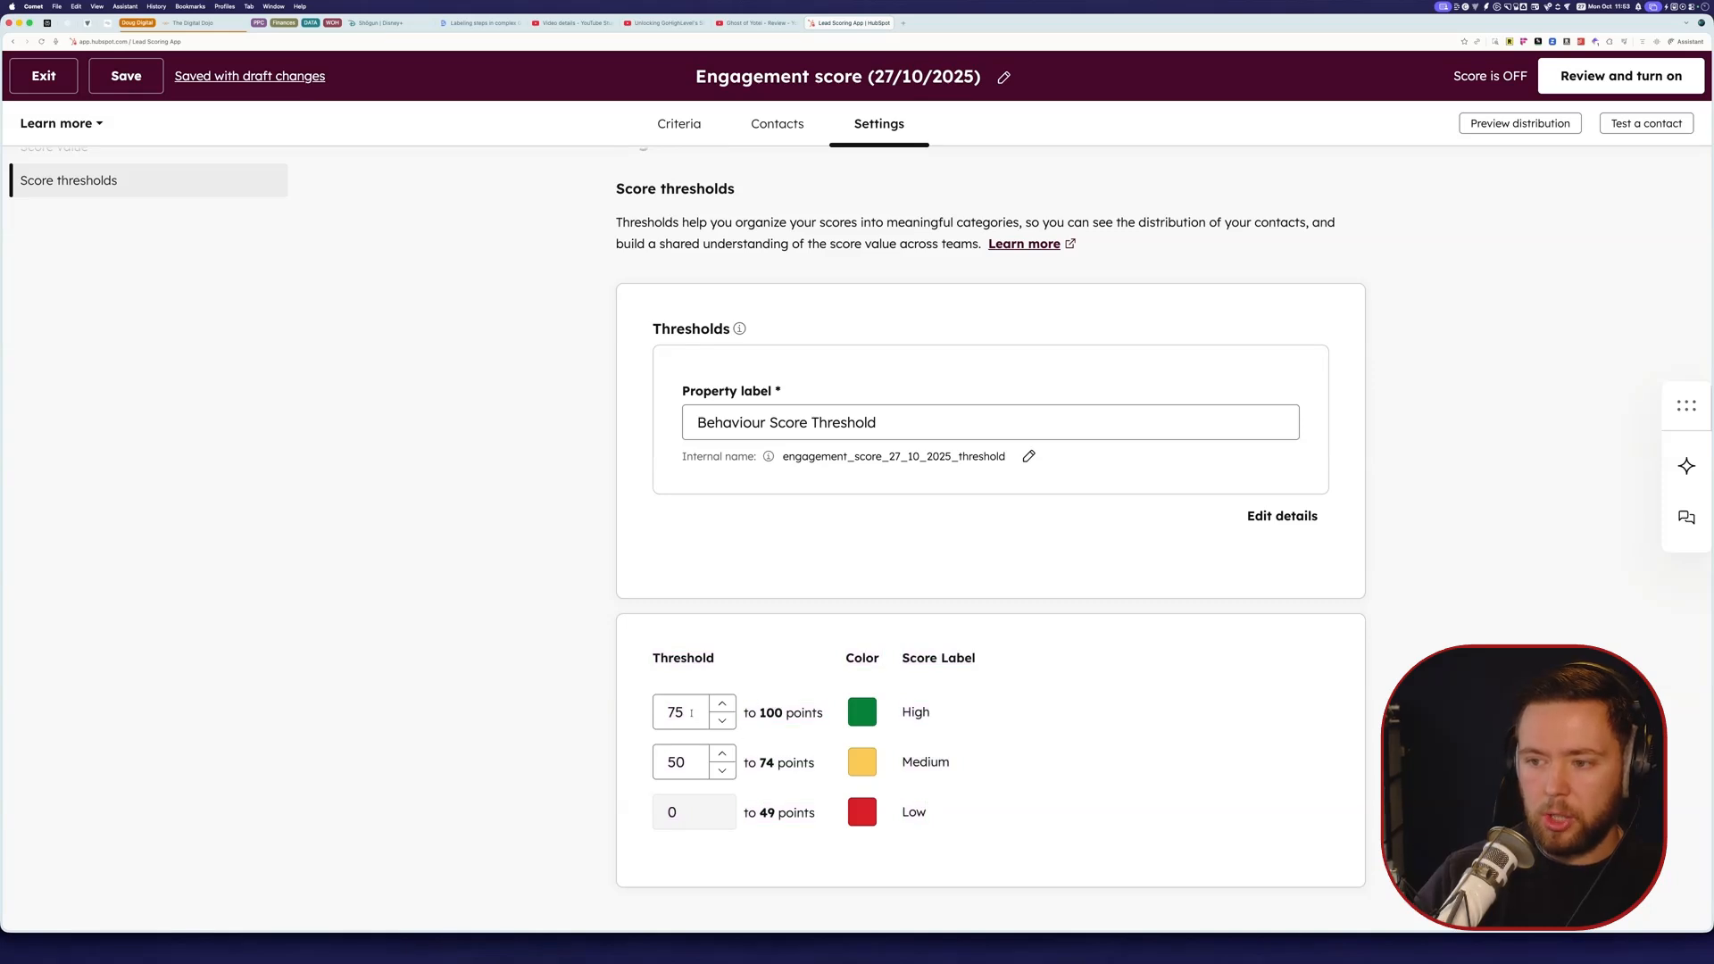
left_click_drag(695, 761, 661, 761)
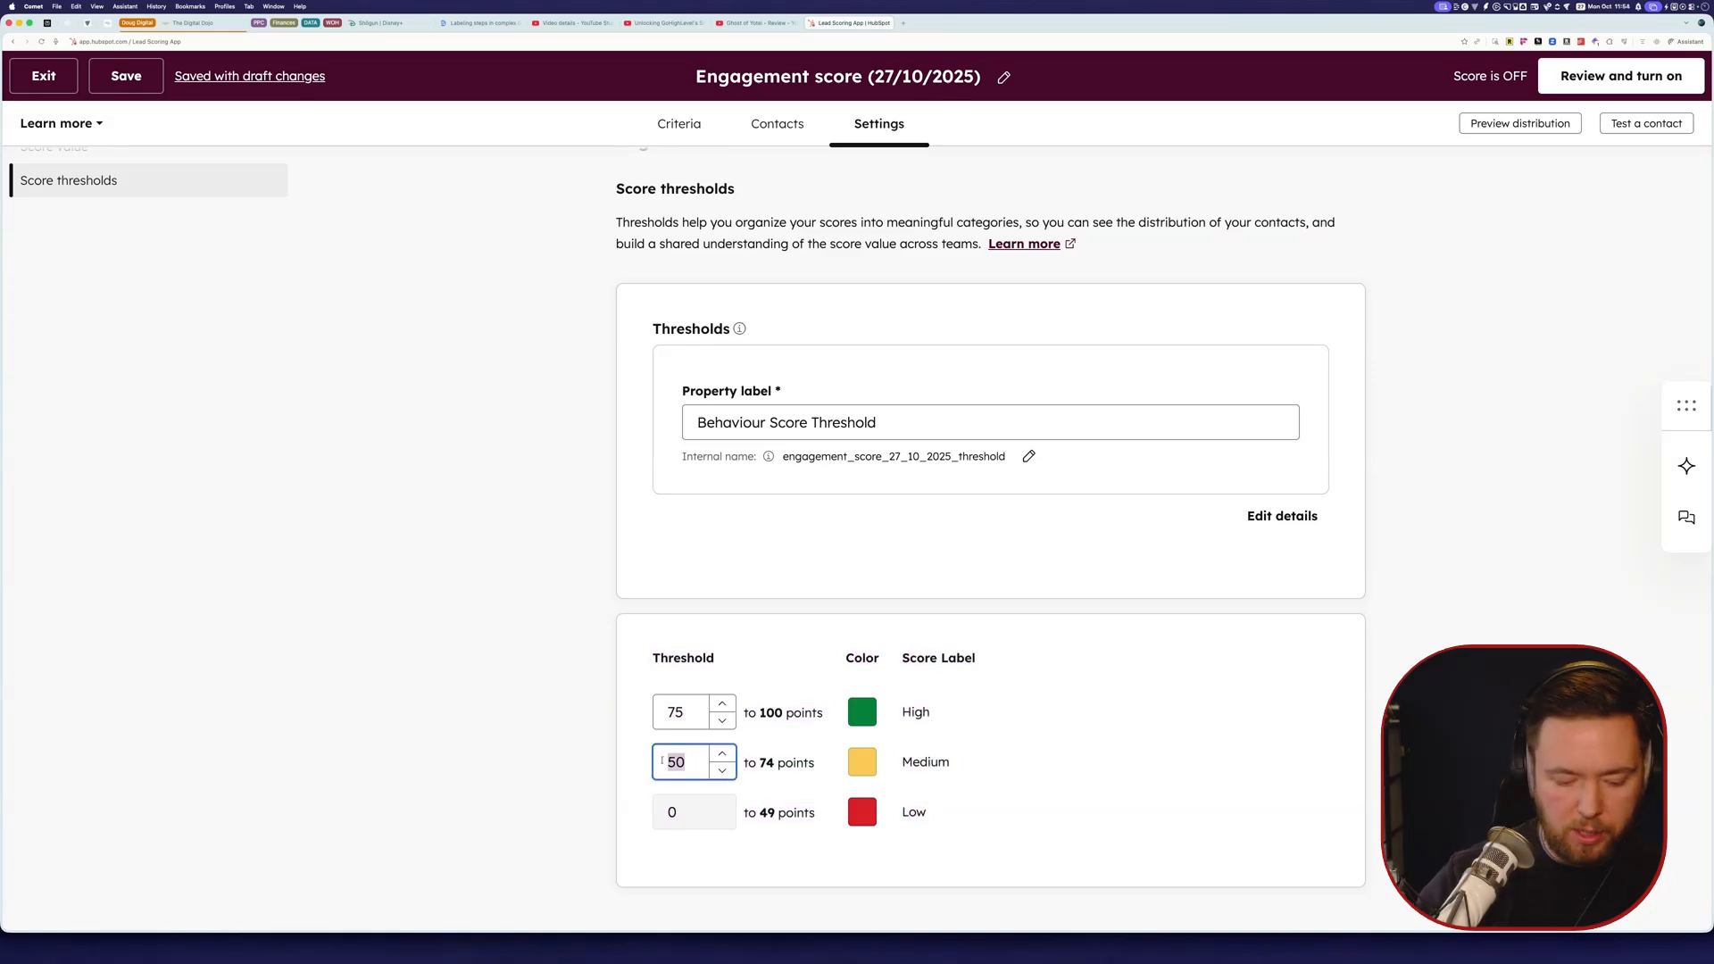
type("20")
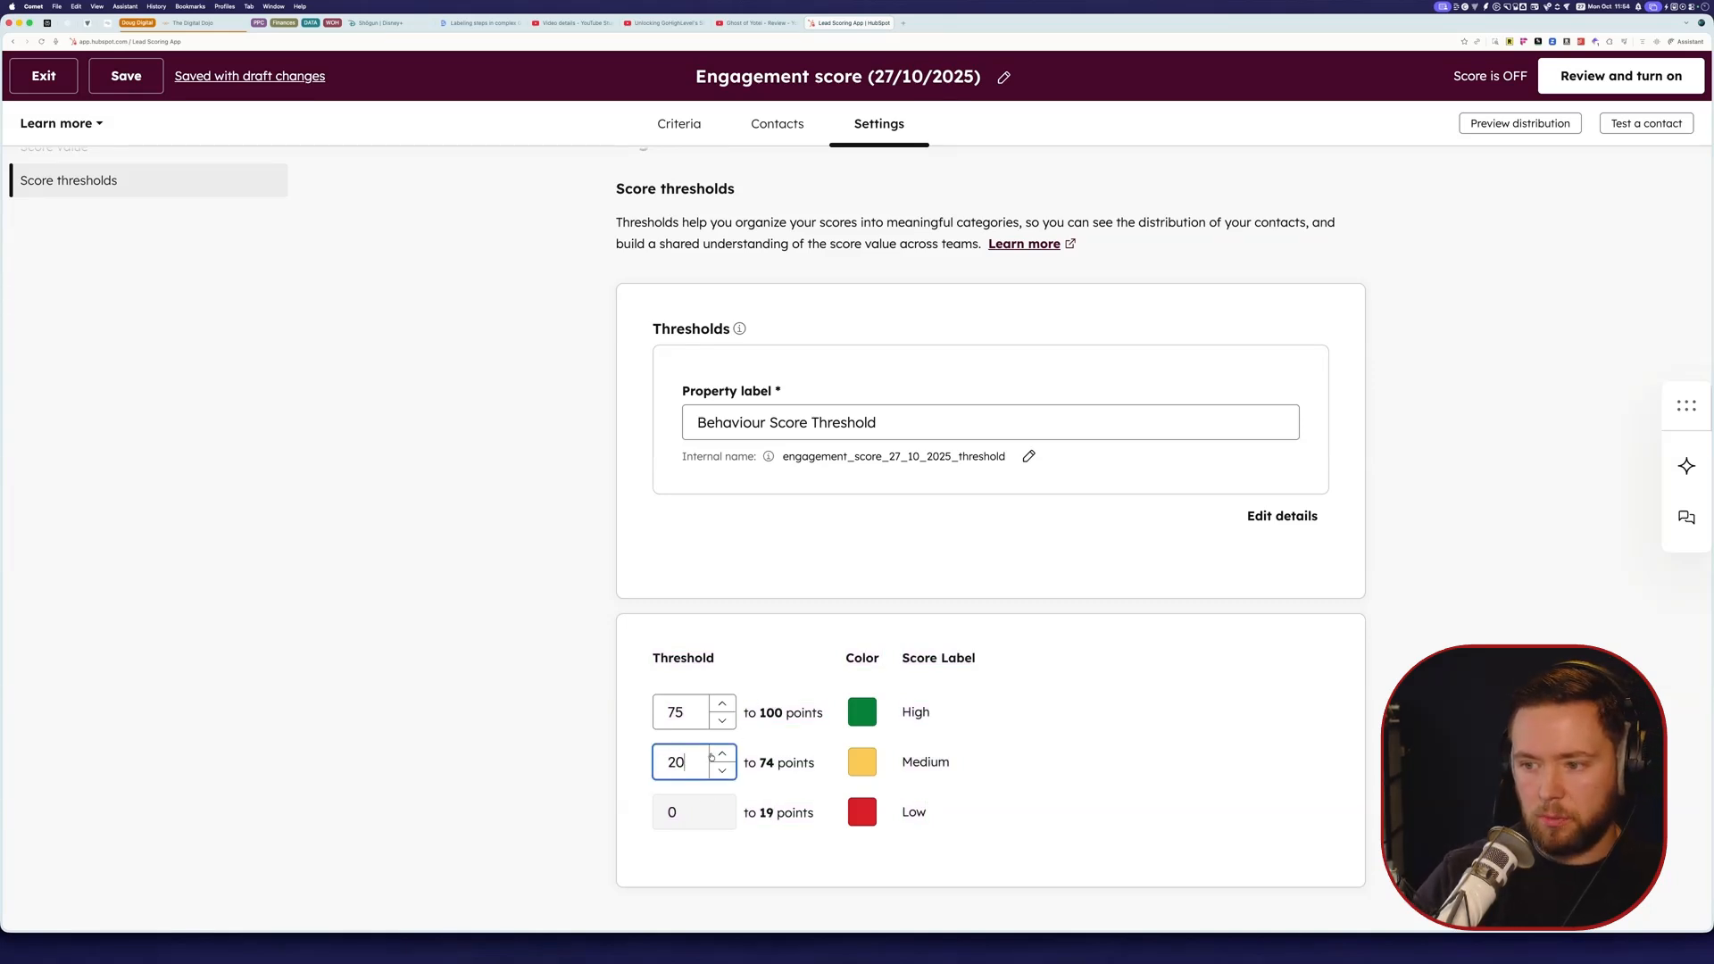
left_click_drag(694, 711, 651, 711)
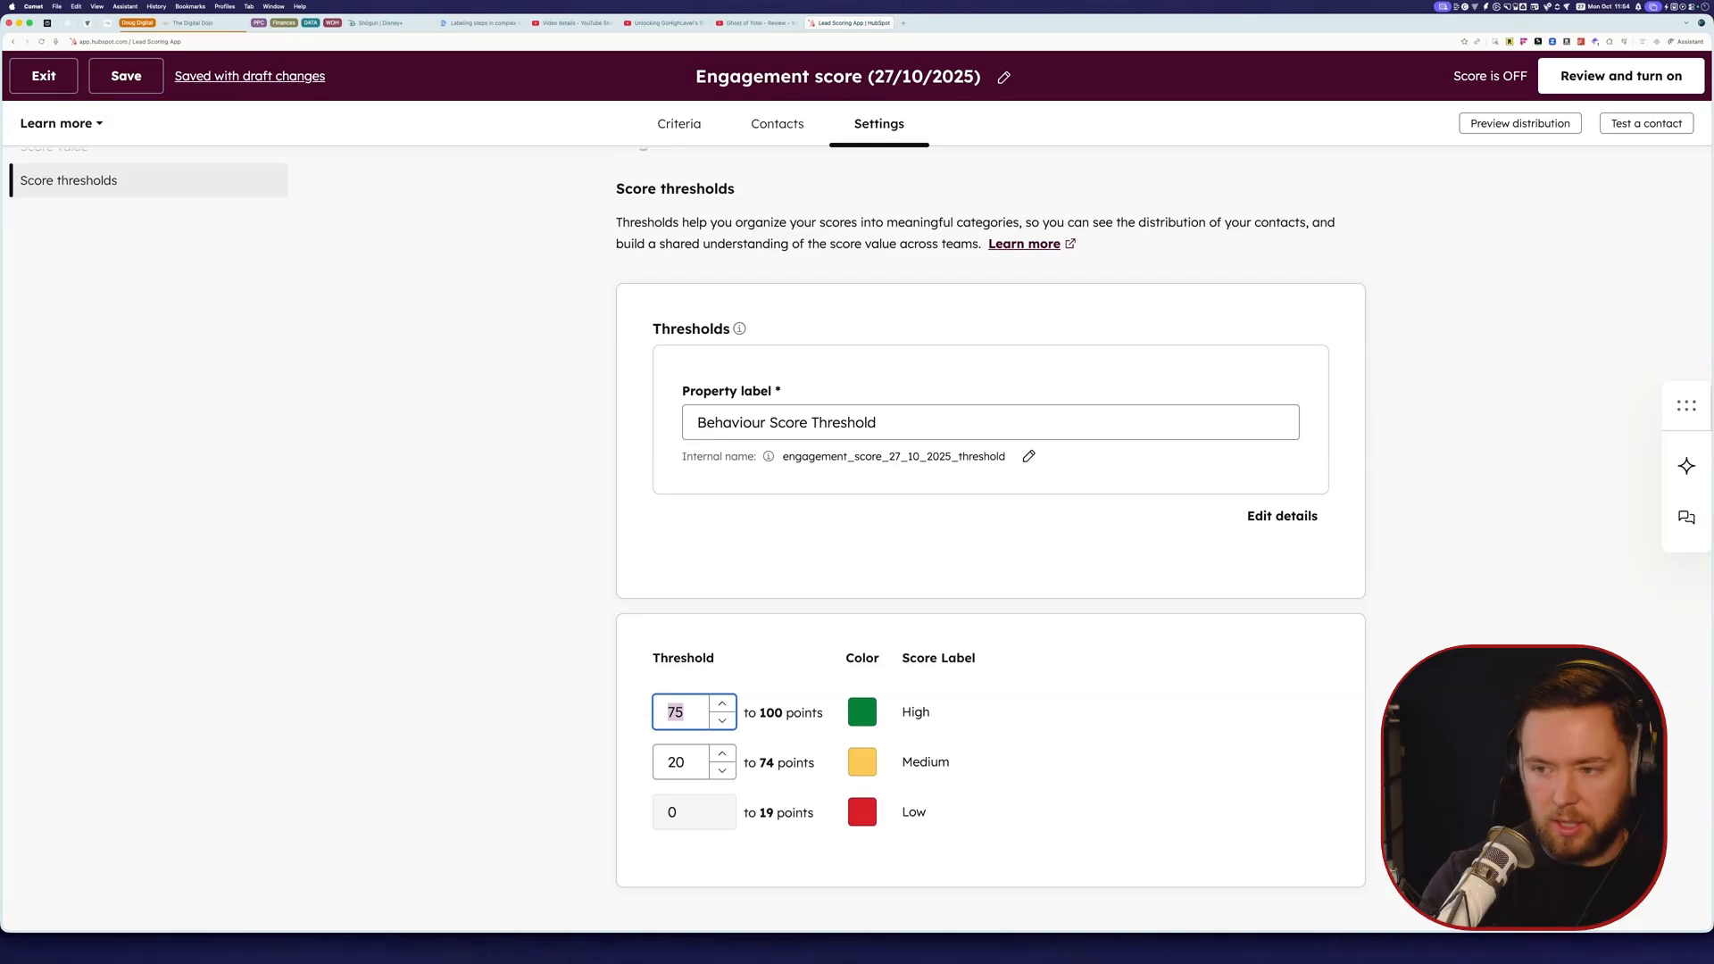
type("50")
left_click(1032, 721)
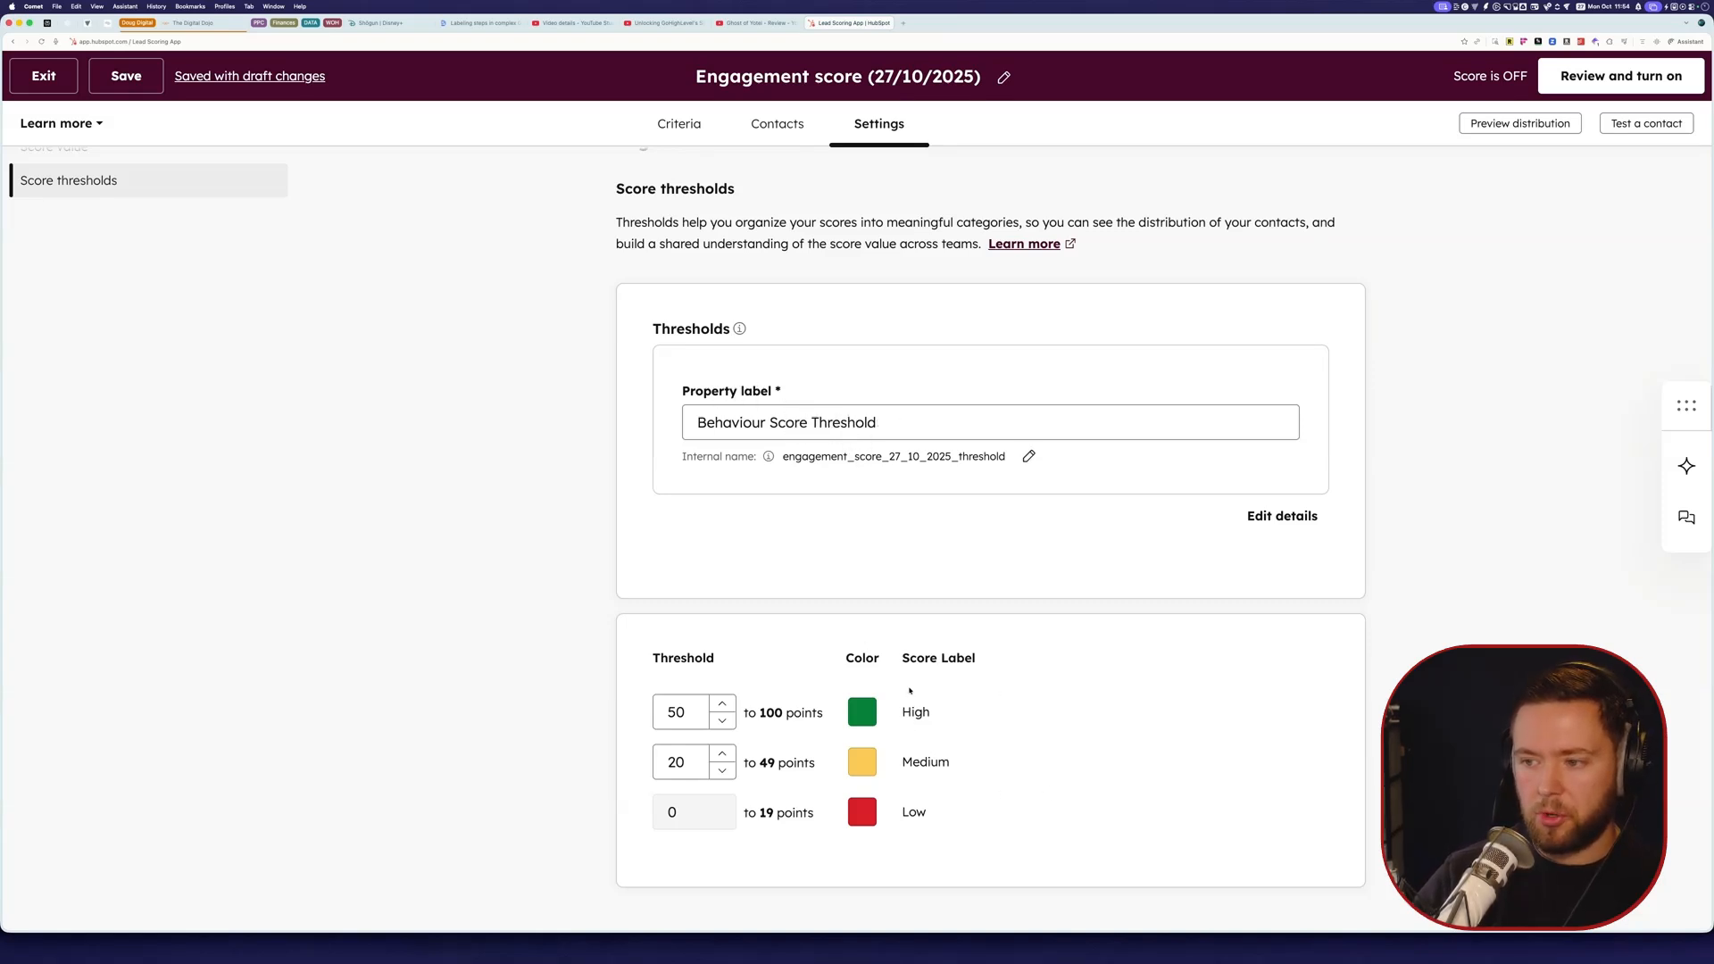
left_click_drag(910, 690, 958, 809)
left_click(1022, 720)
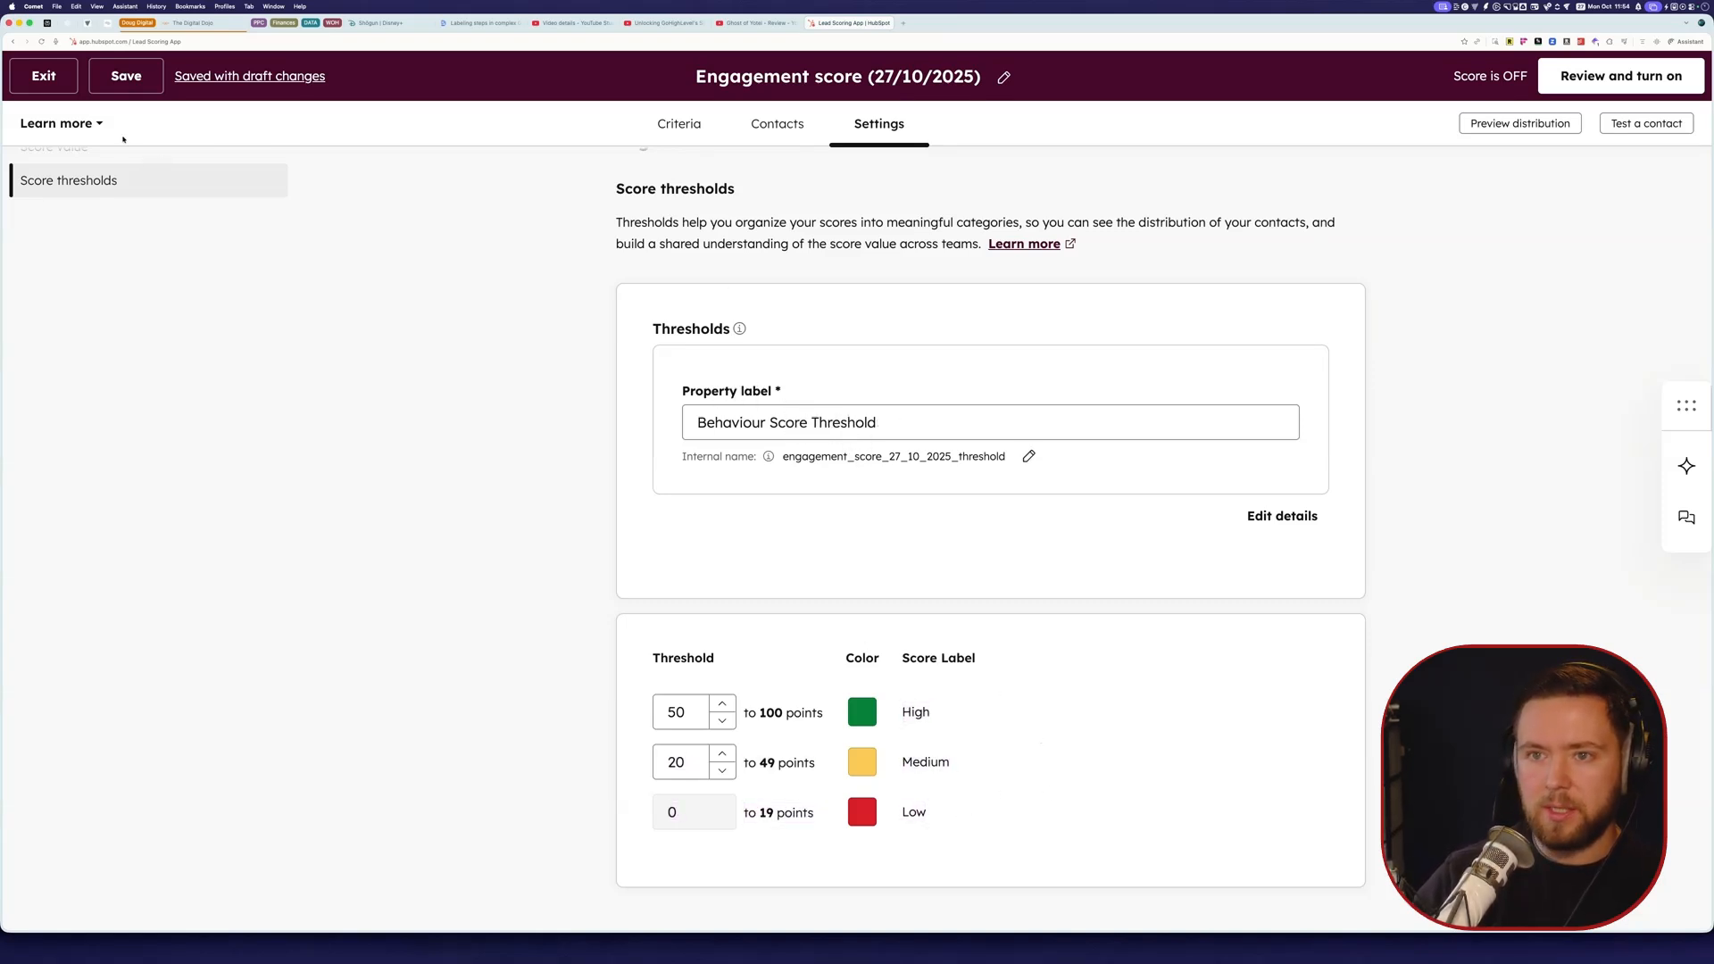
Step: Go back to the score value settings and preview the score distribution, examining the eligible contacts and sample size
scroll(152, 161, "up", 2)
left_click(152, 198)
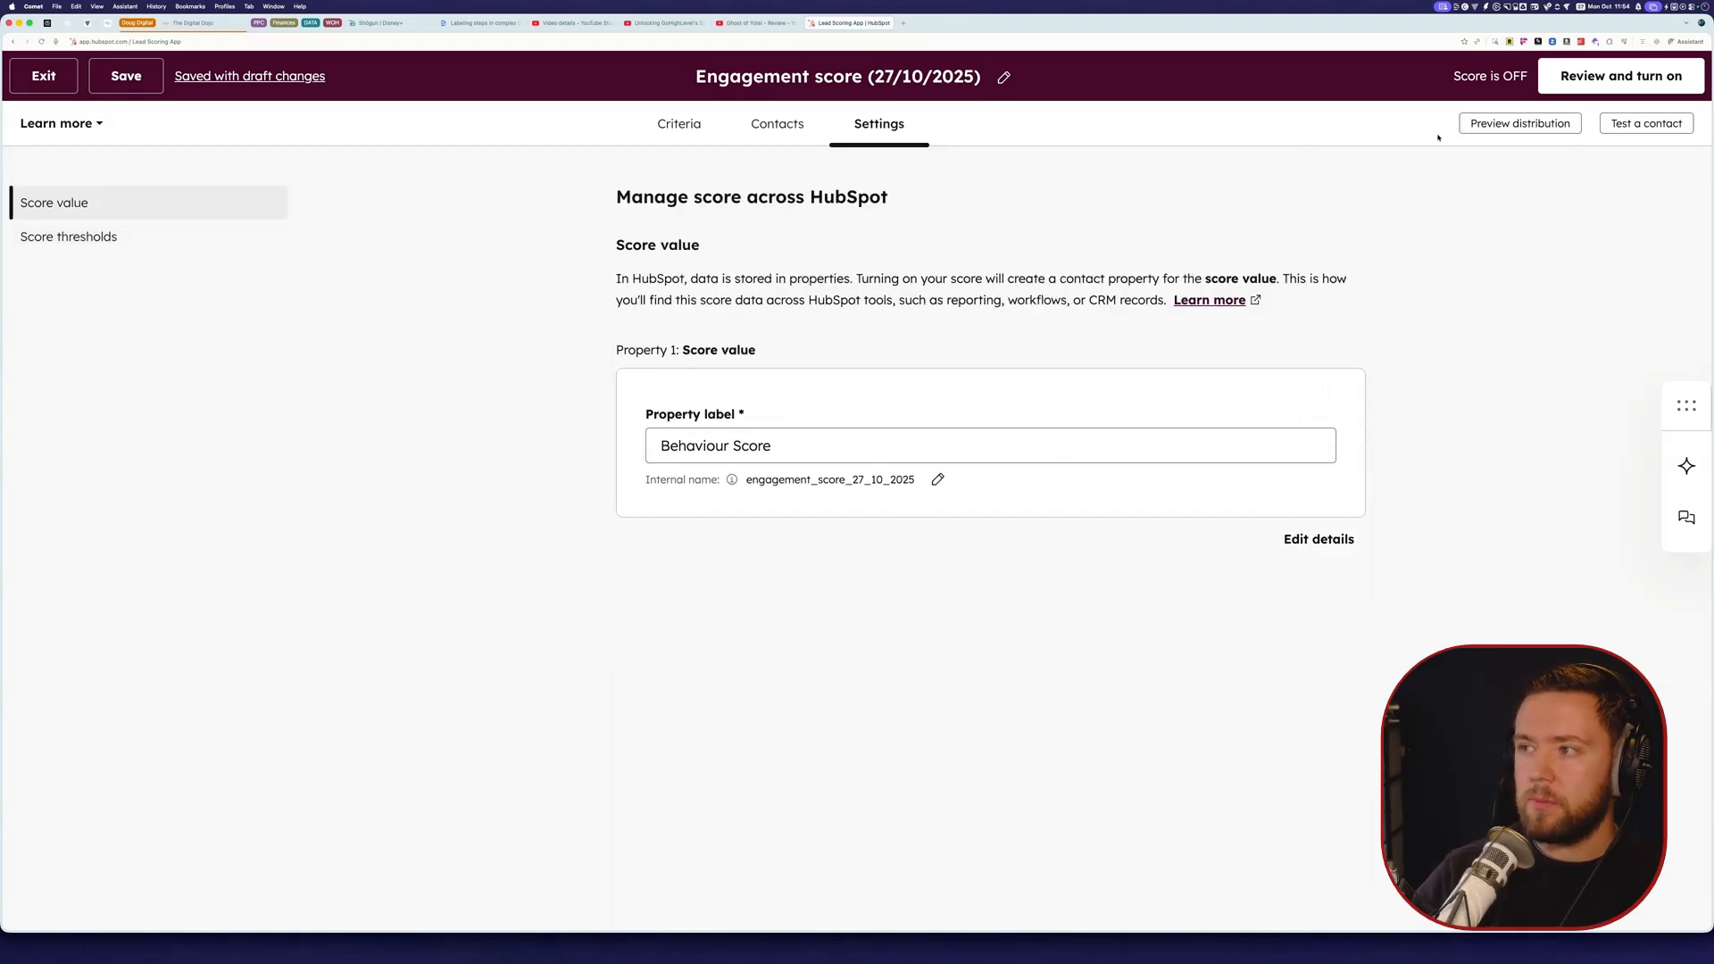
left_click(1508, 124)
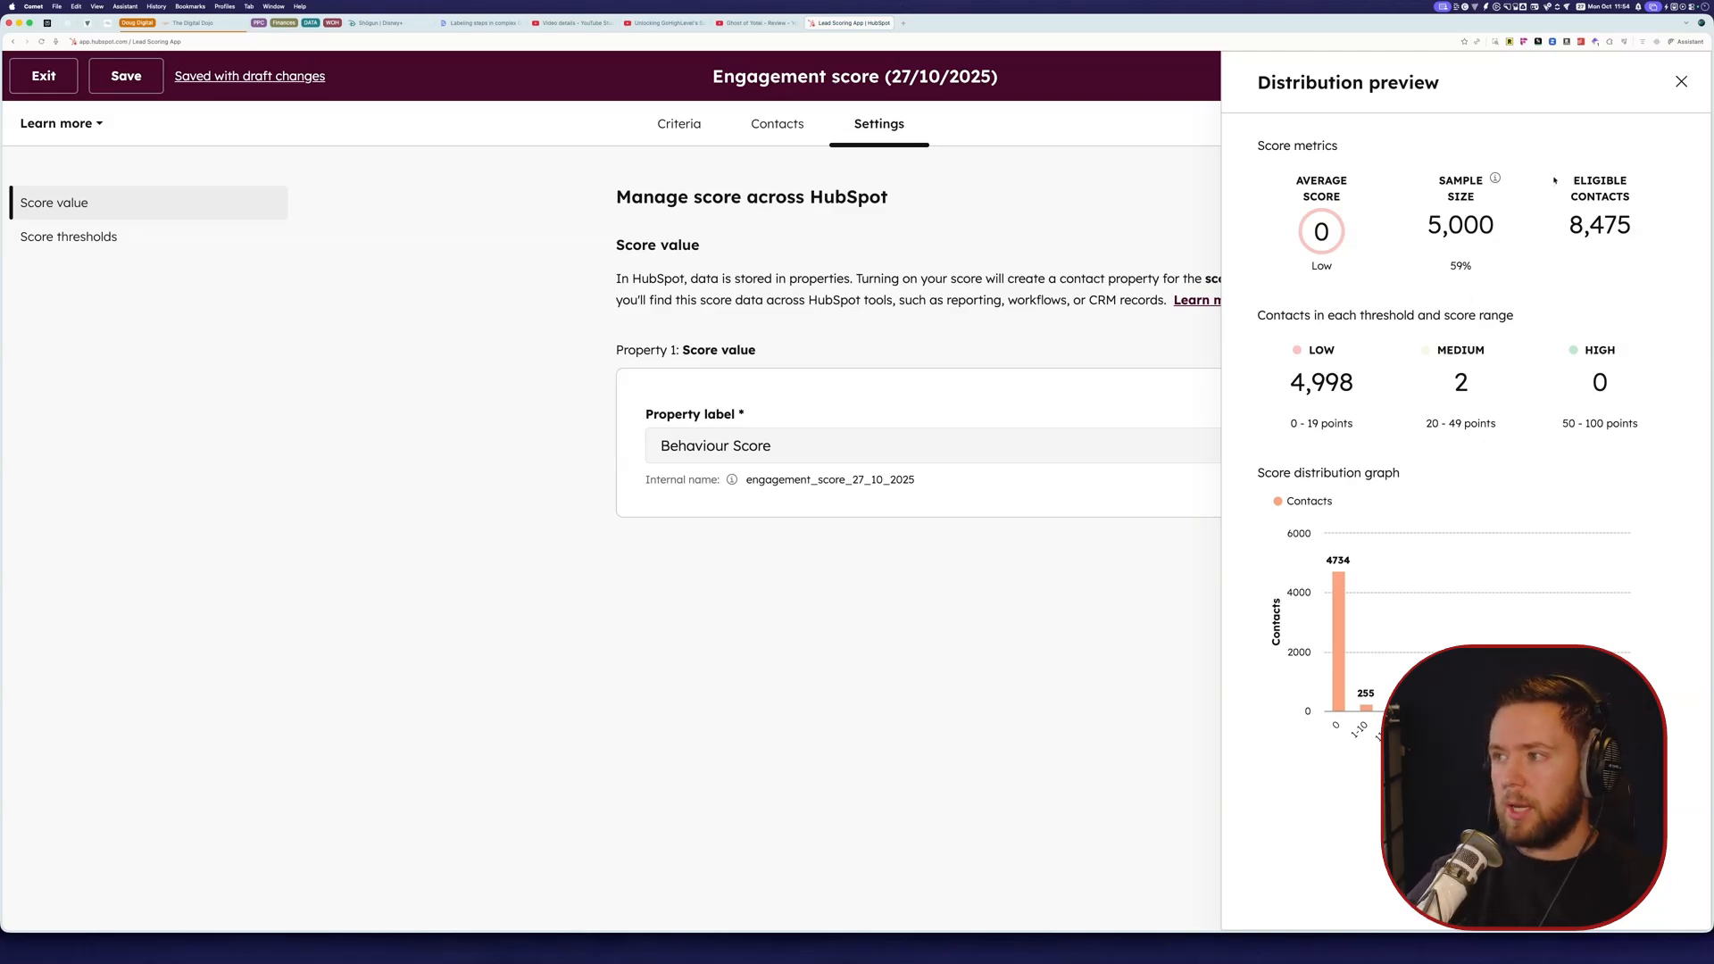
left_click_drag(1554, 181, 1638, 233)
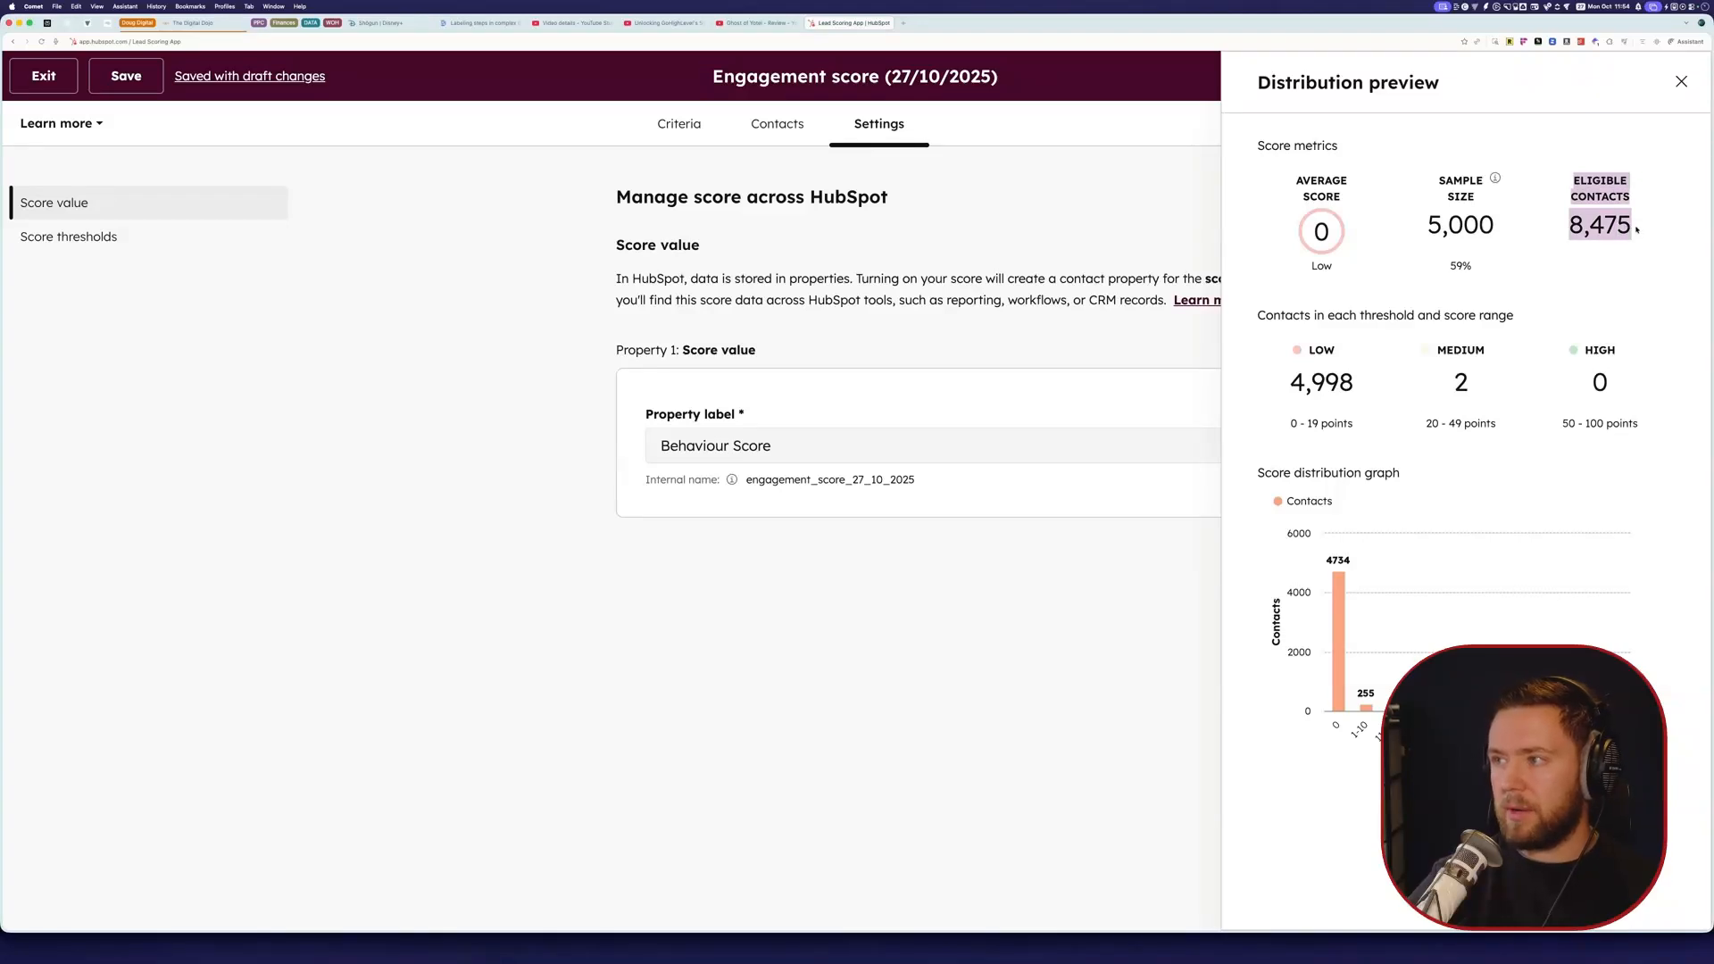
left_click_drag(1508, 229, 1416, 177)
left_click(1464, 216)
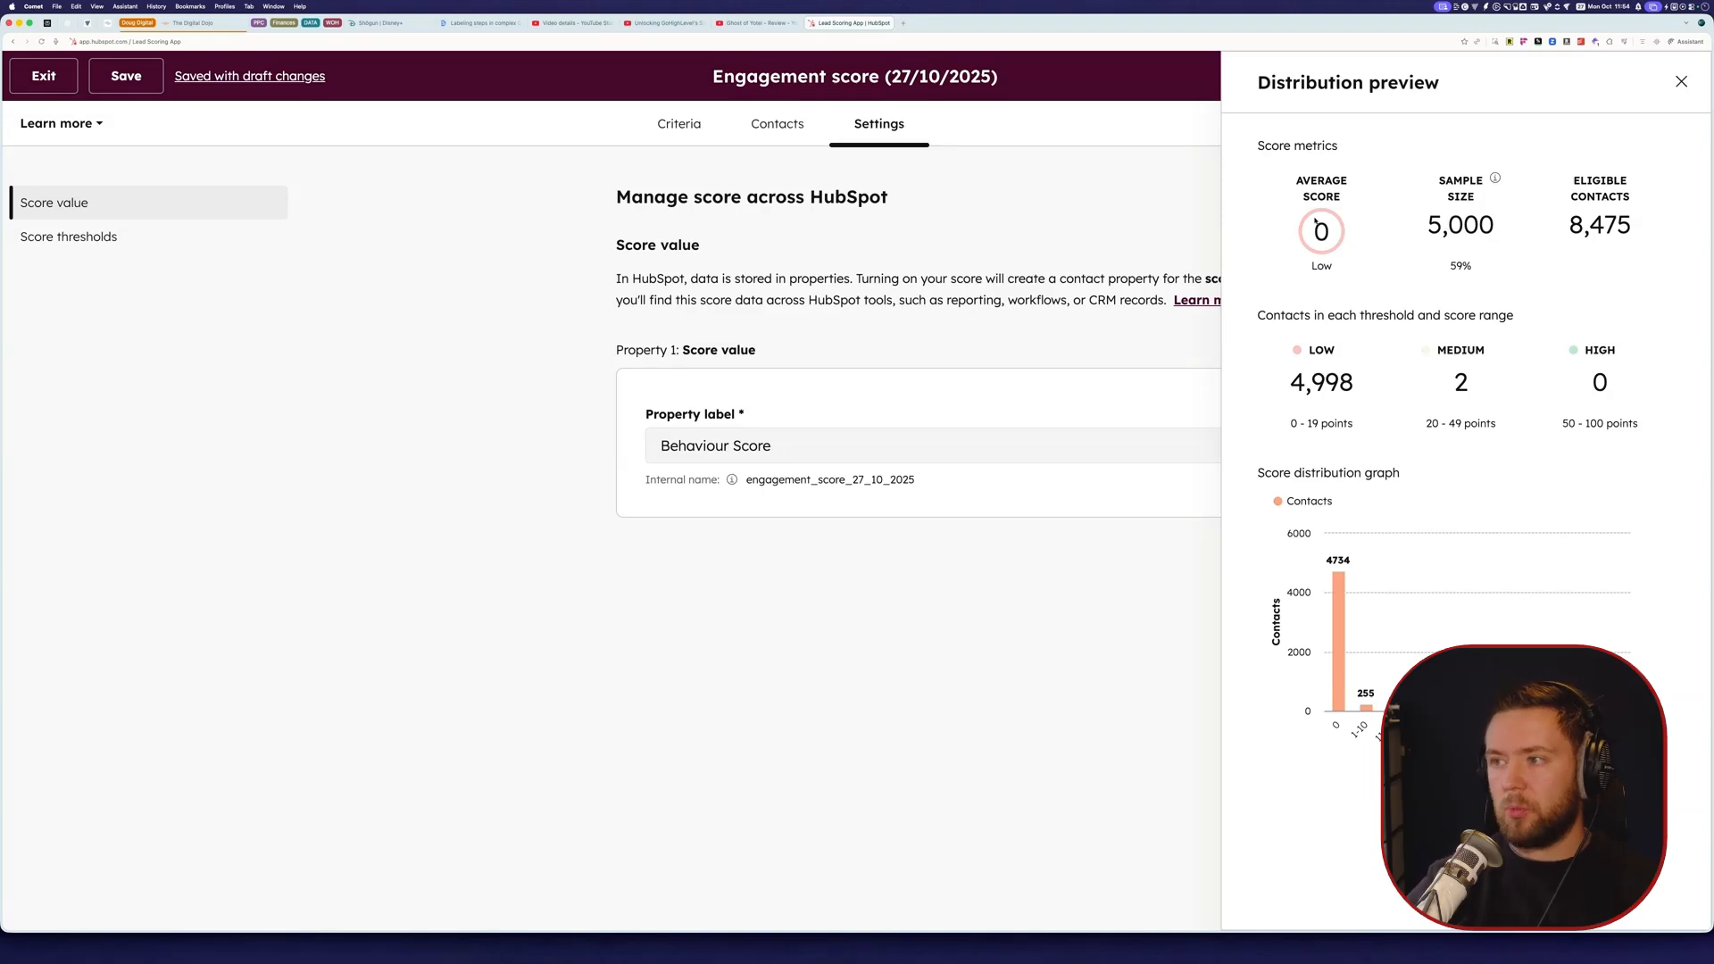
Step: Examine the average score and the number of contacts in the Low, Medium and High thresholds, then close the distribution preview
left_click_drag(1315, 223, 1327, 235)
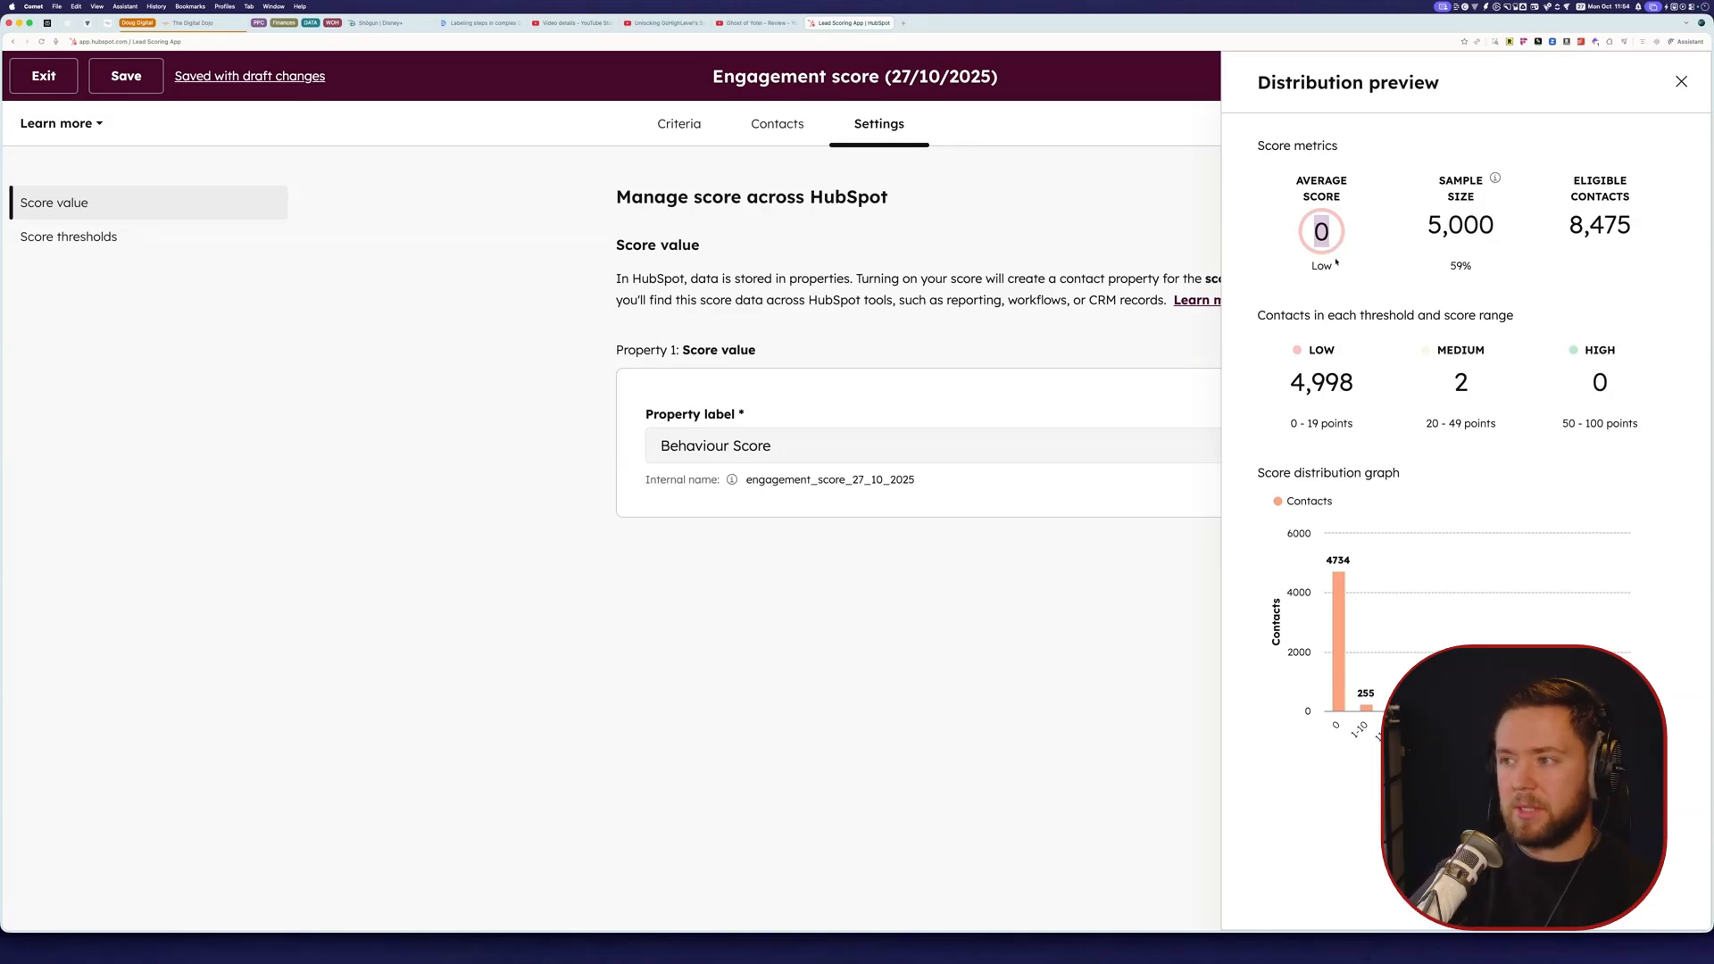
left_click_drag(1454, 373, 1468, 392)
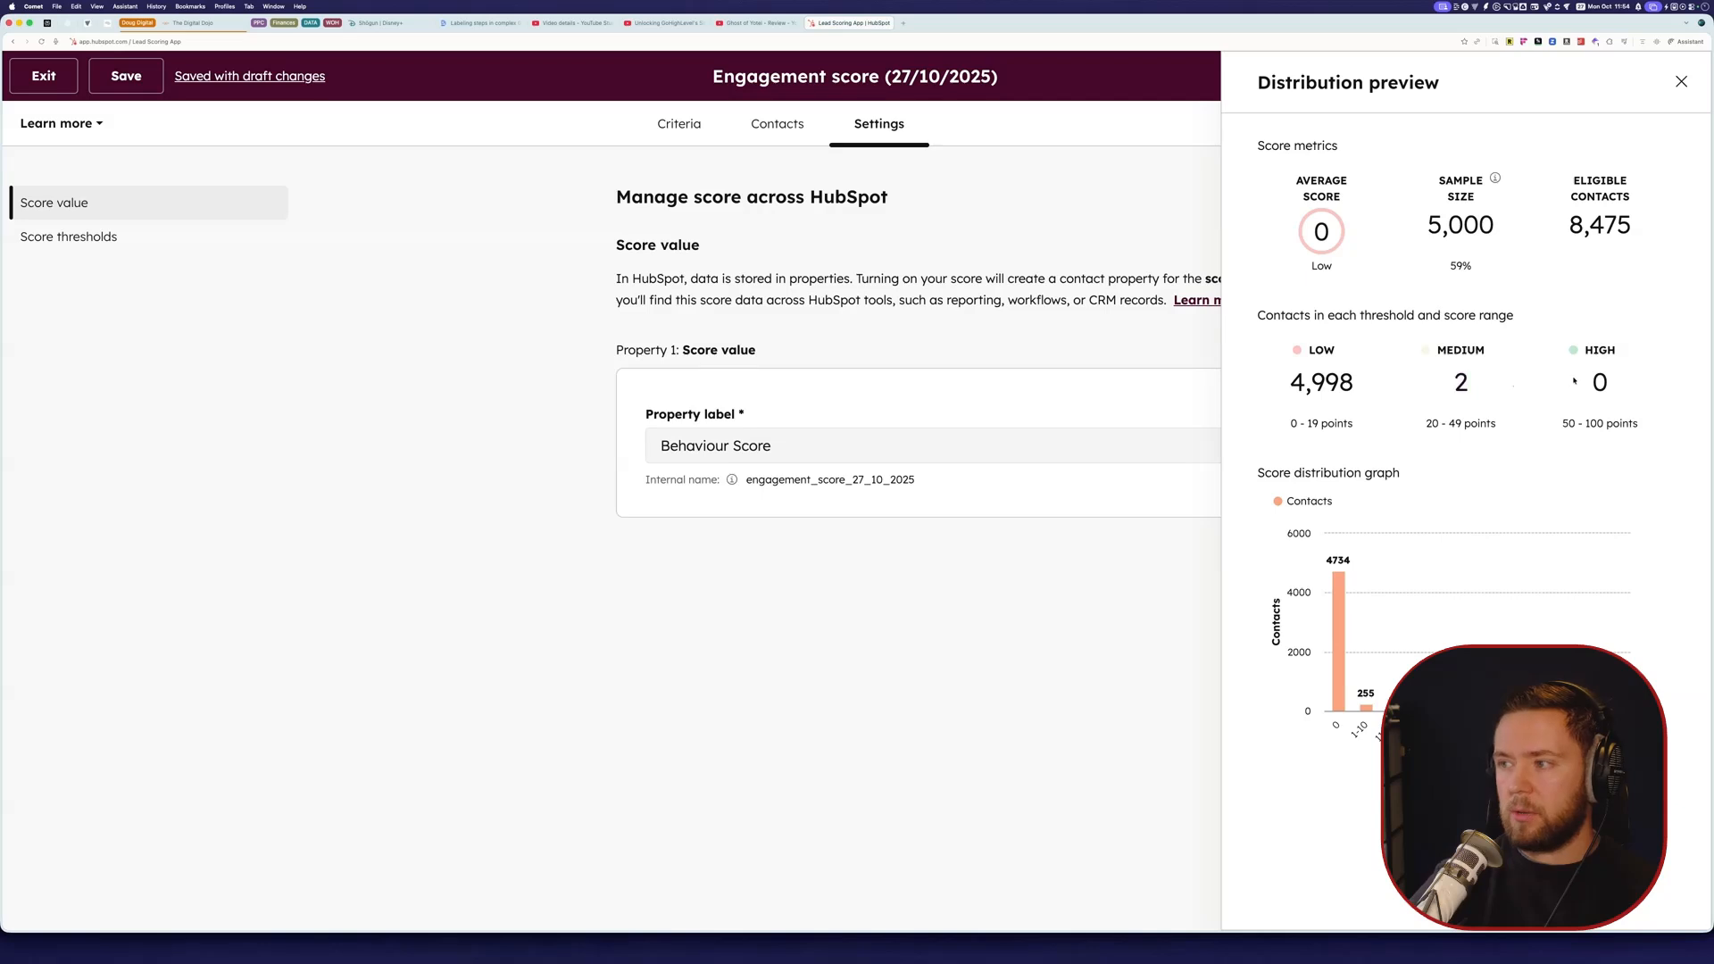
left_click_drag(1593, 373, 1608, 382)
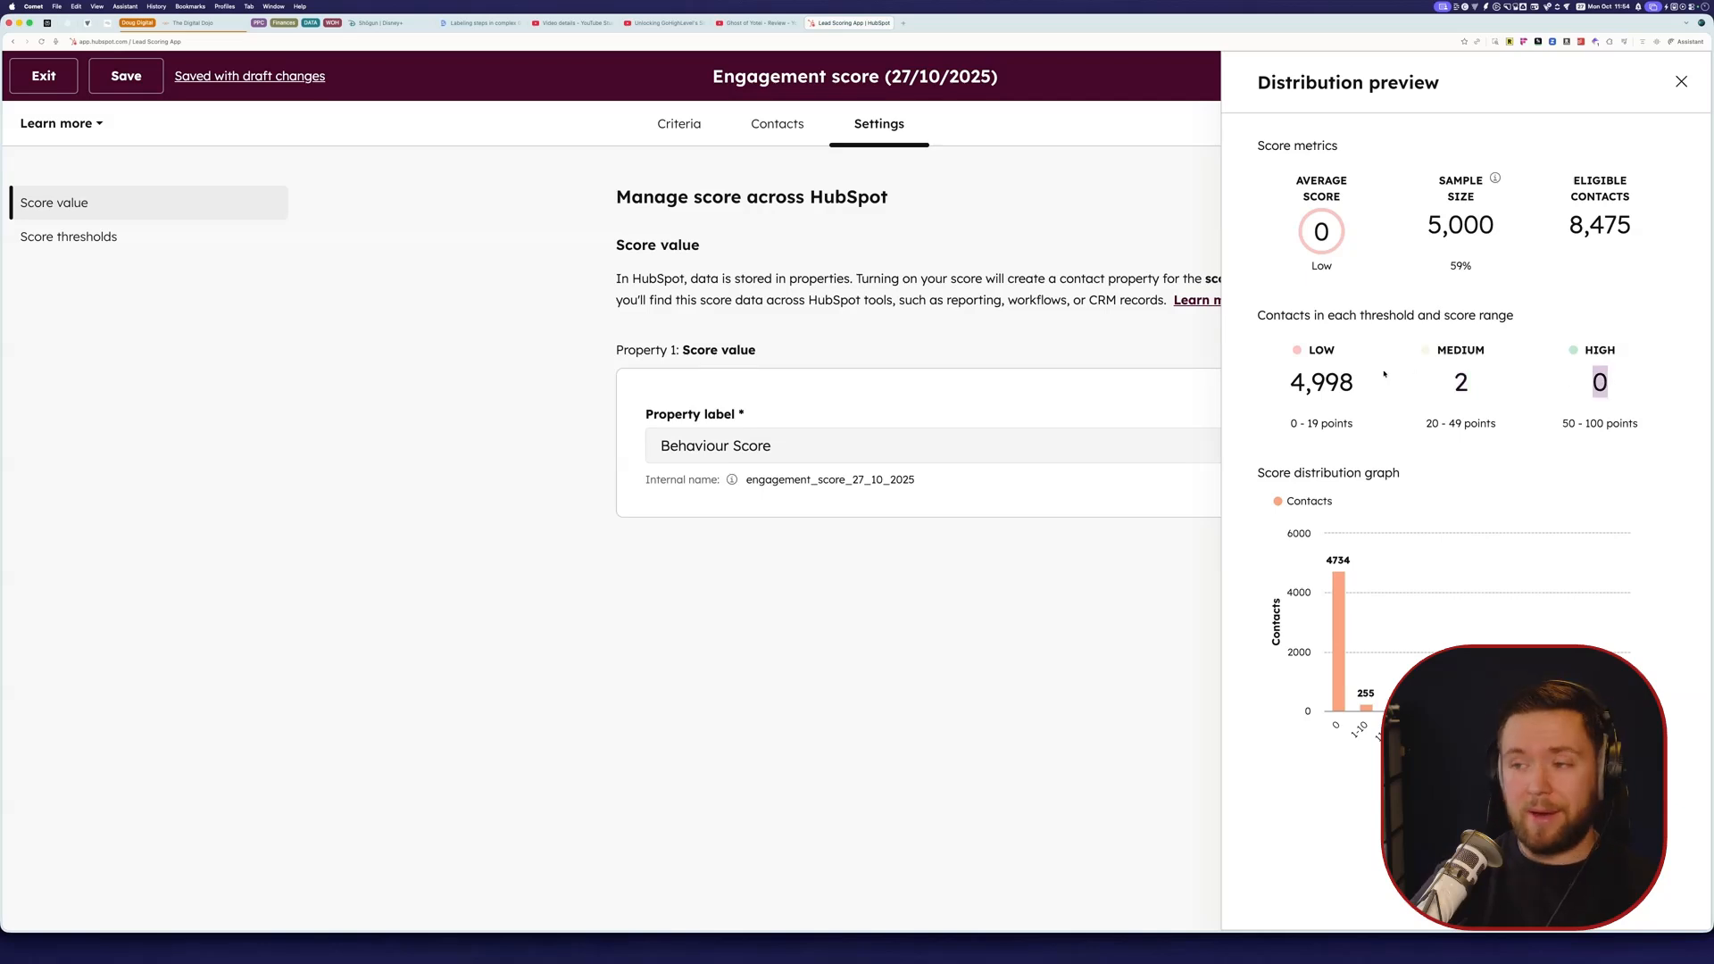
left_click_drag(1374, 381, 1290, 383)
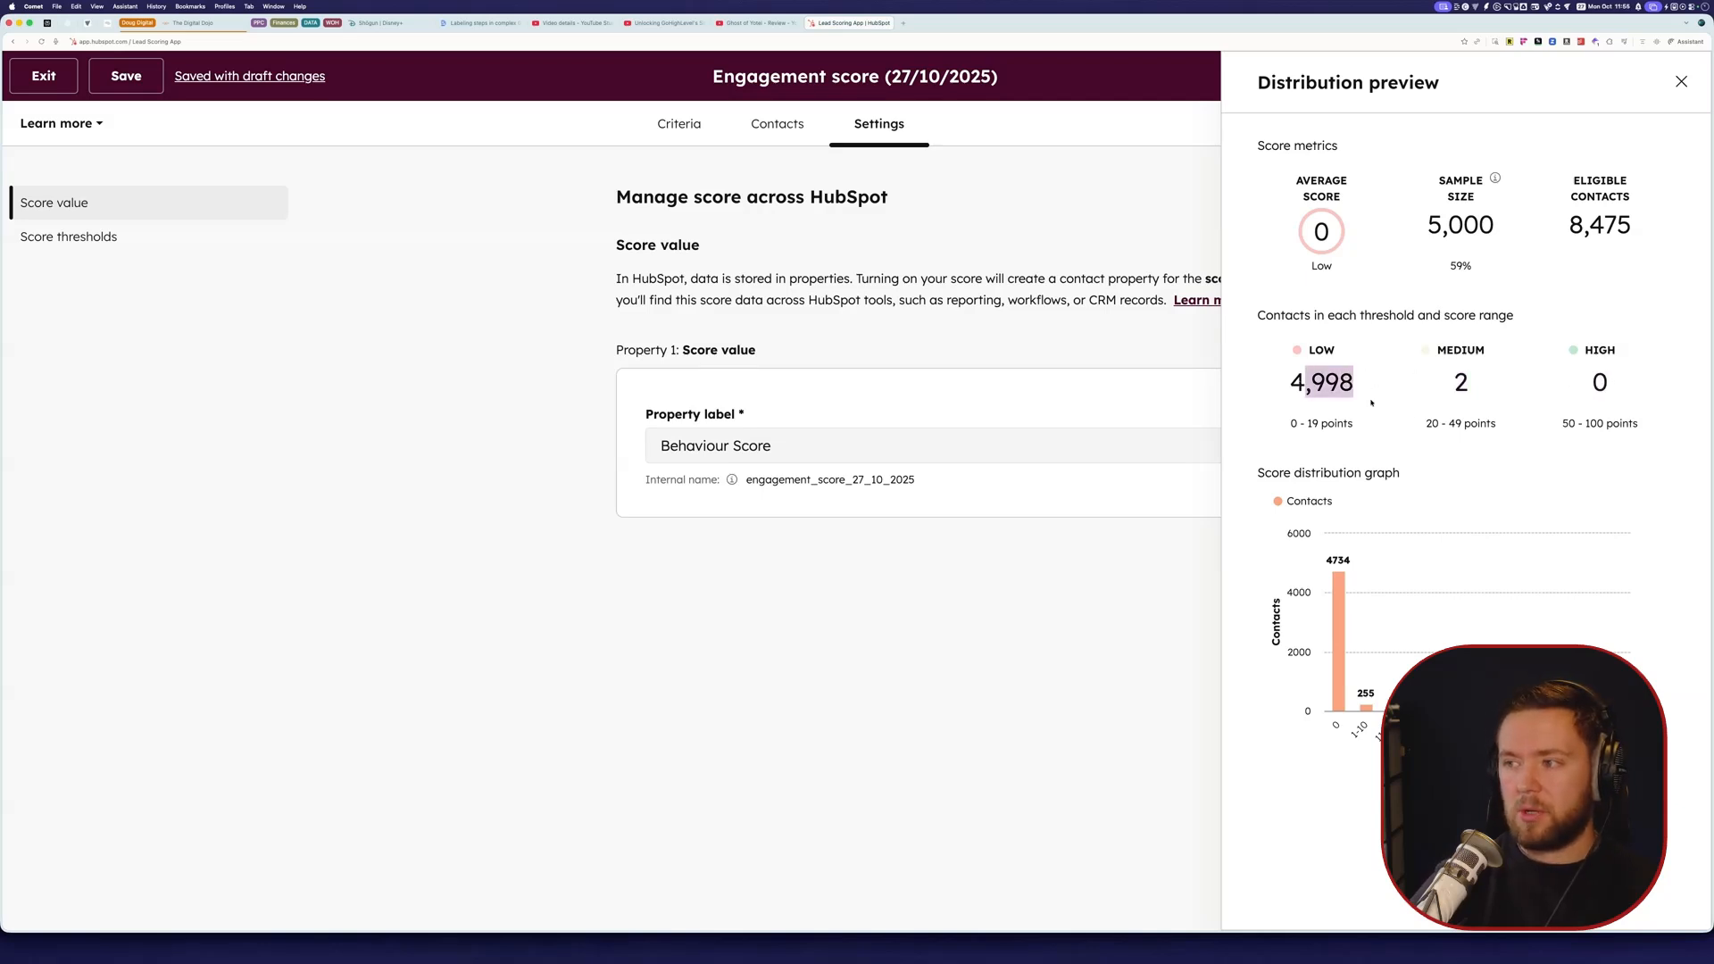
left_click(1406, 417)
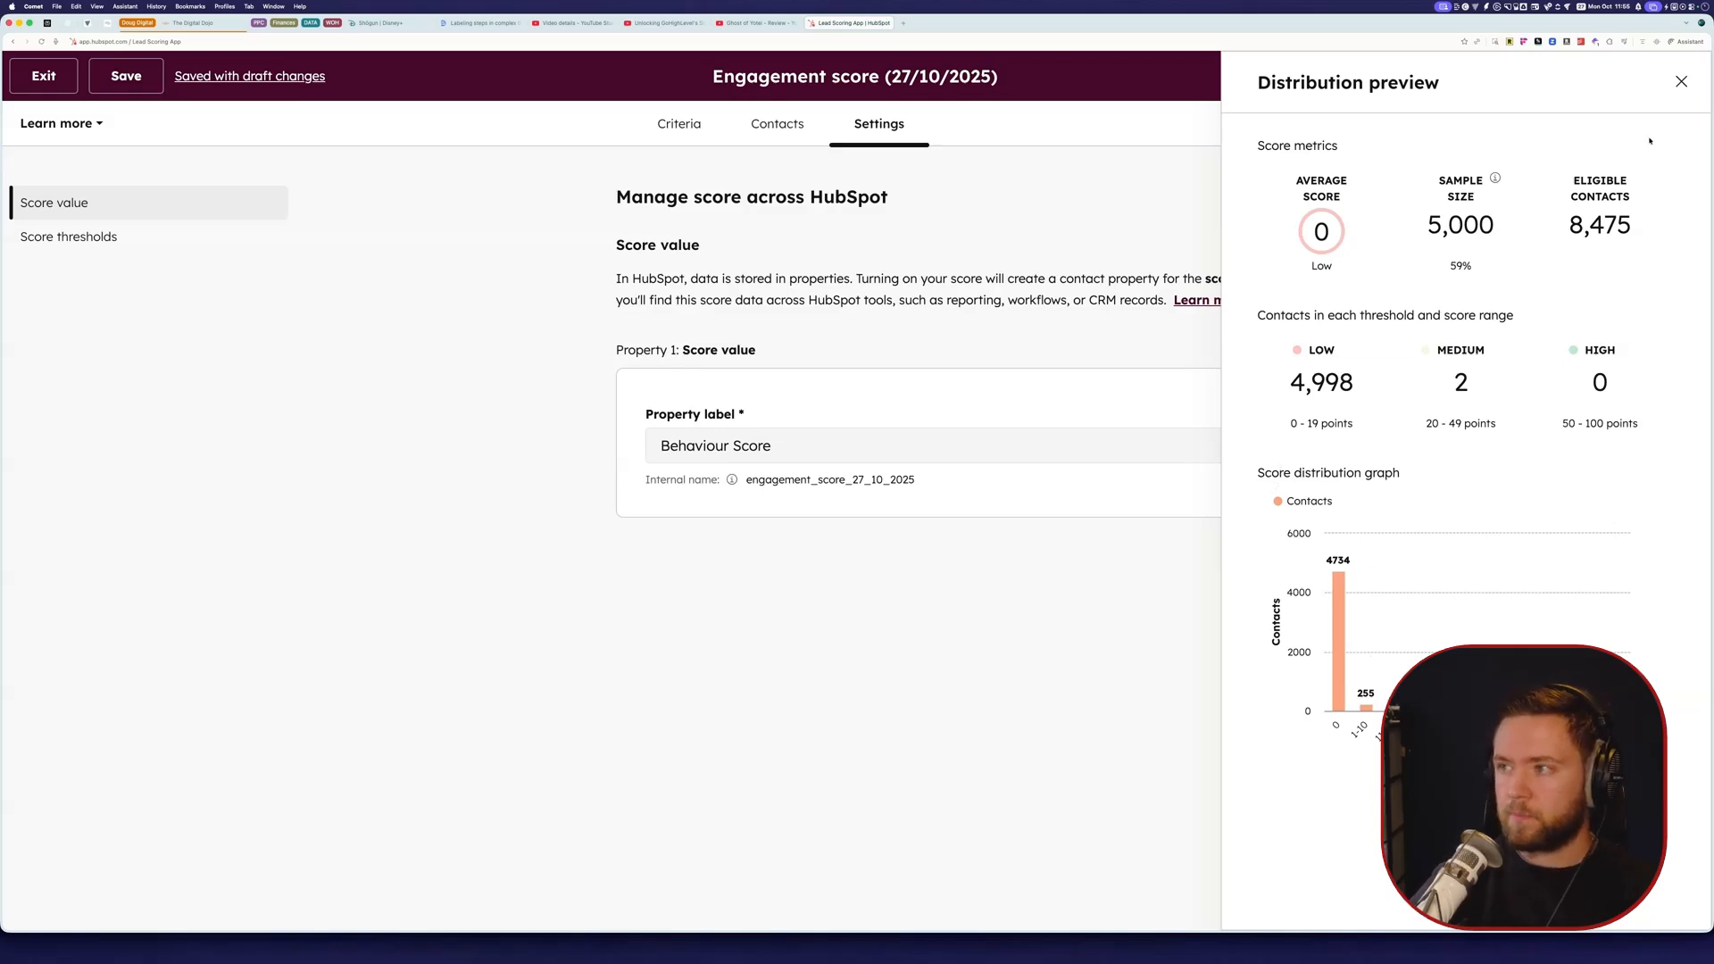
left_click(1681, 81)
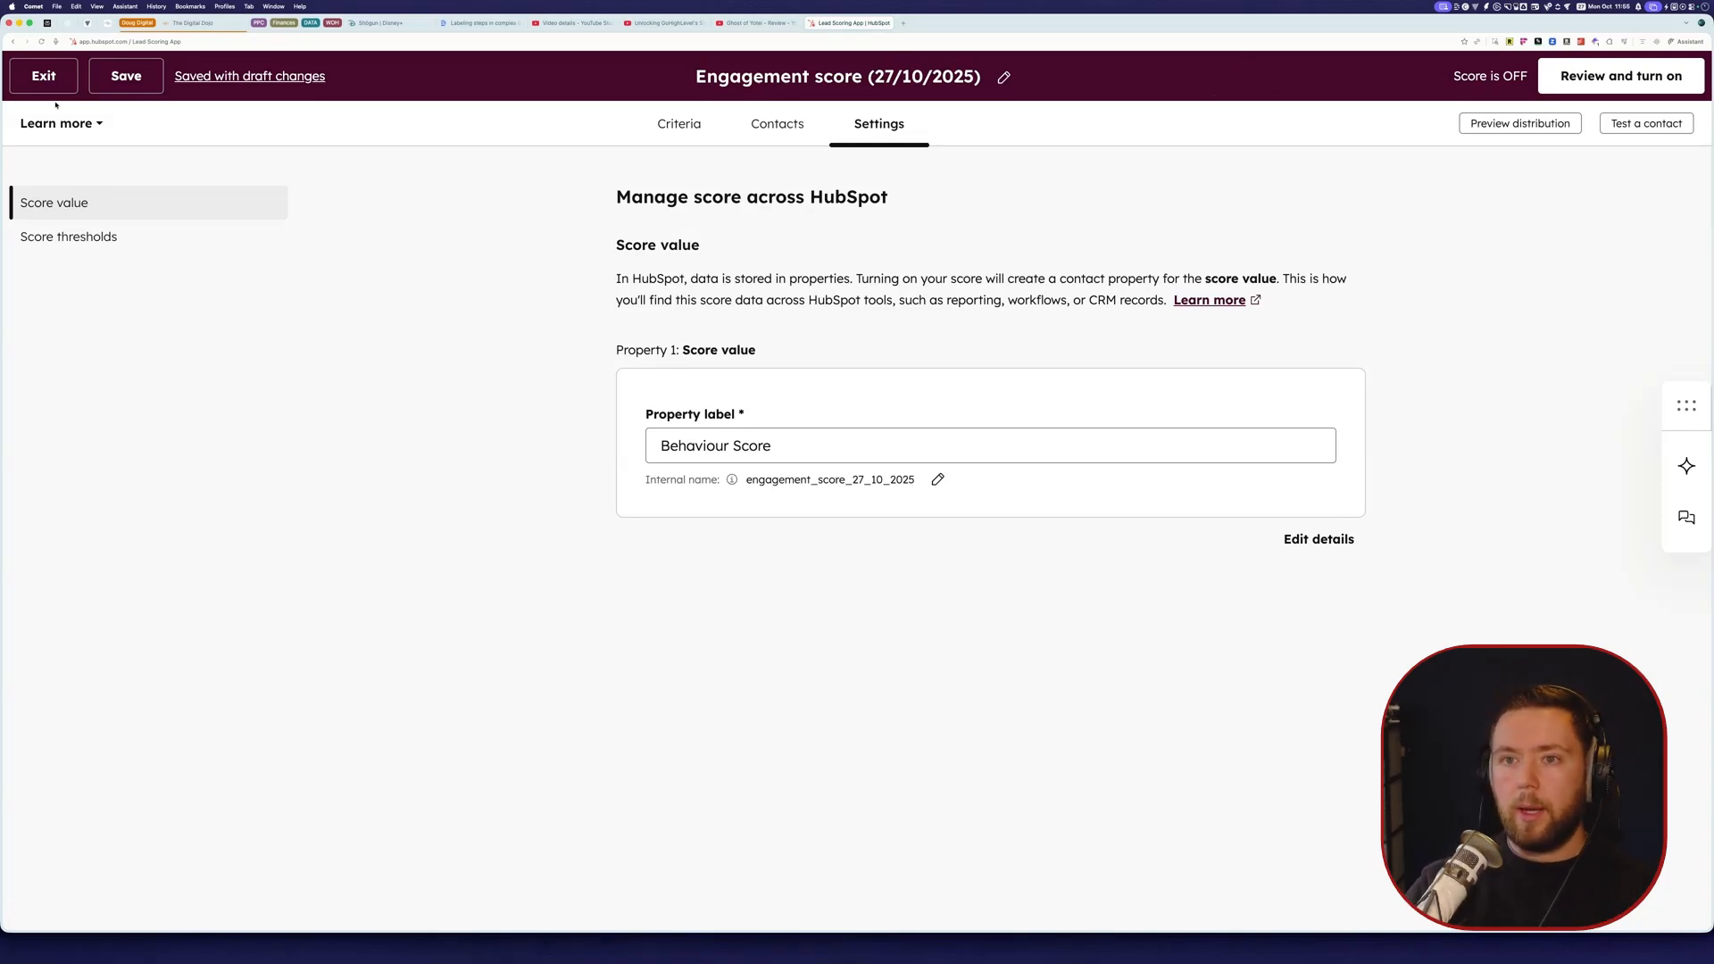
Step: Save the engagement score without turning it on and exit to the Lead Scoring overview
left_click(116, 77)
left_click(44, 77)
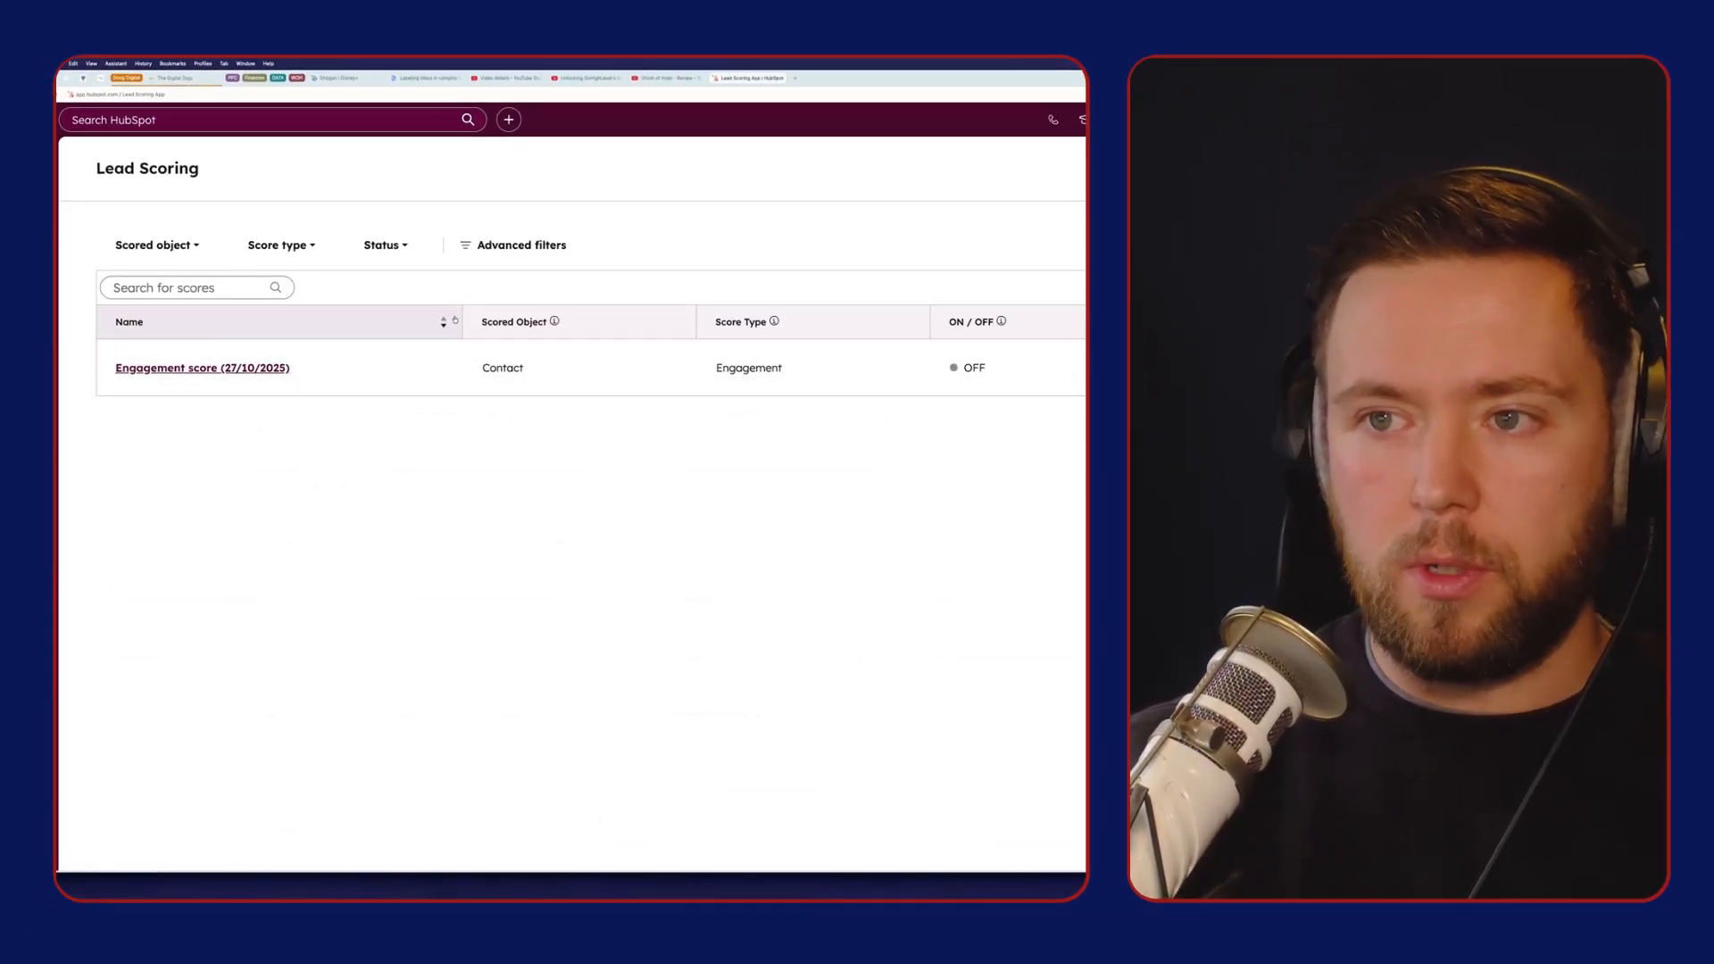
Step: Look through the scored object, score type and status filter options for the list of scores without applying any
mouse_move(319, 370)
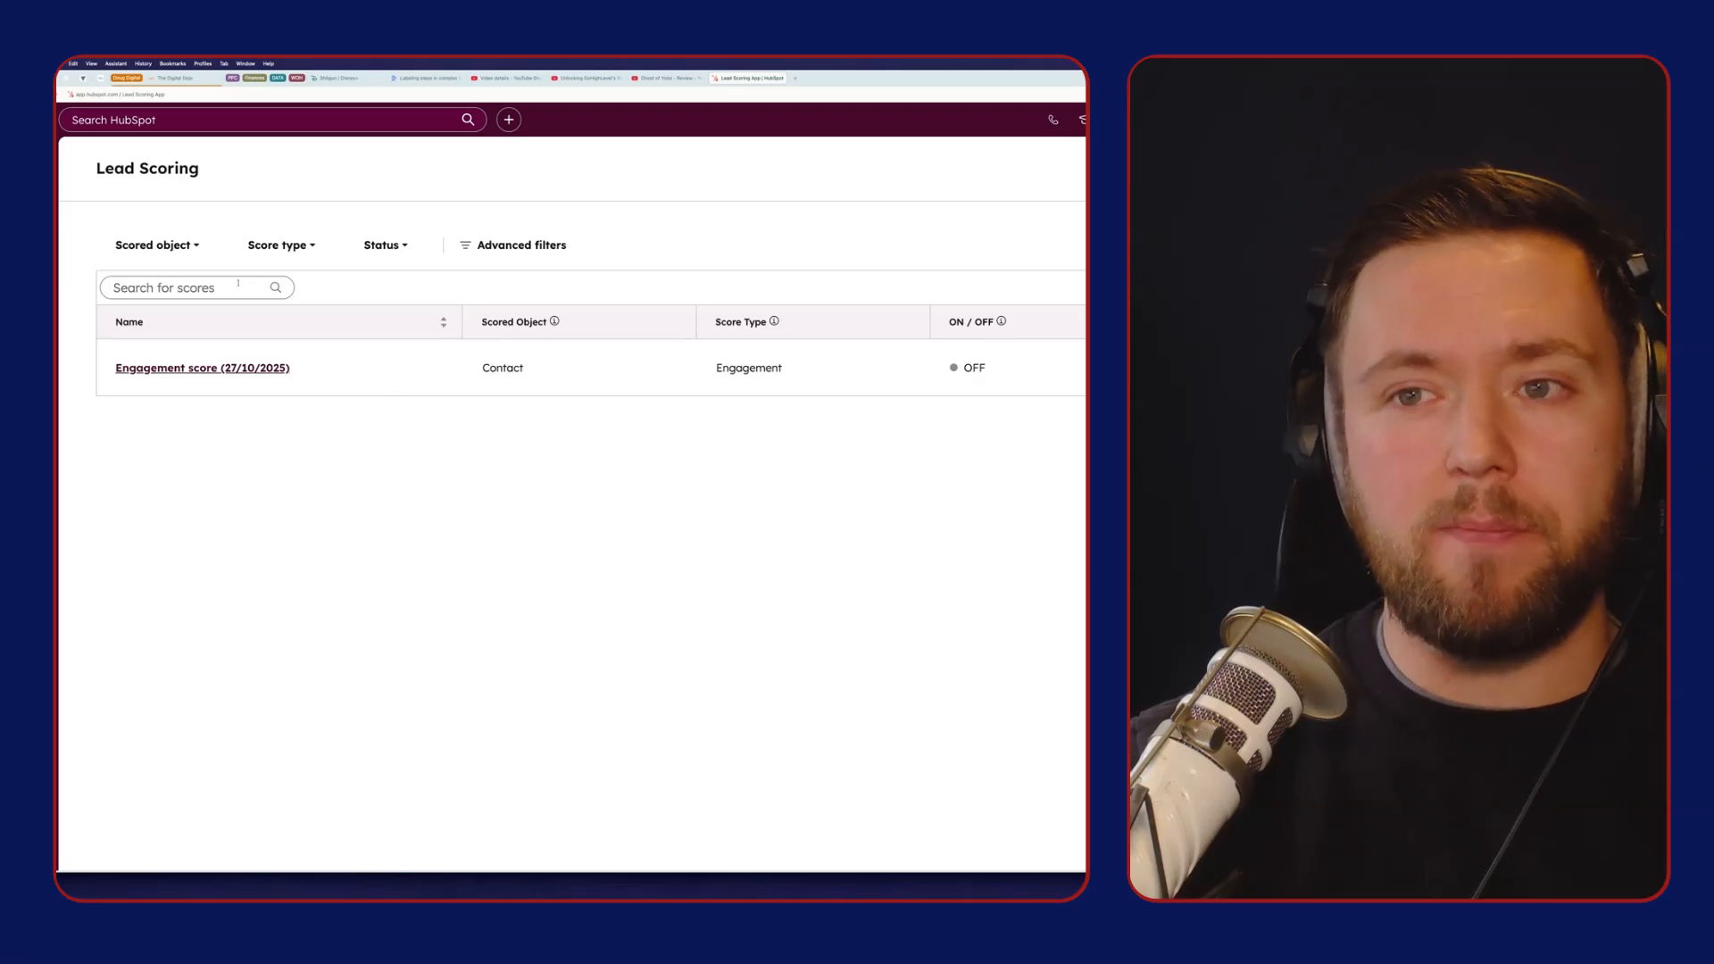
left_click(190, 248)
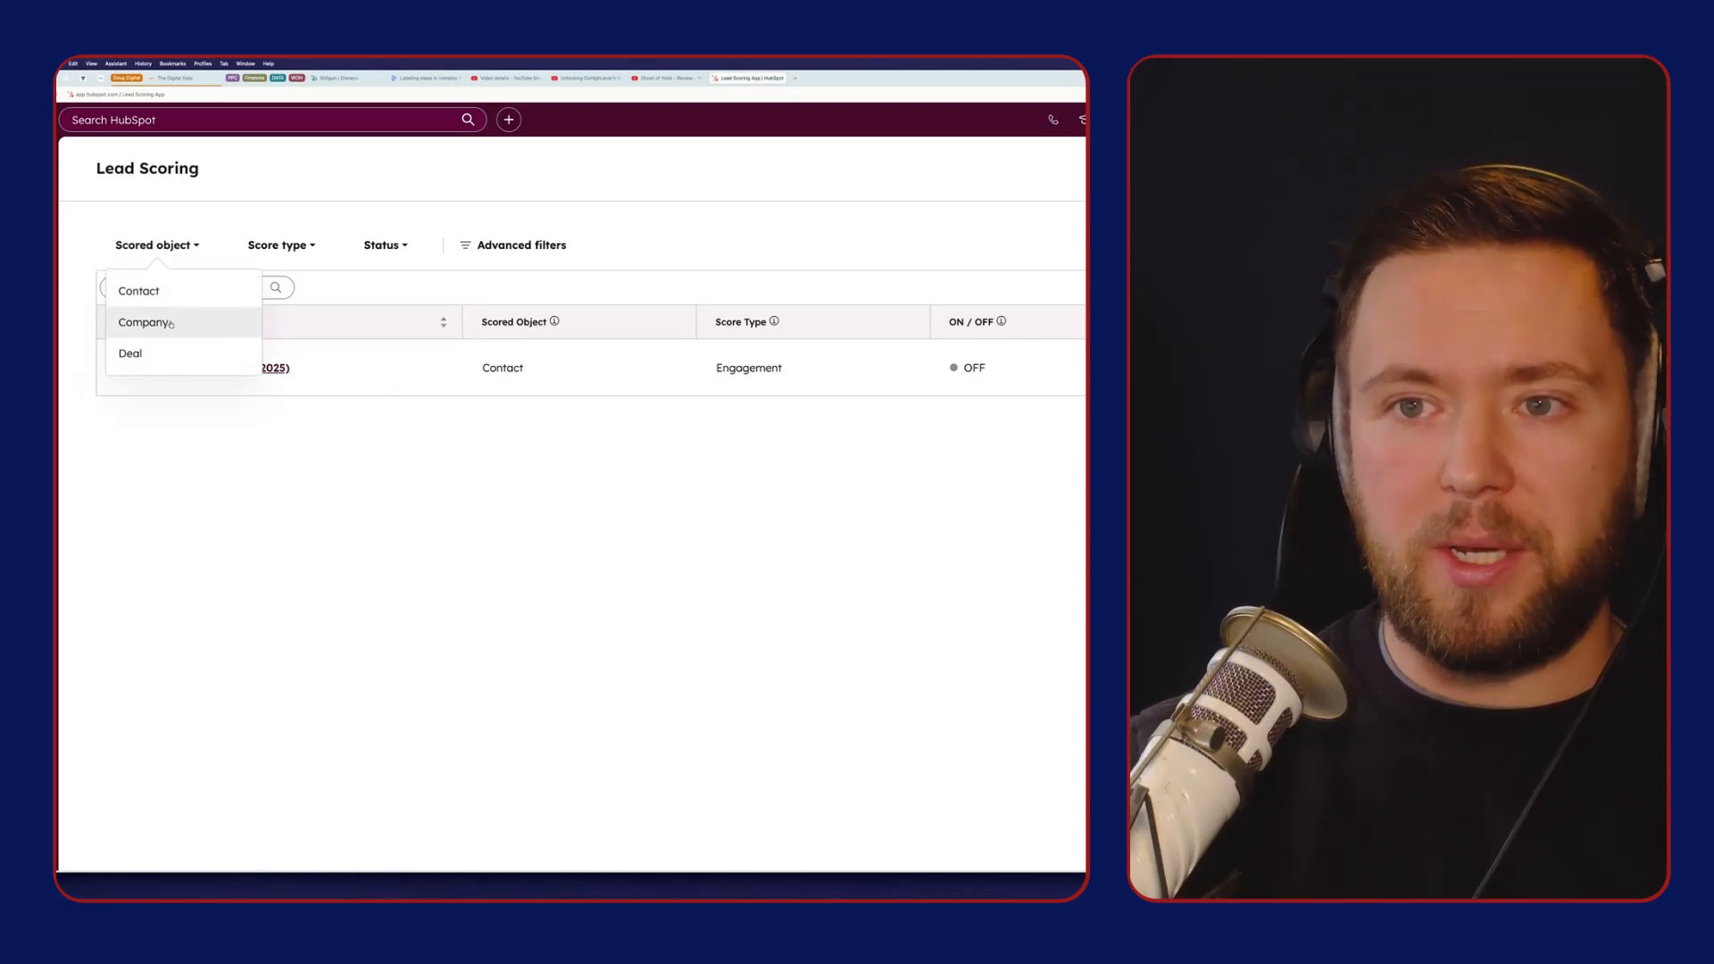
left_click(295, 246)
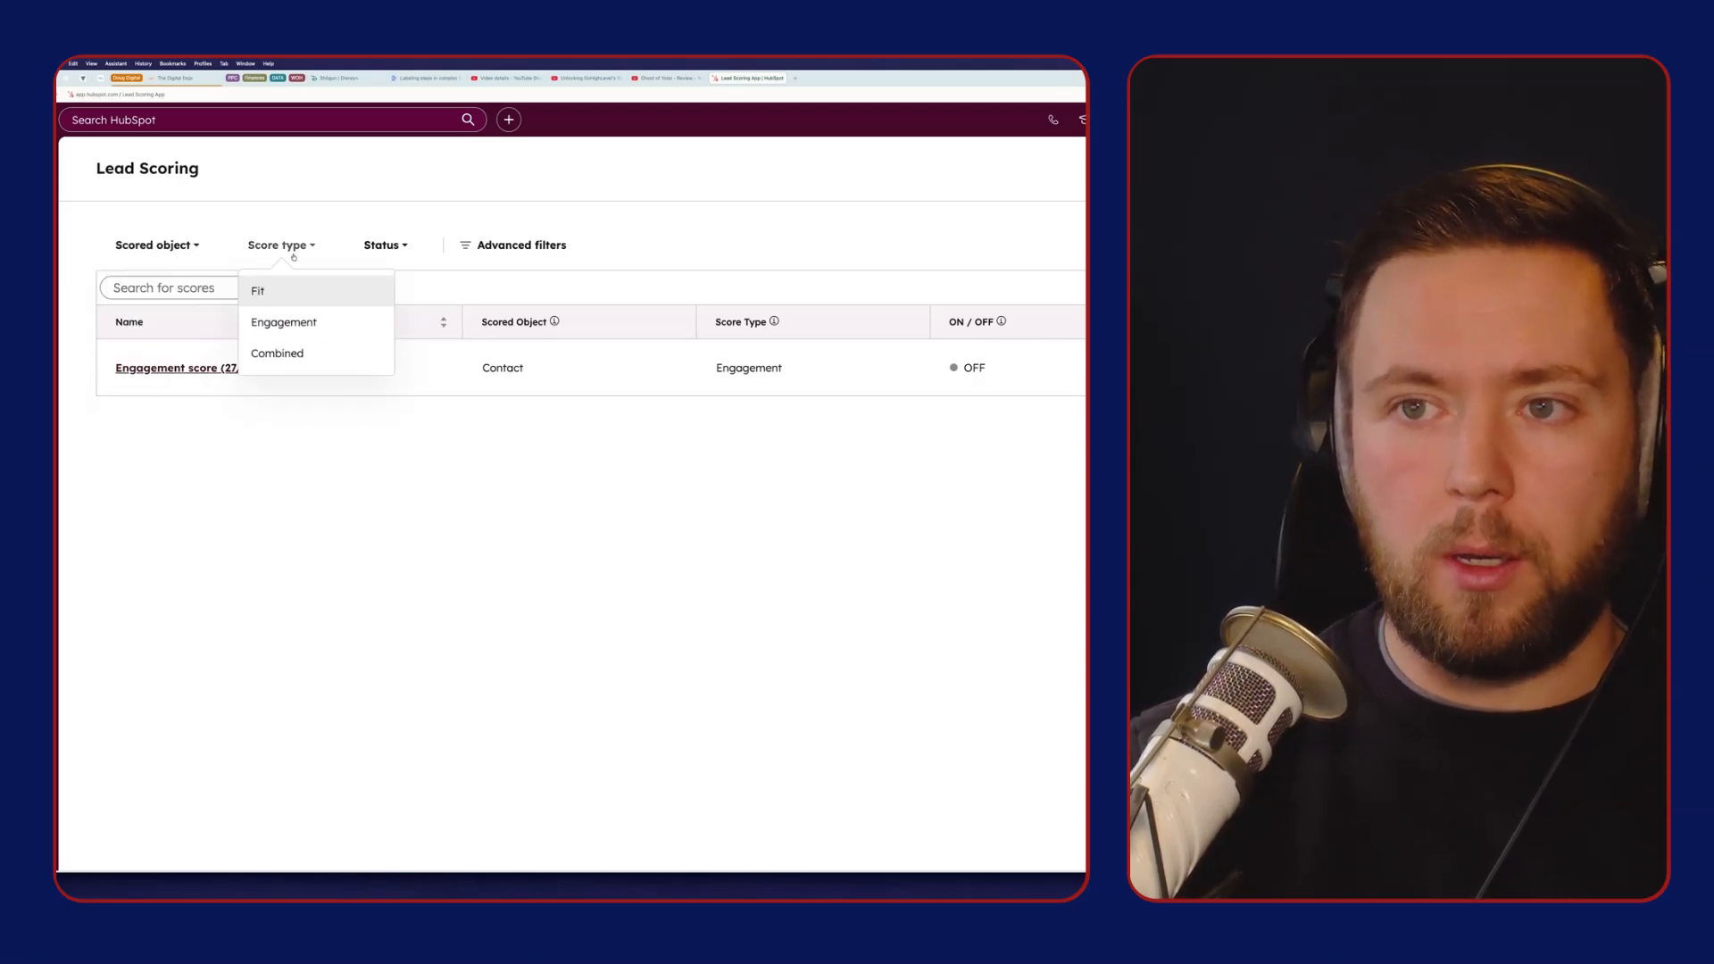
left_click(384, 246)
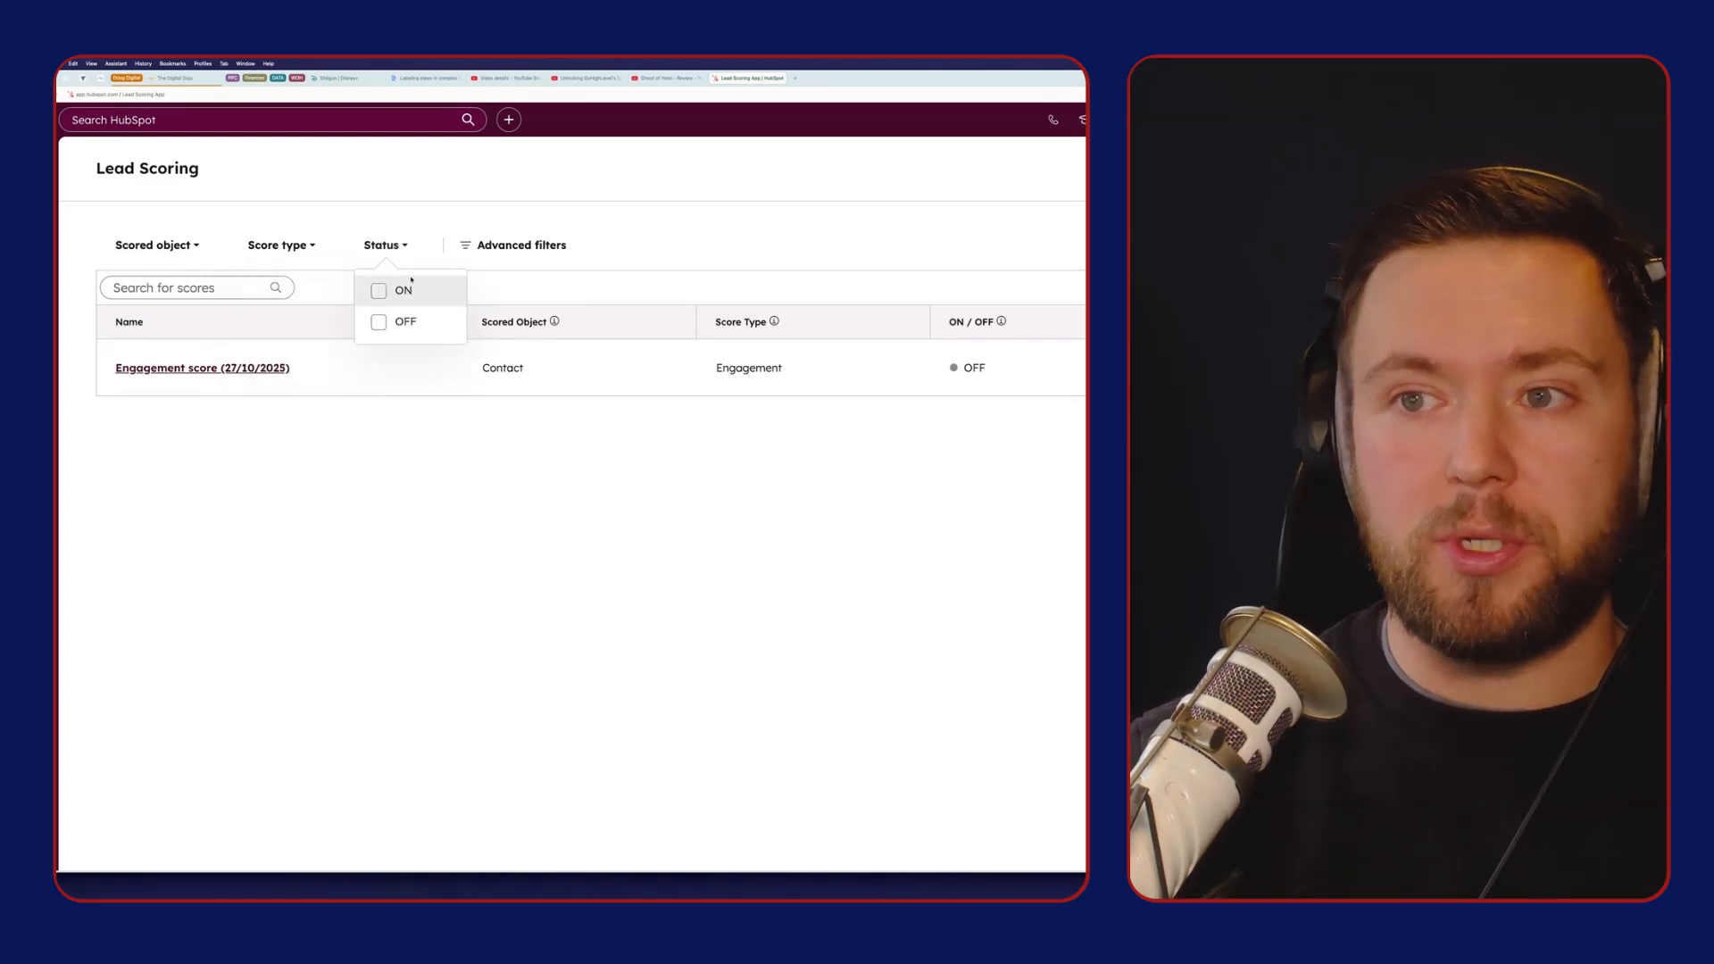
left_click(574, 199)
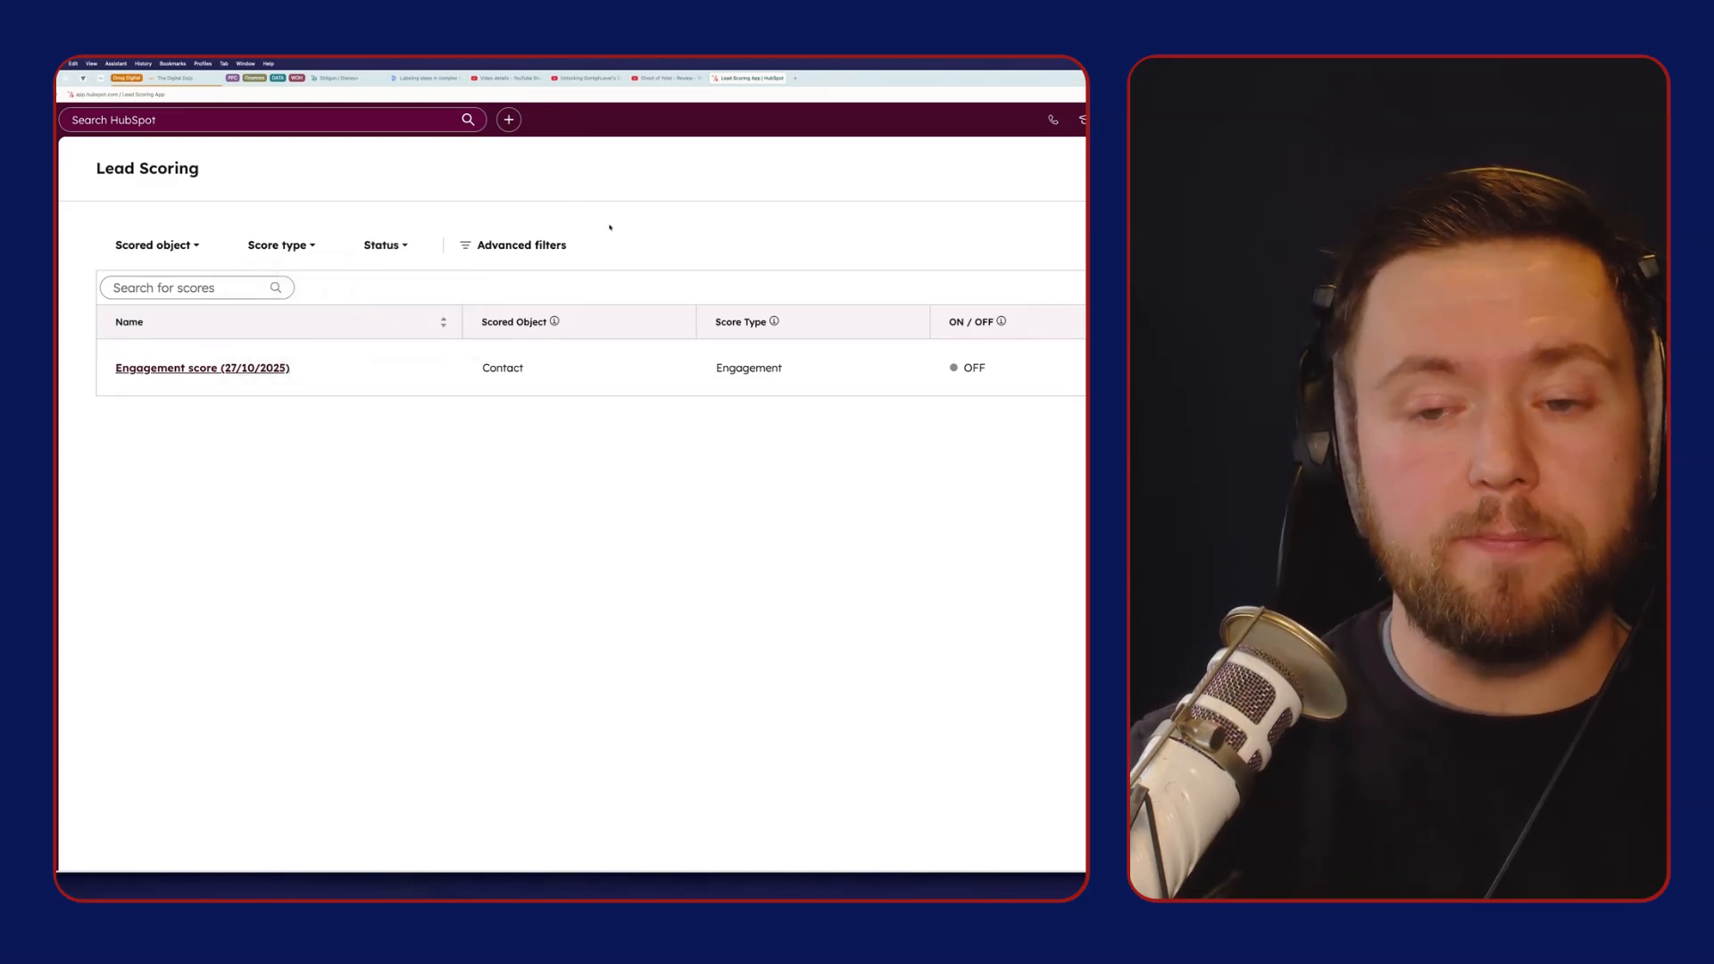